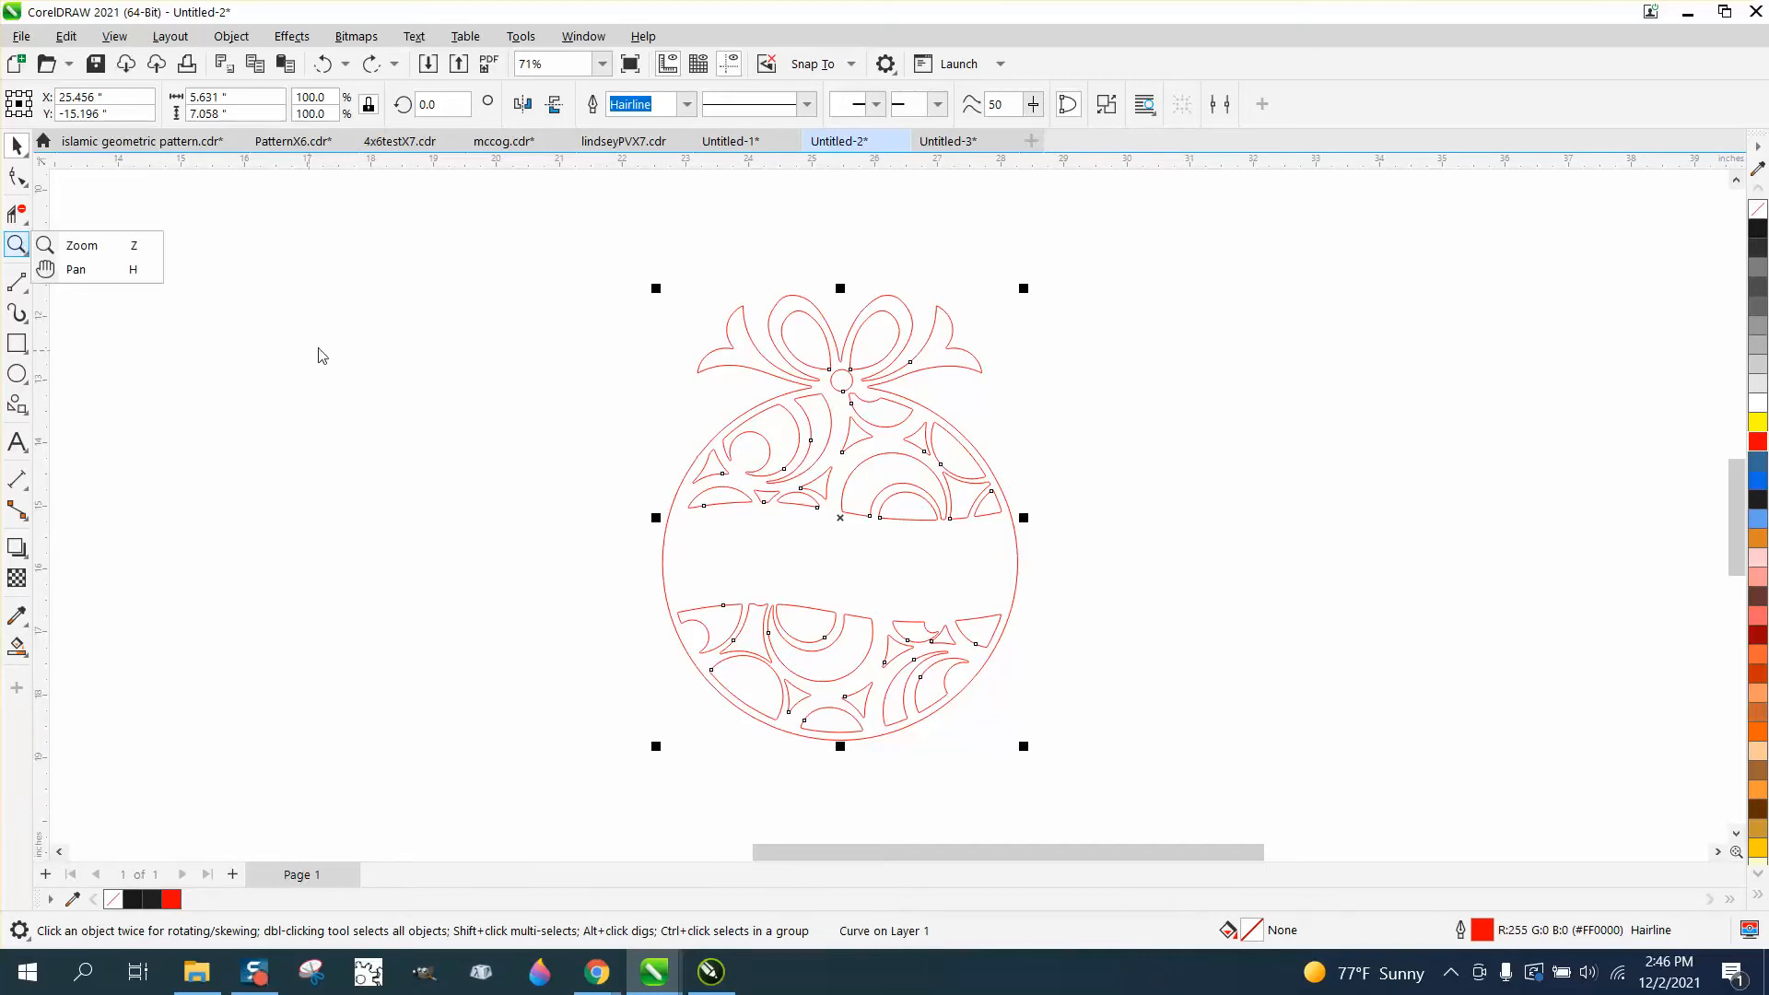
pyautogui.moveTo(592, 454); pyautogui.dragTo(903, 591)
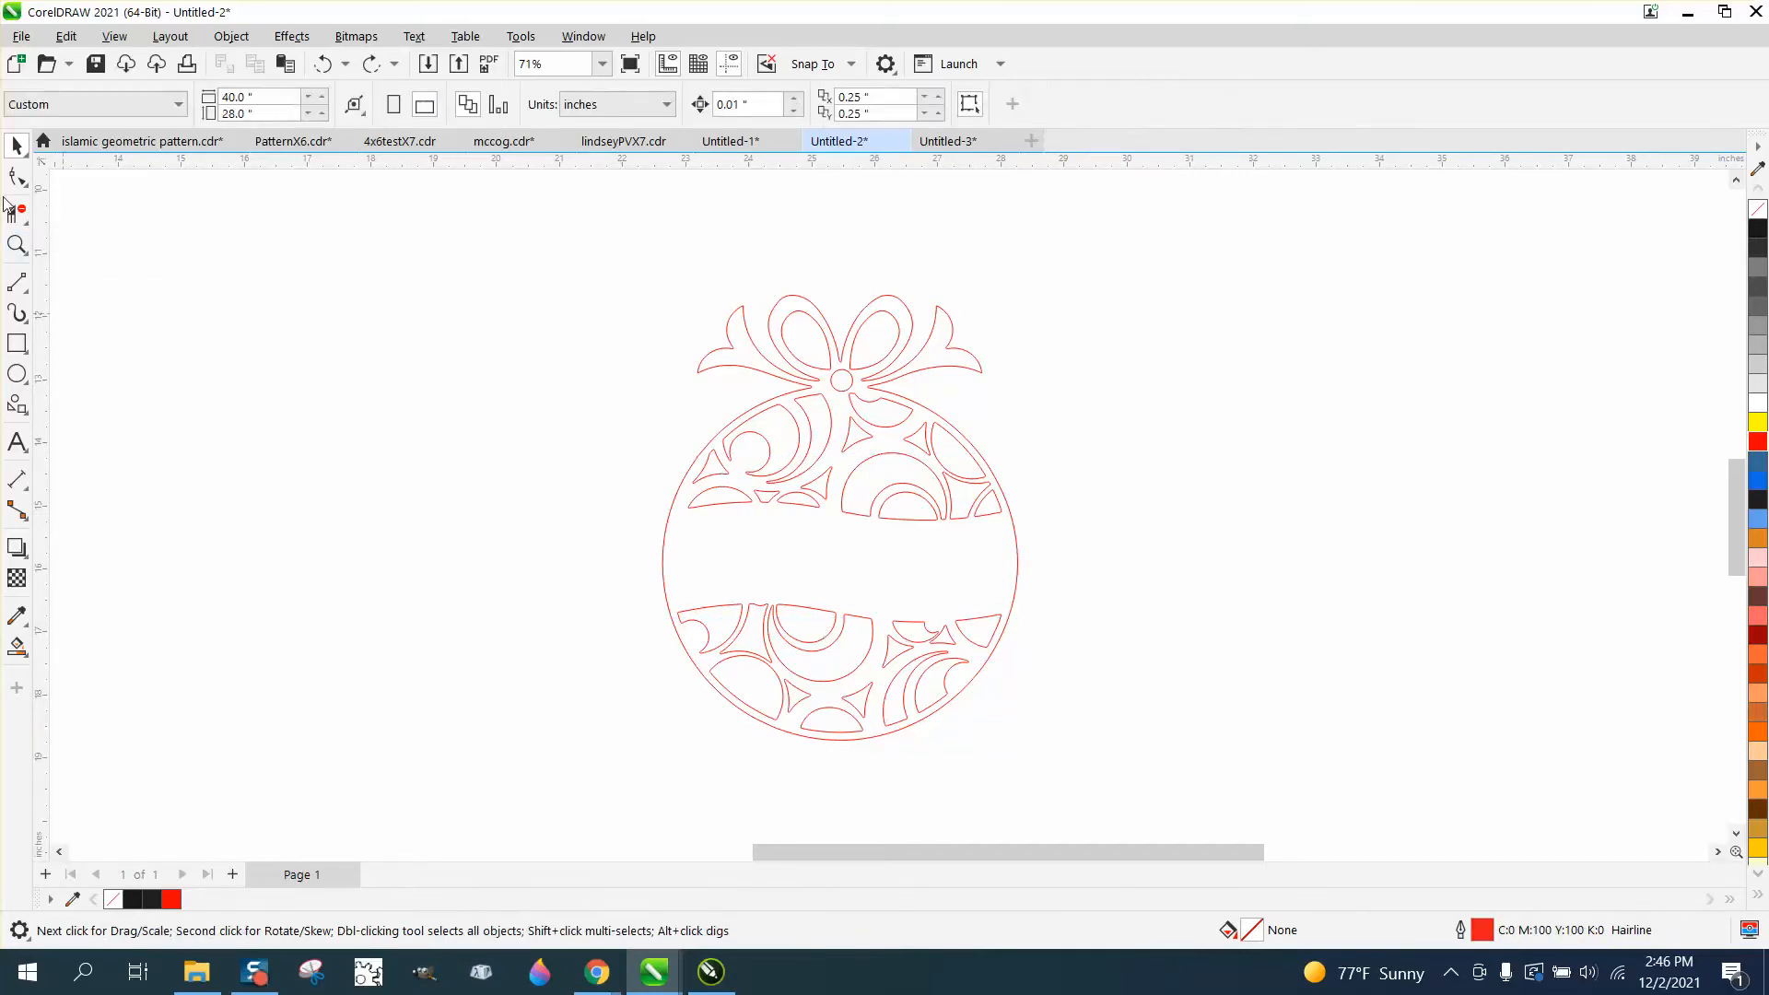
pyautogui.click(17, 244)
pyautogui.moveTo(636, 490); pyautogui.dragTo(1026, 592)
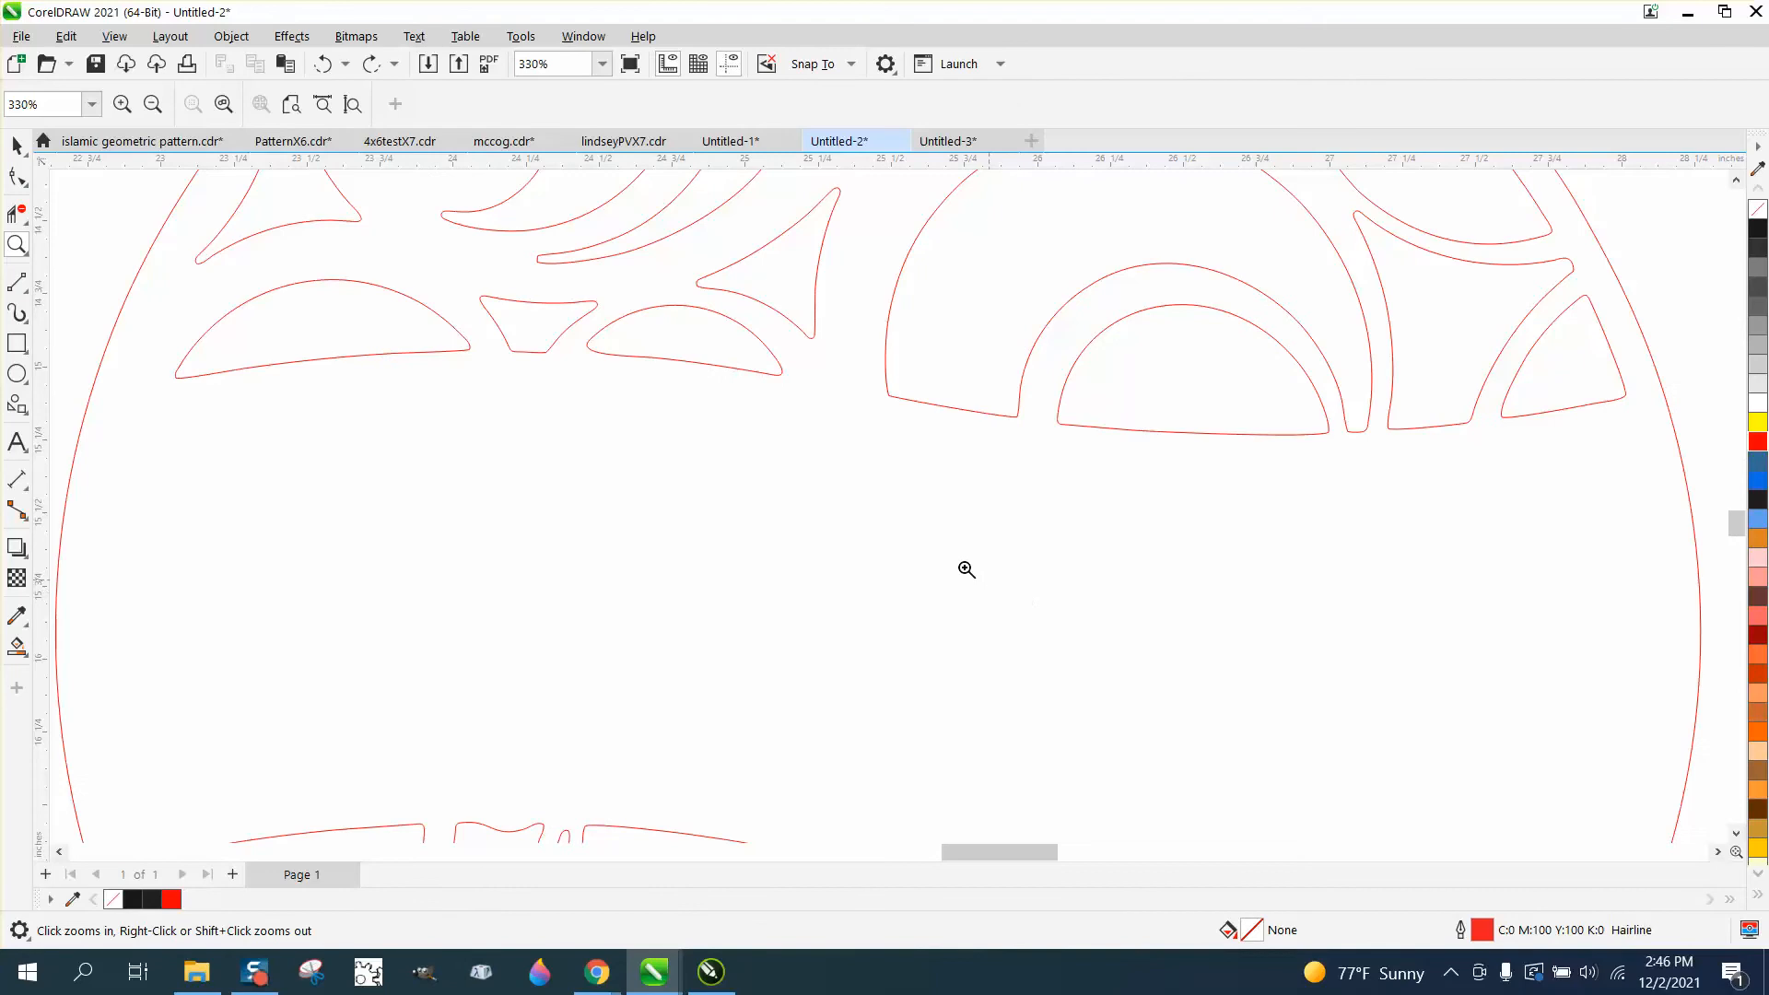
pyautogui.scroll(-5, 592, 379)
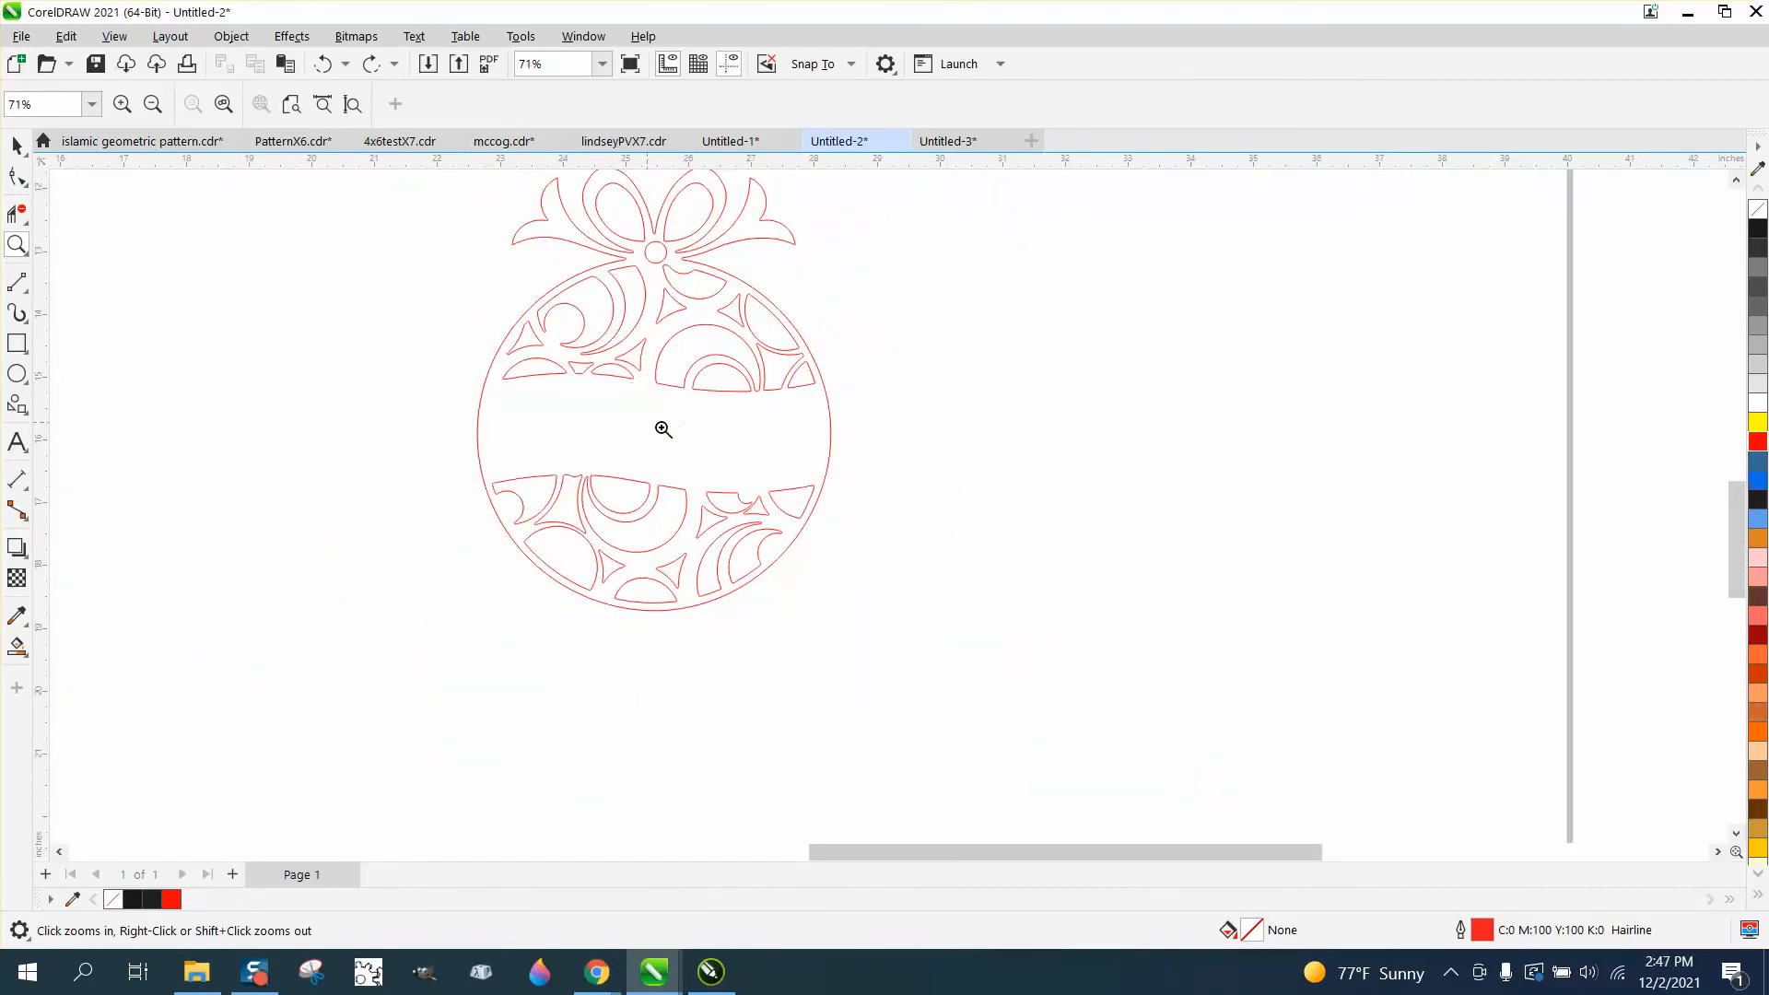
# Try filling the ornament's blank band with a wave shape about 4.85 by 1.5 inches, mirrored vertically, and delete it
pyautogui.click(26, 418)
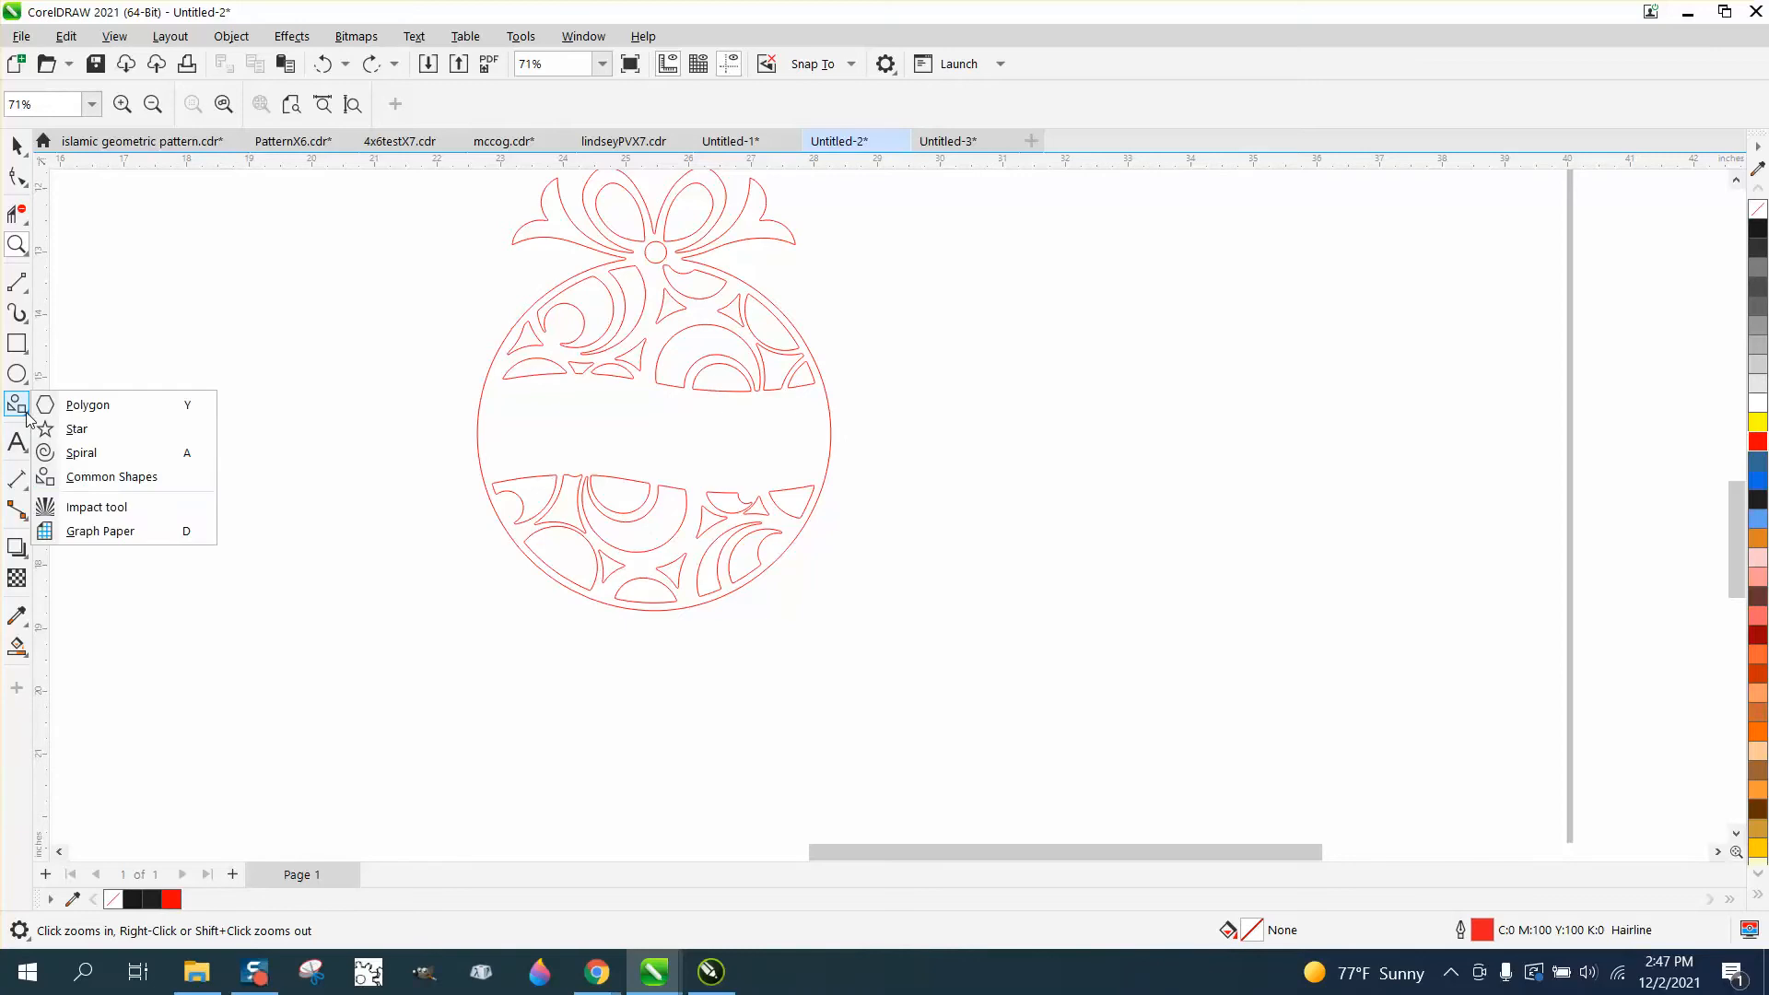
pyautogui.click(102, 478)
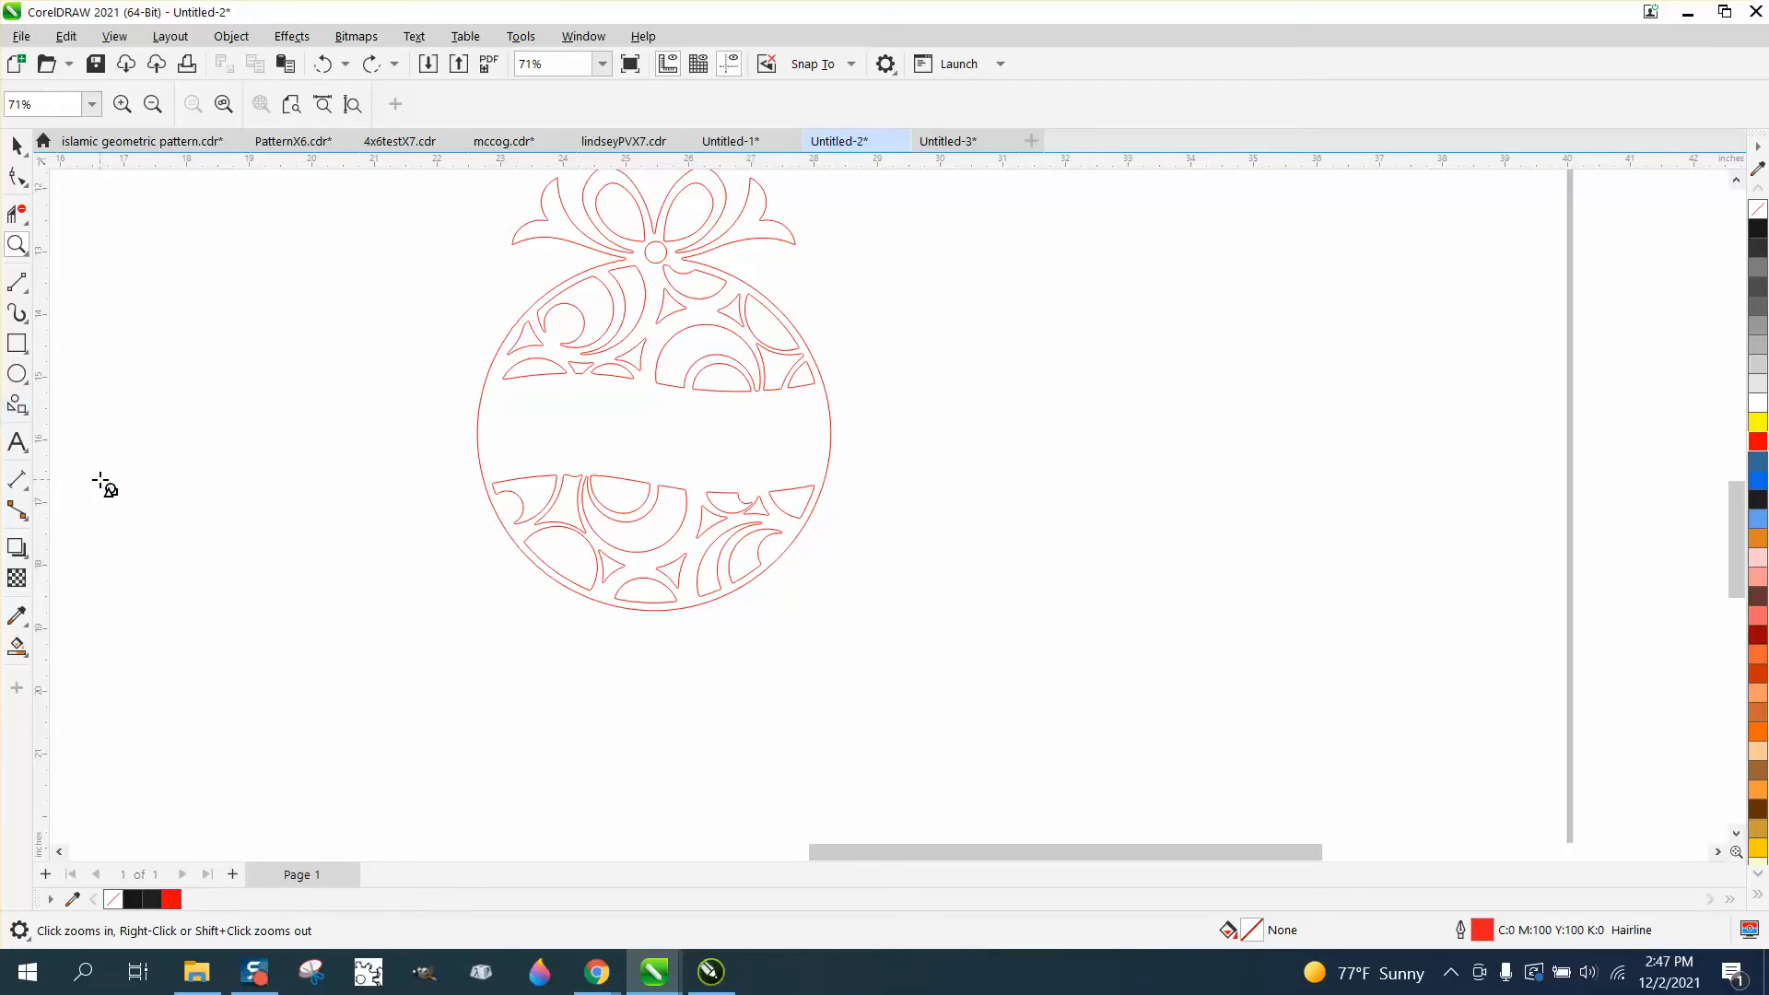
pyautogui.click(594, 104)
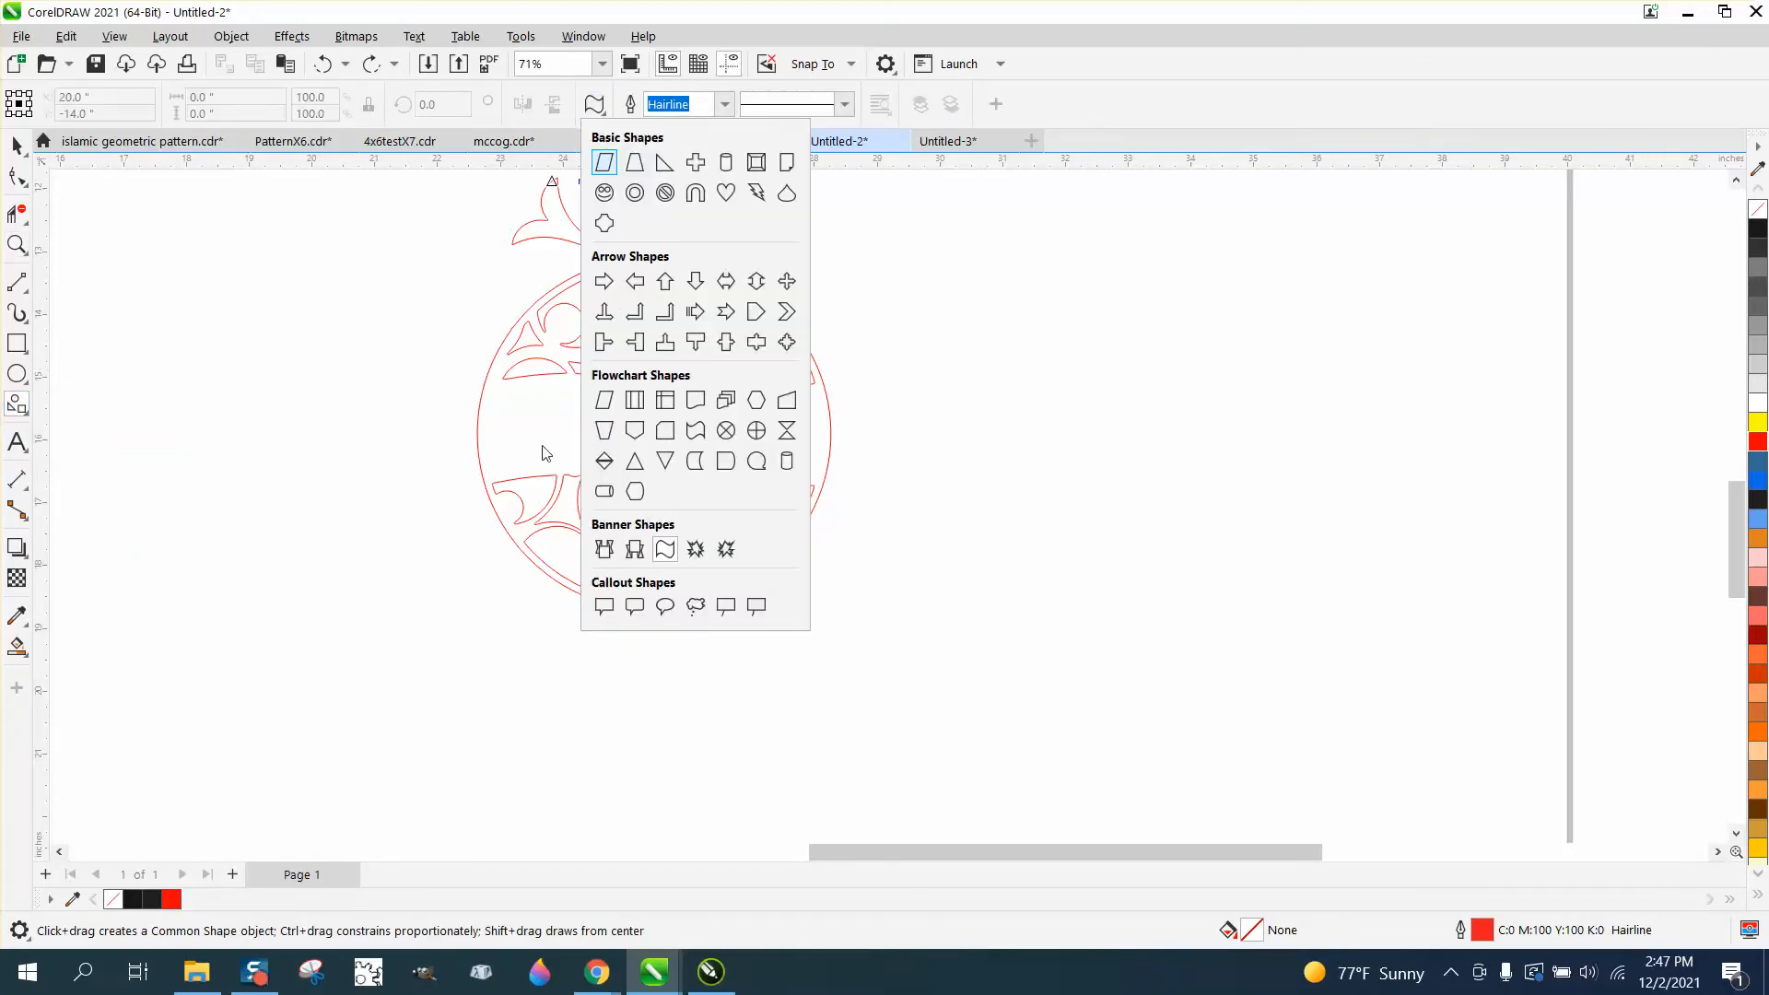
pyautogui.click(696, 430)
pyautogui.moveTo(510, 394); pyautogui.dragTo(820, 489)
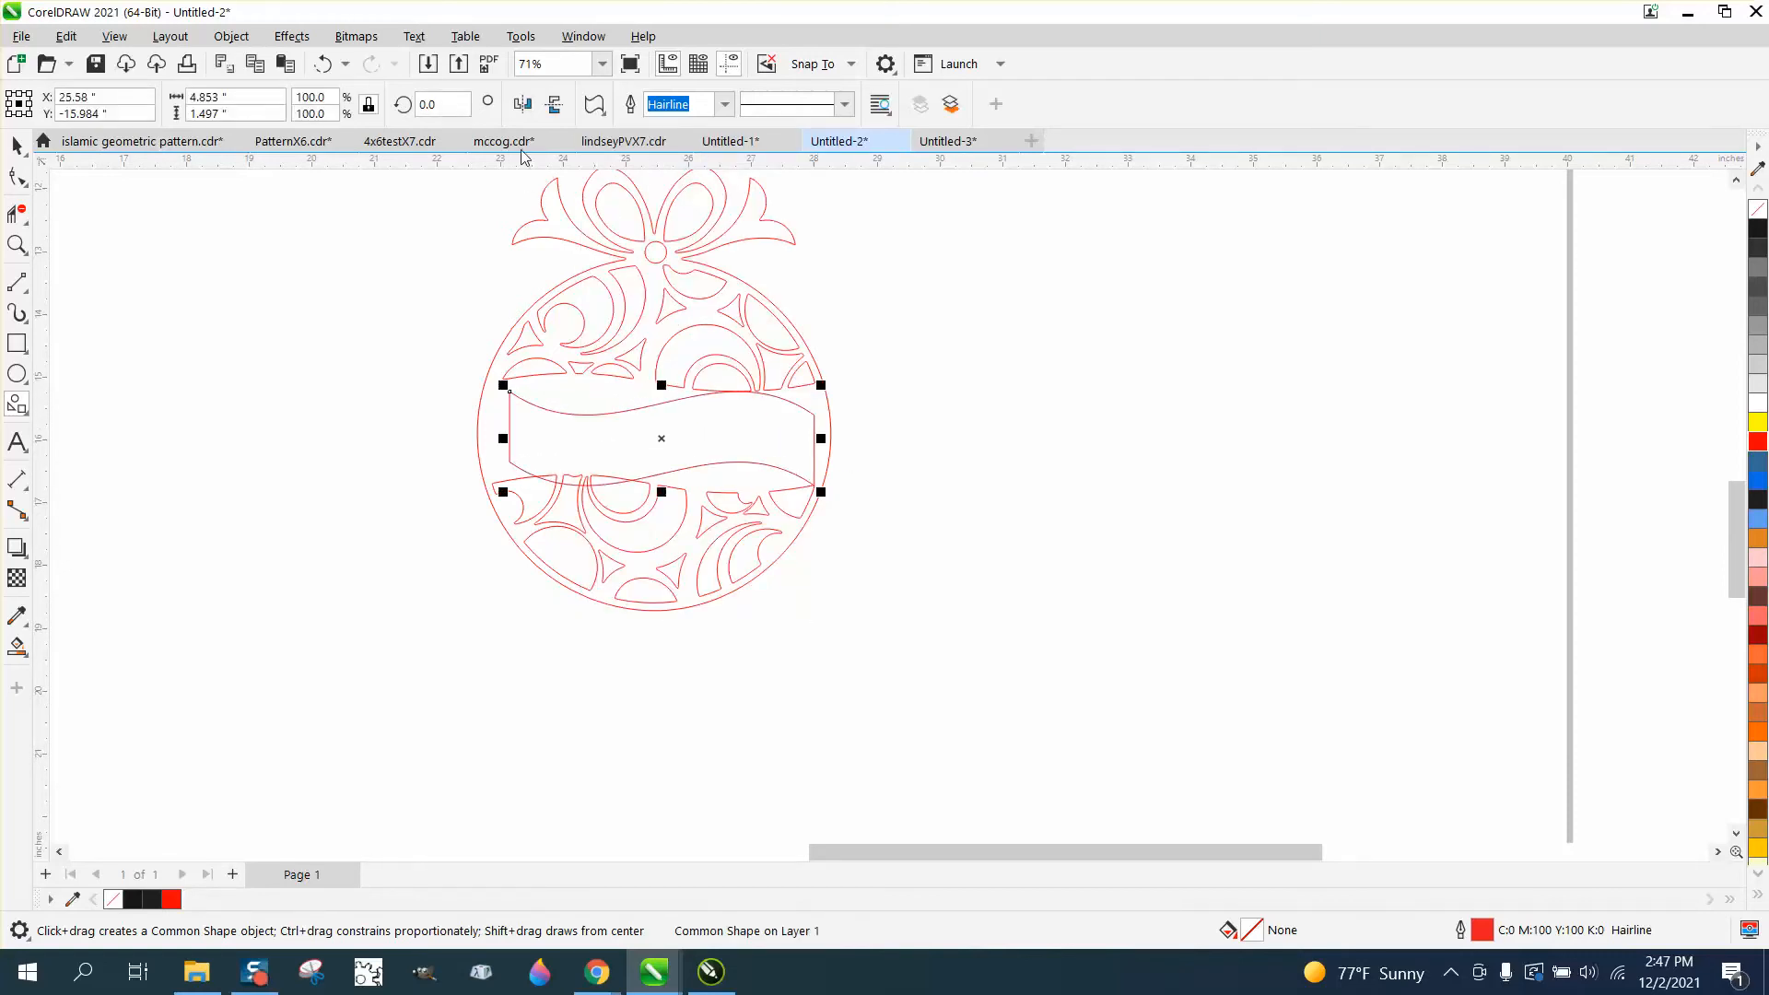
pyautogui.click(555, 104)
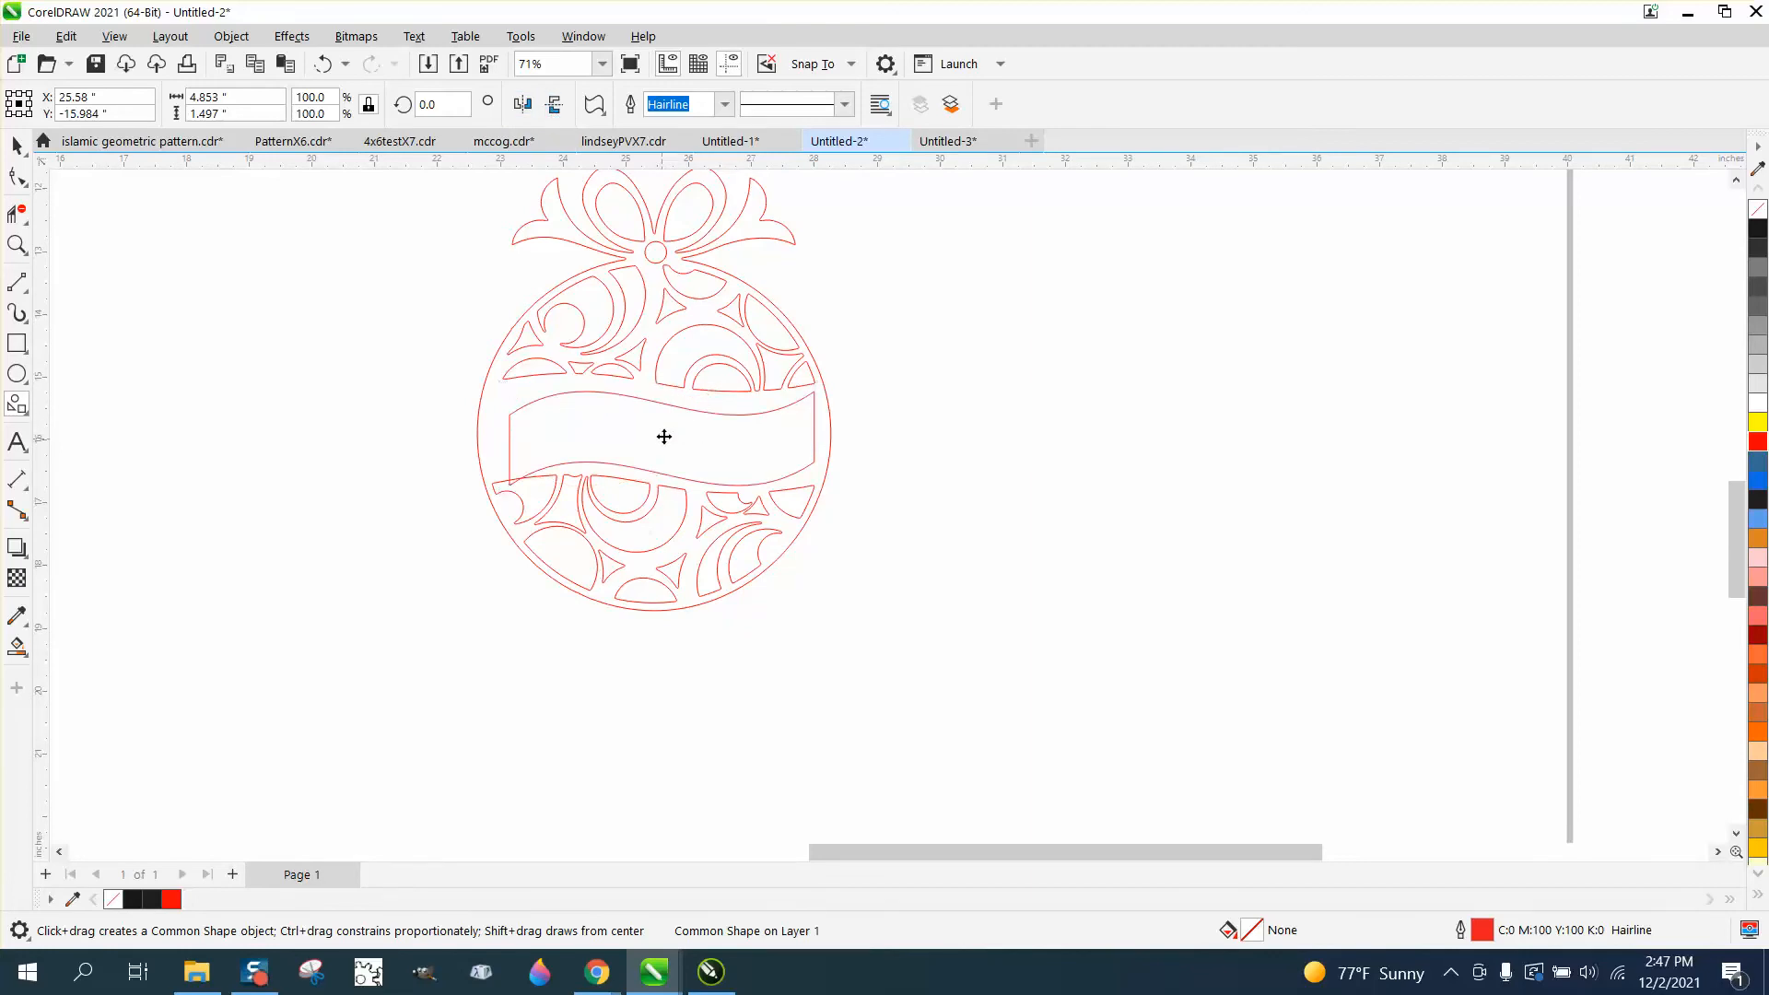
pyautogui.press('space')
pyautogui.moveTo(669, 438); pyautogui.dragTo(667, 430)
pyautogui.press('Delete')
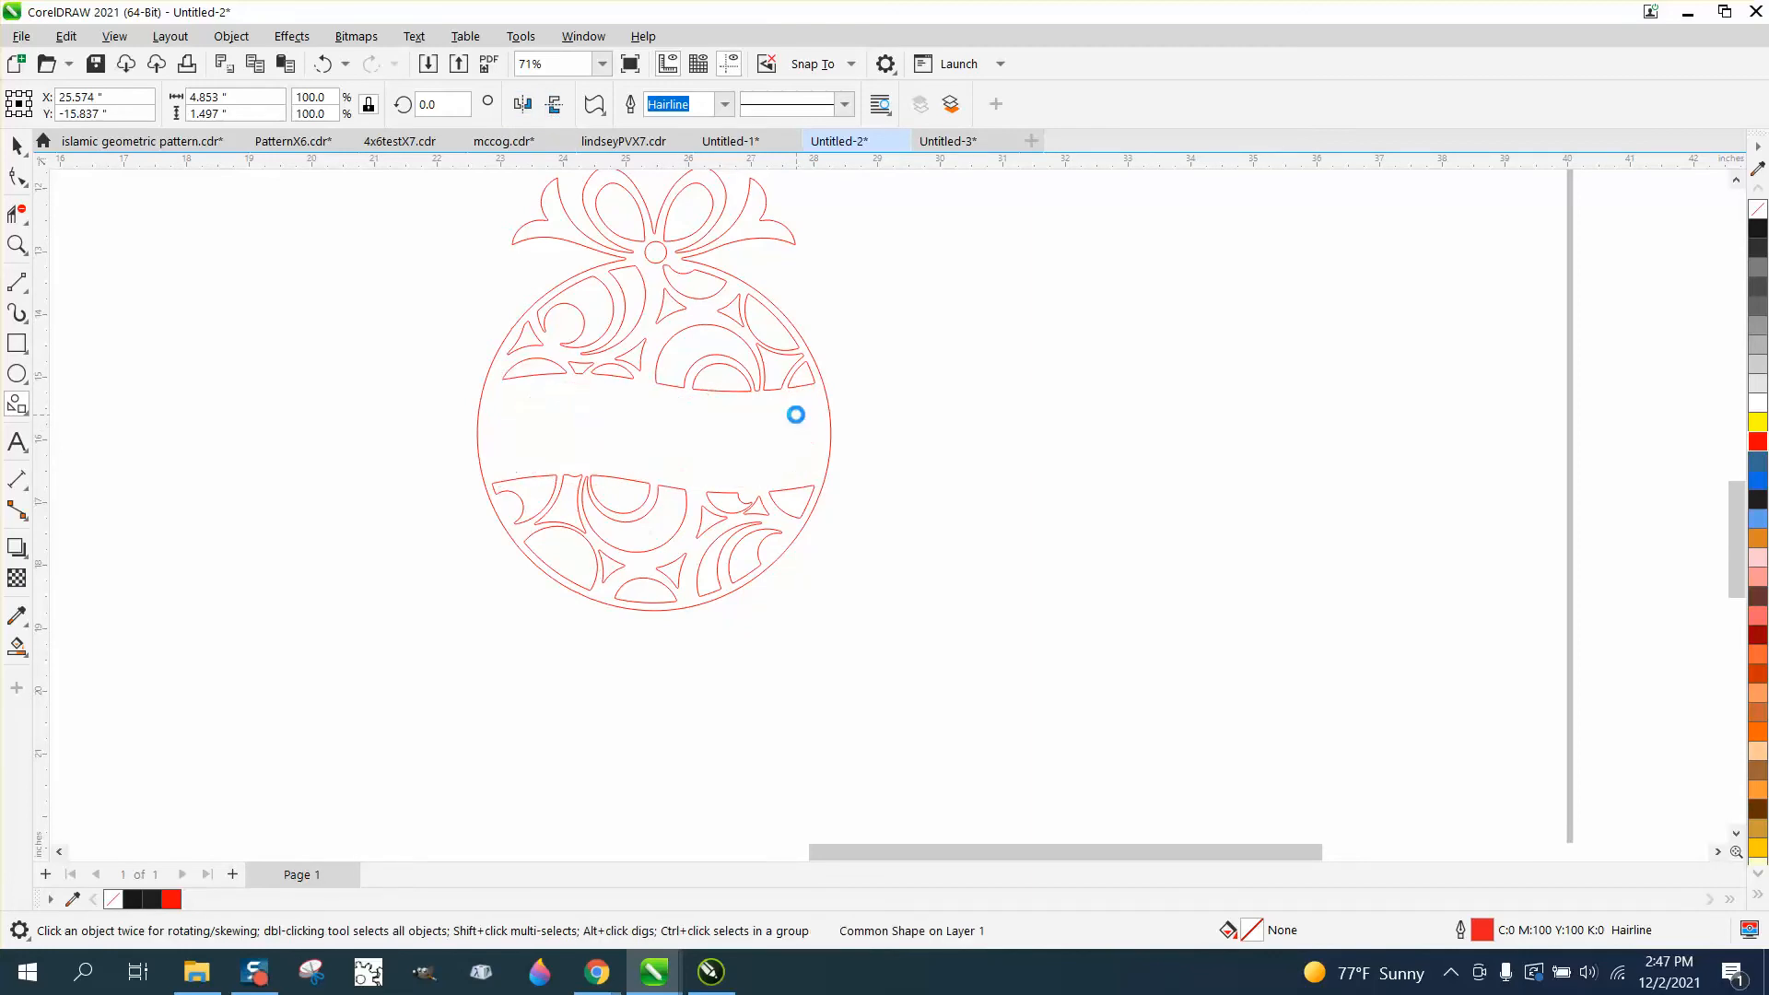
# Apply a one-step inside contour with a 0.25-inch offset to the ornament and break the contour apart
pyautogui.click(17, 145)
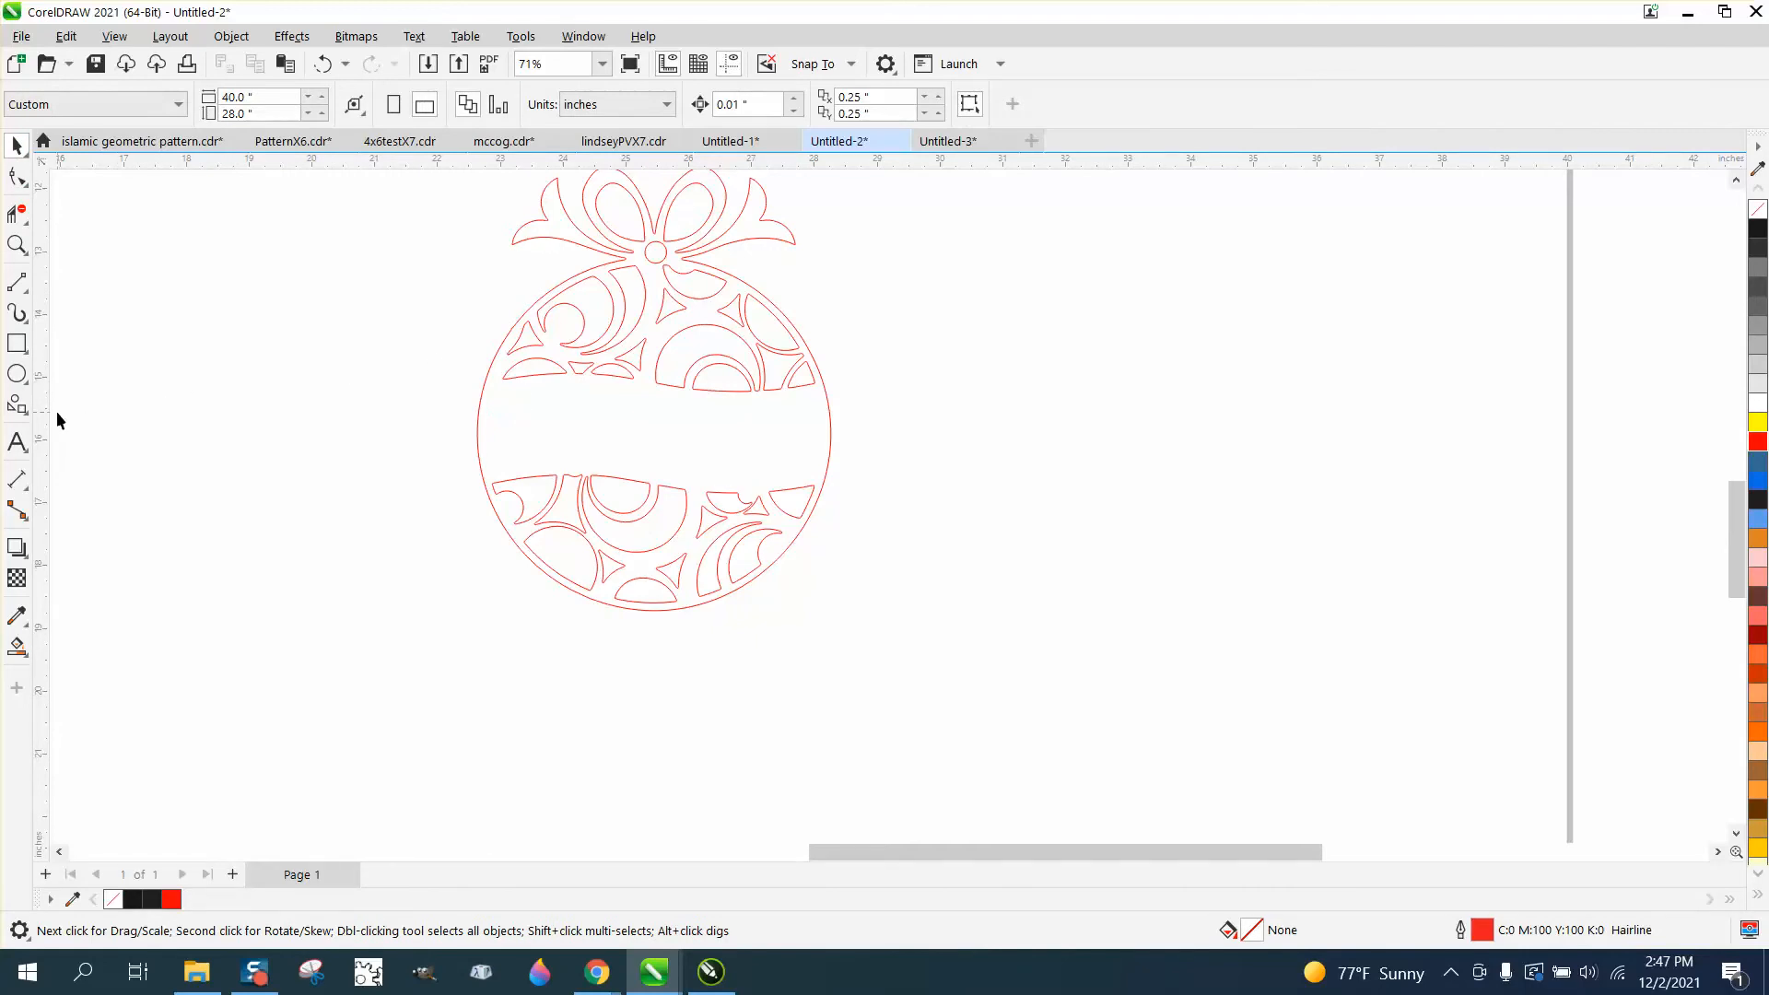
pyautogui.click(673, 471)
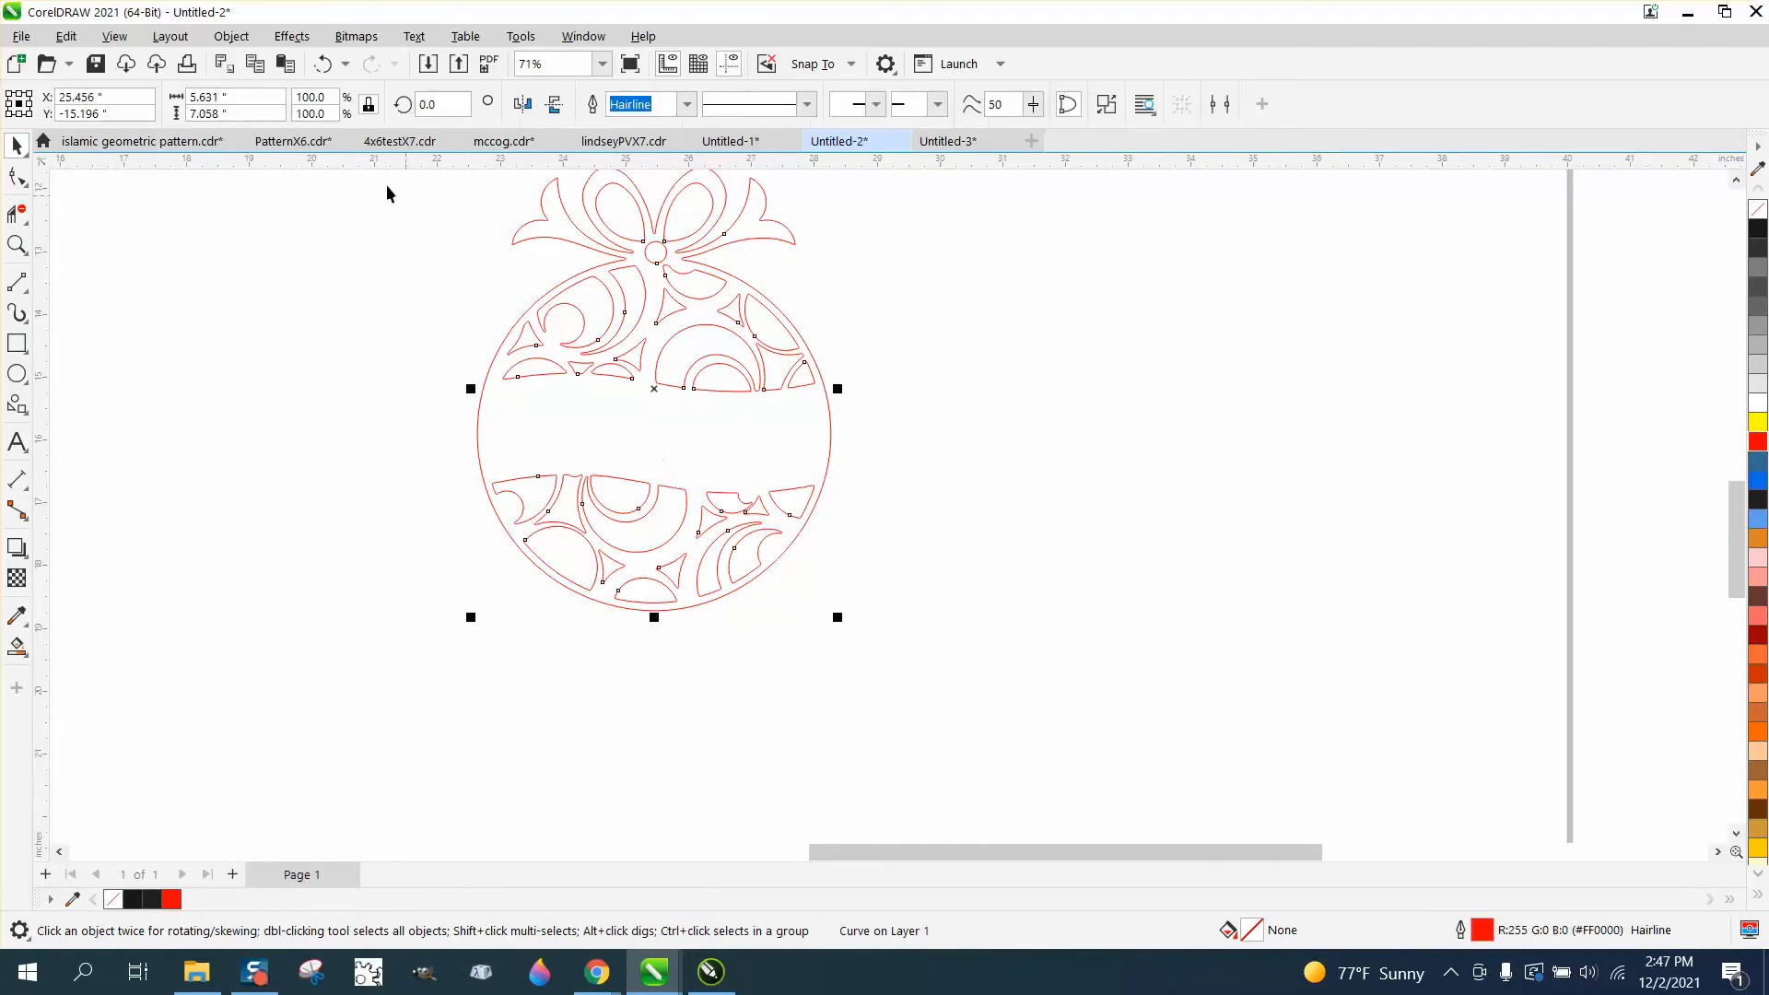
pyautogui.click(291, 36)
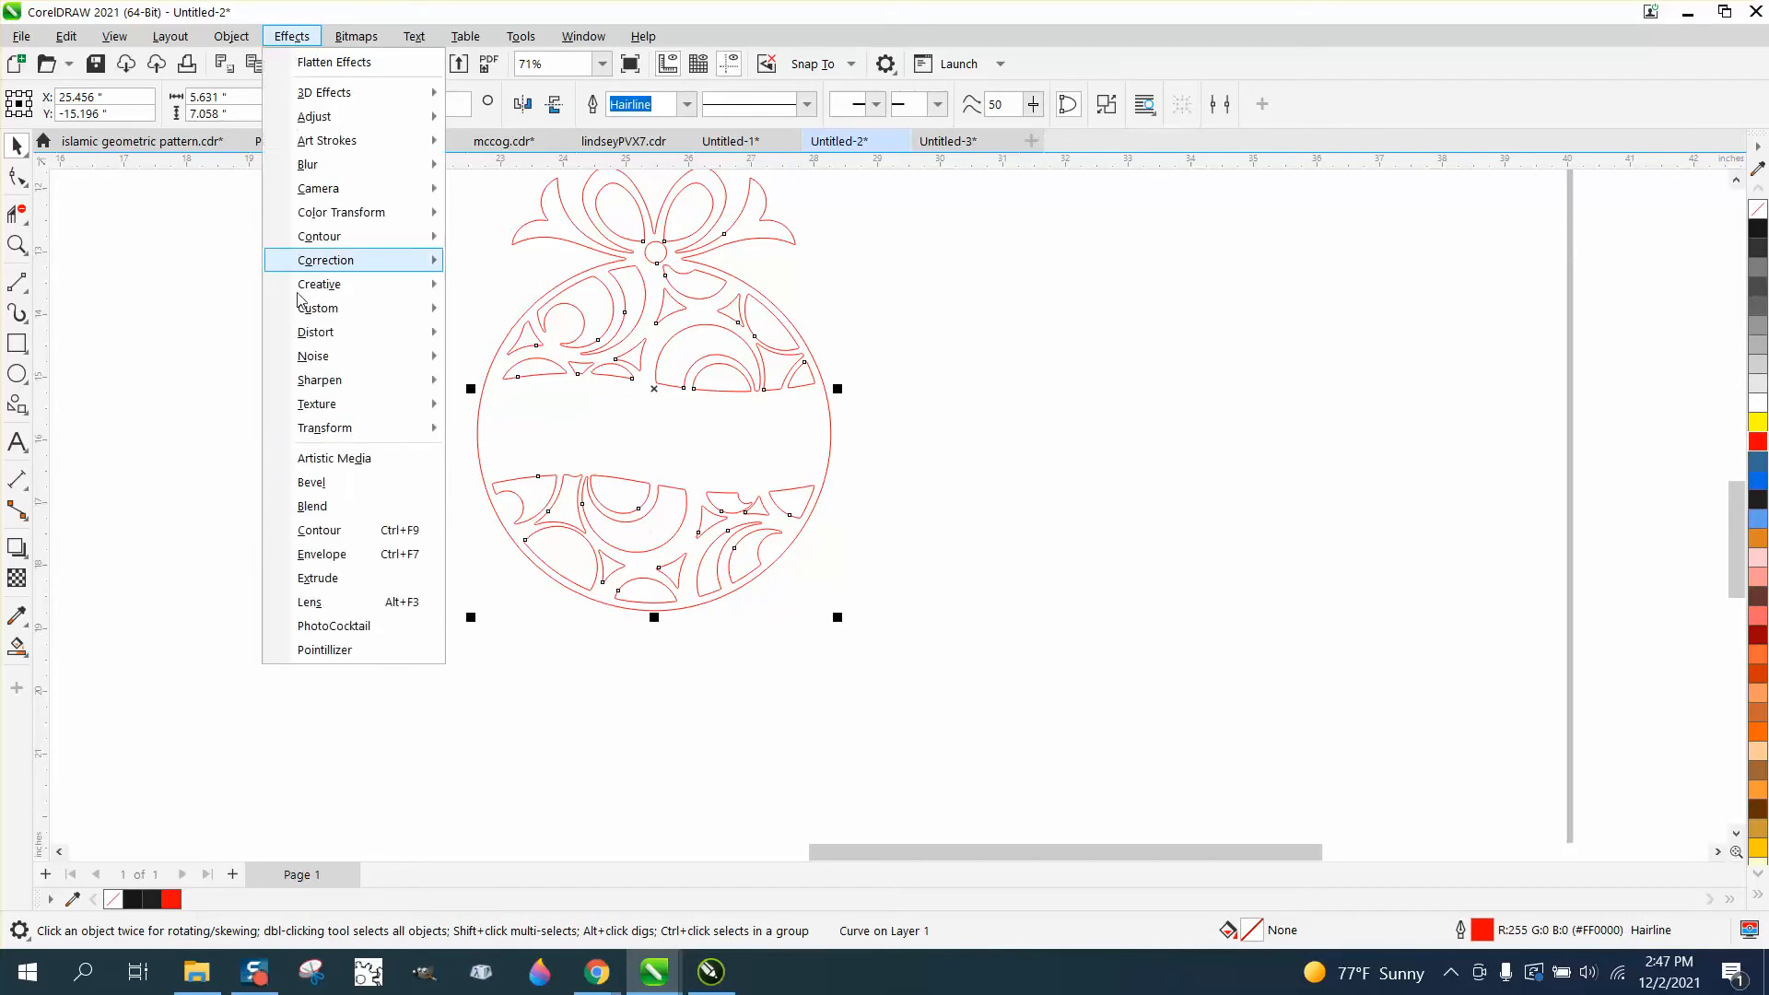
pyautogui.click(328, 527)
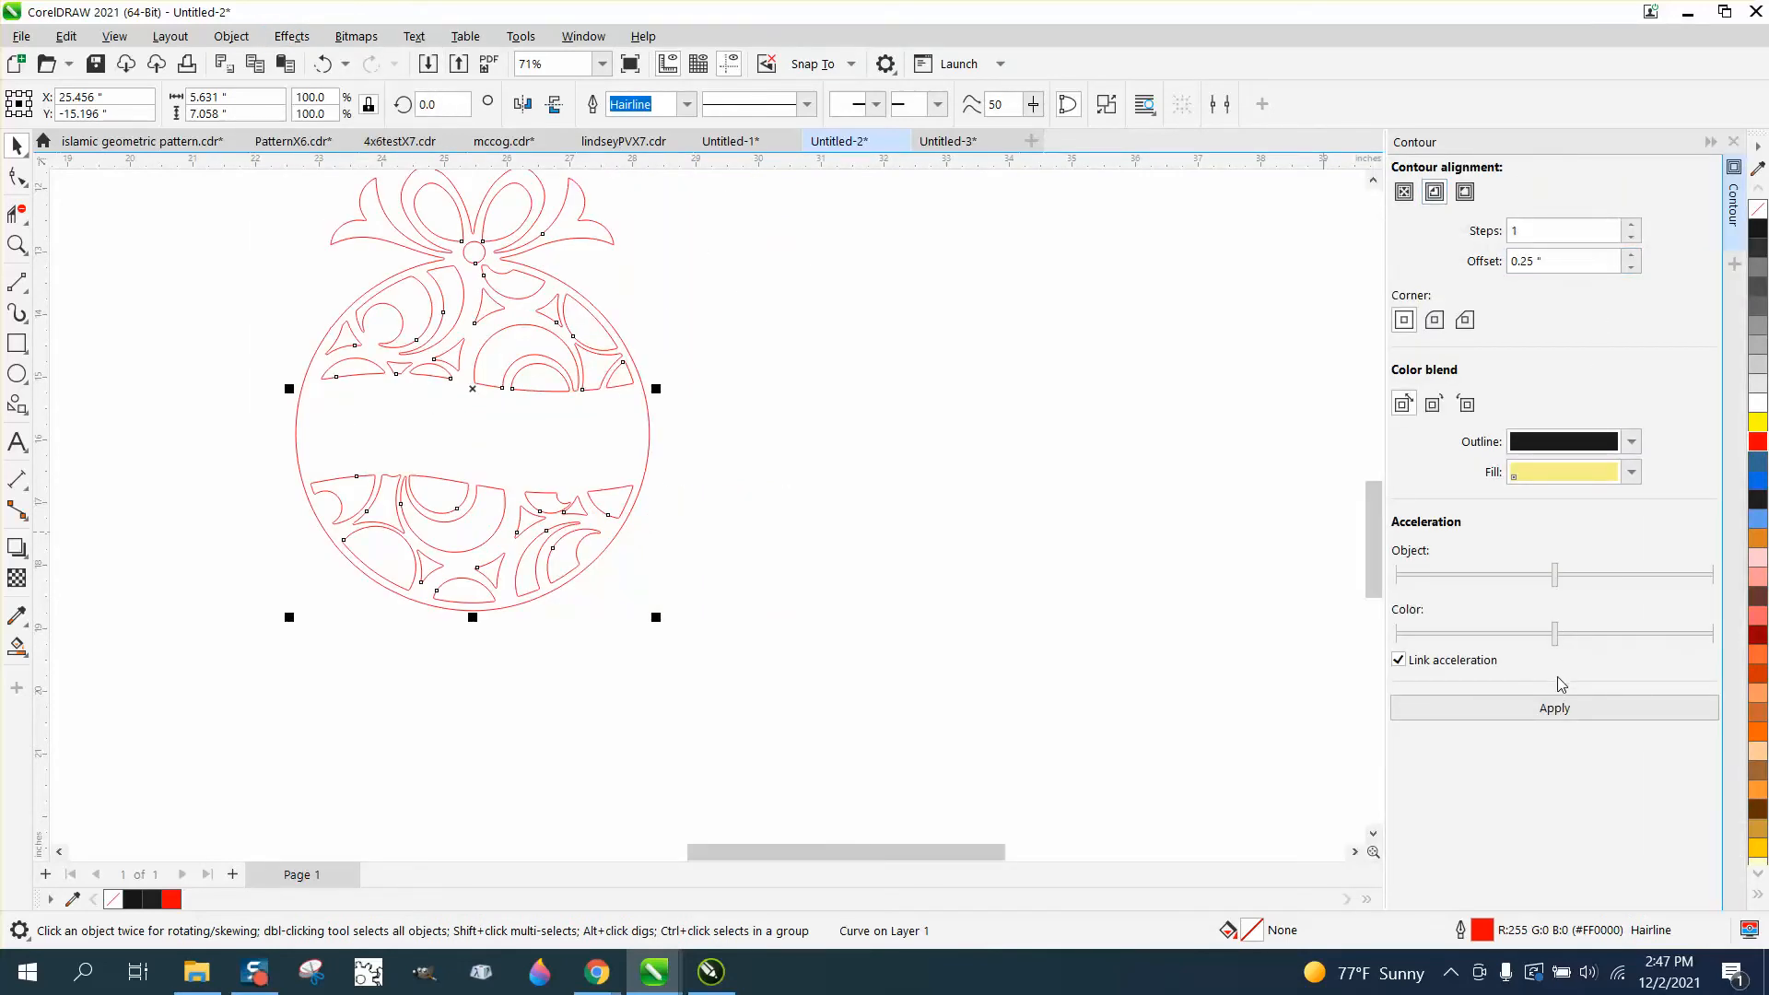
pyautogui.click(1559, 710)
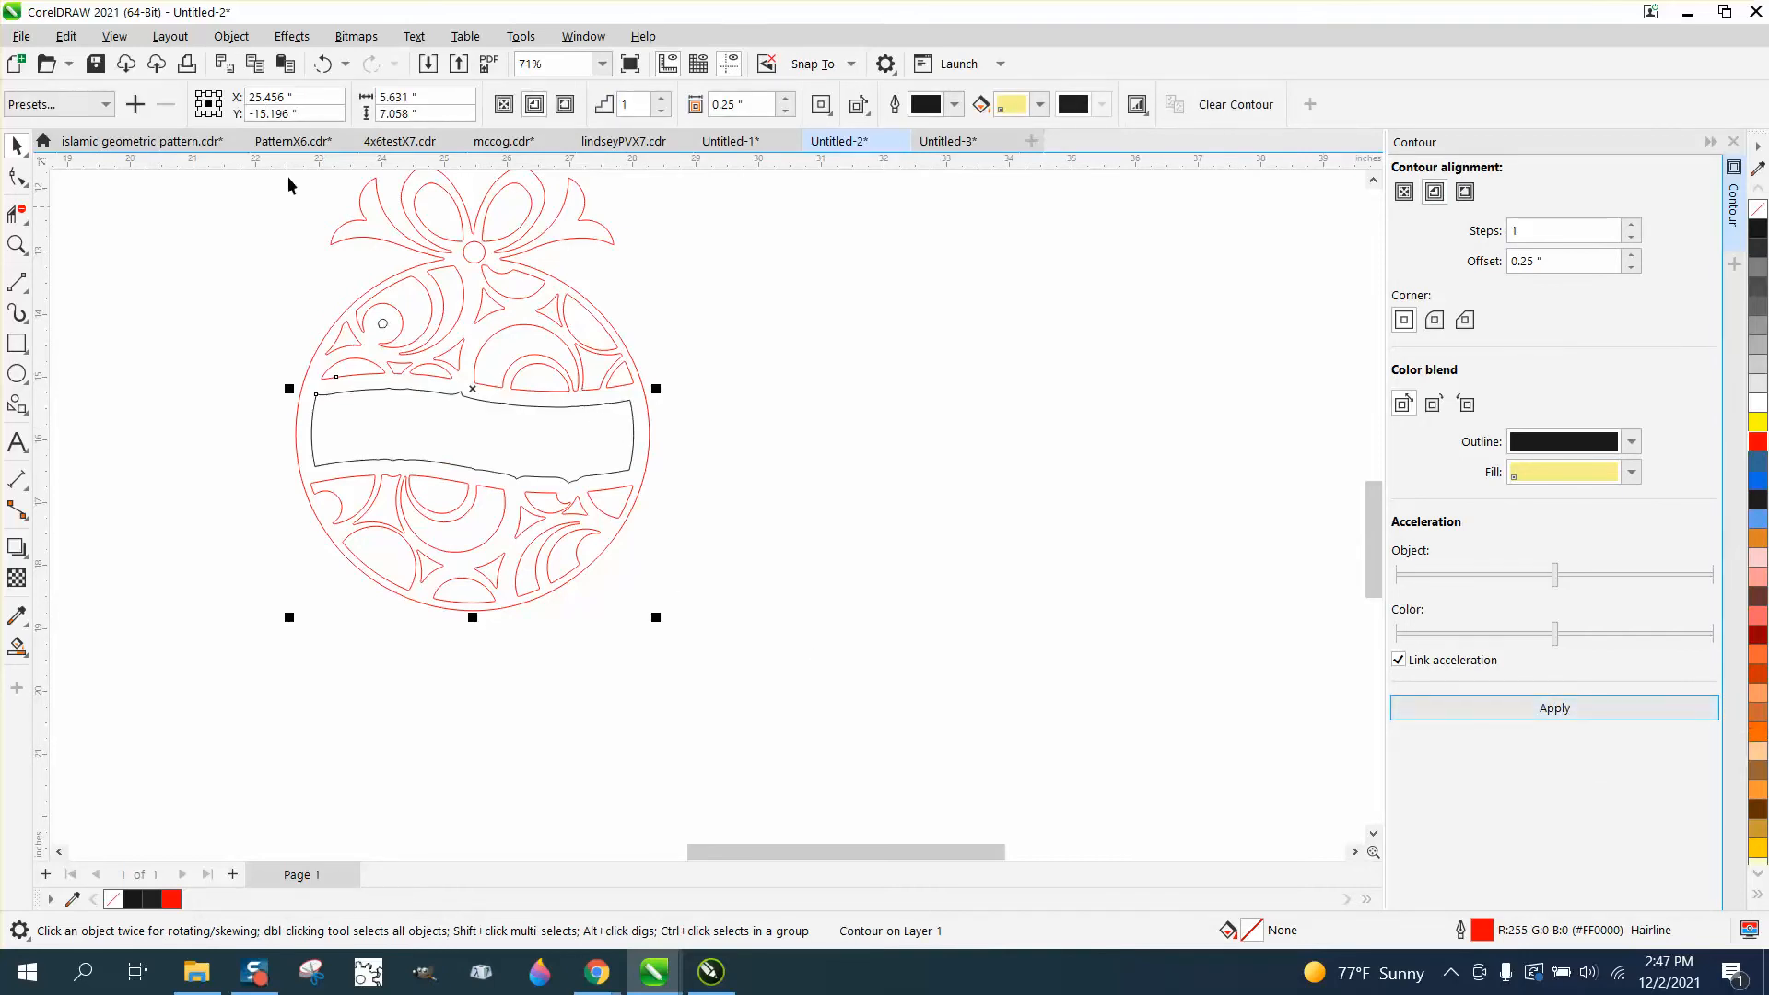
pyautogui.click(232, 36)
pyautogui.click(315, 530)
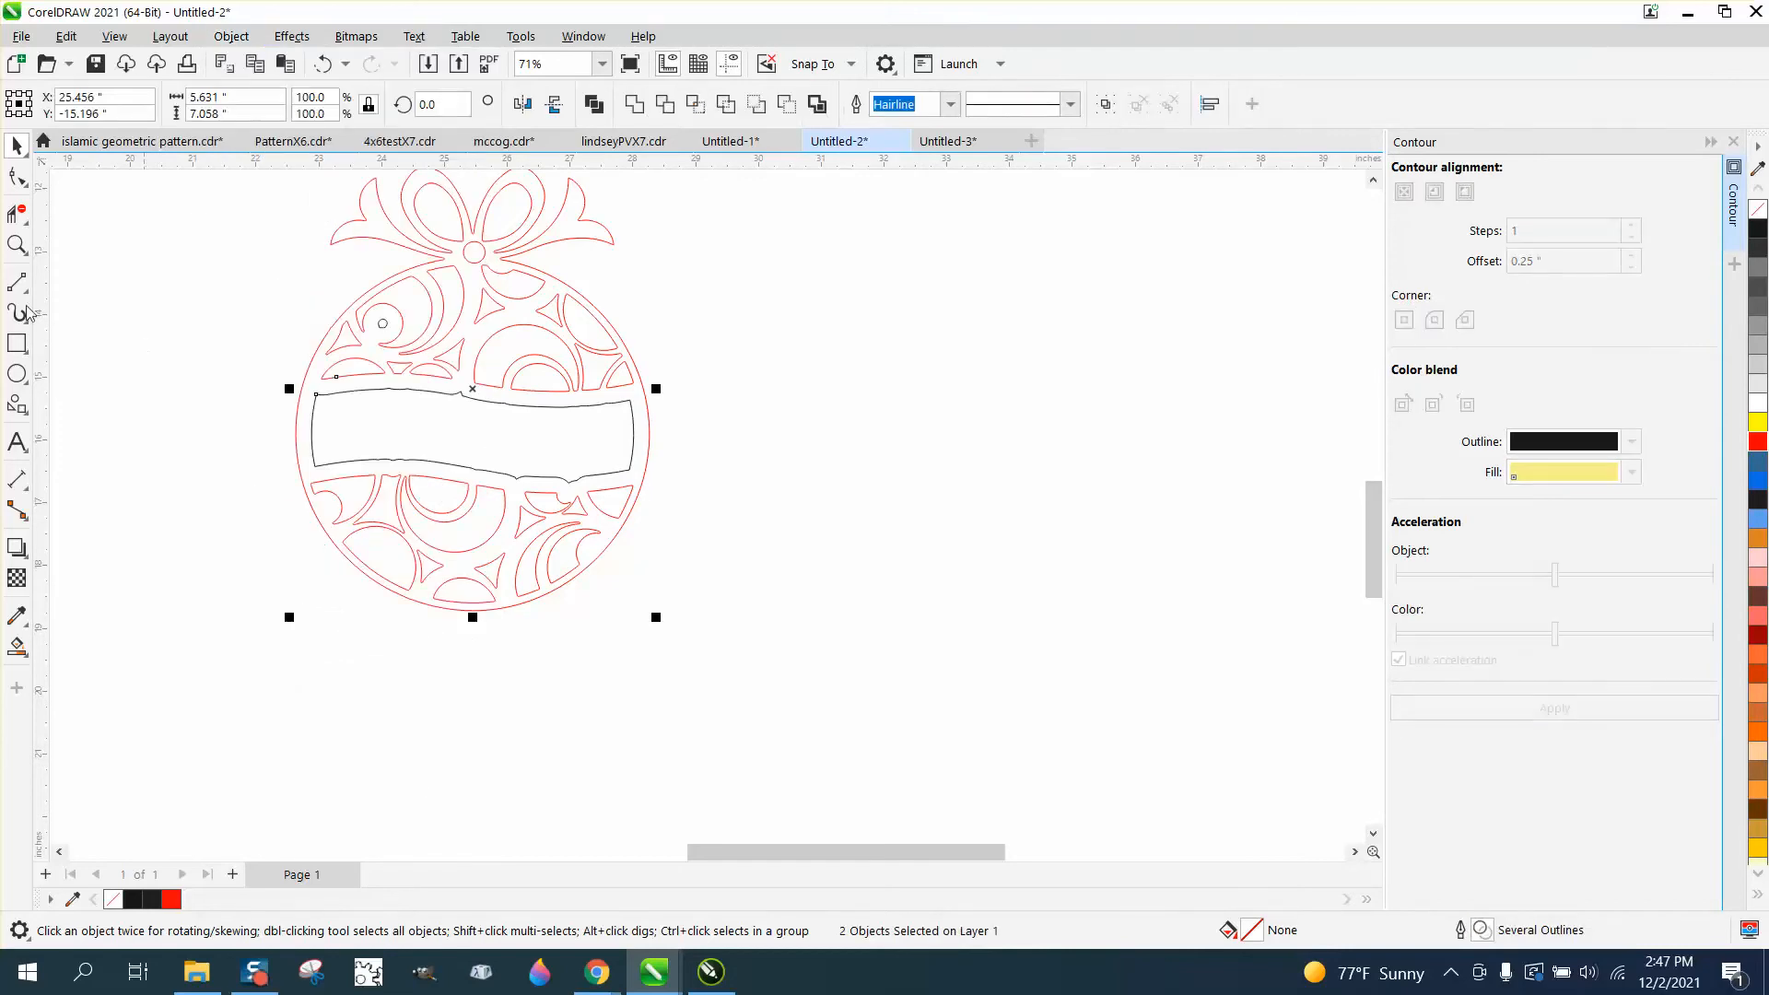
# Delete the stray nodes at the notch on the banner contour's upper edge and at the two notches on its lower edge
pyautogui.click(17, 245)
pyautogui.moveTo(272, 376); pyautogui.dragTo(872, 542)
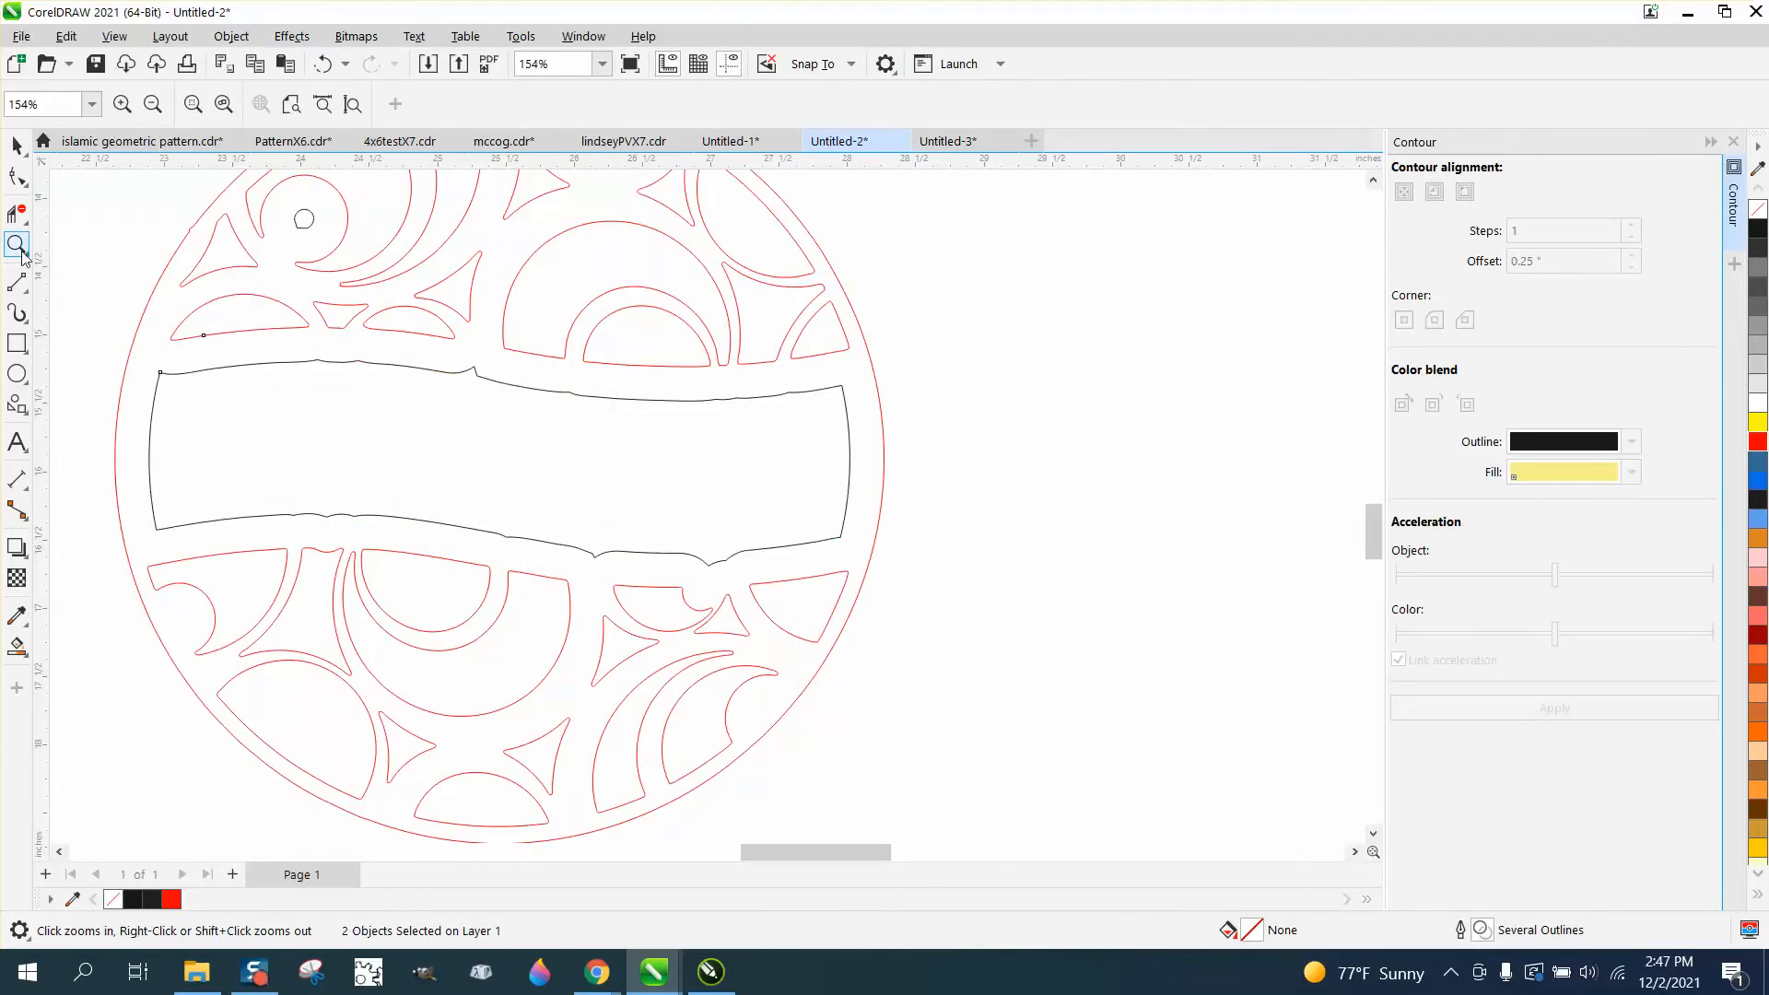
pyautogui.click(17, 175)
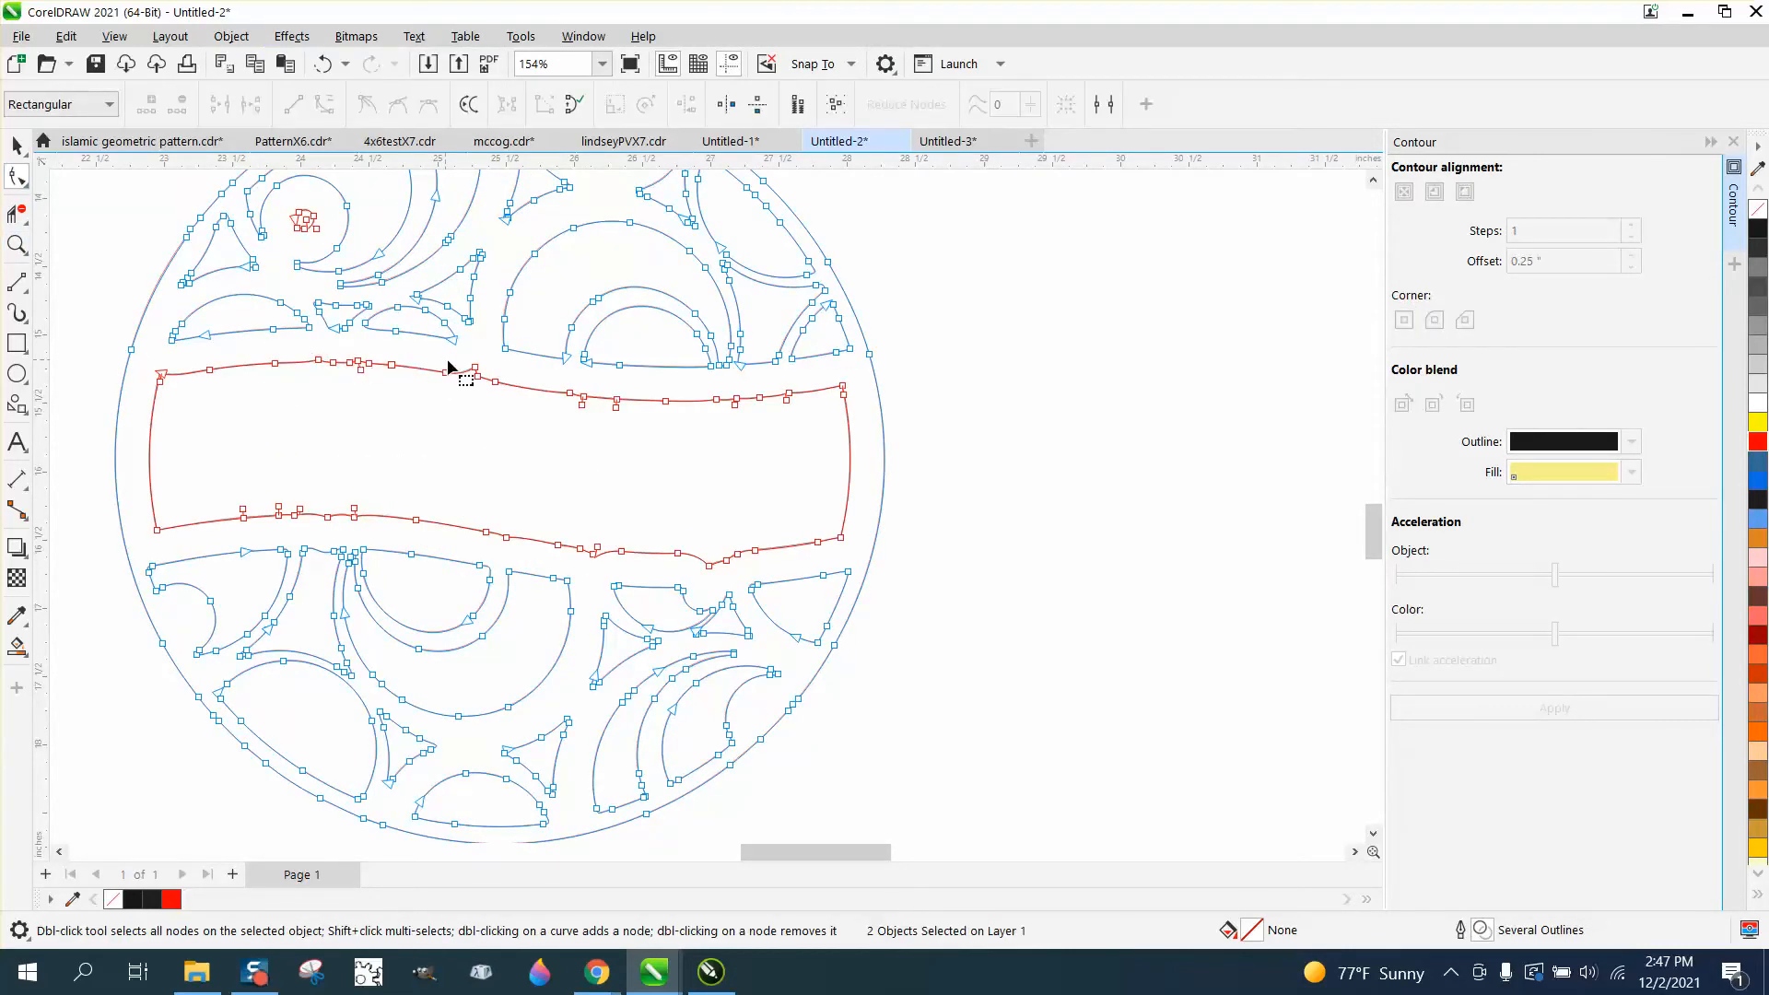
pyautogui.moveTo(448, 361); pyautogui.dragTo(509, 394)
pyautogui.press('Delete')
pyautogui.moveTo(662, 532); pyautogui.dragTo(576, 564)
pyautogui.press('Delete')
pyautogui.moveTo(769, 540); pyautogui.dragTo(675, 567)
pyautogui.press('Delete')
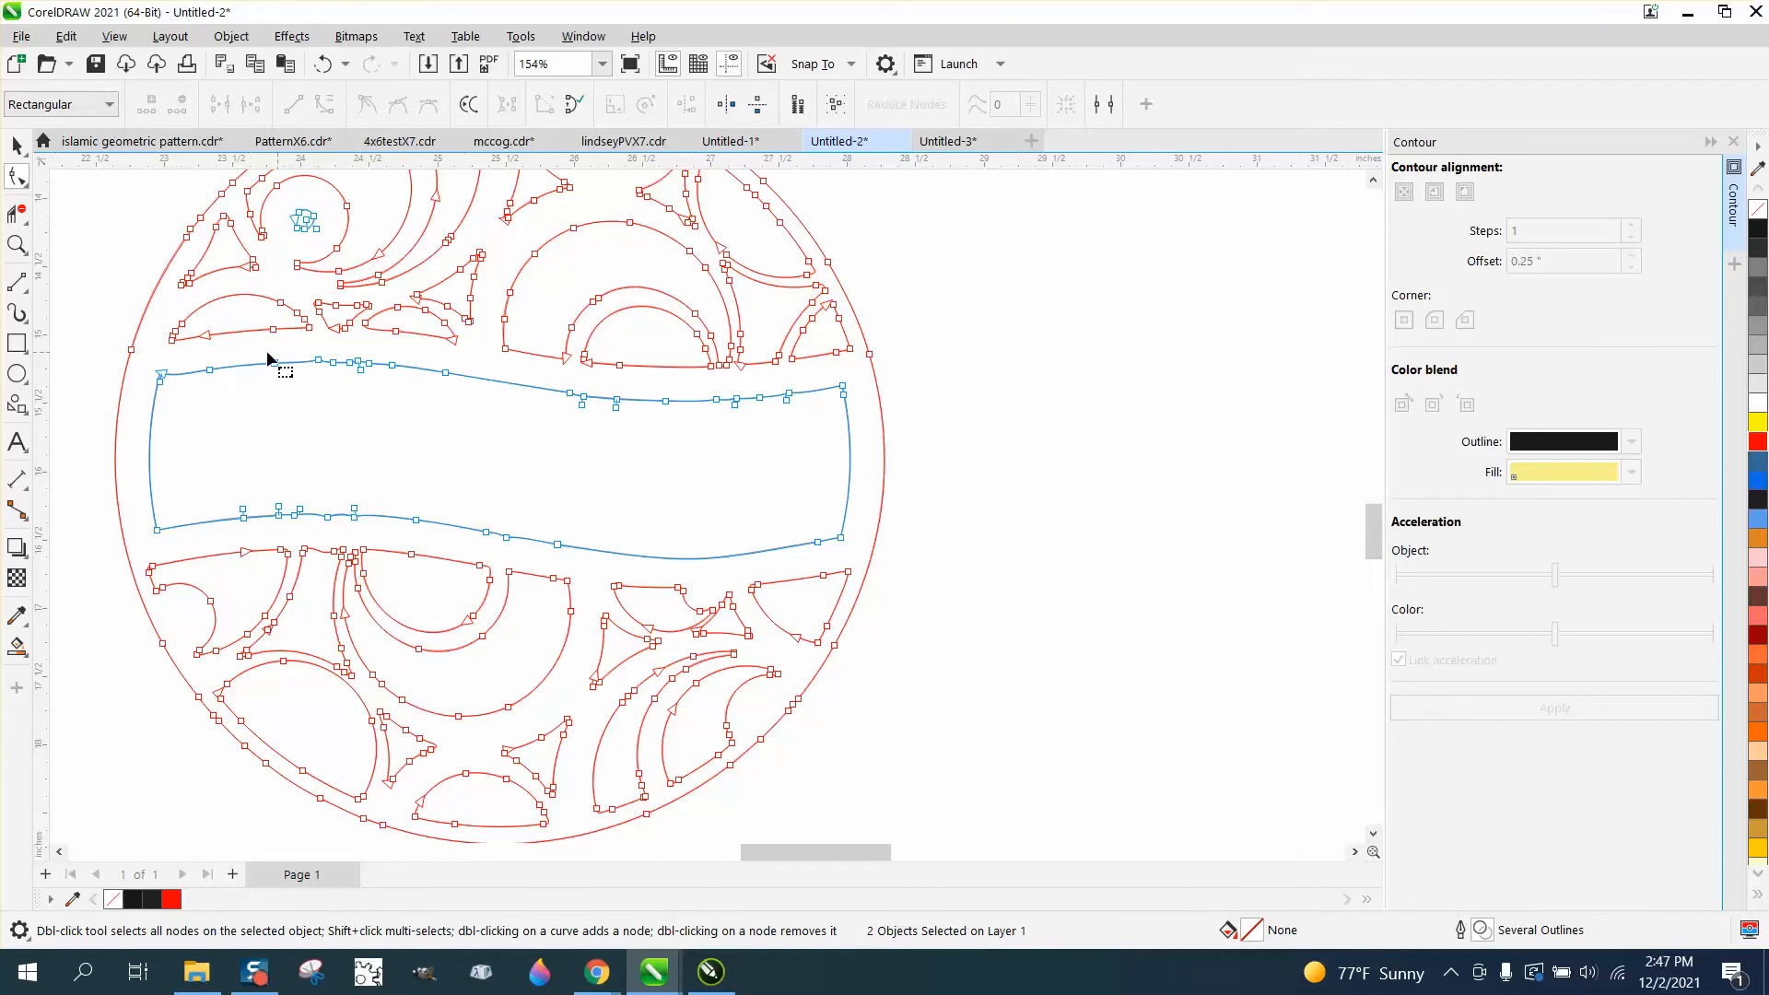
# Select all nodes of the banner contour and reduce them to smooth its edges
pyautogui.moveTo(96, 362); pyautogui.dragTo(958, 587)
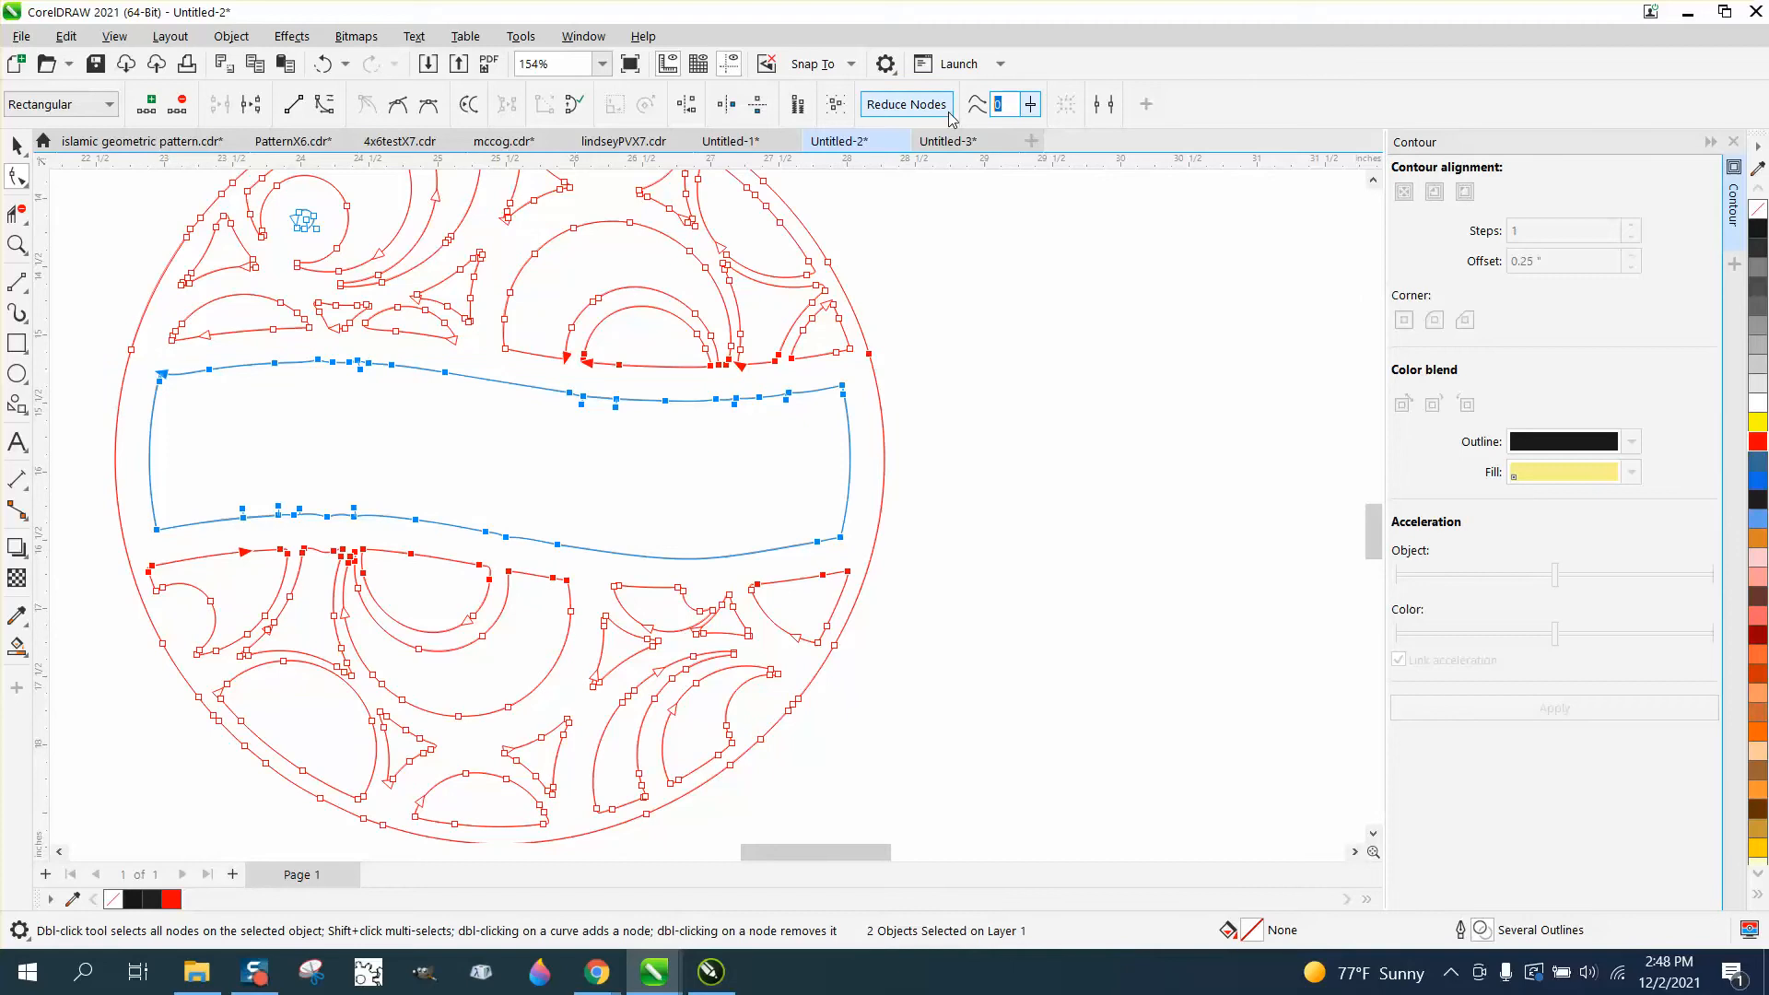
pyautogui.write('20')
pyautogui.press('Return')
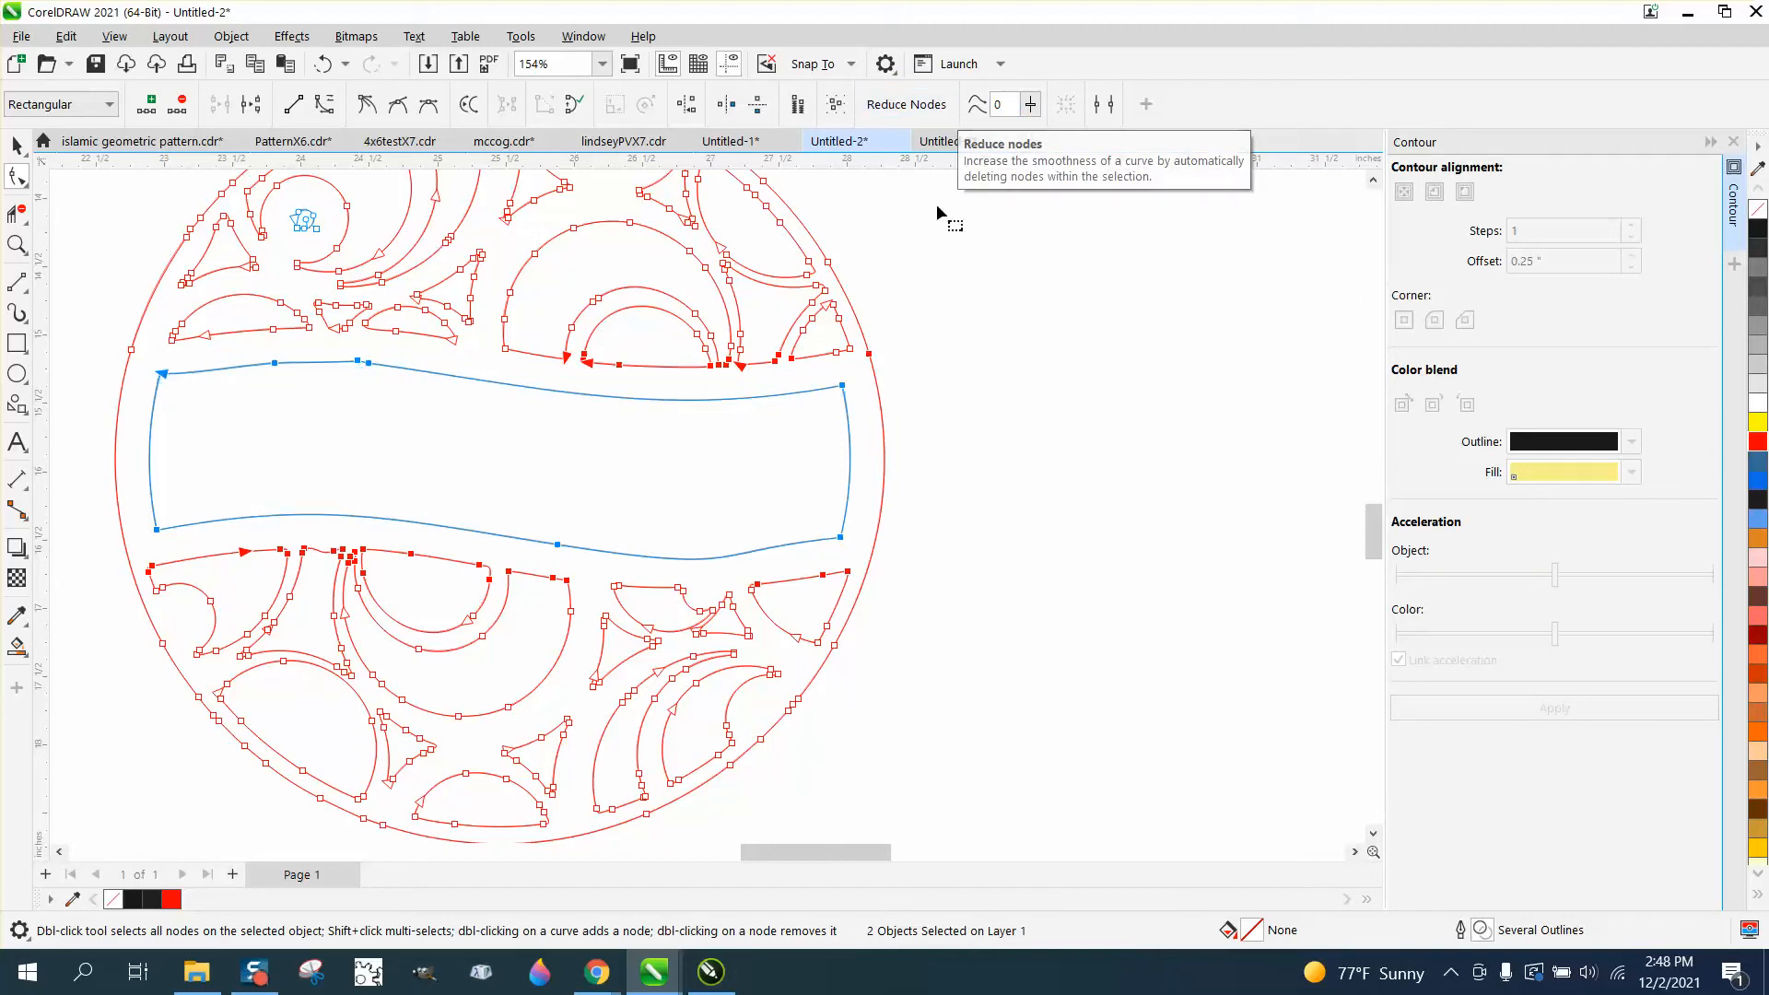
pyautogui.click(821, 495)
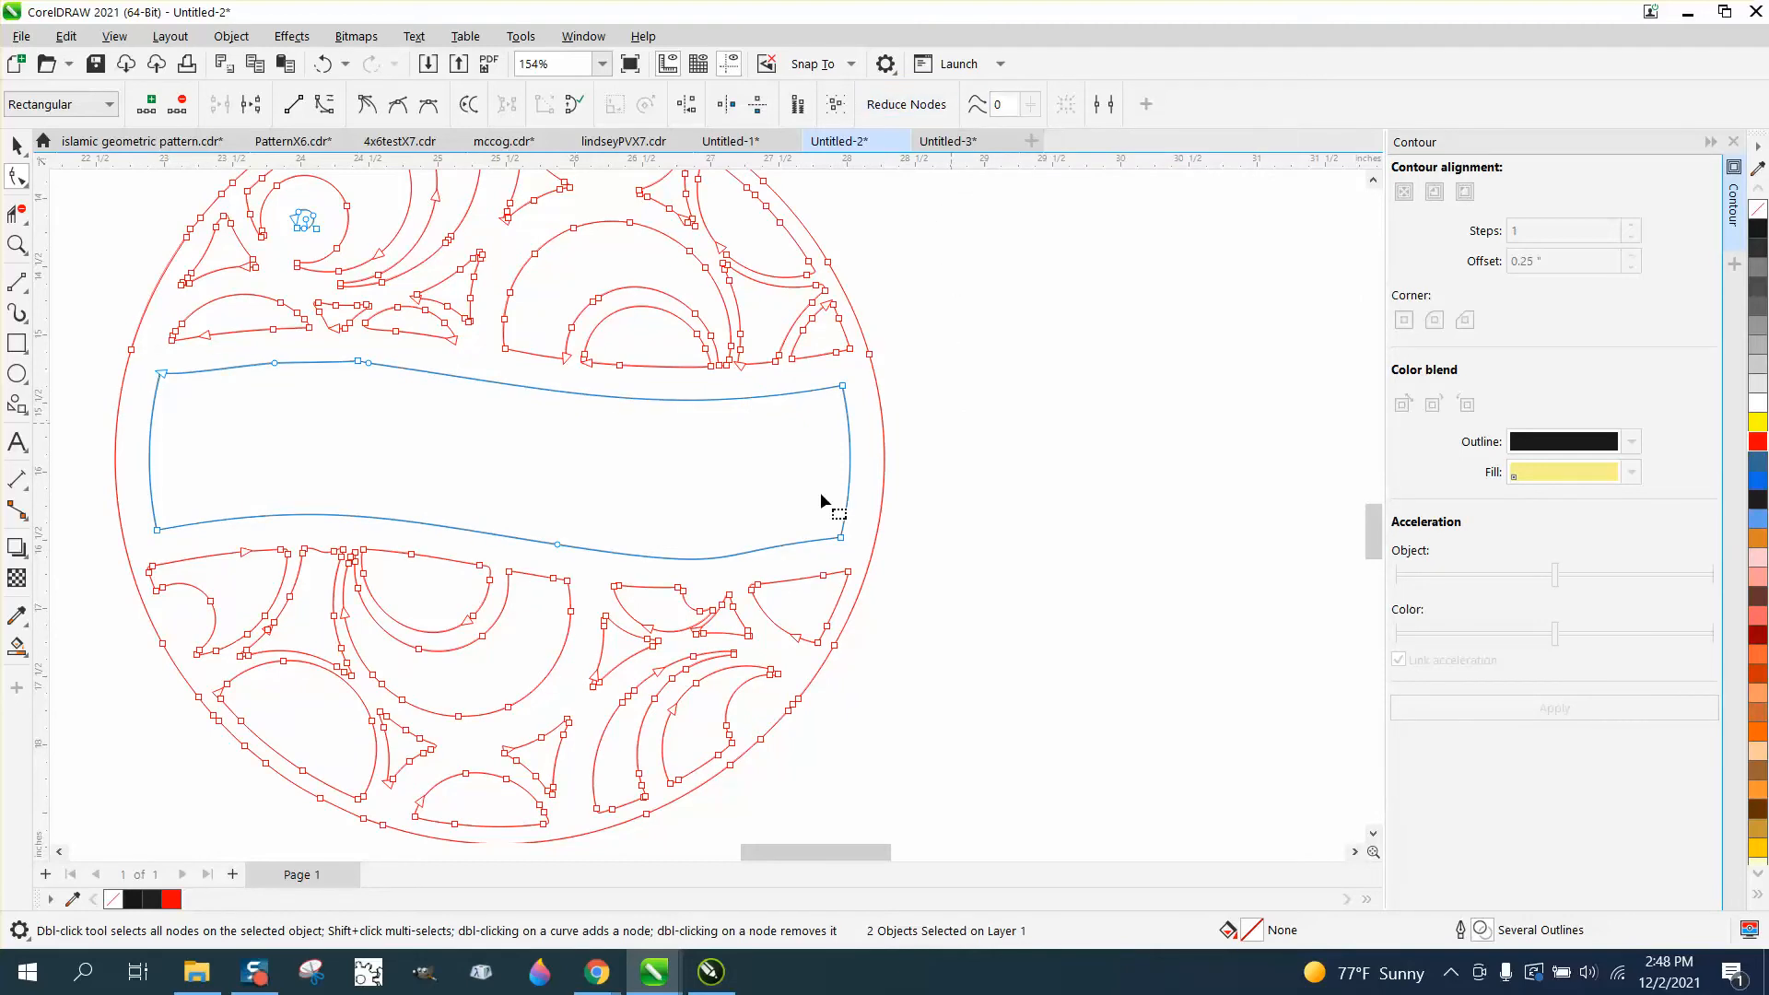
# Reshape the banner's lower edge with its curve handle and delete the two close-together nodes on the upper edge
pyautogui.click(839, 539)
pyautogui.moveTo(747, 574); pyautogui.dragTo(748, 563)
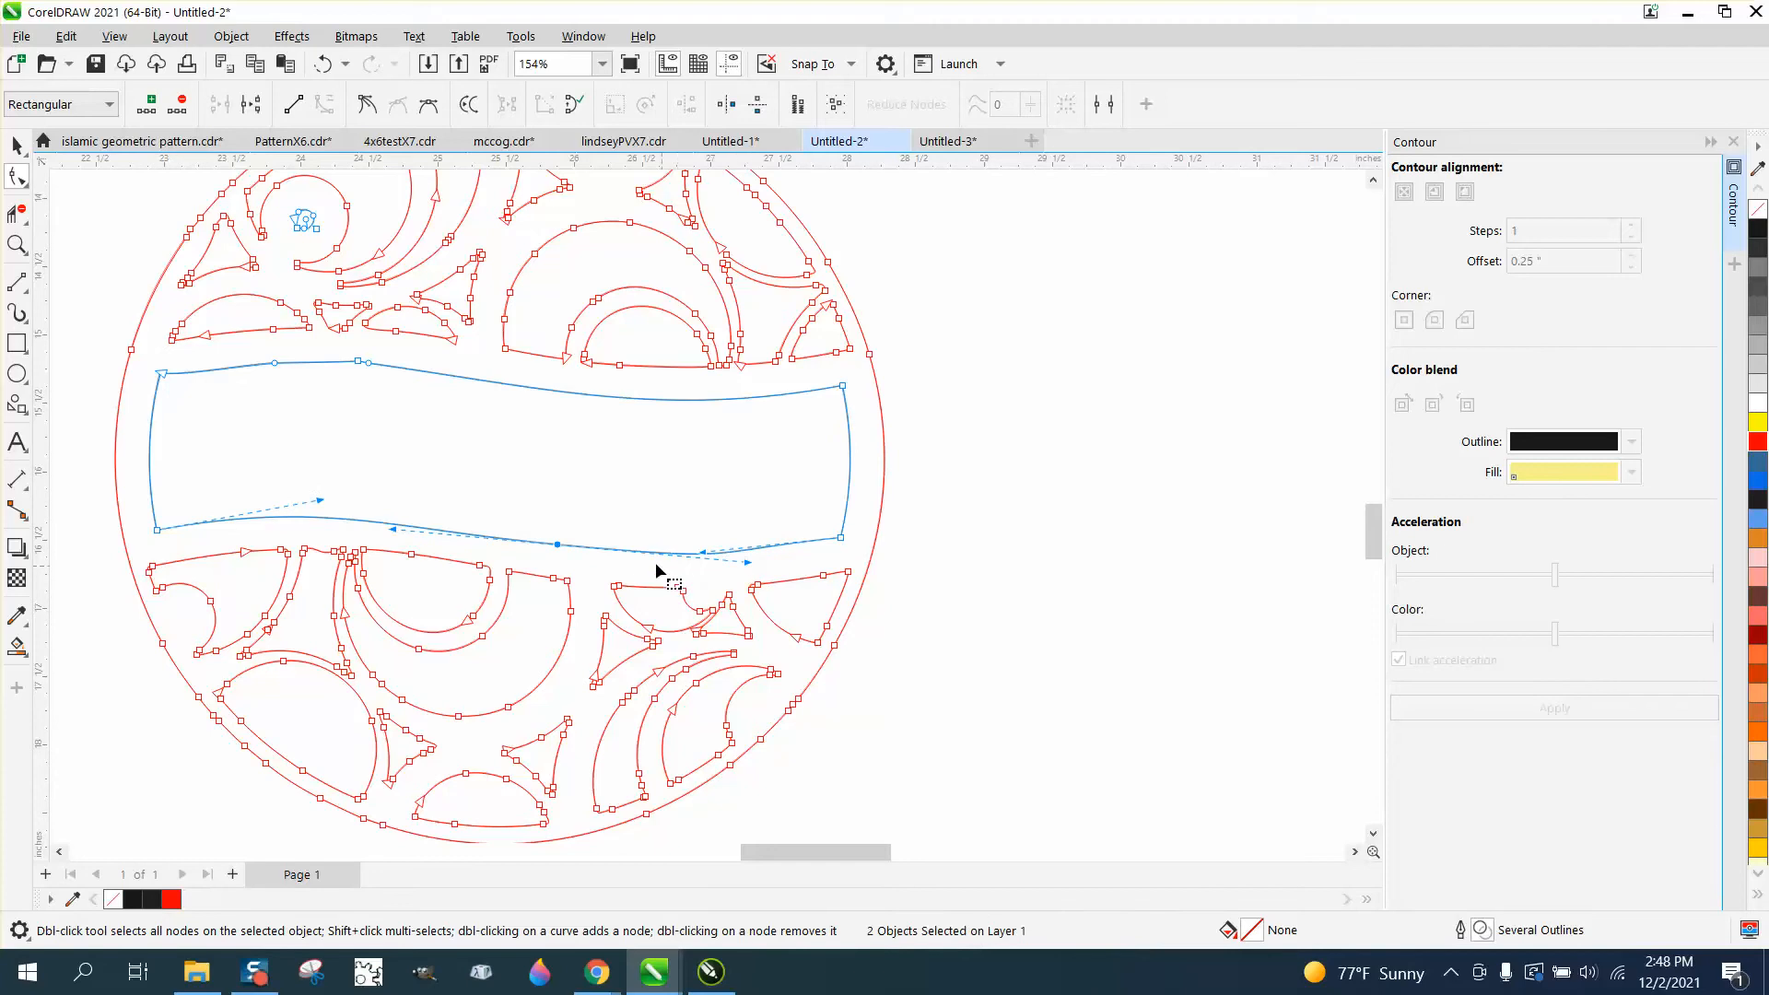
pyautogui.click(369, 364)
pyautogui.press('Delete')
pyautogui.click(357, 361)
pyautogui.press('Delete')
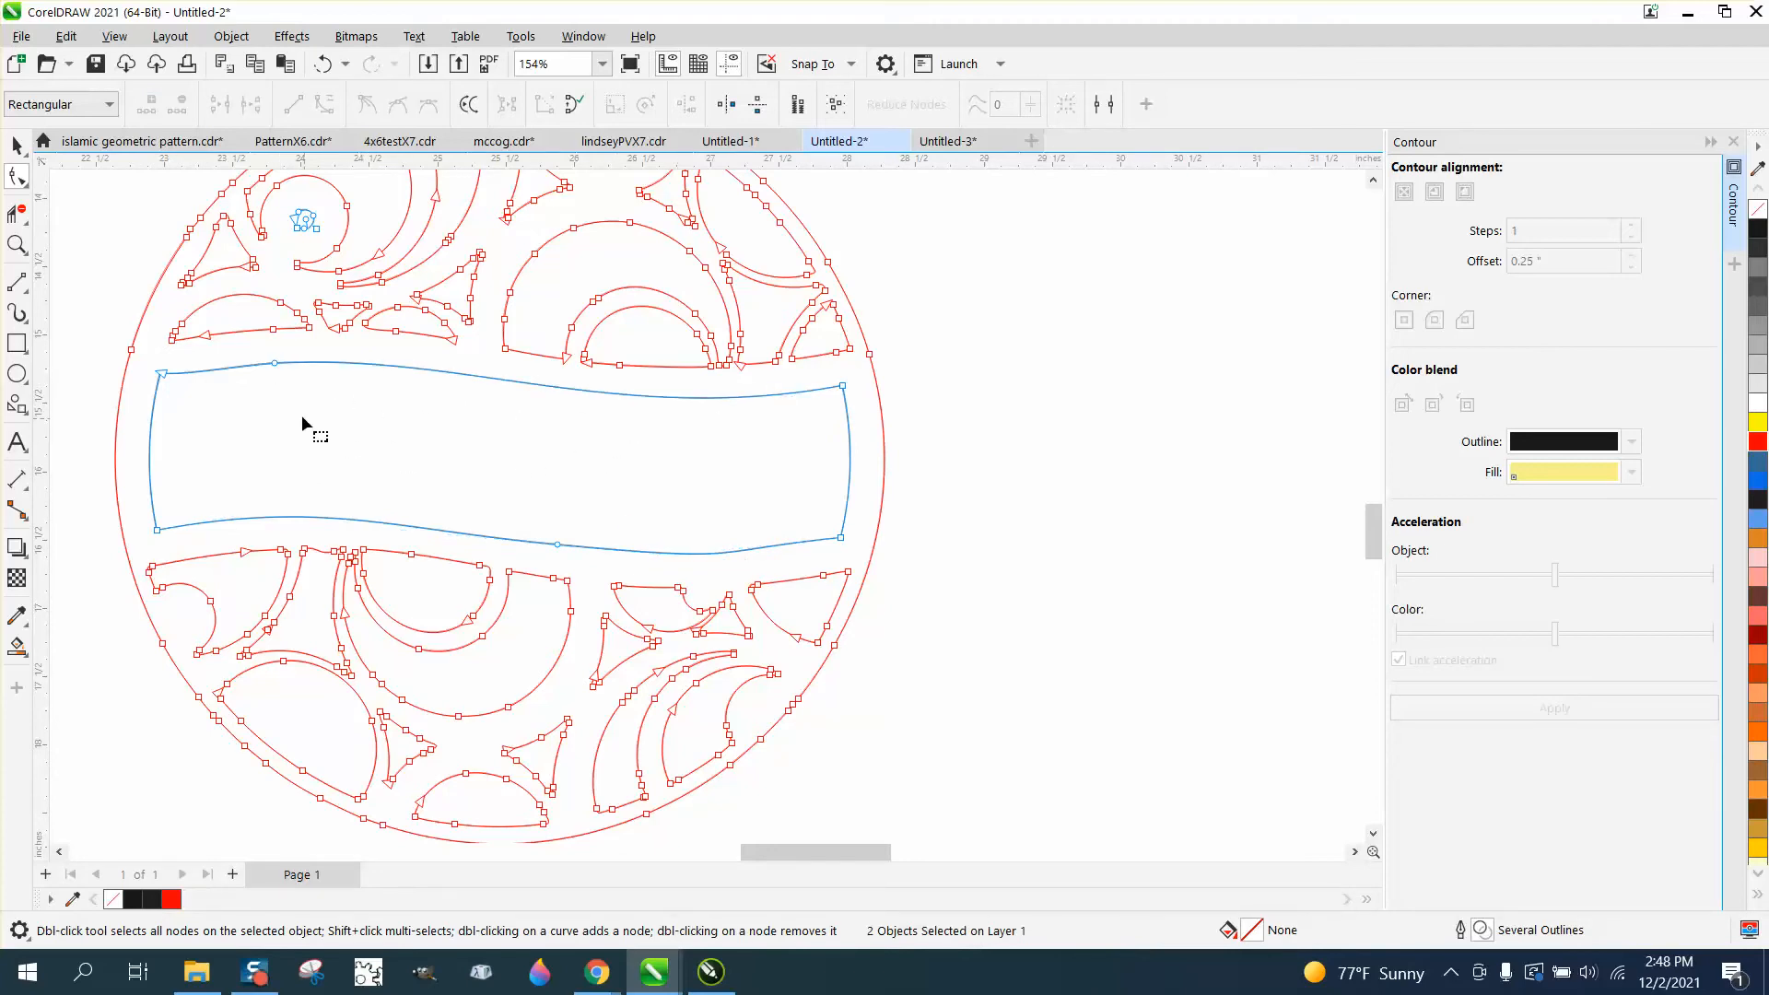
# Break the black contour curve apart and delete the small leftover circle above the banner
pyautogui.scroll(-1, 184, 326)
pyautogui.click(17, 145)
pyautogui.click(842, 501)
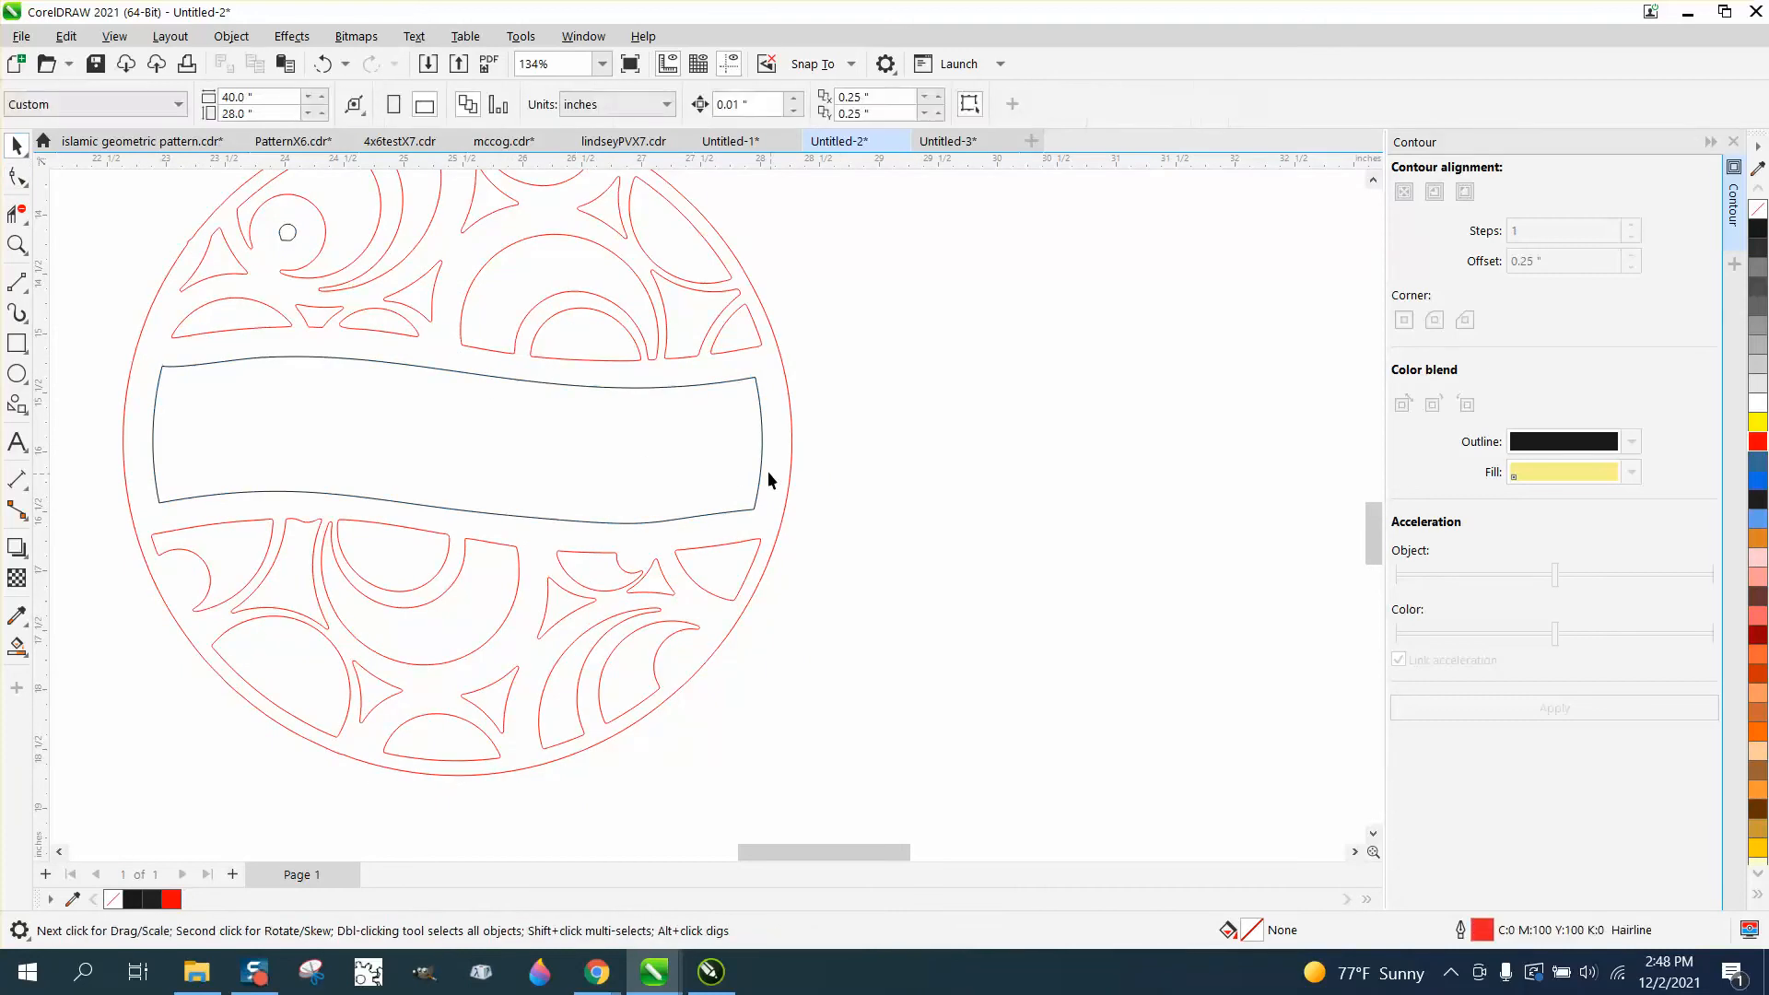
pyautogui.click(760, 465)
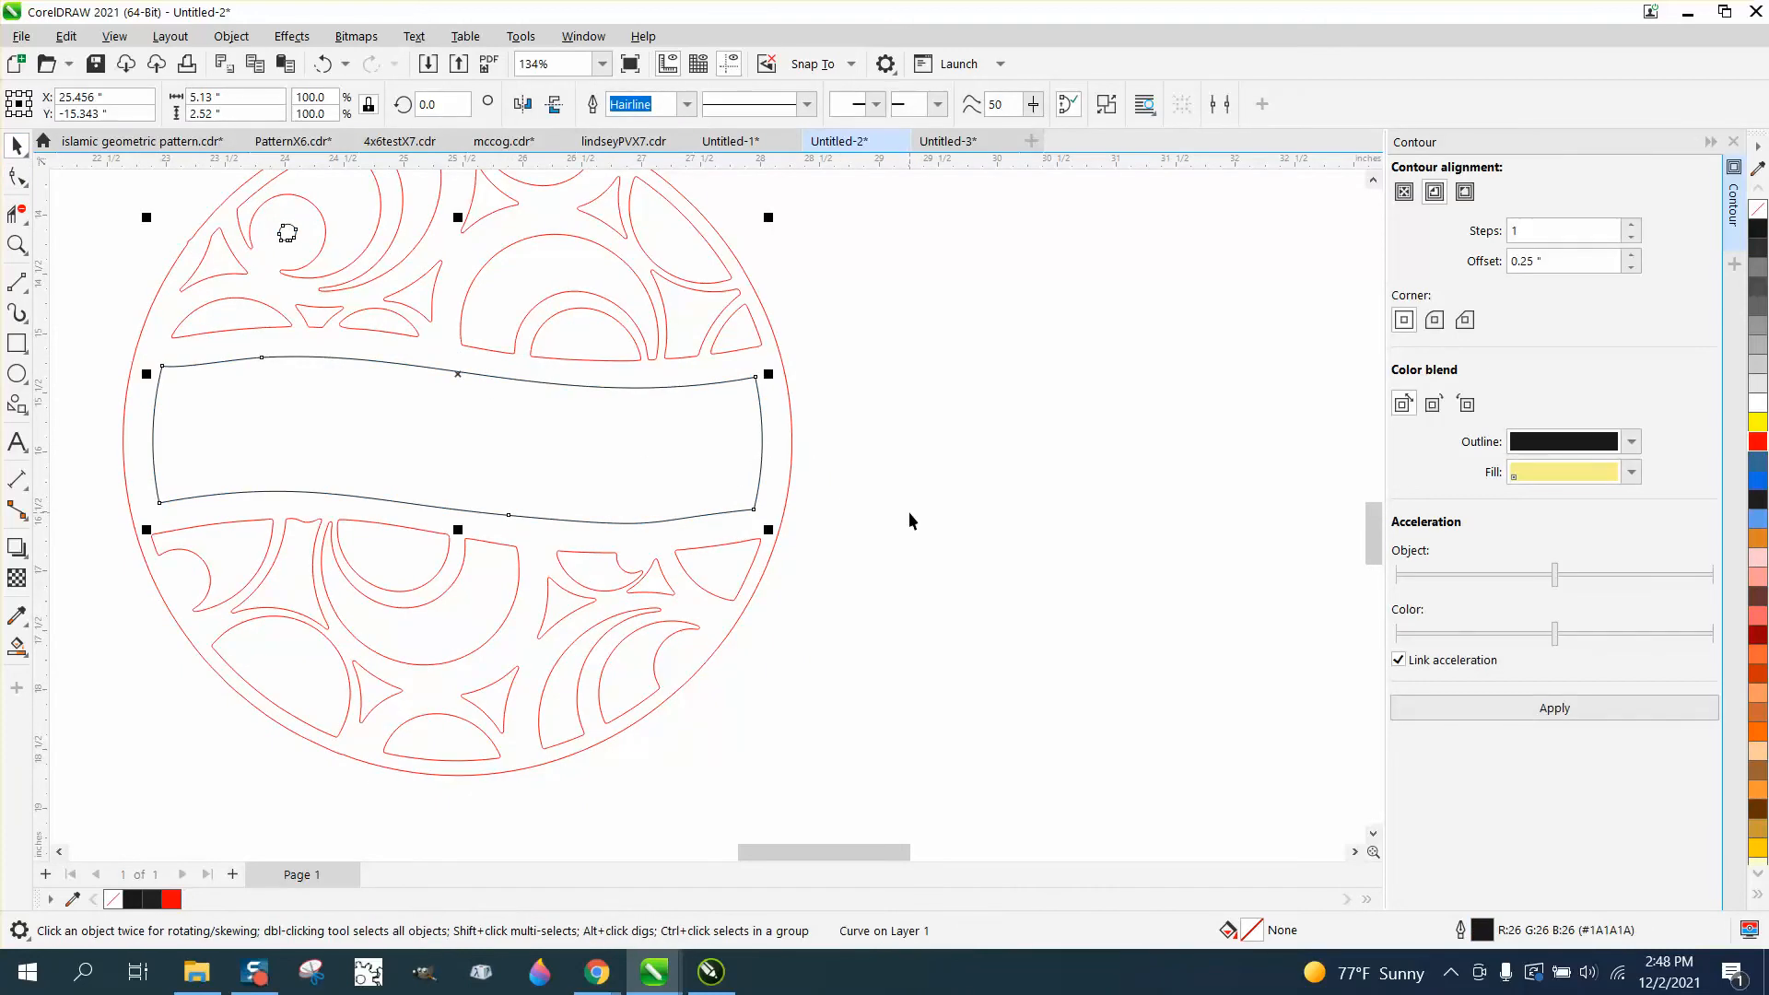
pyautogui.click(1011, 500)
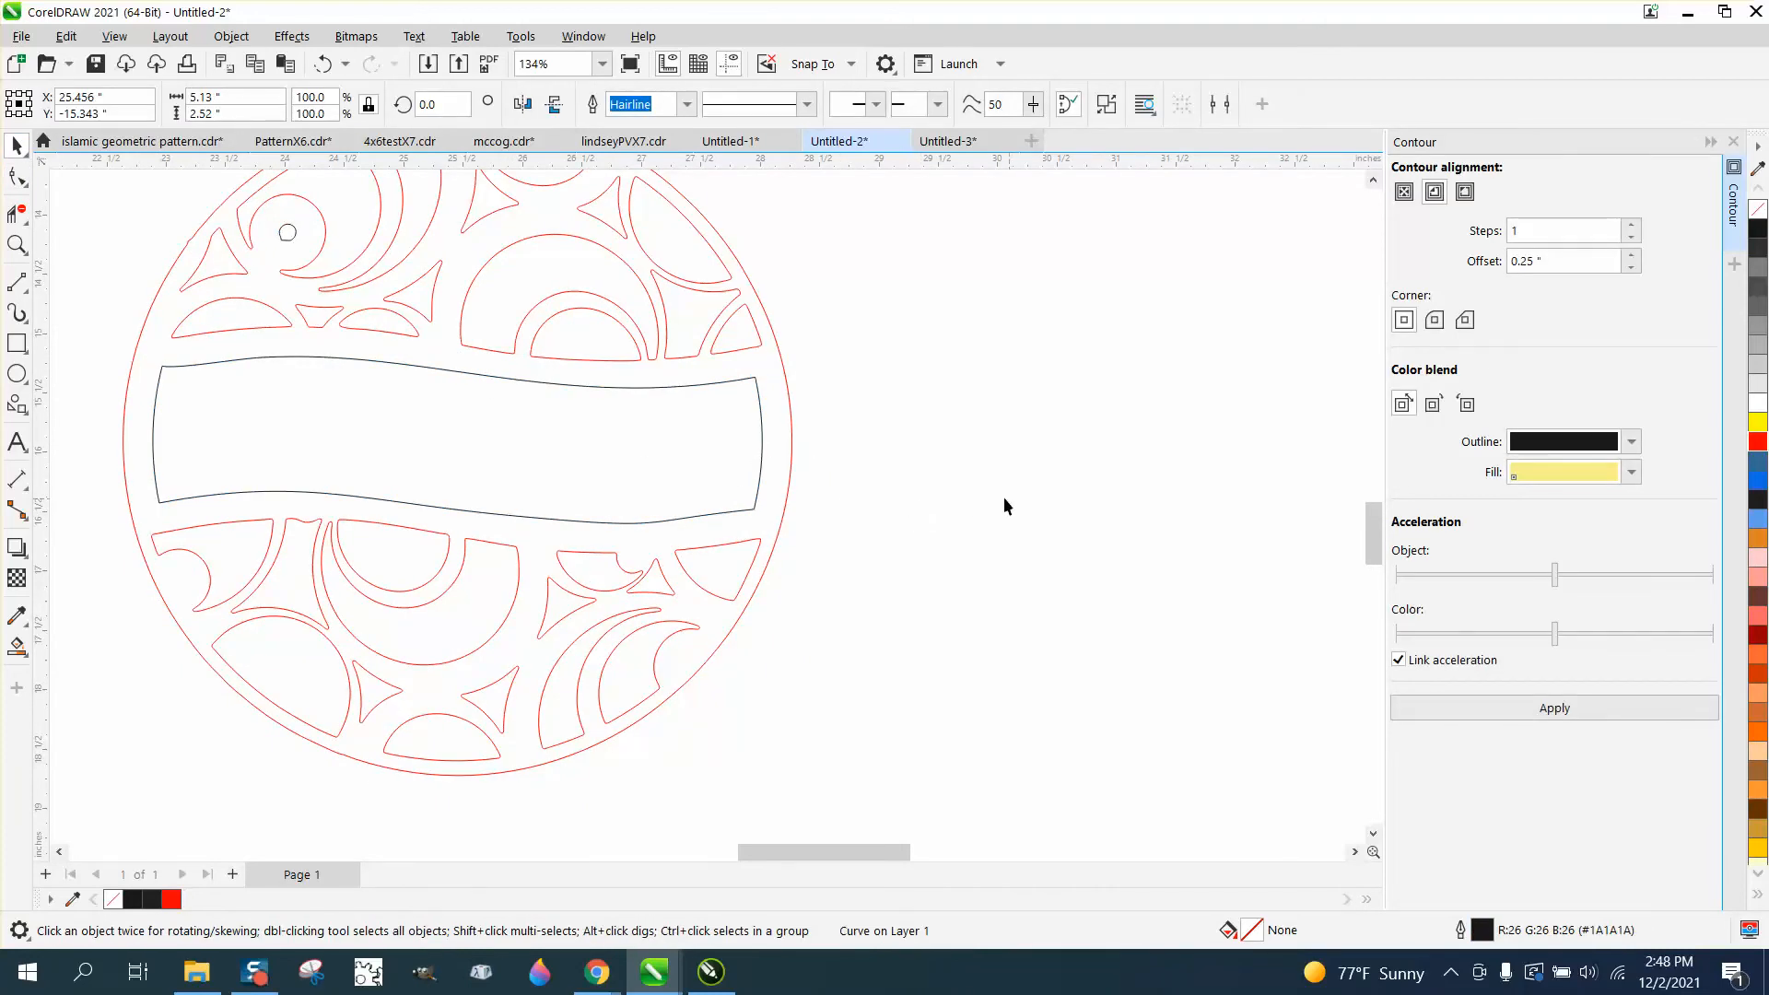
pyautogui.click(291, 238)
pyautogui.click(232, 36)
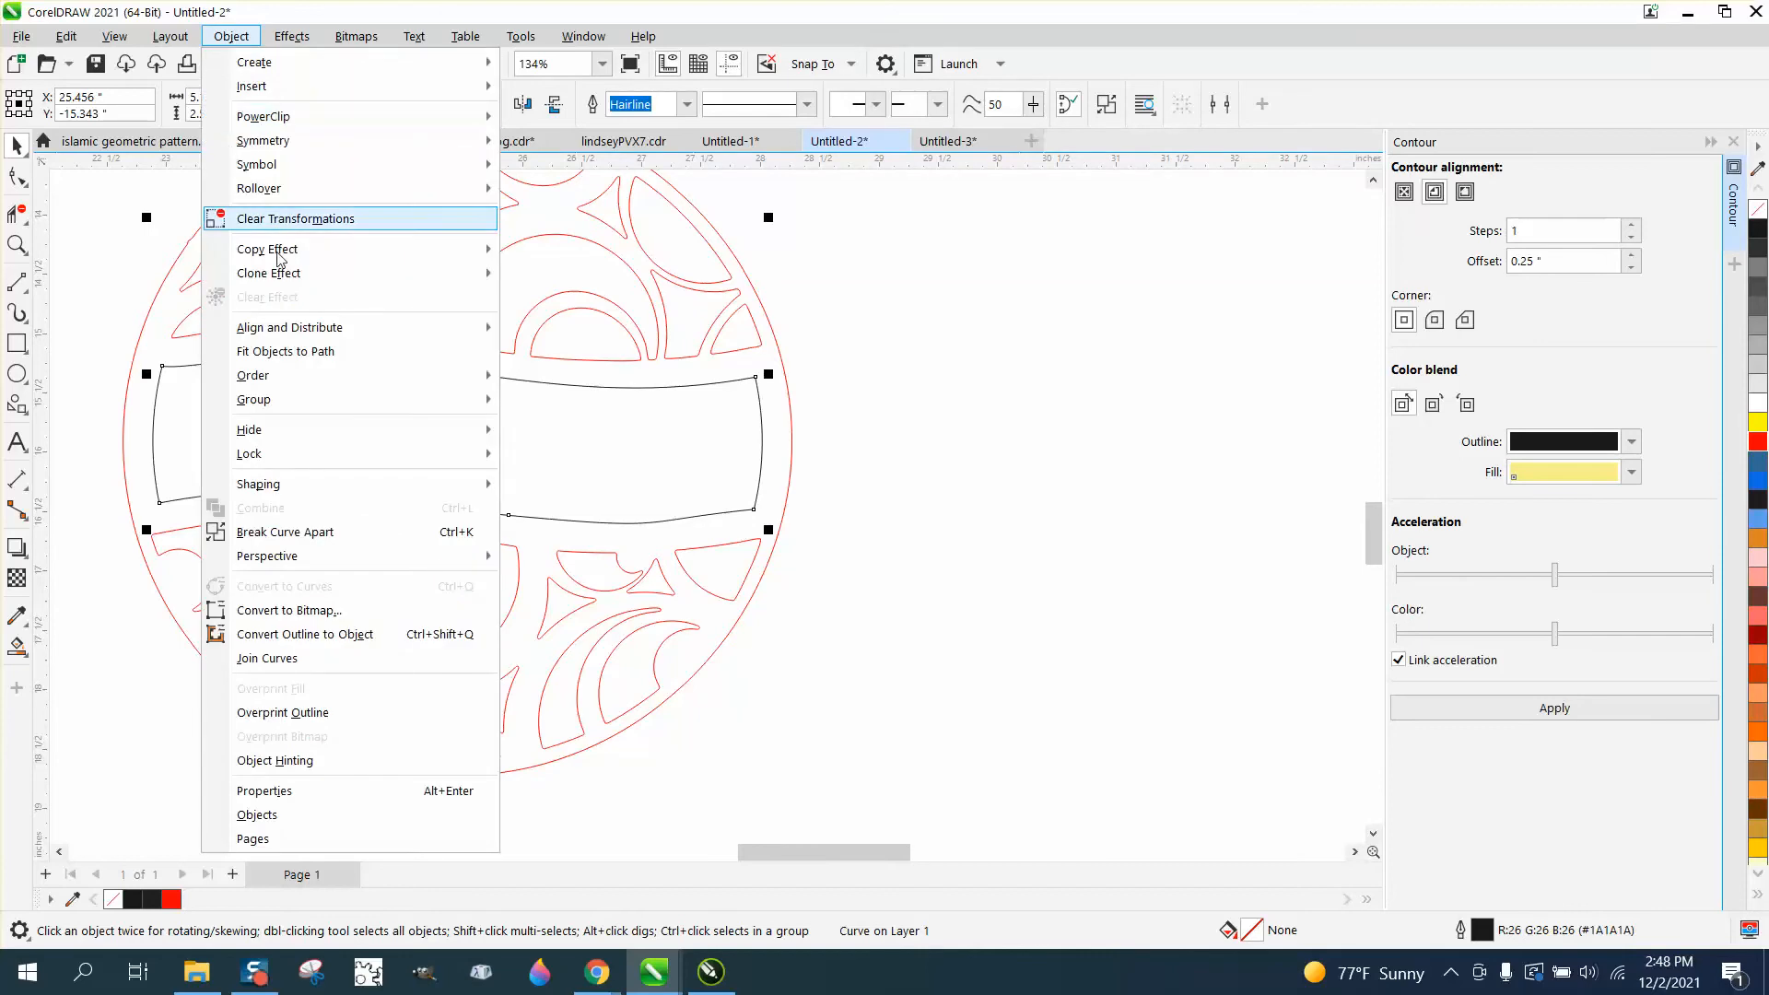
pyautogui.click(221, 532)
pyautogui.click(949, 497)
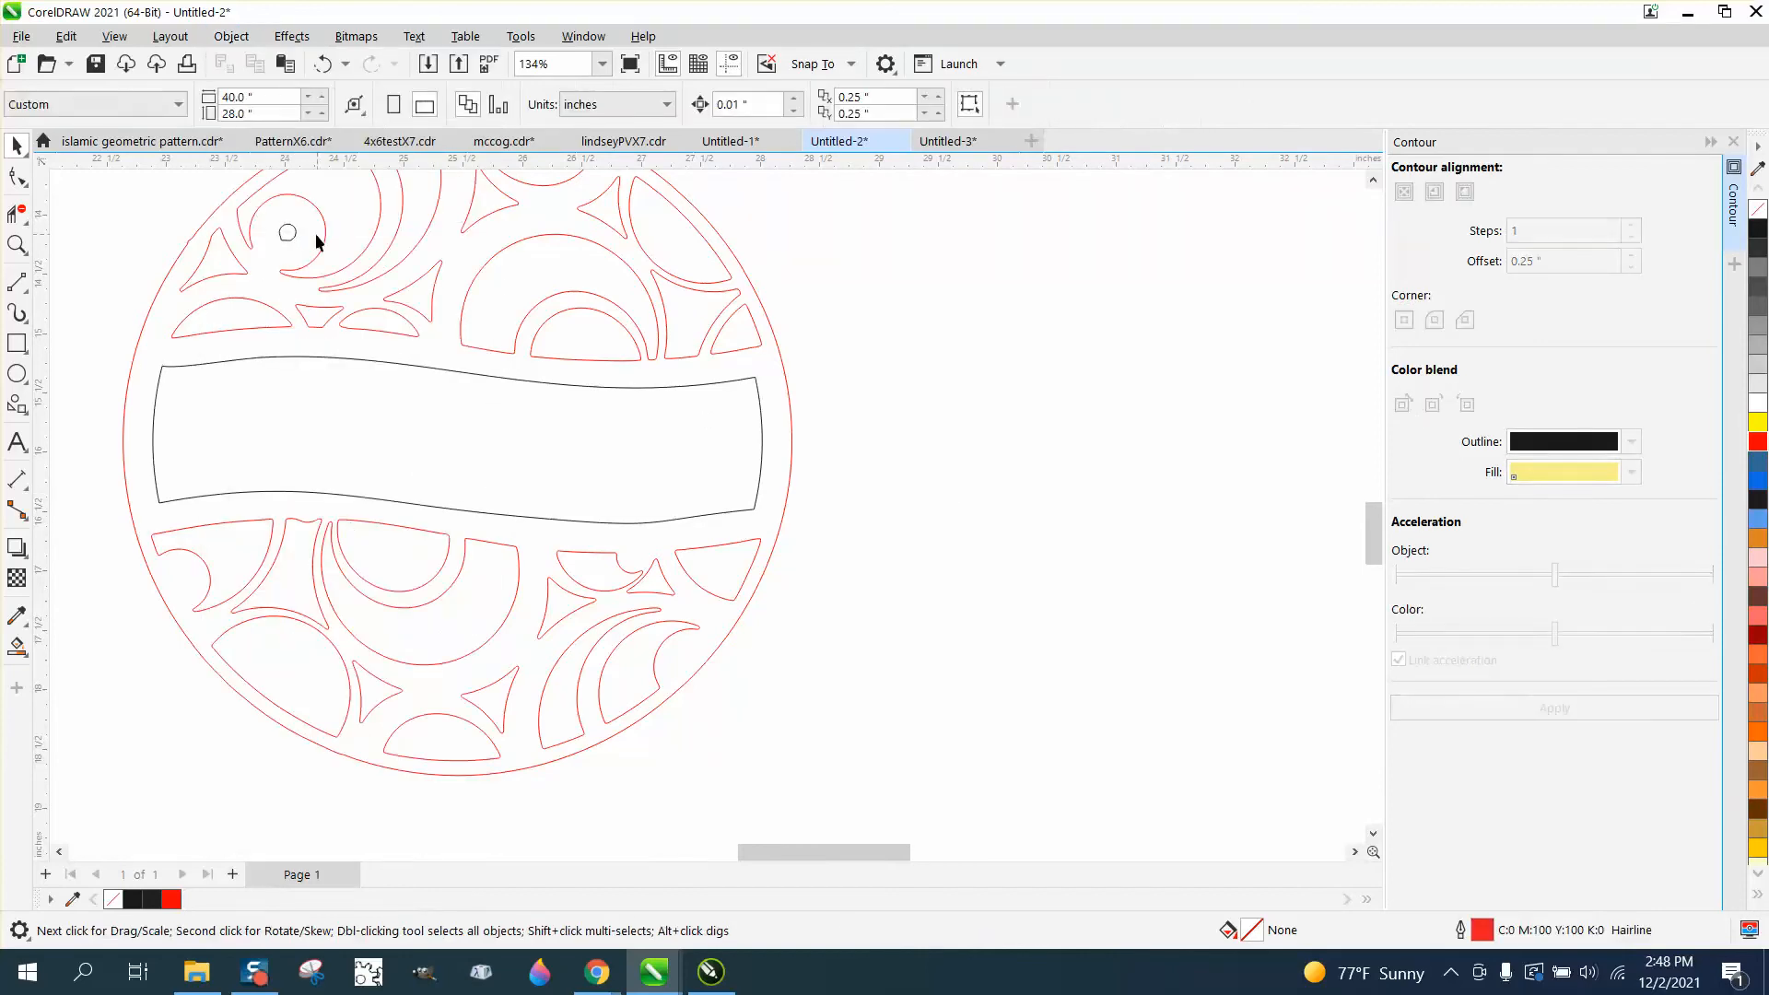
pyautogui.click(289, 239)
pyautogui.click(420, 334)
# Paste a duplicate of the banner outline in place and nudge it 0.01 inch to the right
pyautogui.click(441, 399)
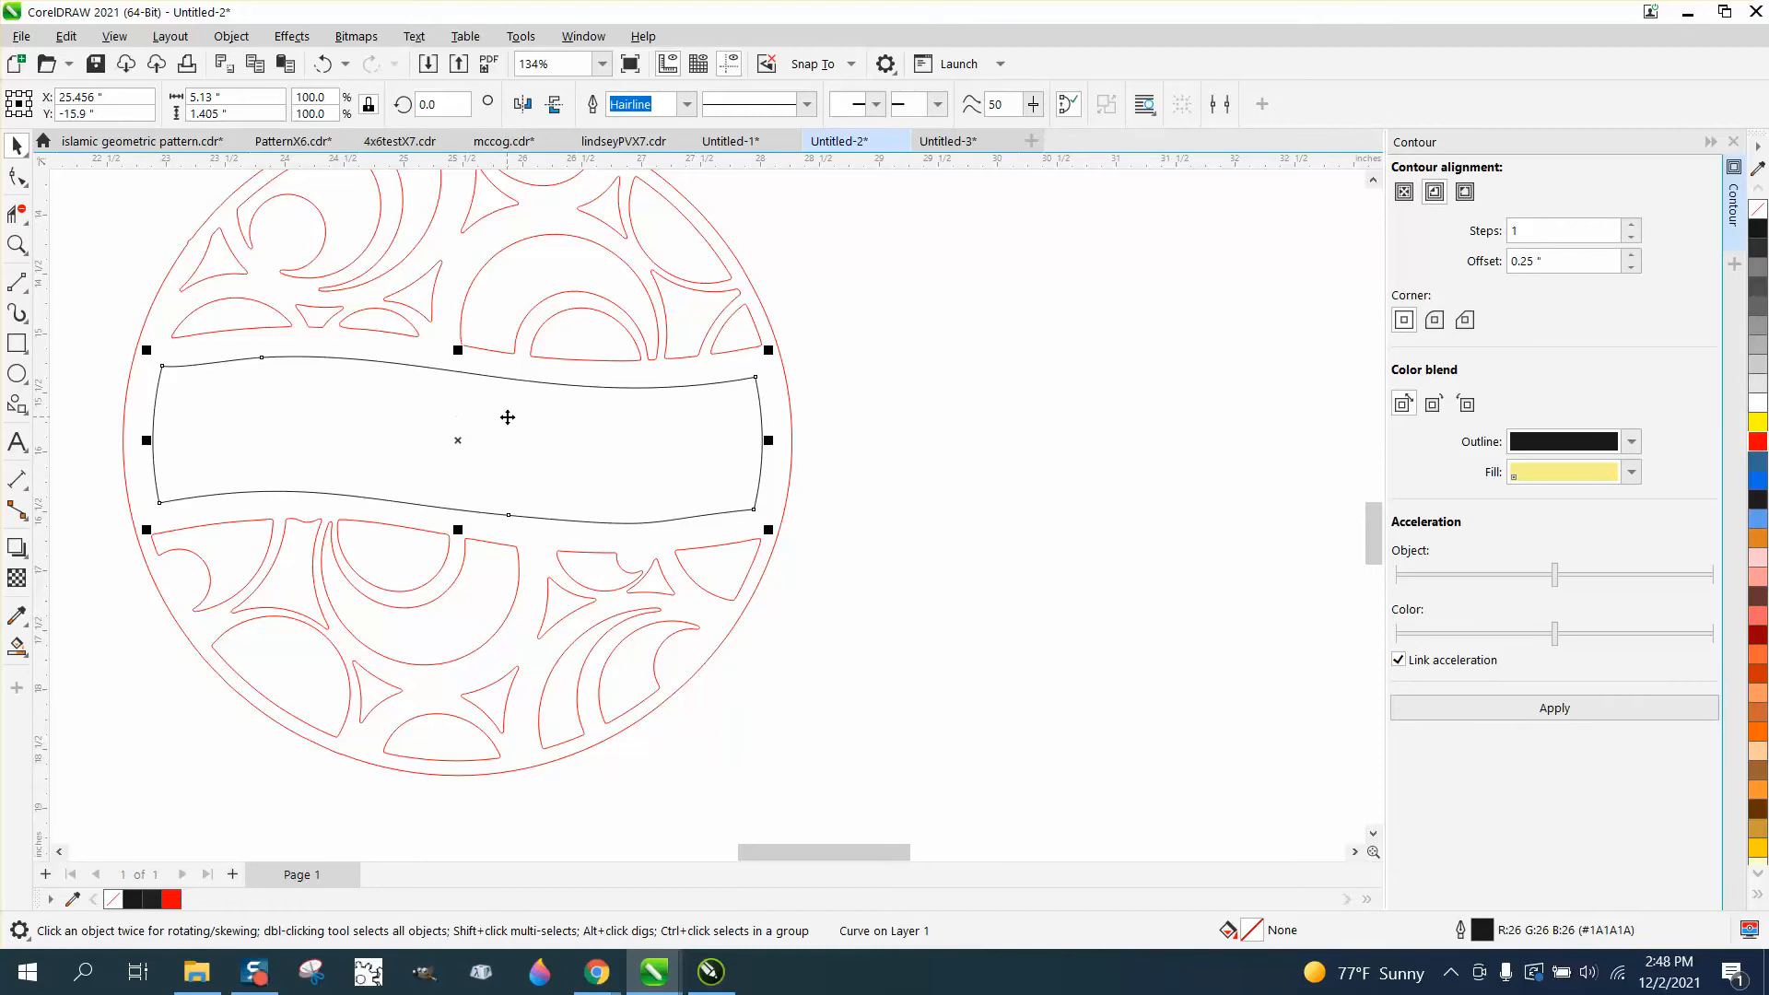
pyautogui.hotkey('ctrl', 'v')
pyautogui.press('Right')
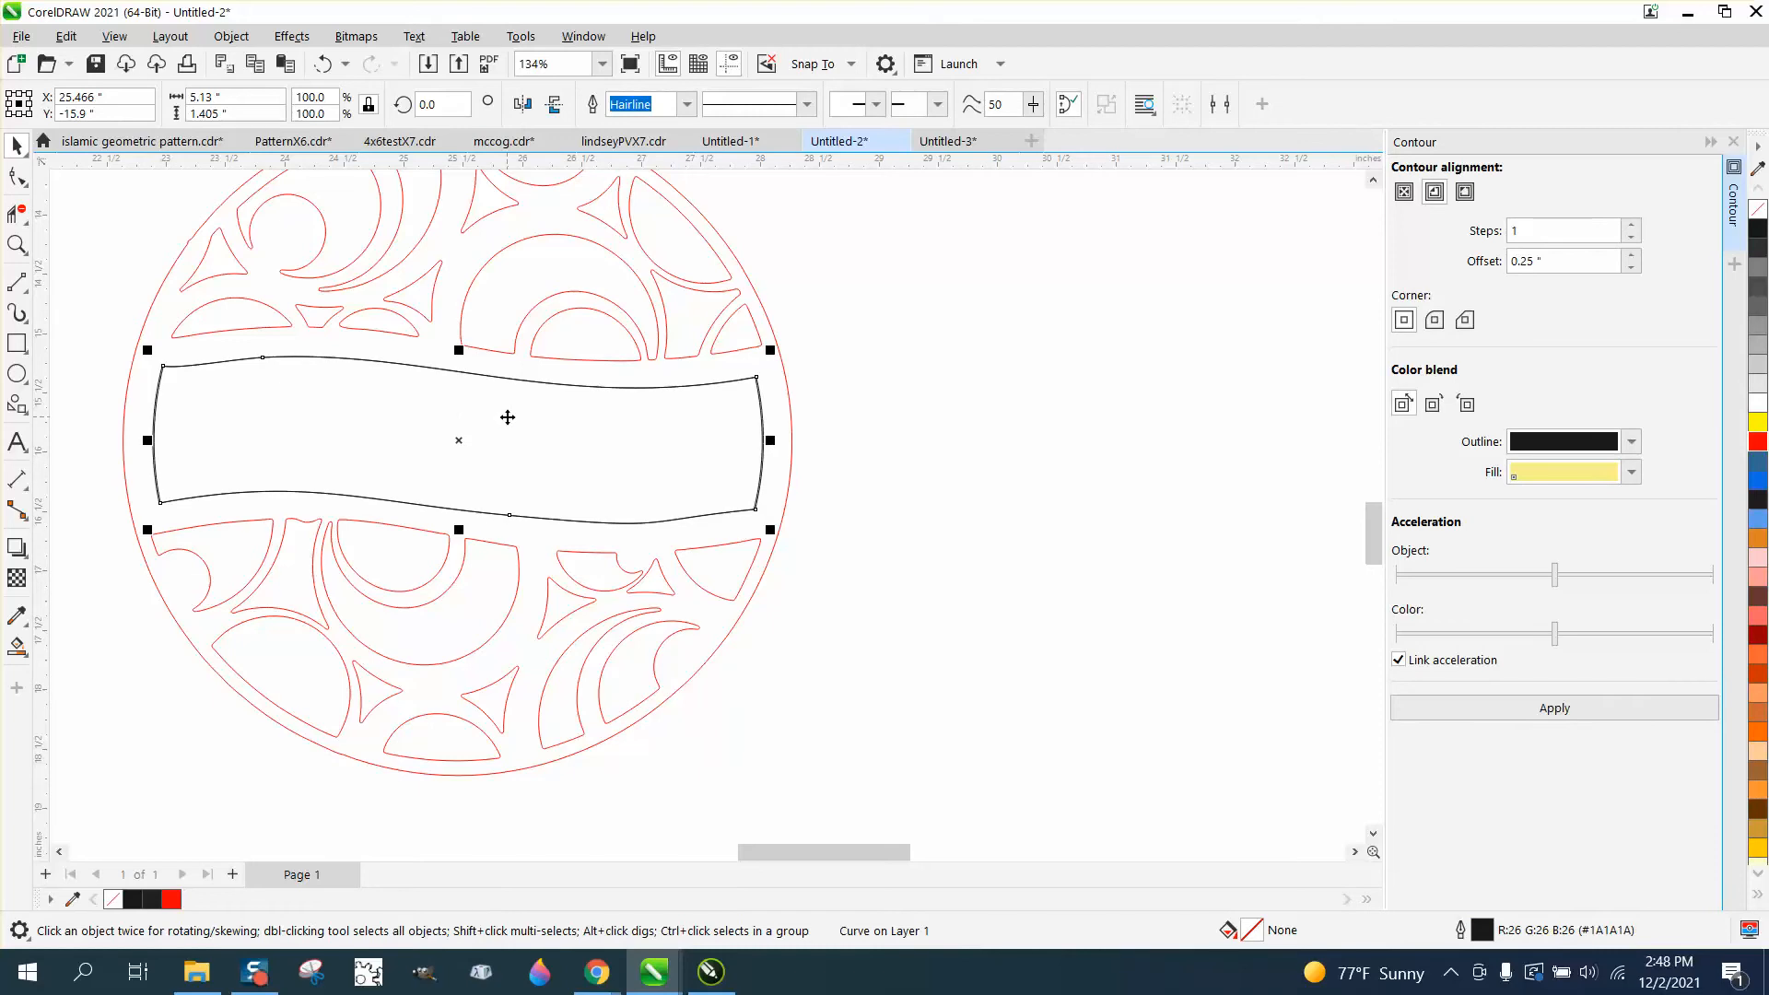
# Set the nudge distance to 4 inches, move the duplicate banner two nudges to the right, and delete it
pyautogui.click(800, 385)
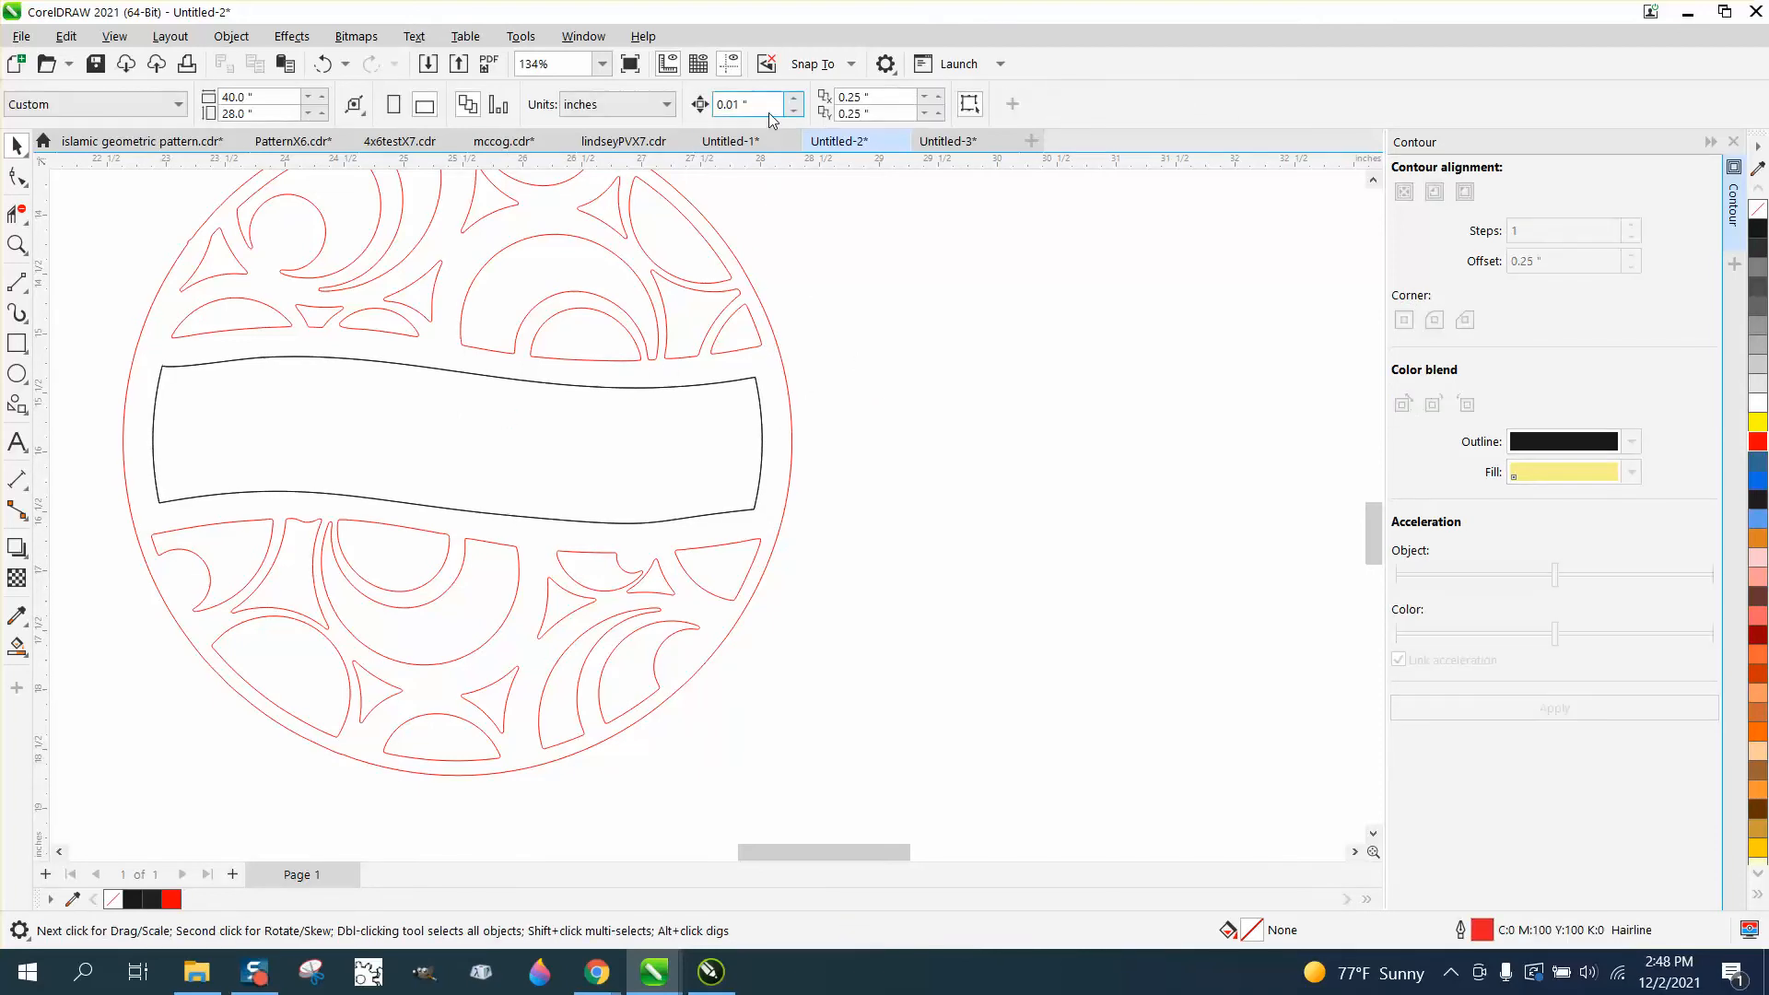
pyautogui.write('4')
pyautogui.click(658, 505)
pyautogui.press('Right')
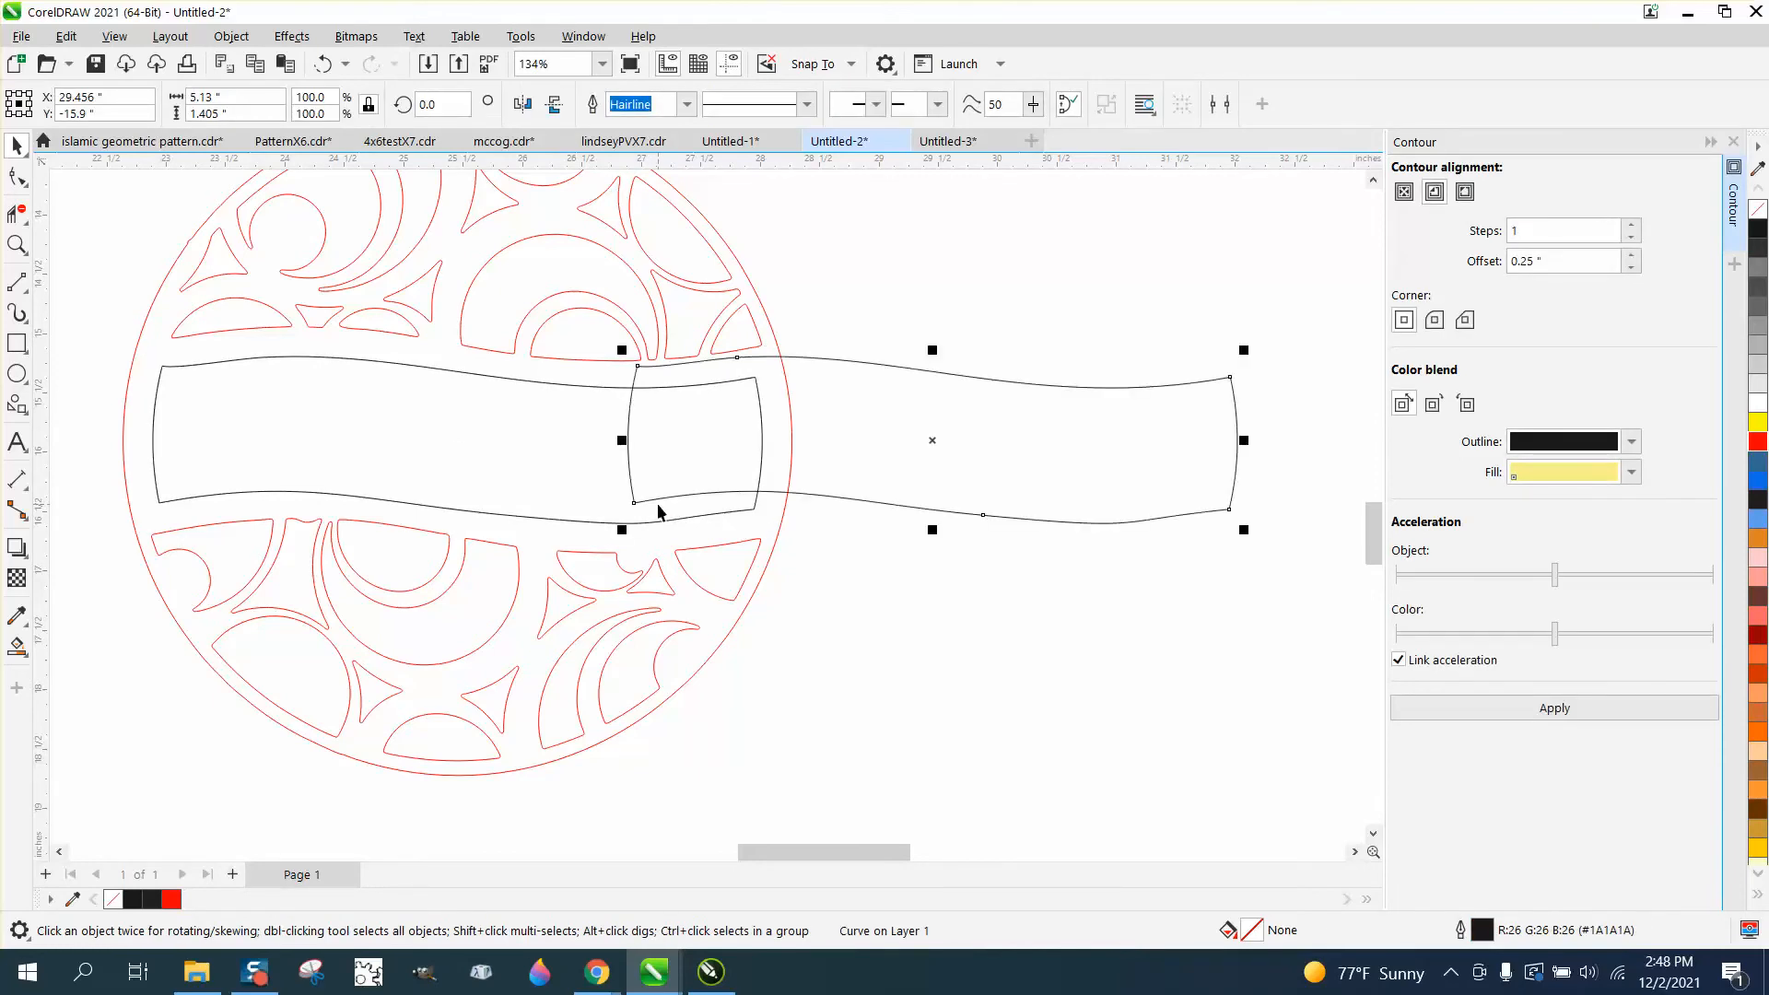
pyautogui.press('Right')
pyautogui.scroll(-1, 692, 498)
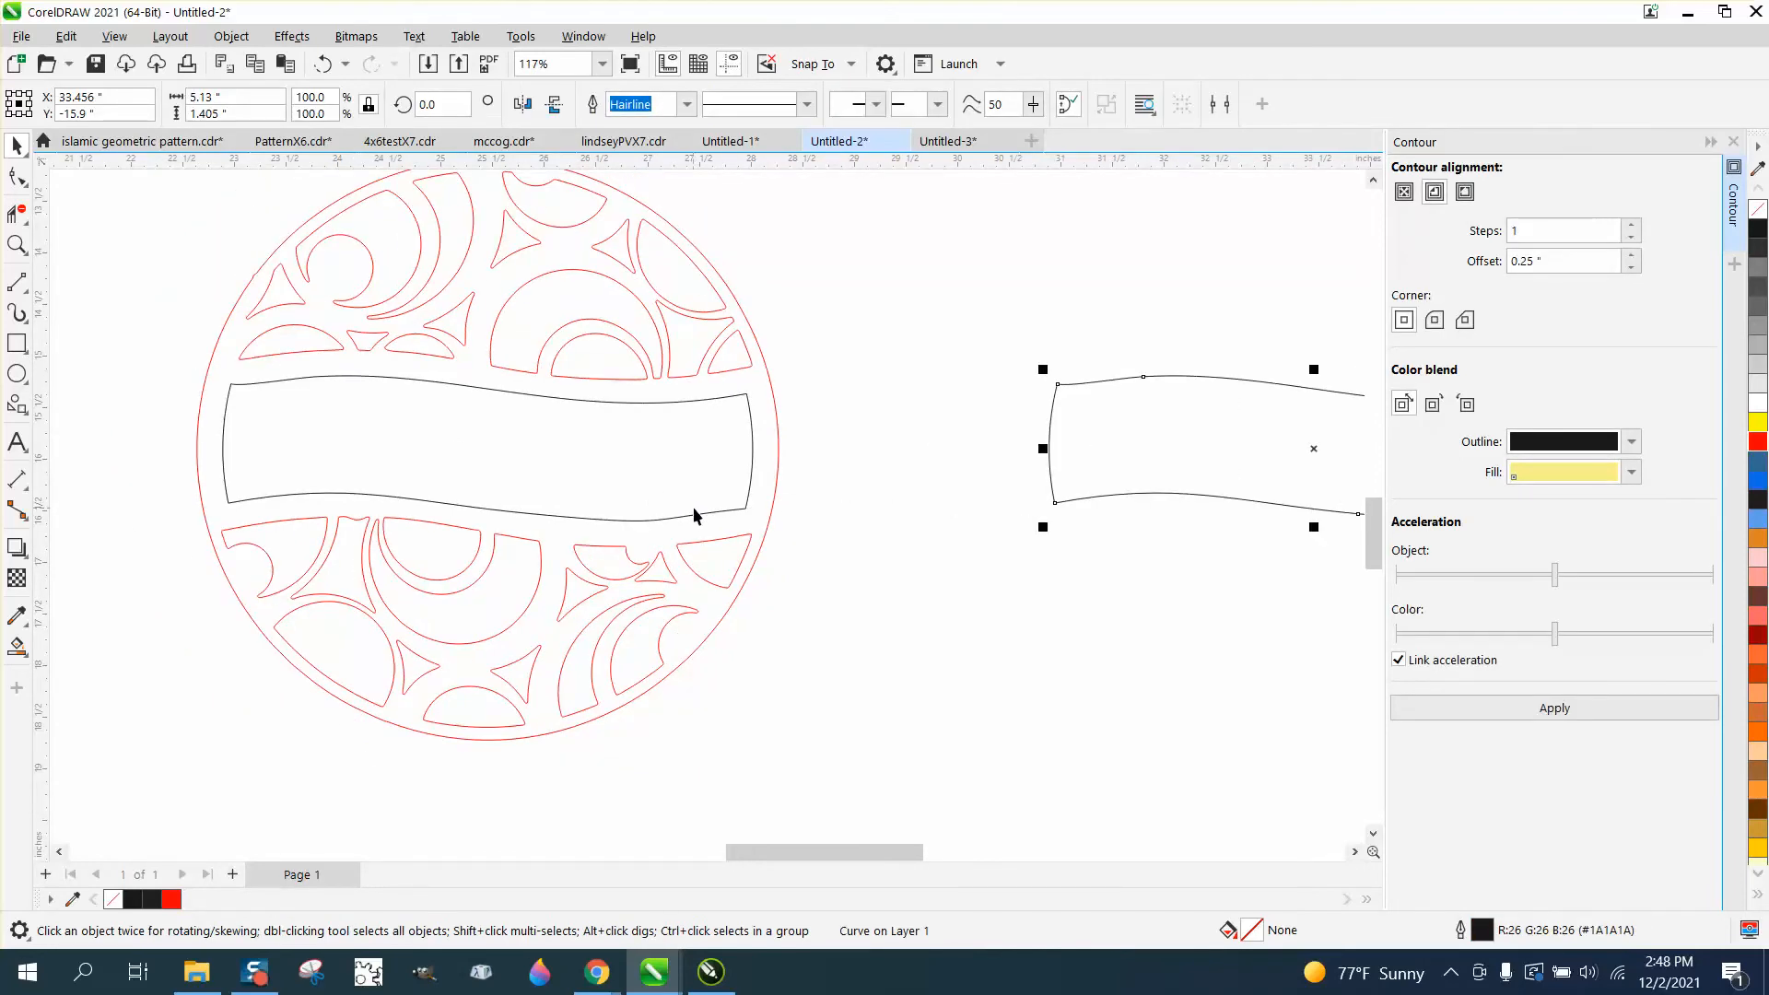
pyautogui.press('Delete')
# Set the nudge distance to 6 inches and place a duplicate of the banner outline one nudge to the right
pyautogui.click(752, 455)
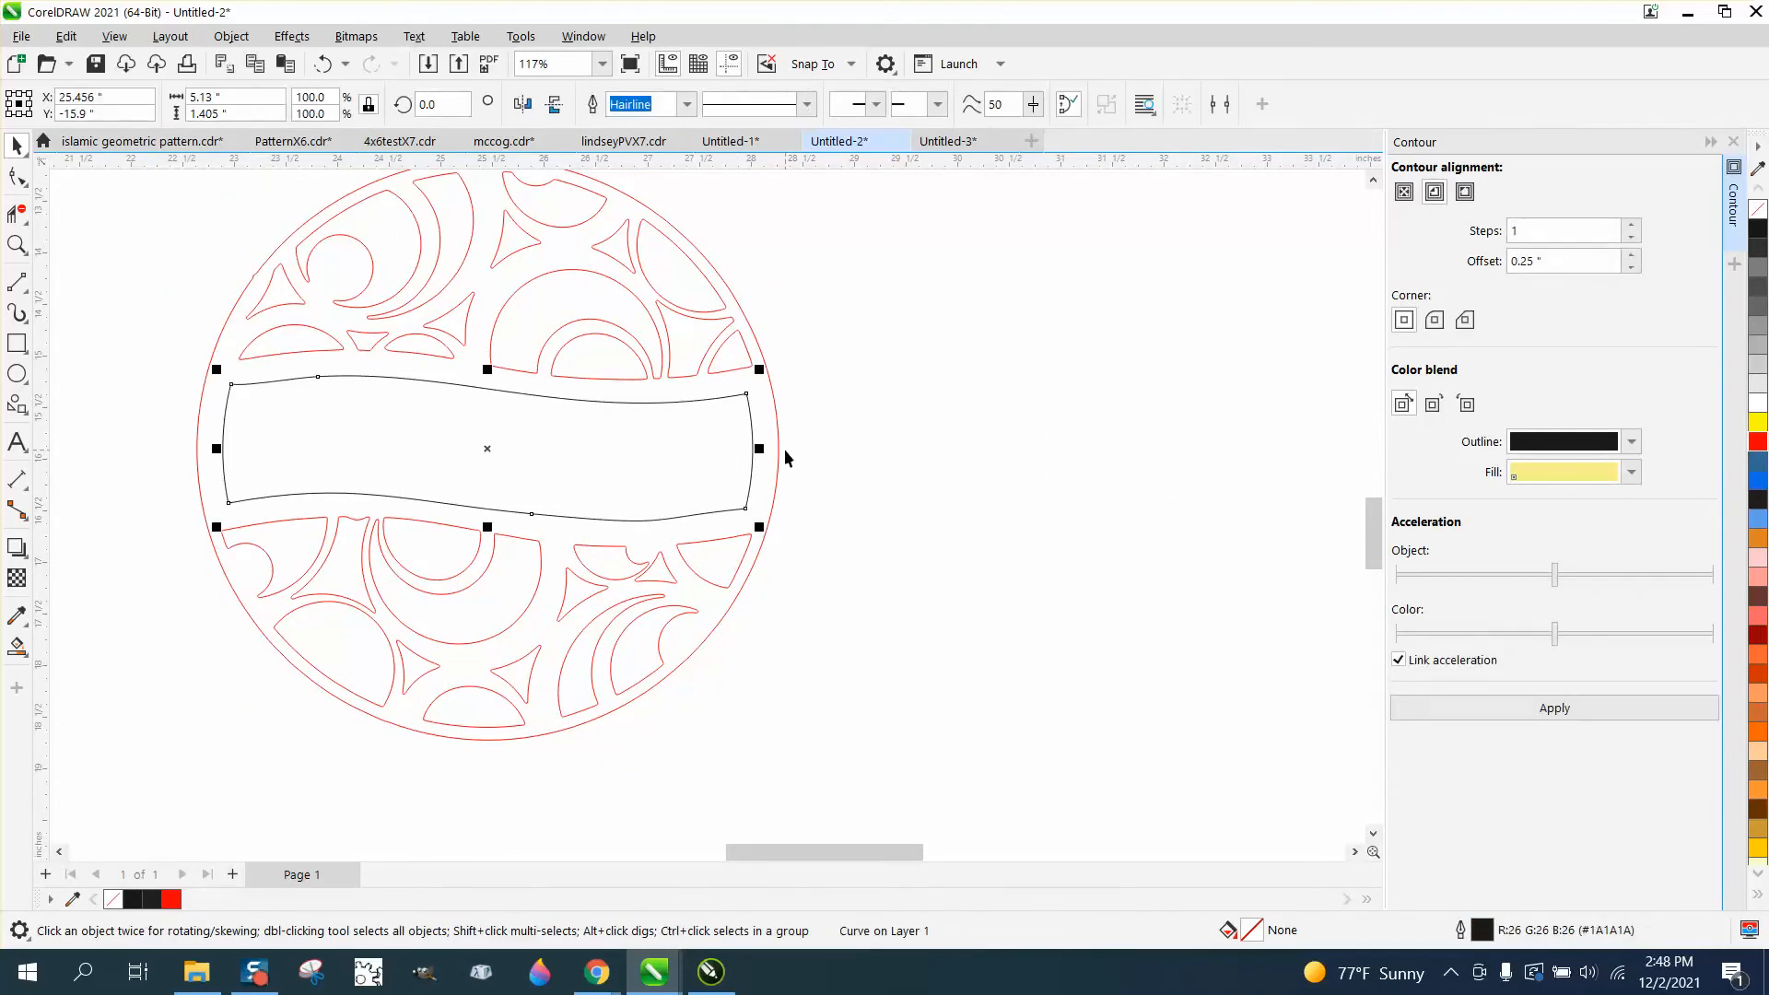
pyautogui.click(785, 449)
pyautogui.click(779, 444)
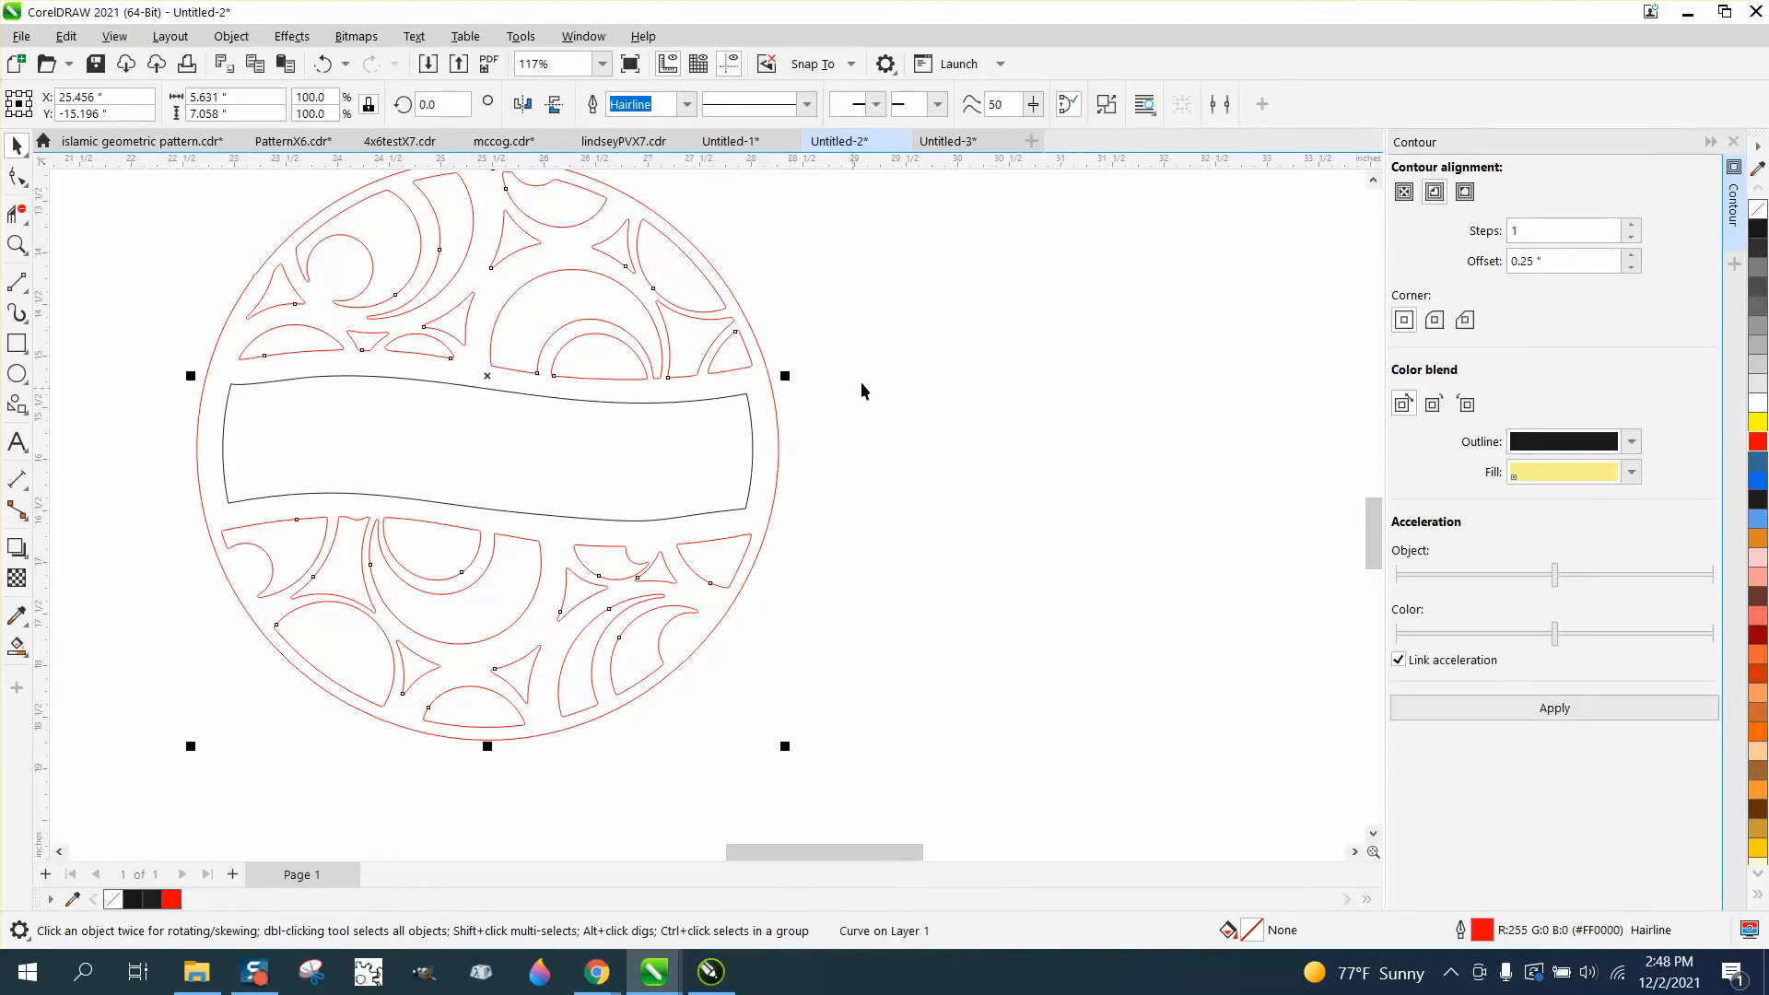
pyautogui.click(850, 352)
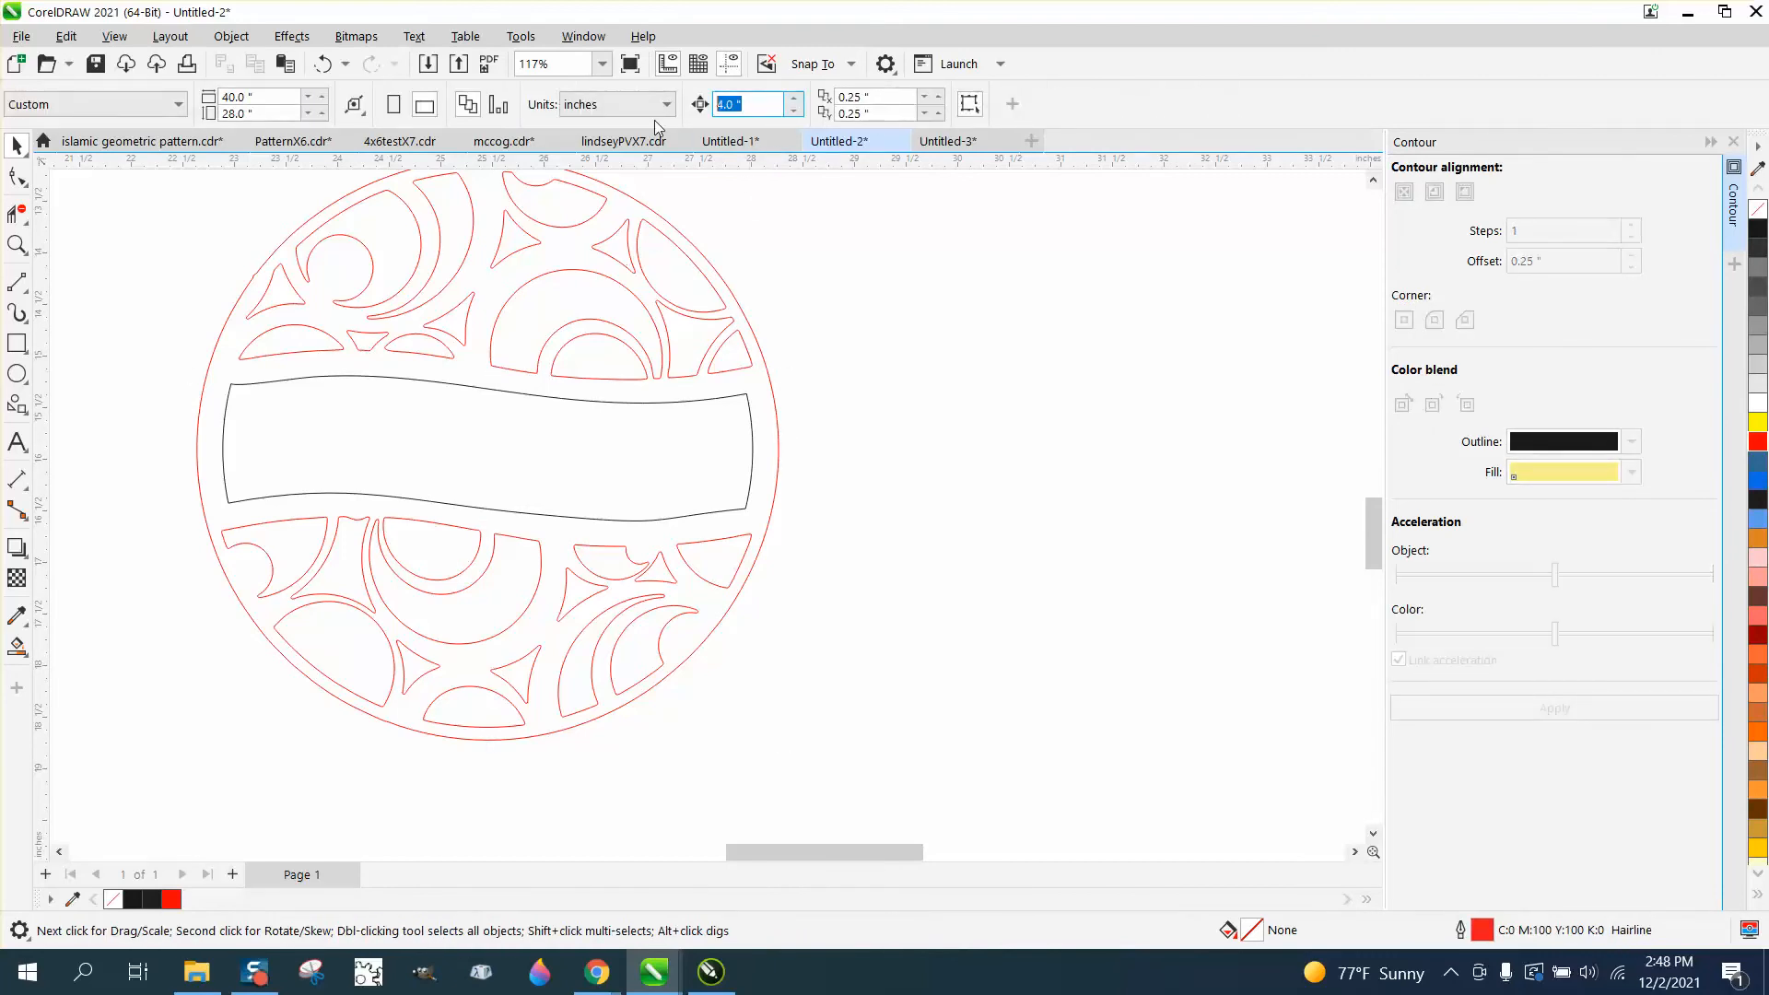
pyautogui.write('6')
pyautogui.click(611, 407)
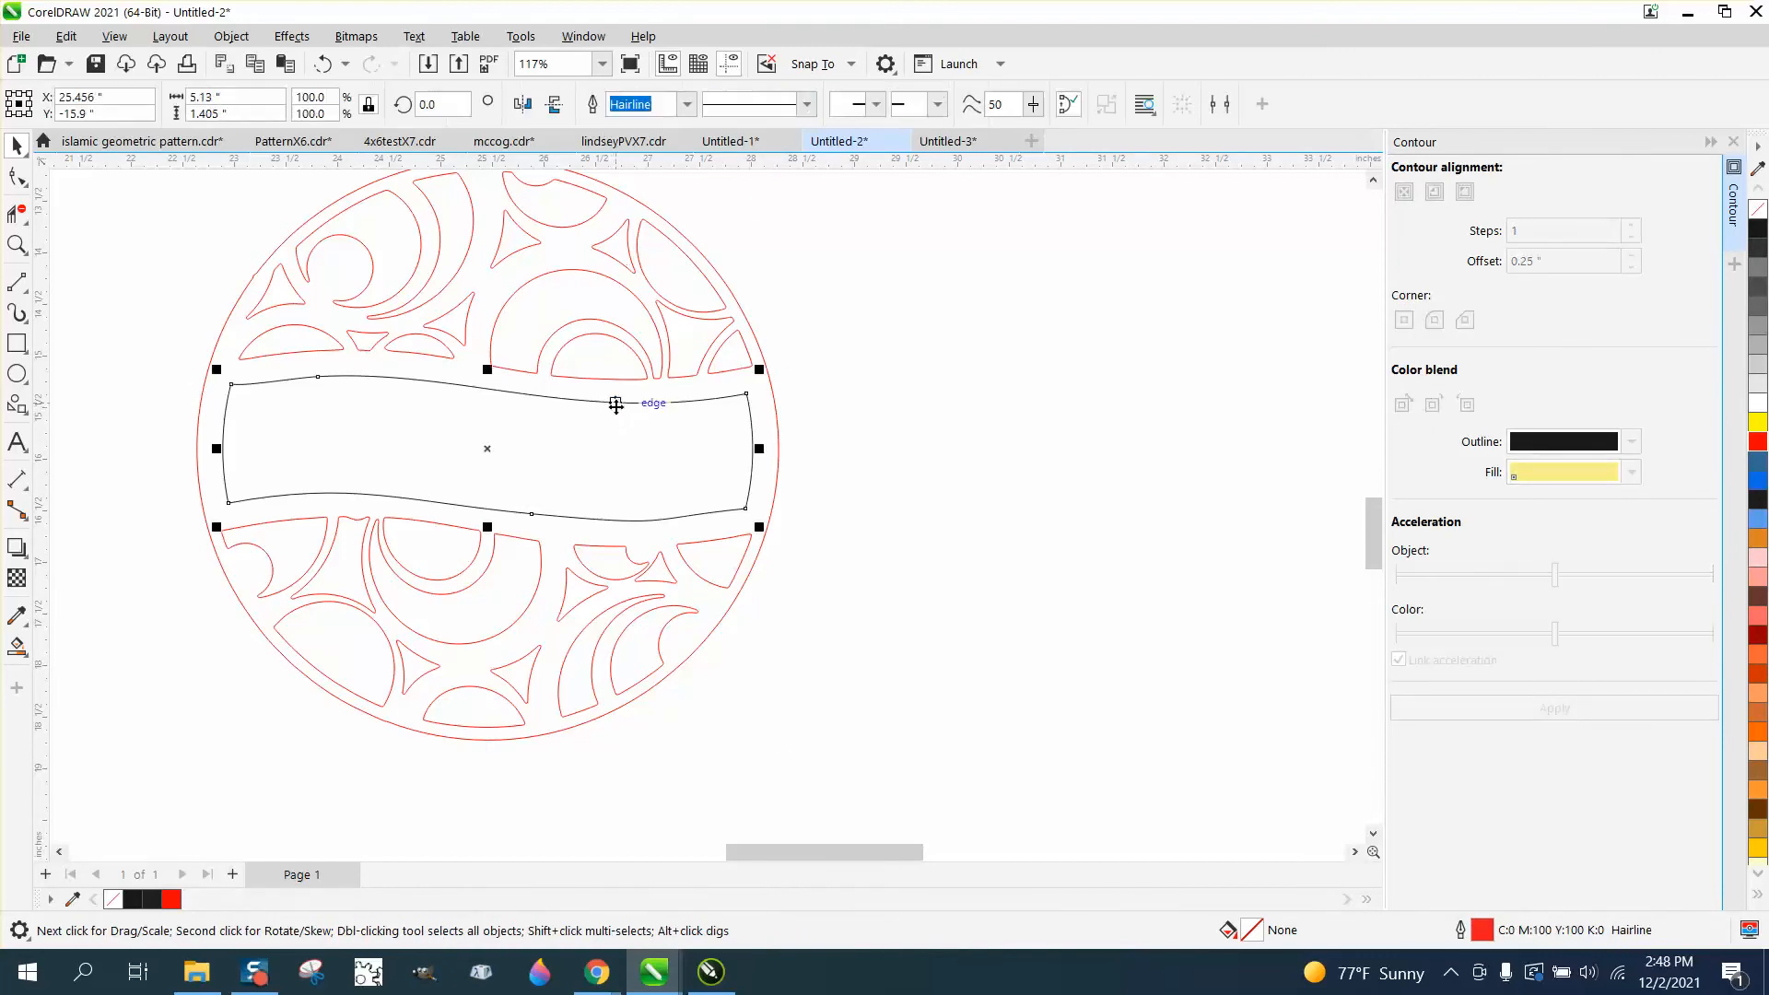
pyautogui.press('KP_Add')
pyautogui.press('Right')
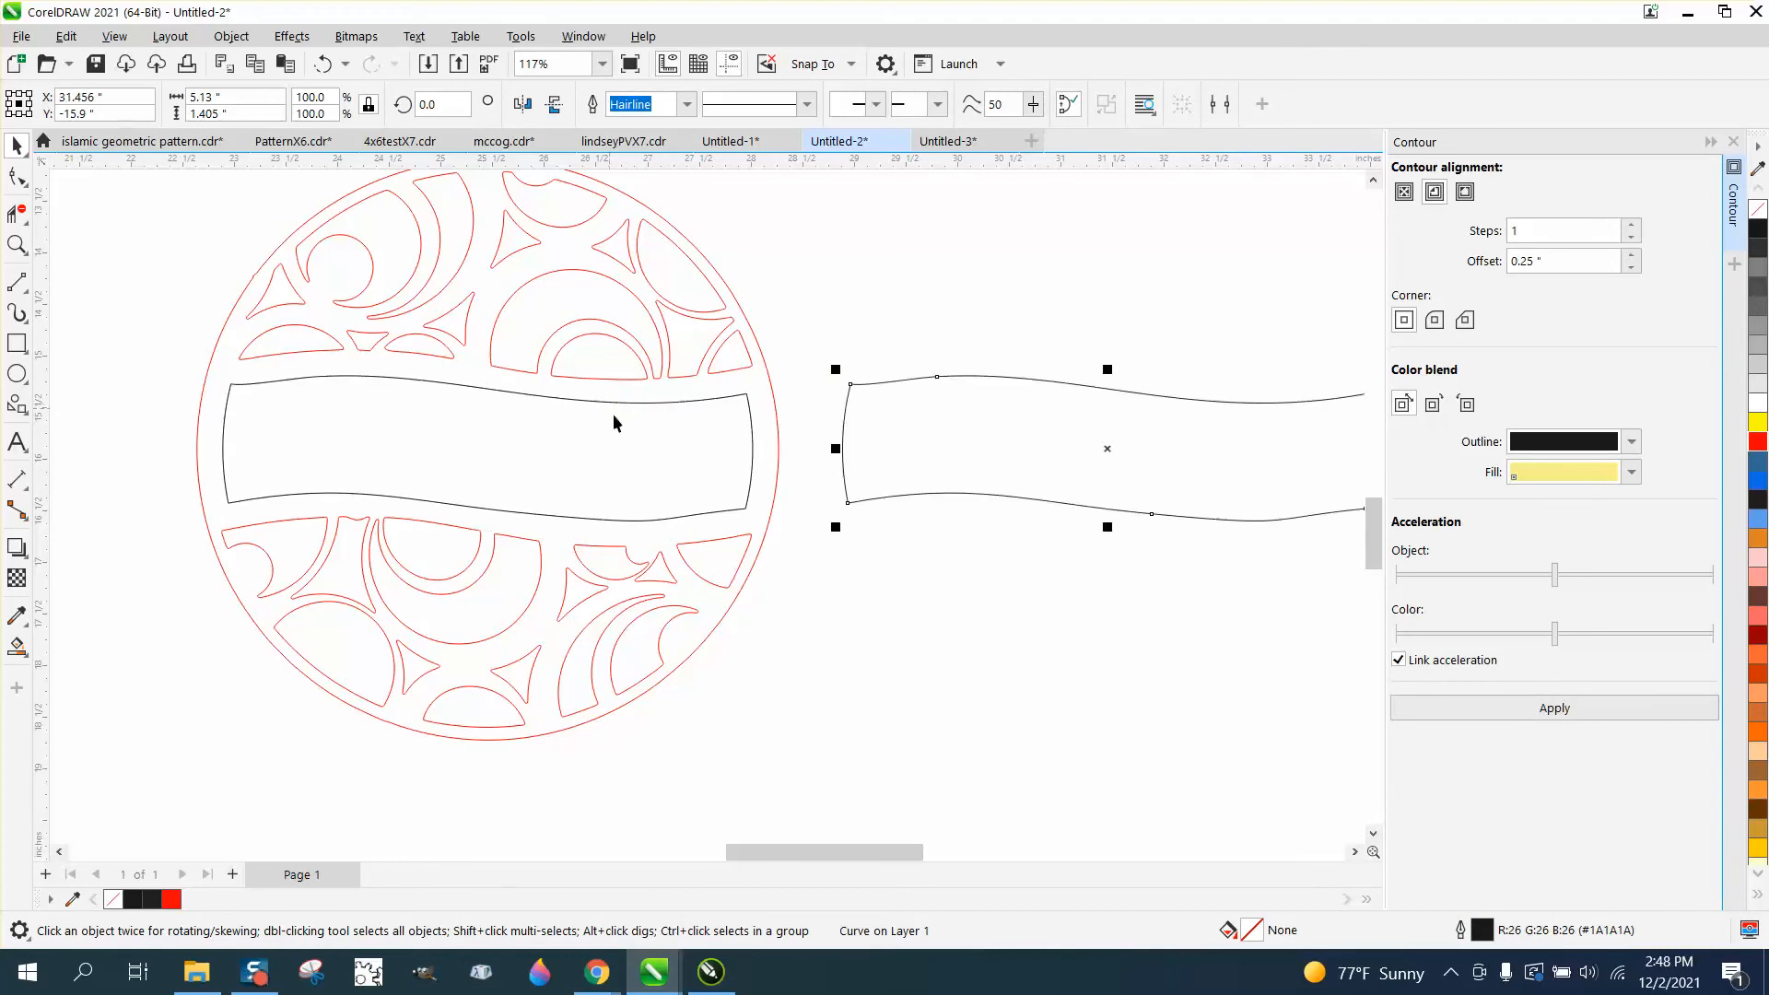
pyautogui.scroll(-1, 614, 424)
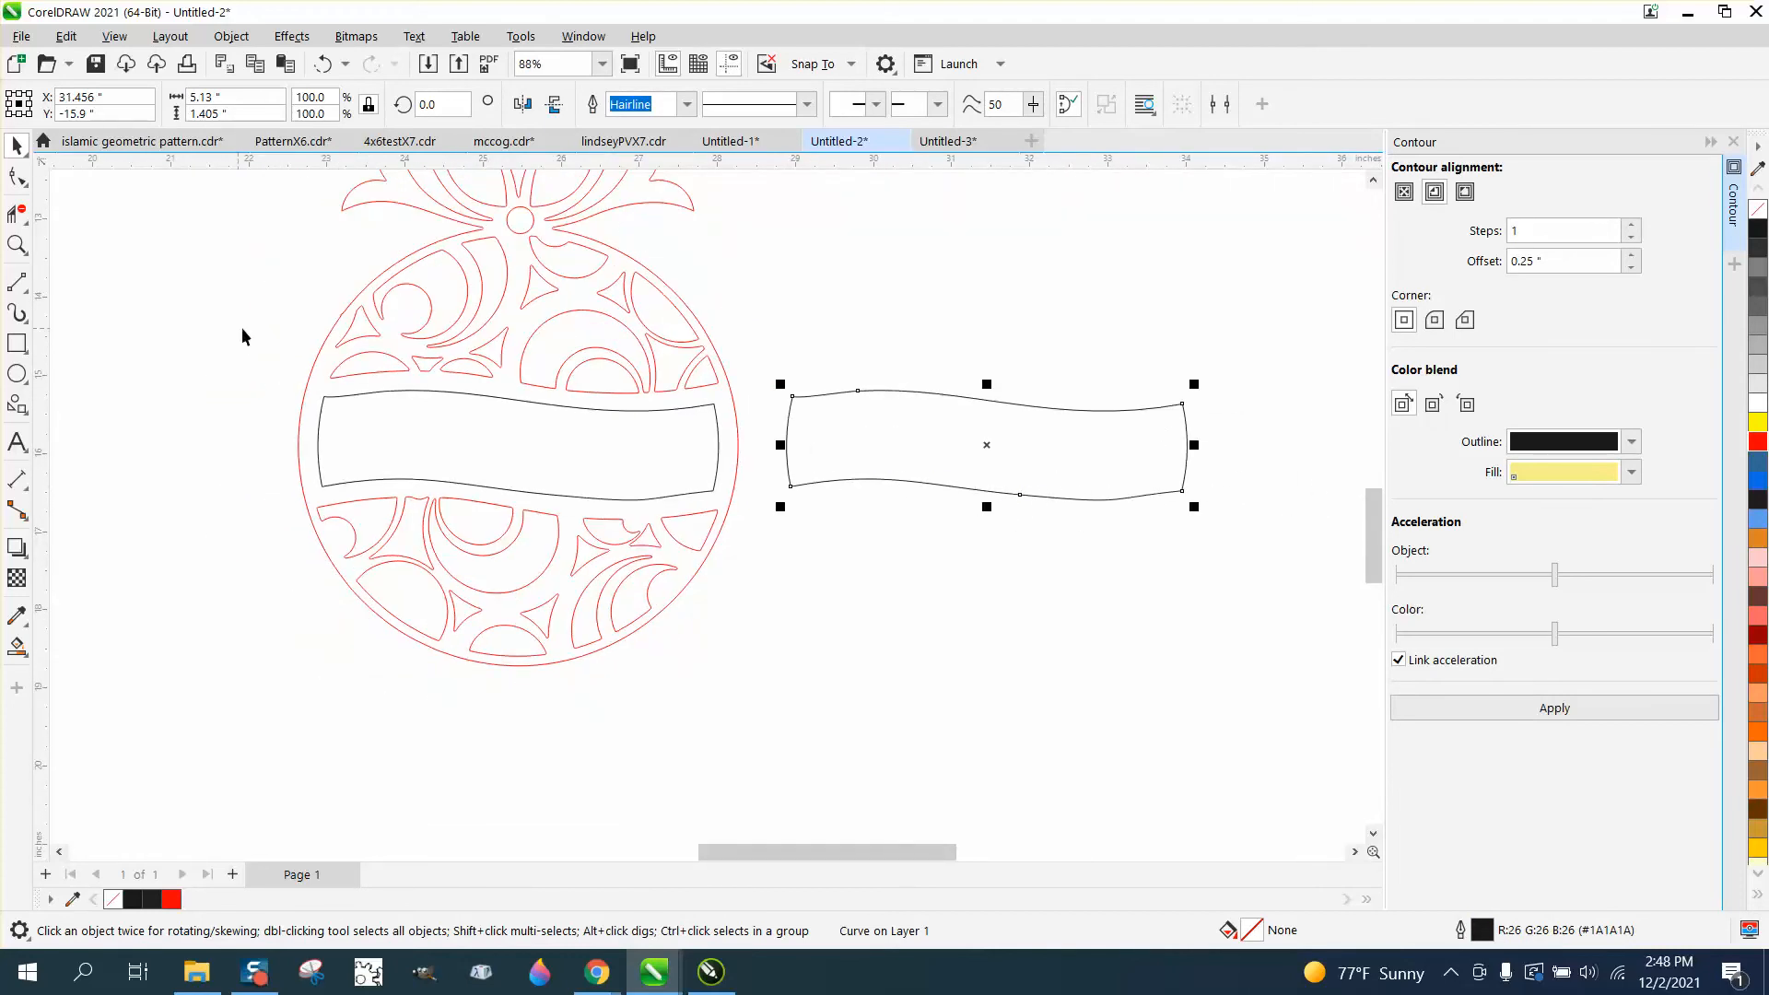
# Break the duplicate banner's curve apart at its lower-left and lower-right corner nodes
pyautogui.click(17, 245)
pyautogui.moveTo(1217, 580); pyautogui.dragTo(1269, 602)
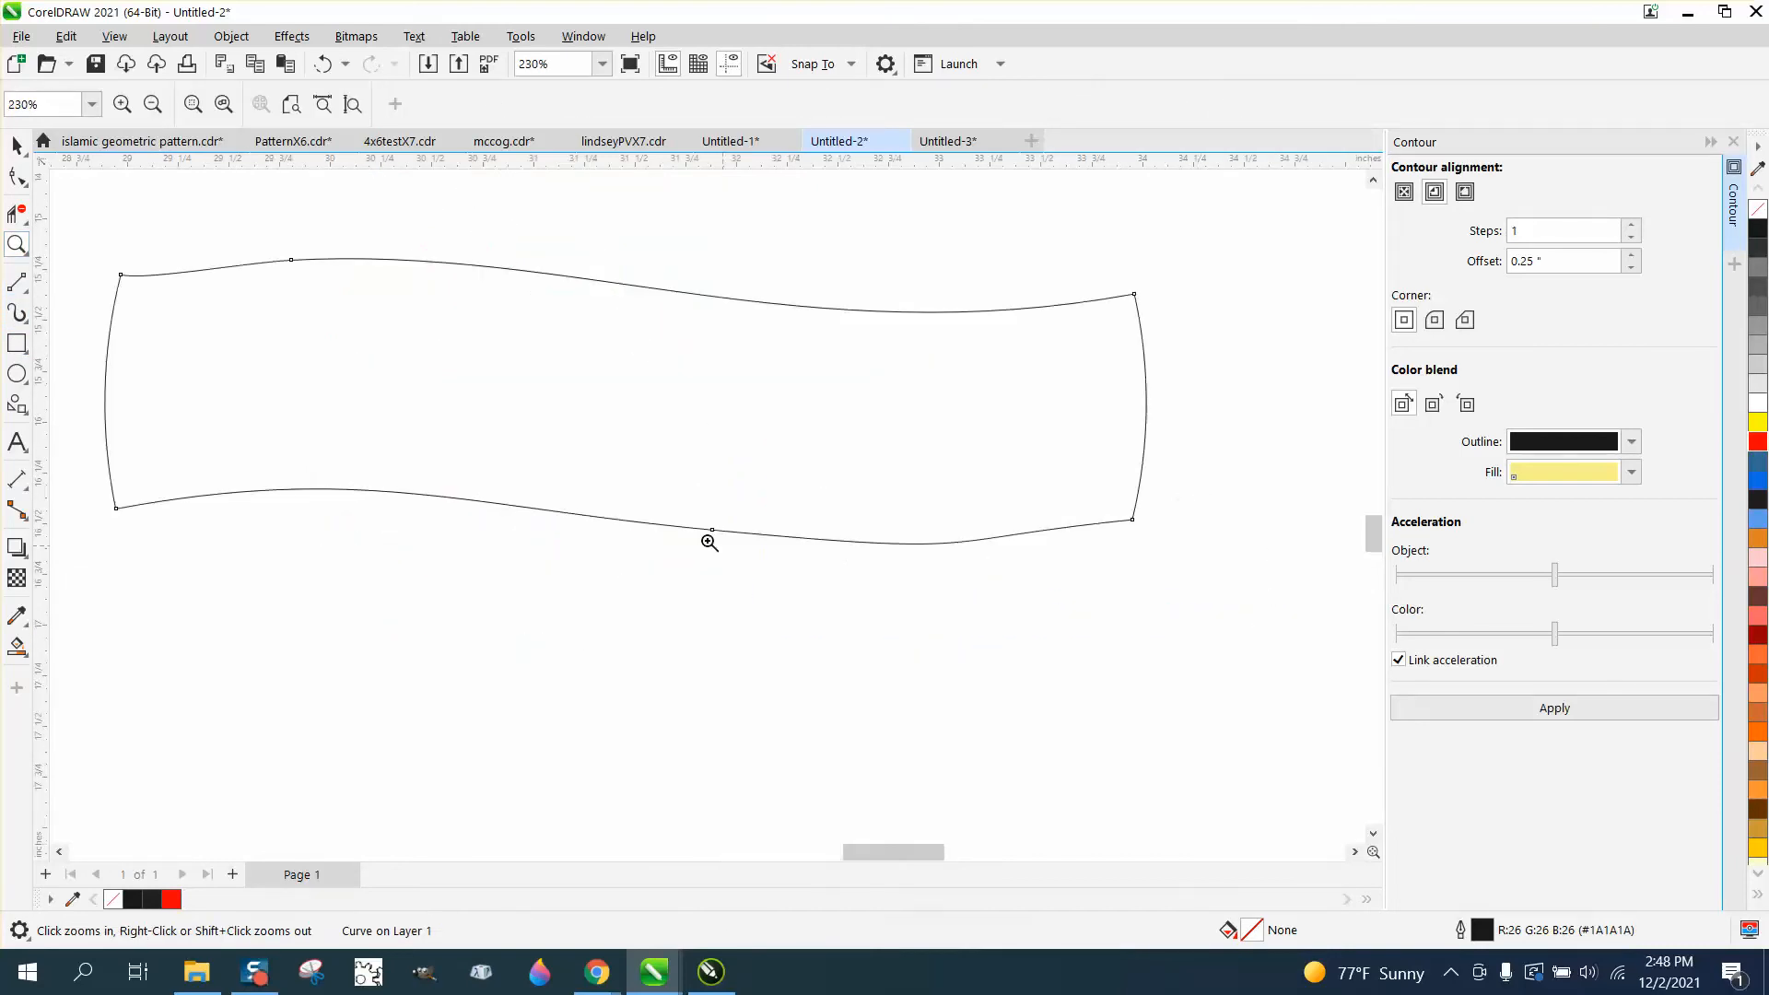
pyautogui.scroll(-1, 1127, 566)
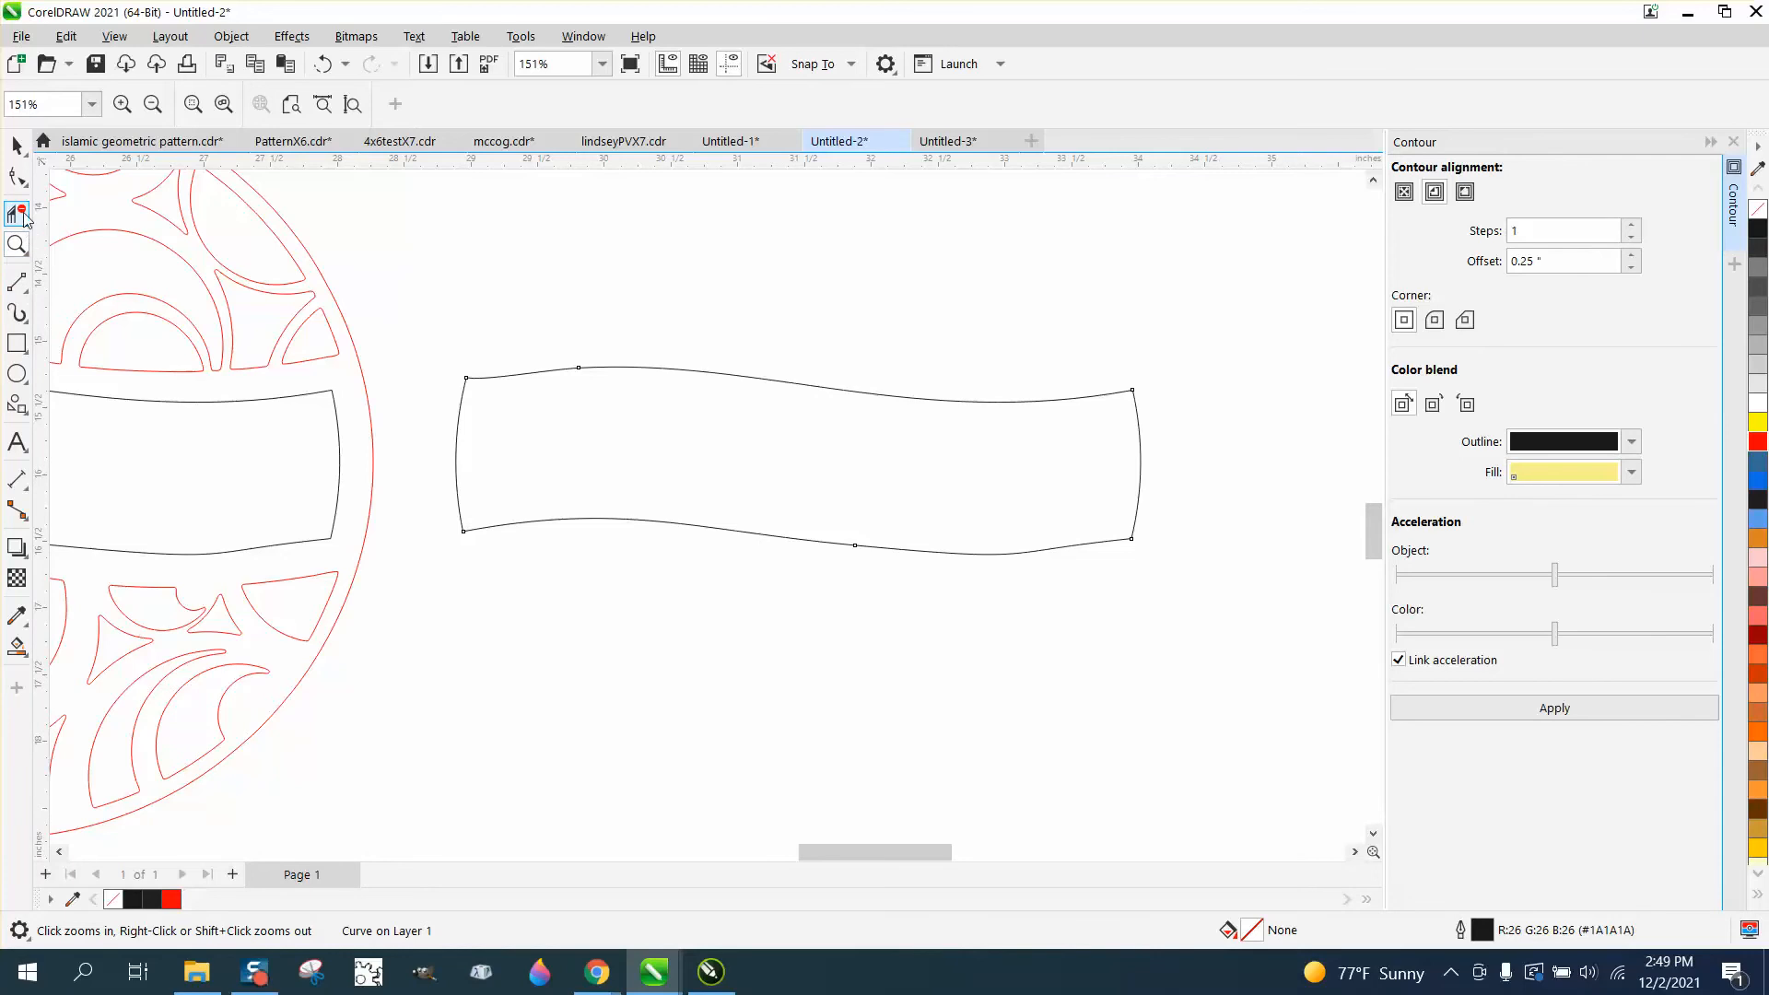
pyautogui.click(17, 177)
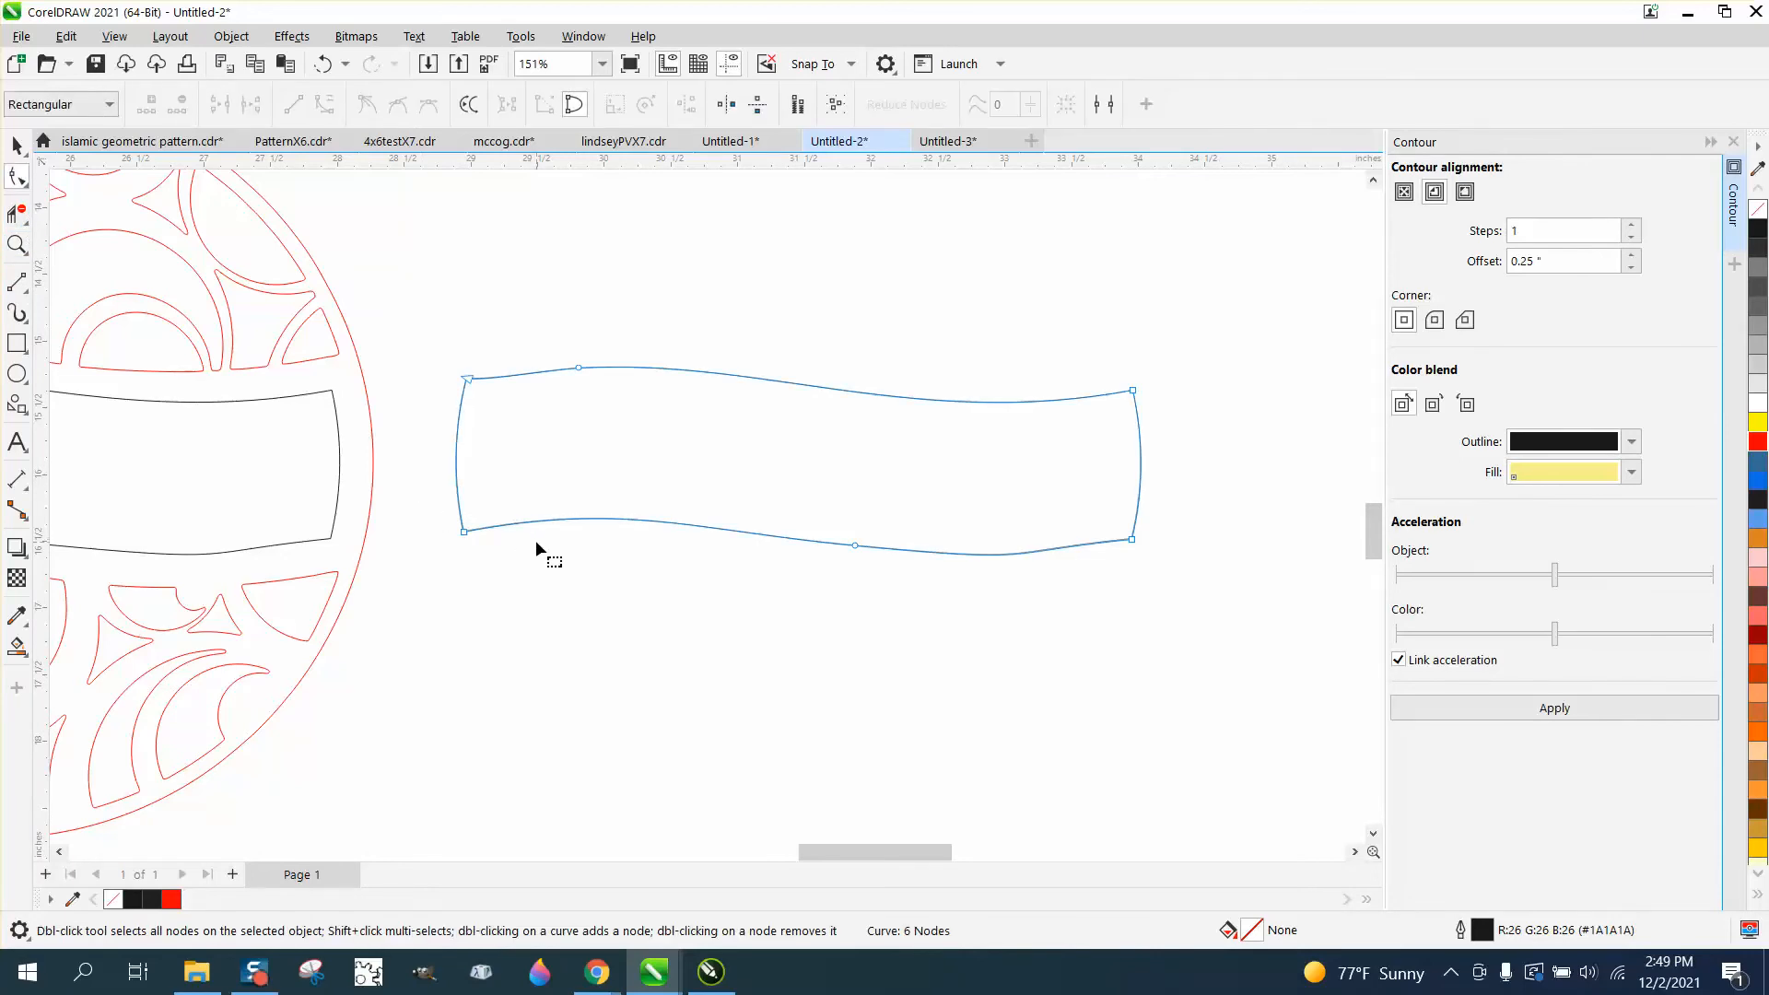
pyautogui.rightClick(463, 532)
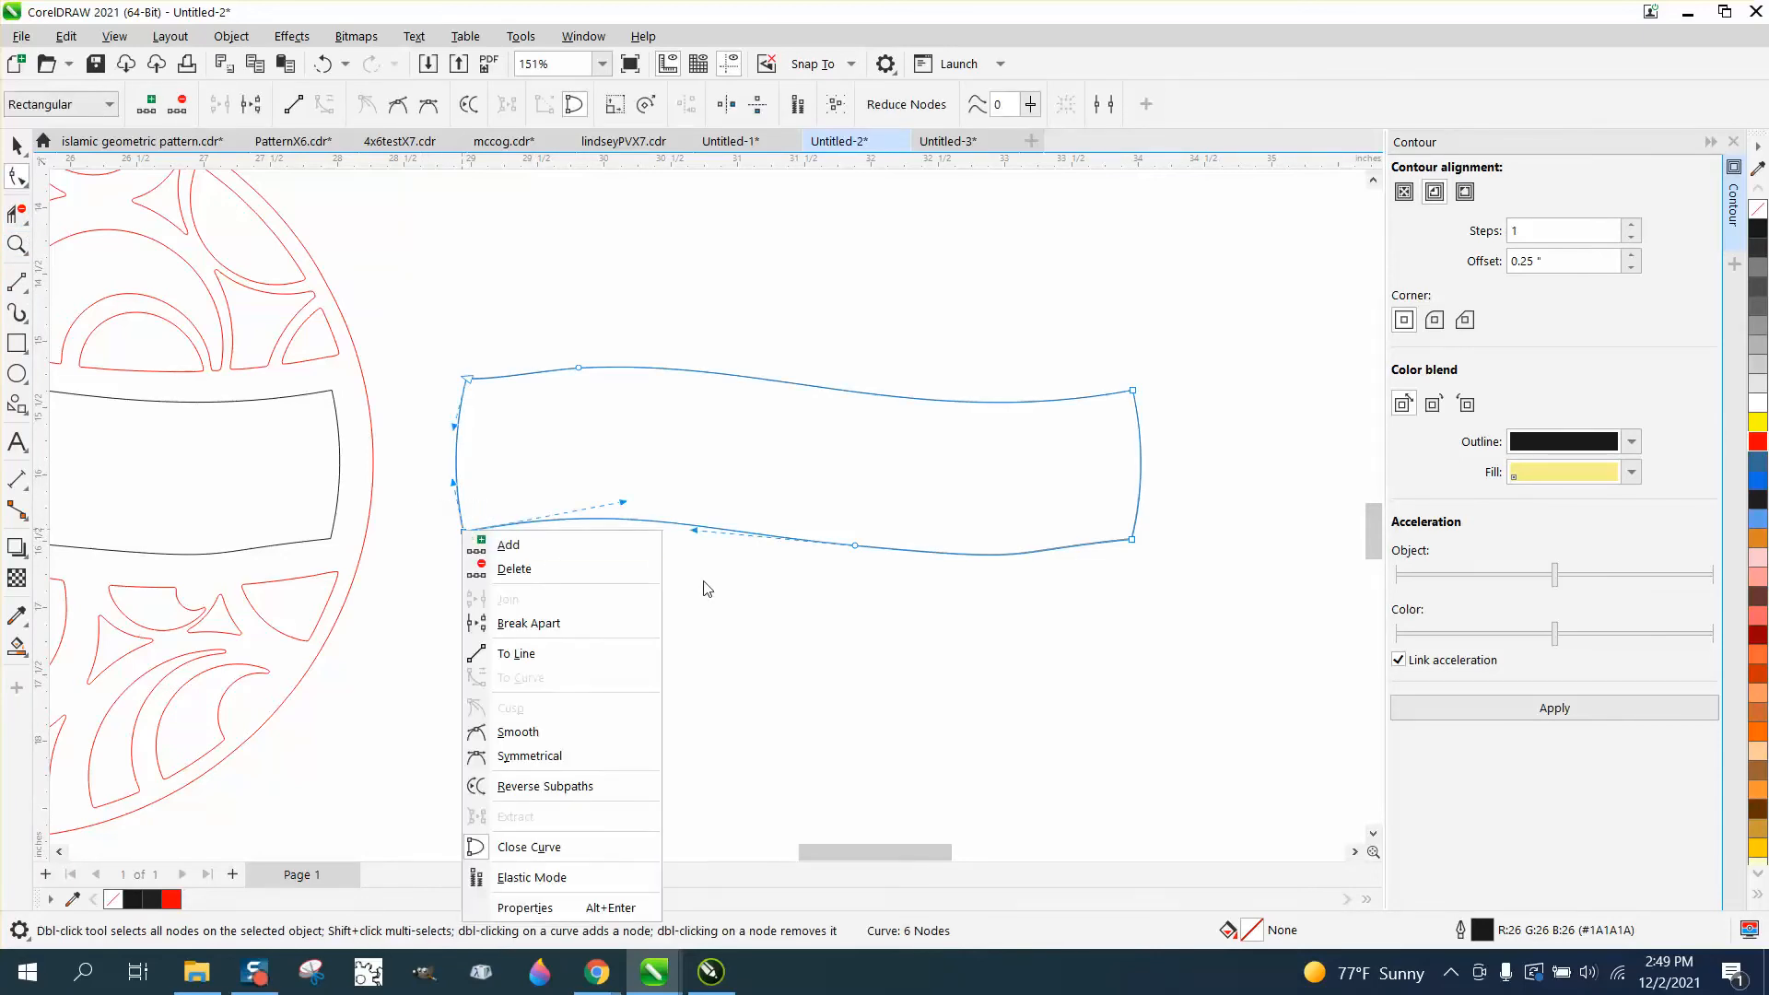
pyautogui.click(569, 627)
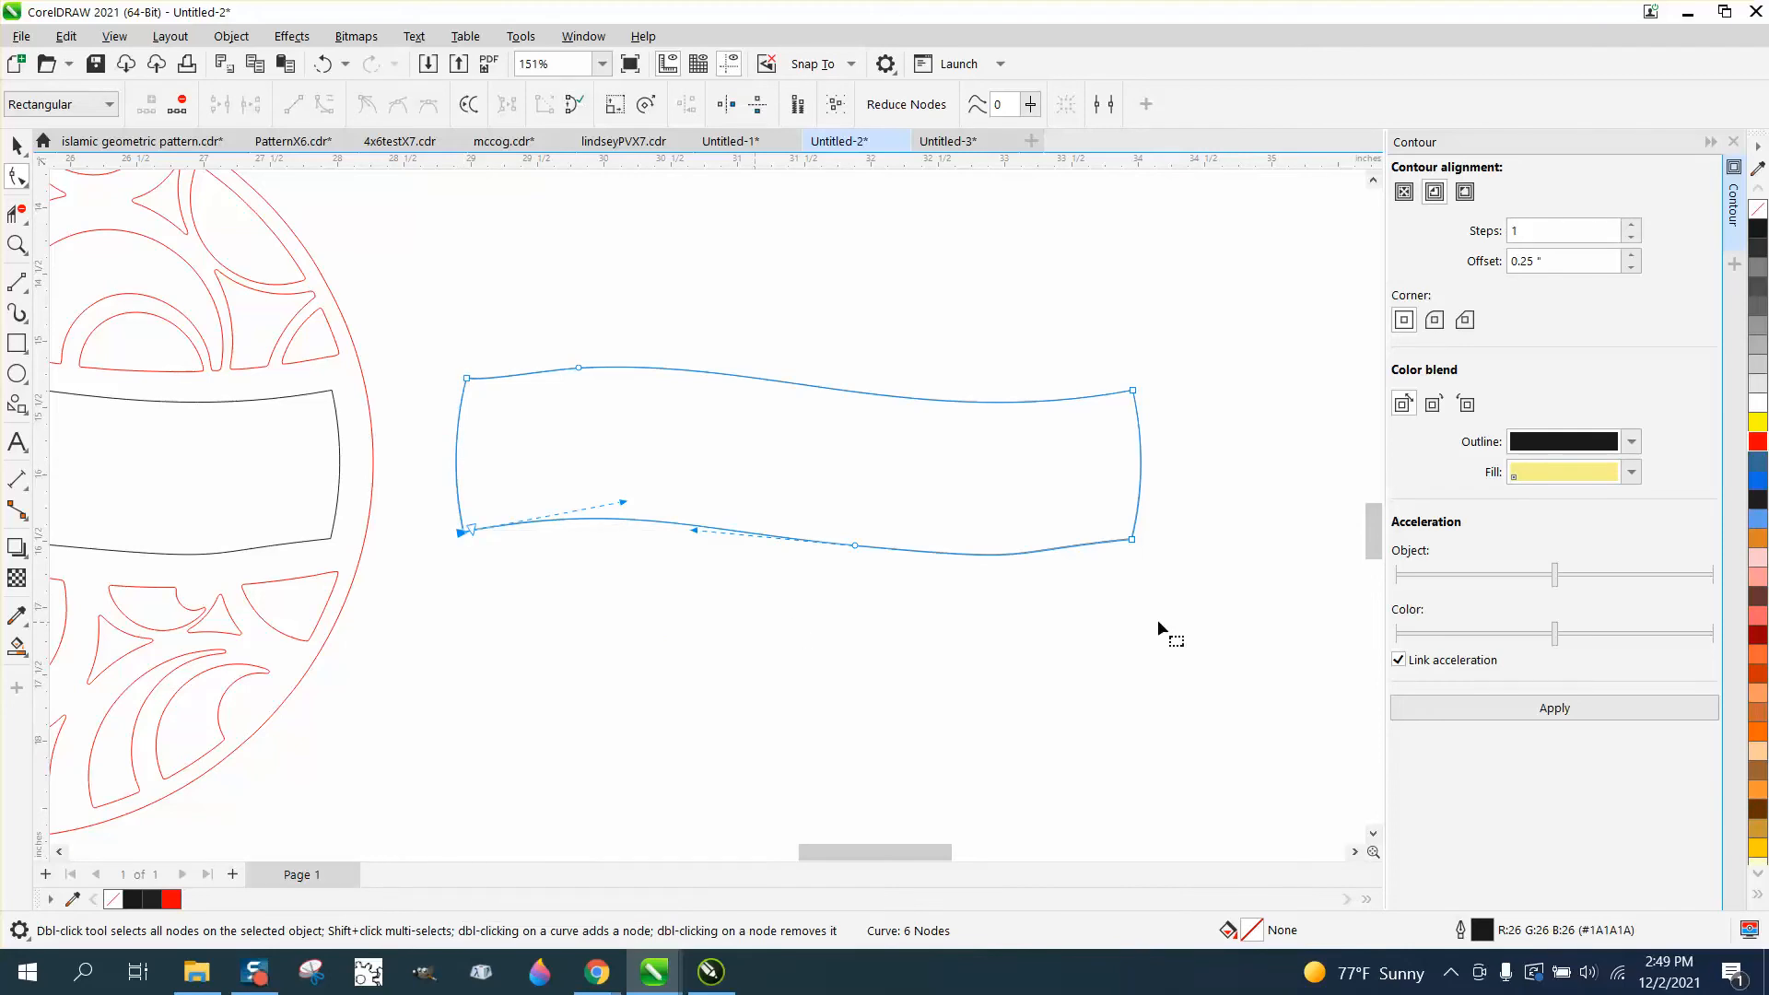
pyautogui.click(1132, 540)
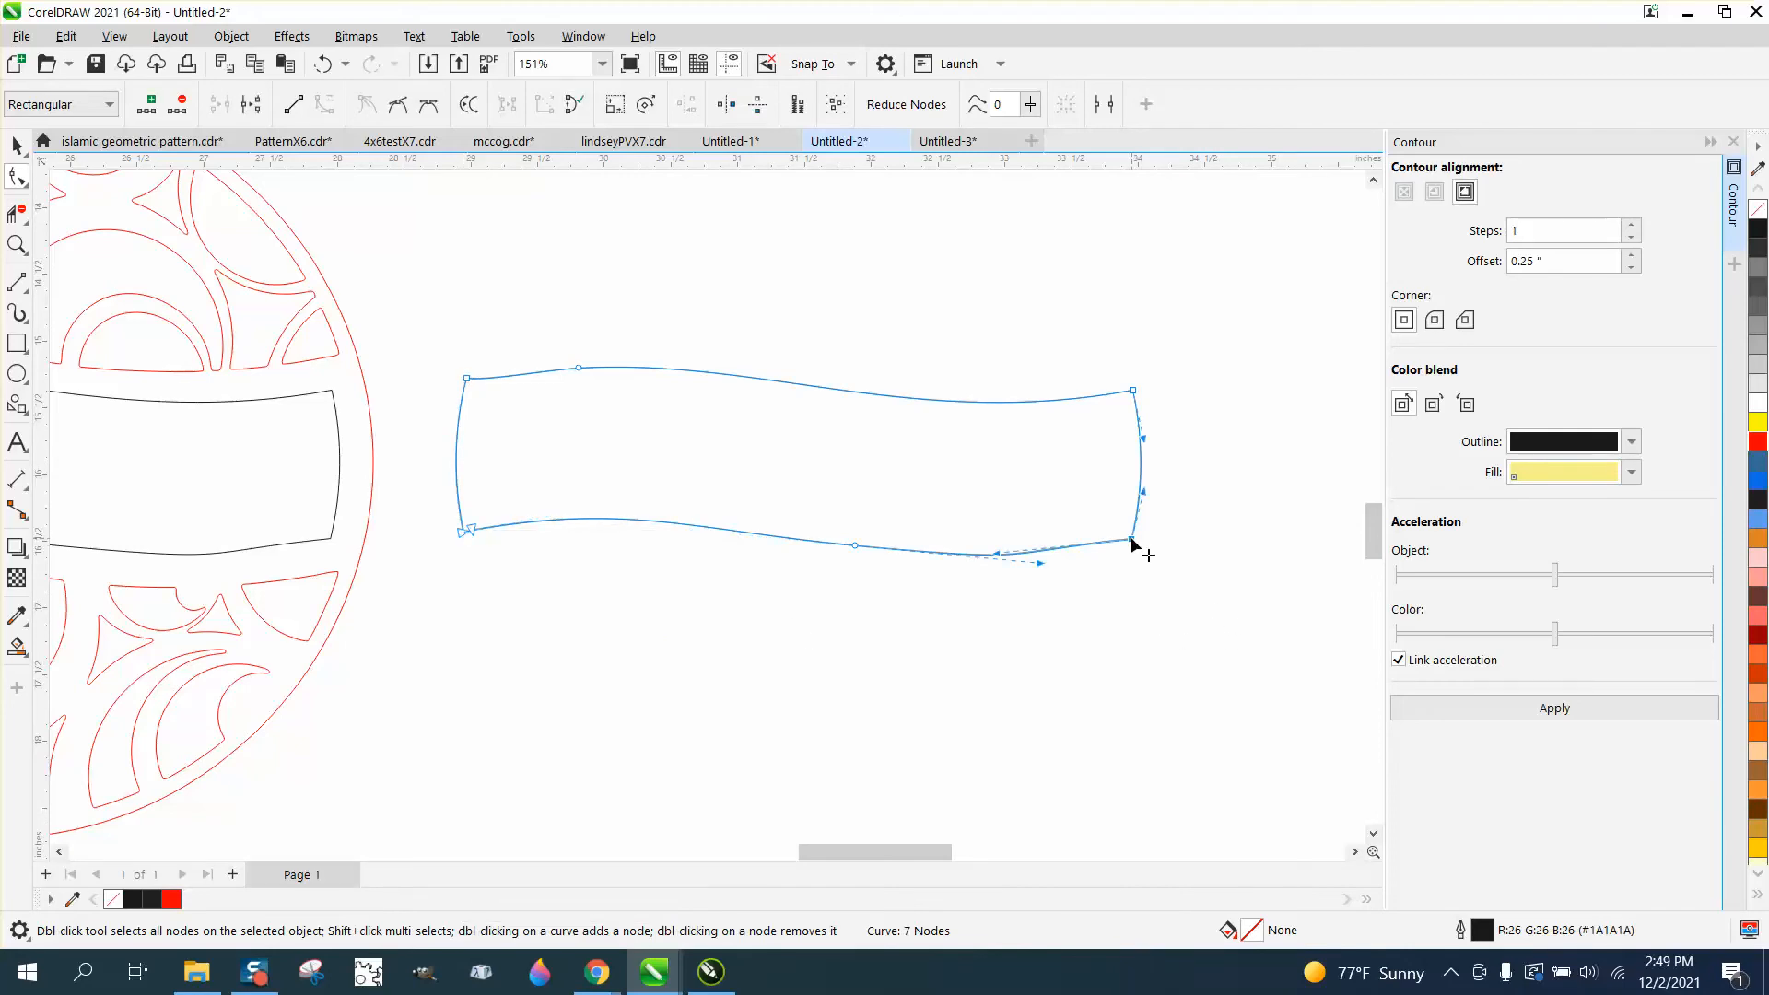
pyautogui.rightClick(1133, 541)
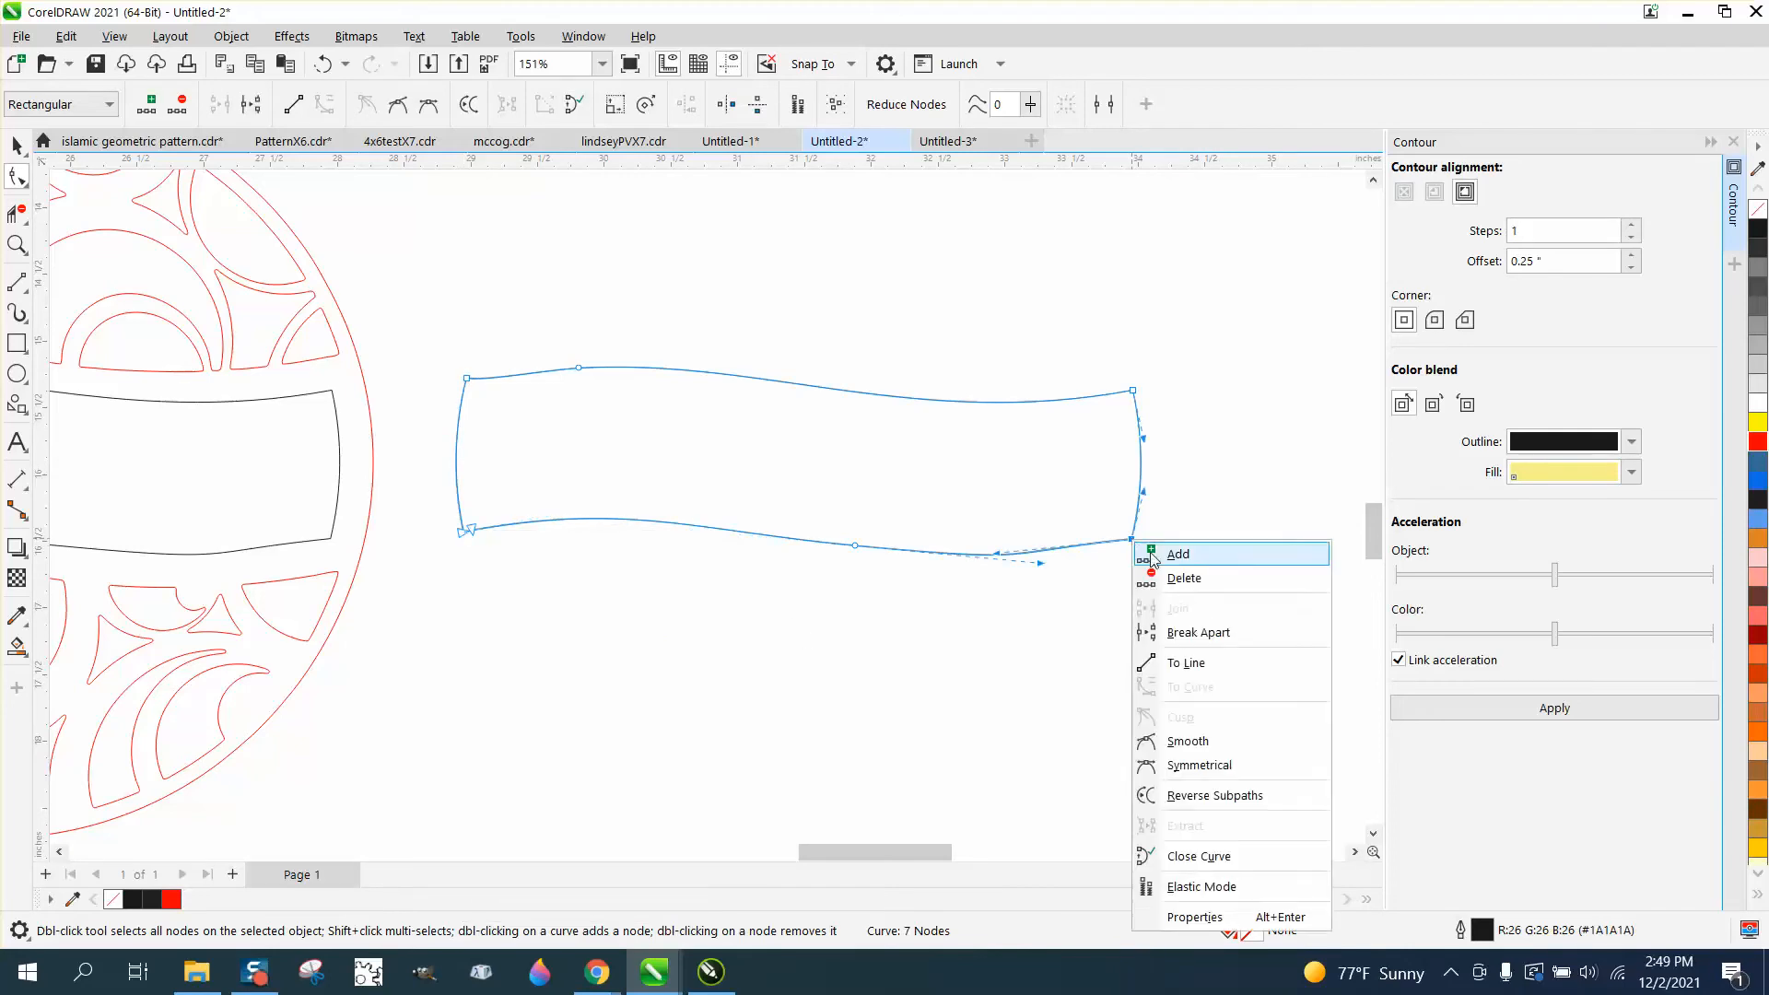
pyautogui.click(1198, 632)
# Remove the duplicate banner's upper edge and both sides with Virtual Segment Delete, keeping only the wavy lower edge
pyautogui.click(17, 213)
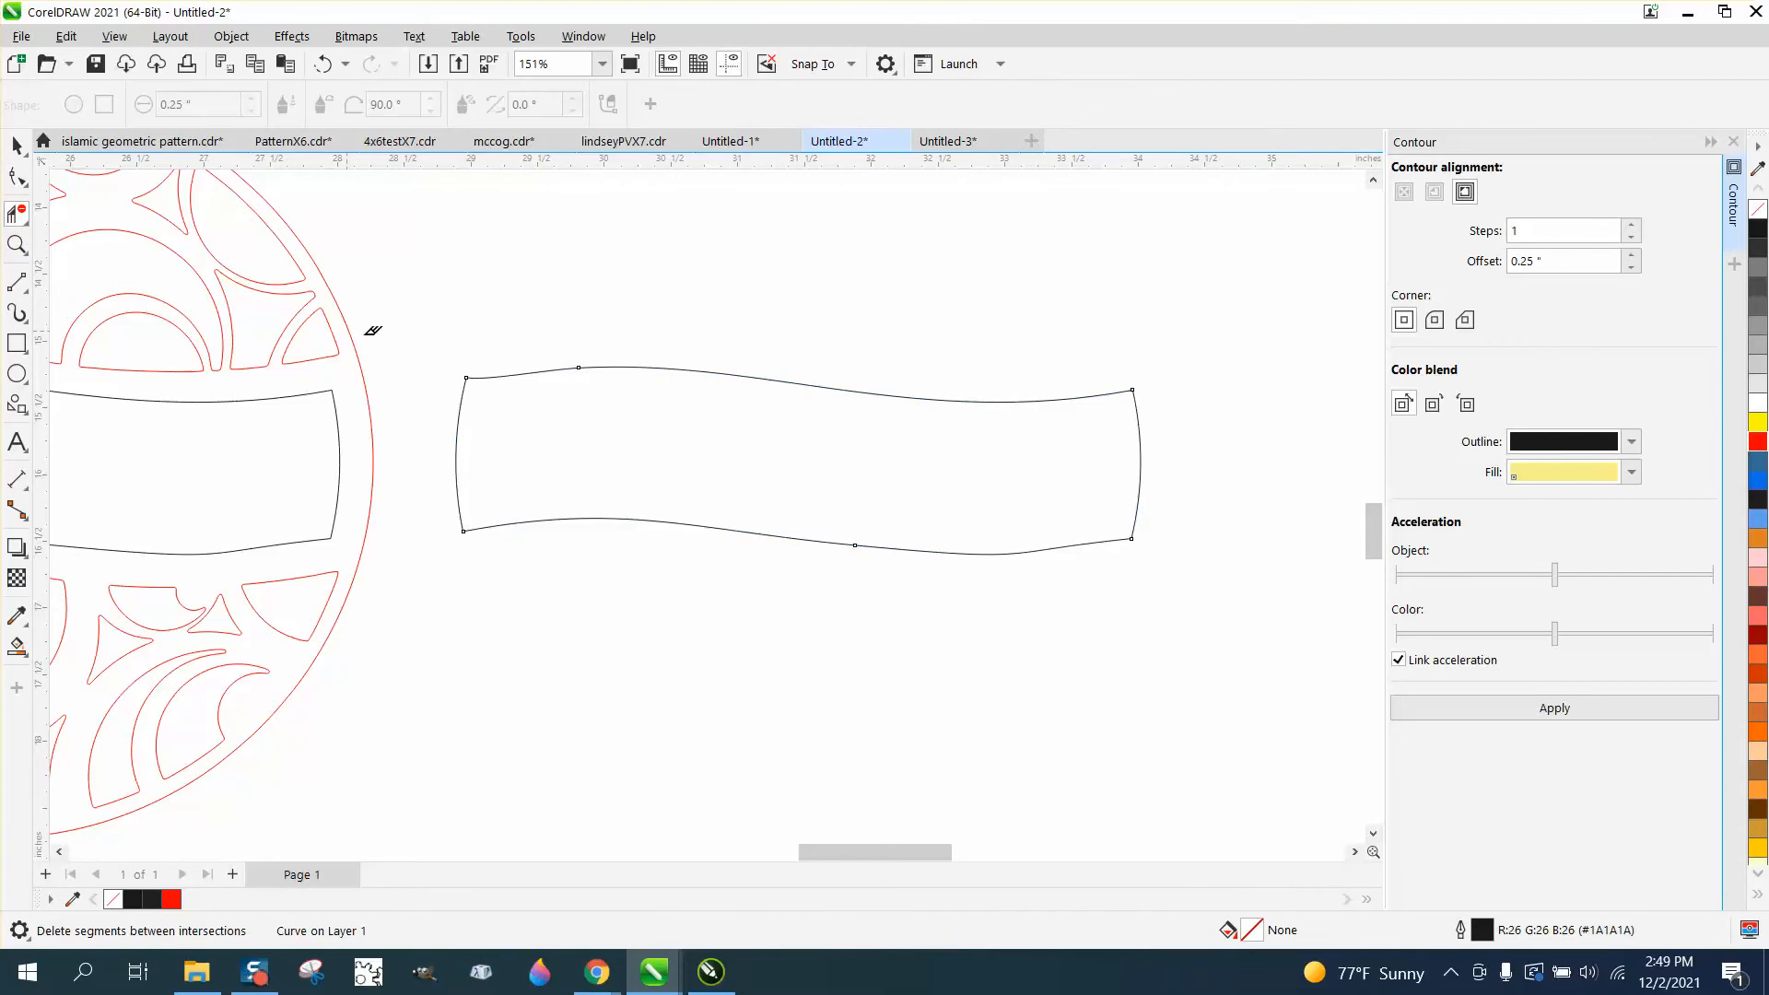
pyautogui.moveTo(448, 372); pyautogui.dragTo(1202, 453)
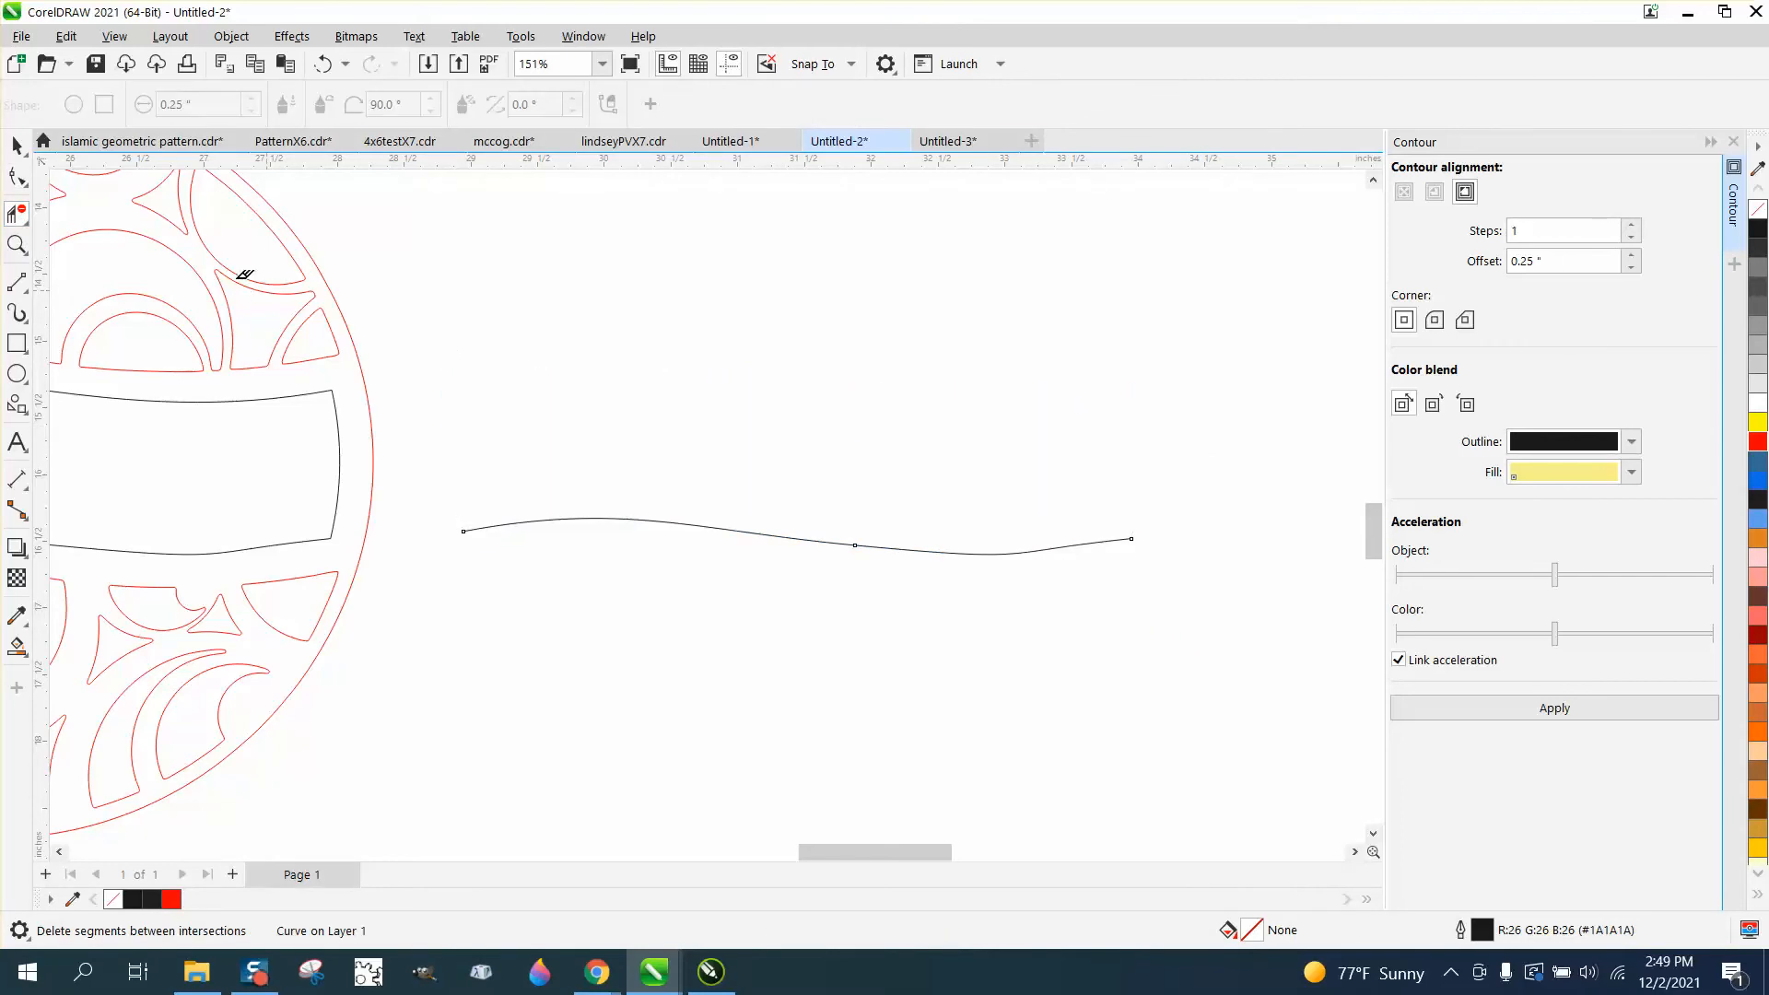
pyautogui.click(17, 145)
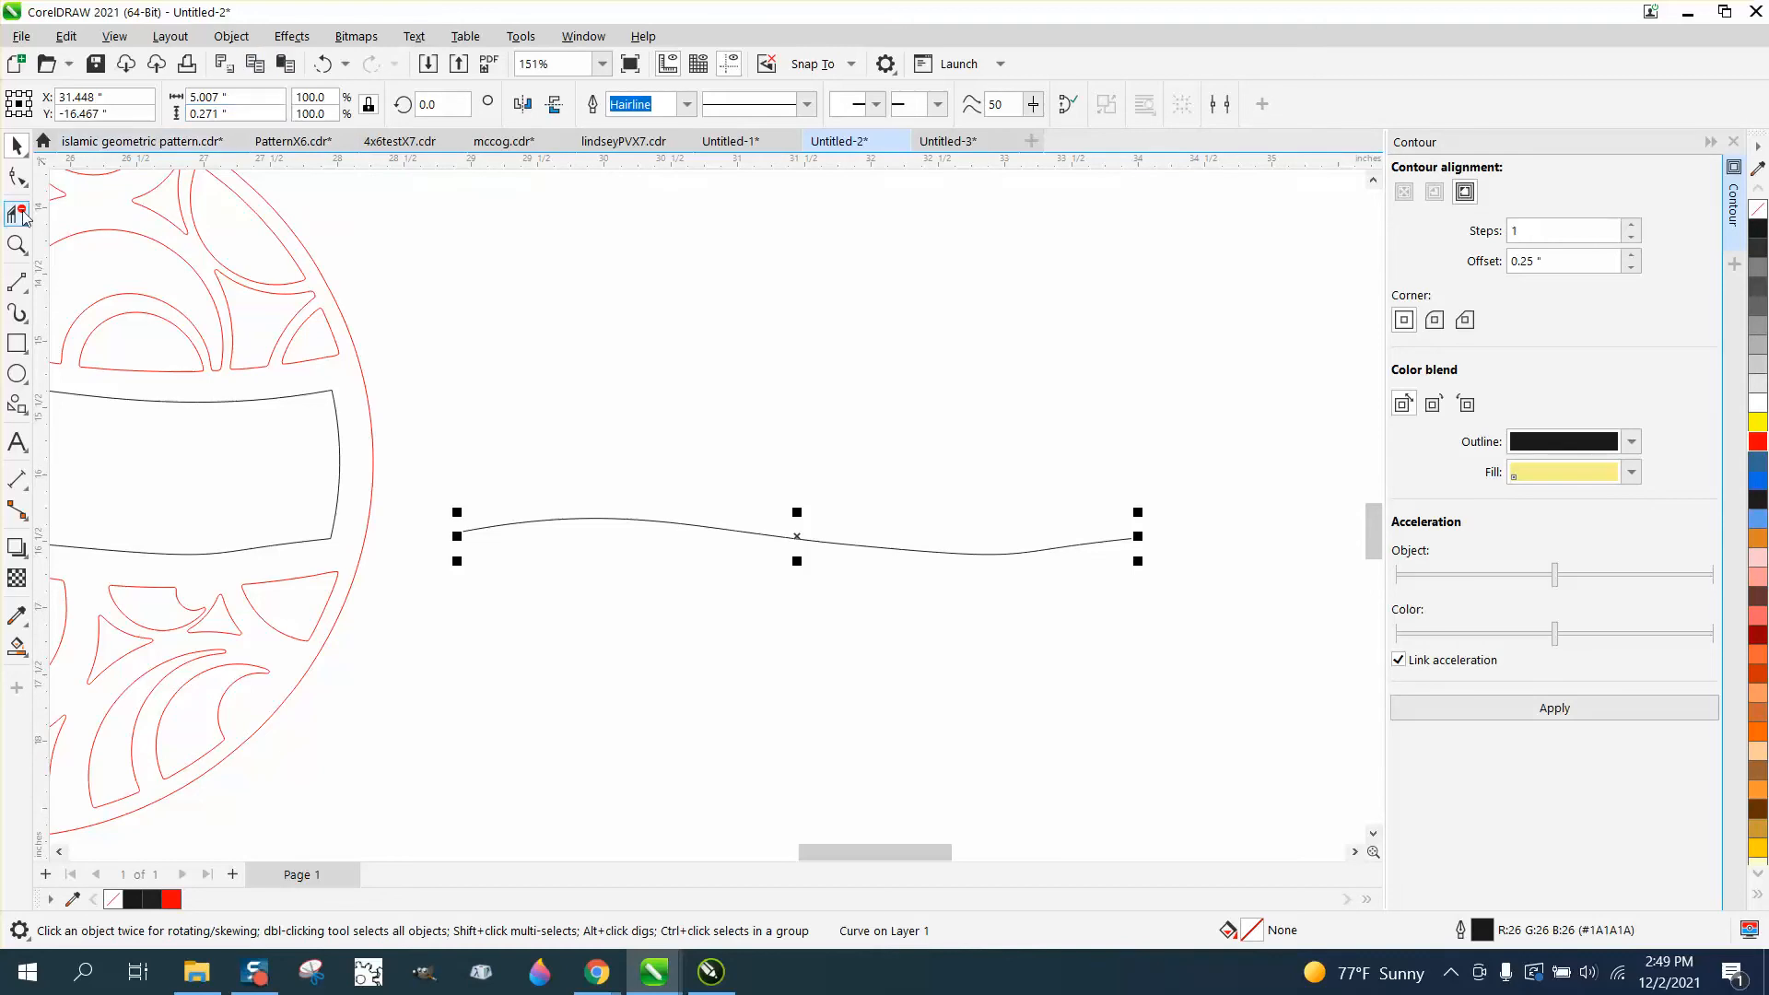
pyautogui.click(16, 177)
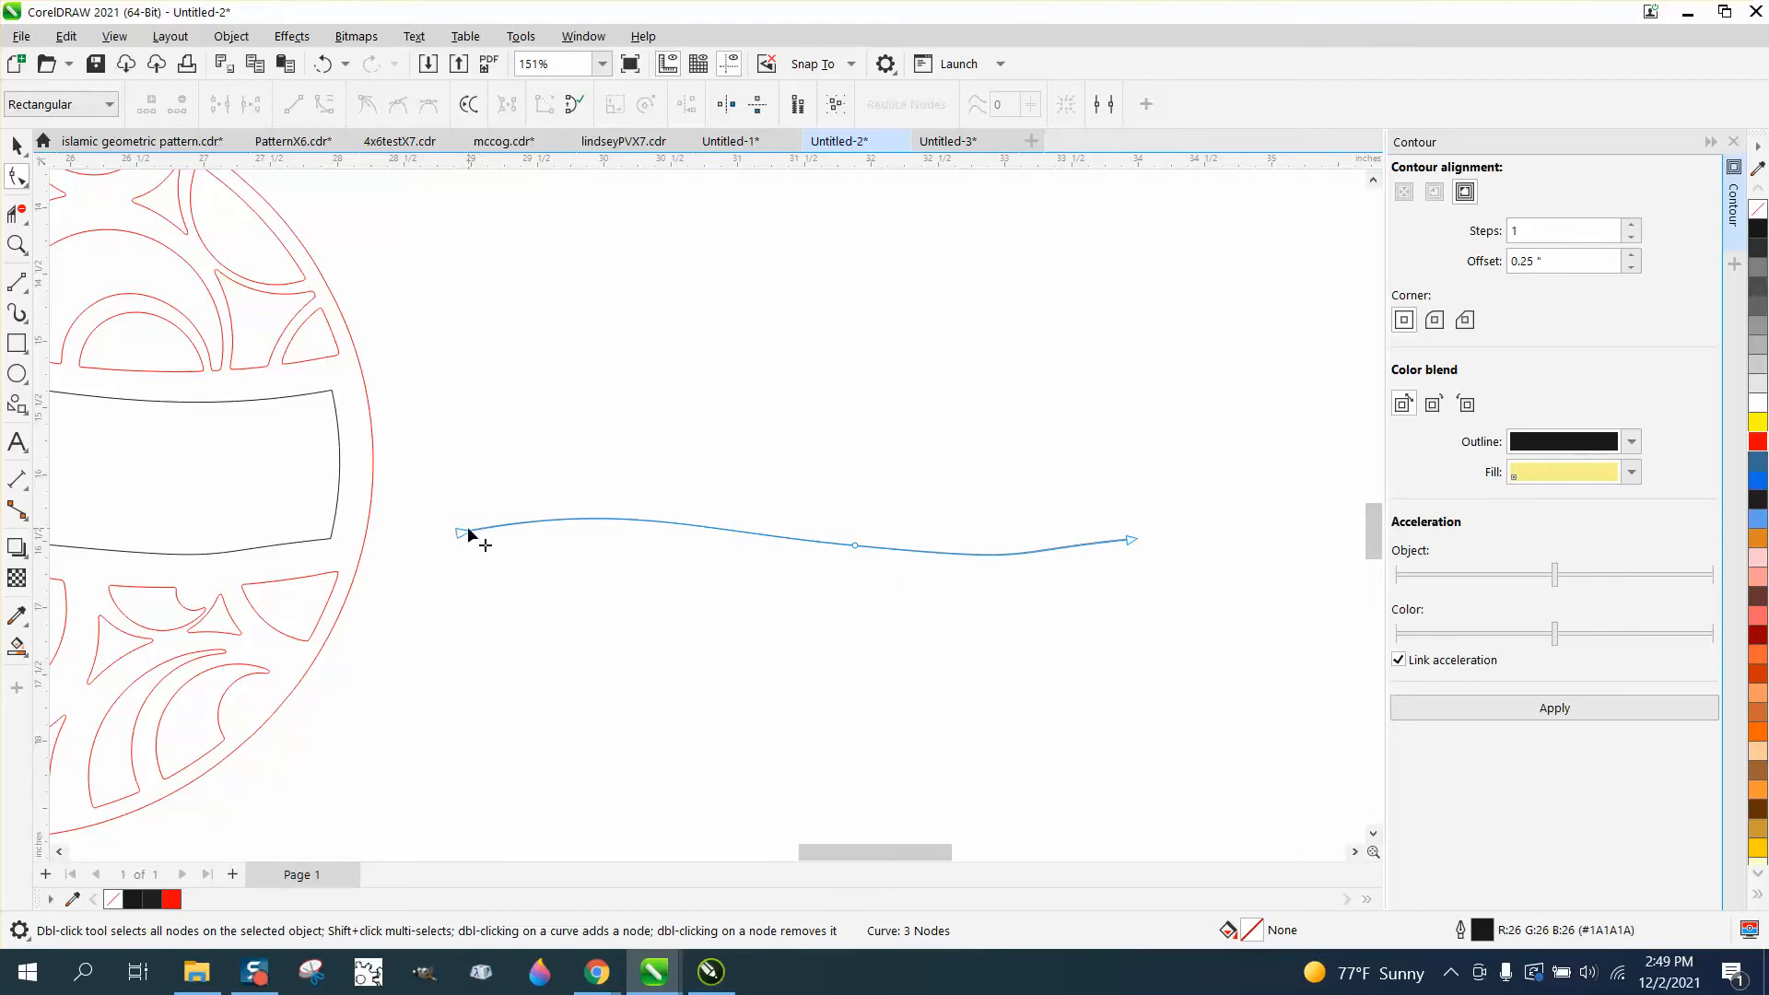
# Add the recipient's first name in capitals as artistic text in 24 pt Arial above the wavy line
pyautogui.click(17, 442)
pyautogui.click(585, 403)
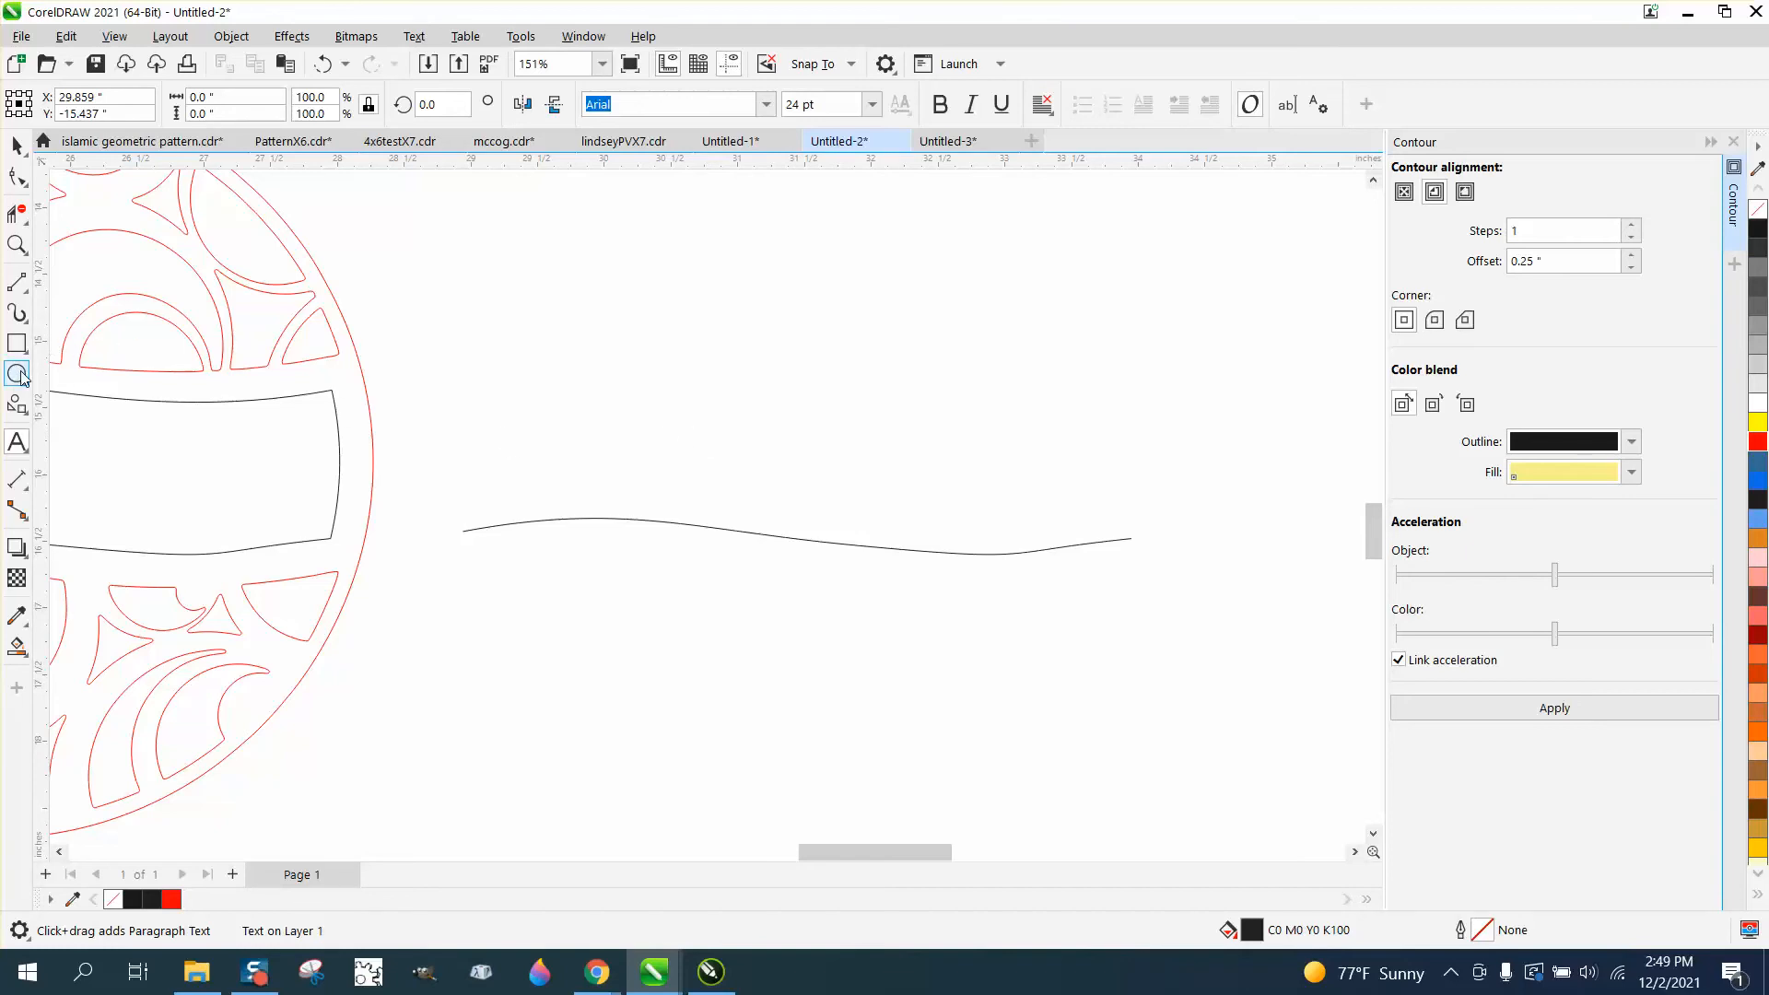
pyautogui.click(657, 422)
pyautogui.write('LEAH')
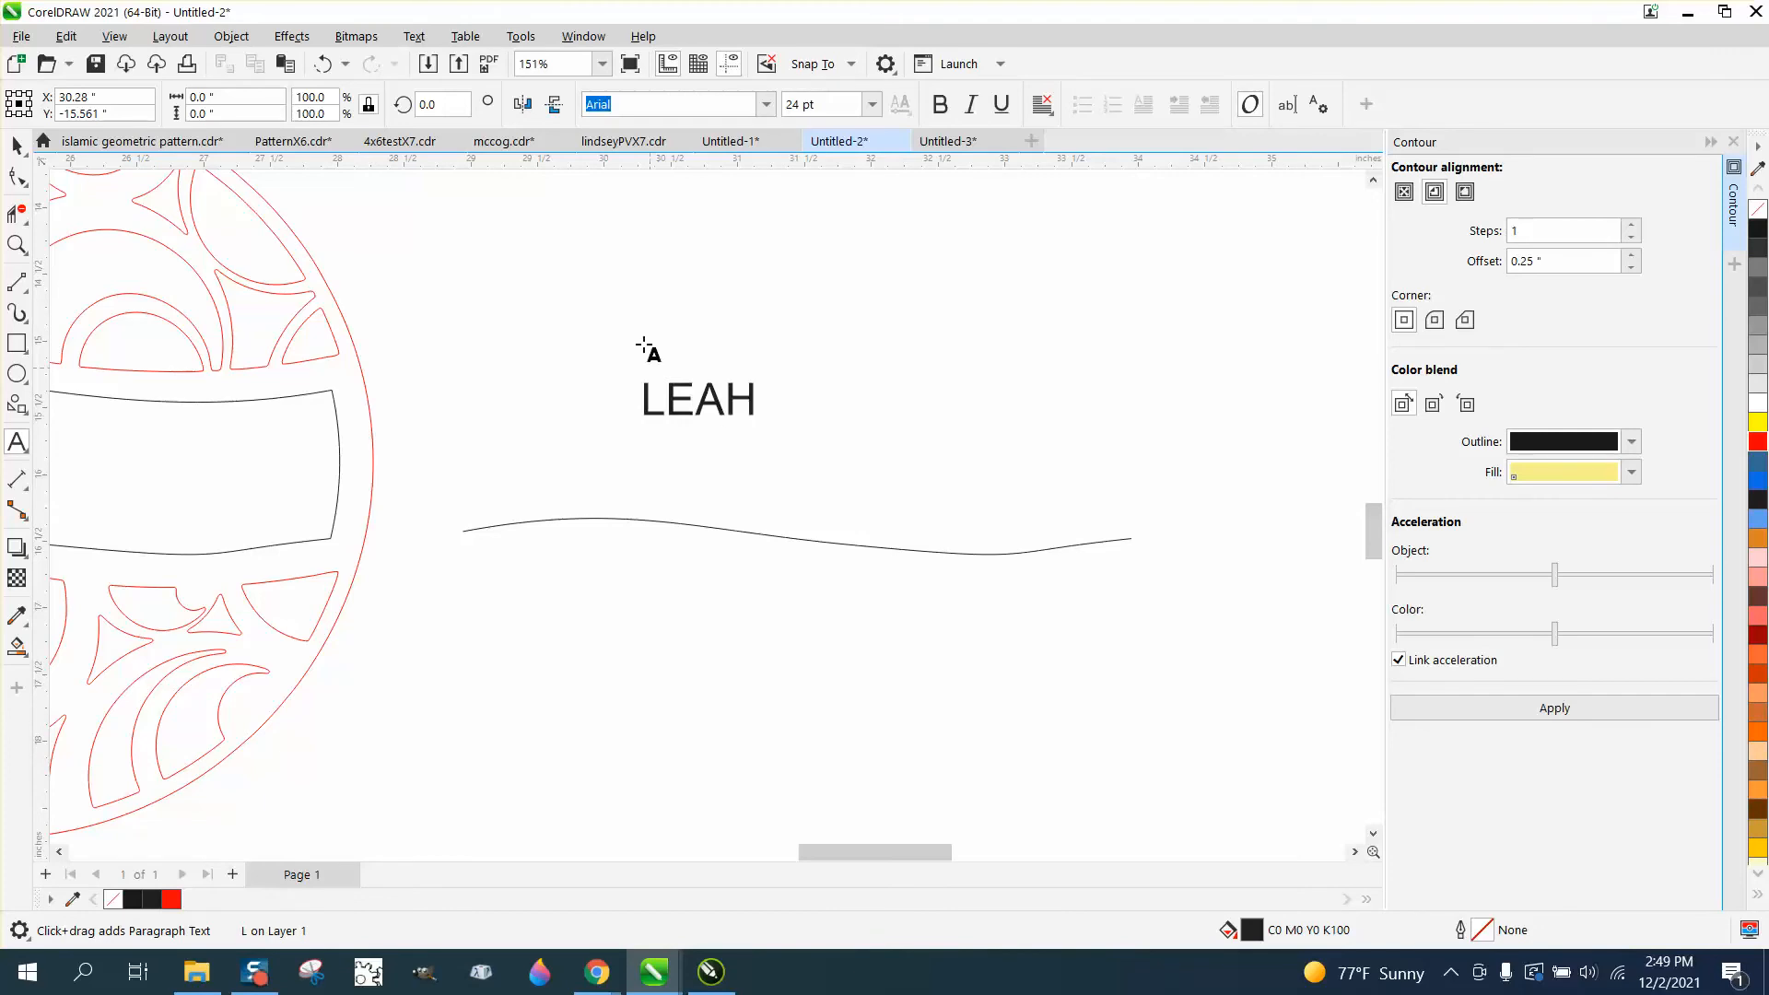
# Enlarge the name text to about 120 pt, about 4.09 inches wide, keeping it just above the wavy line
pyautogui.moveTo(764, 424); pyautogui.dragTo(1485, 532)
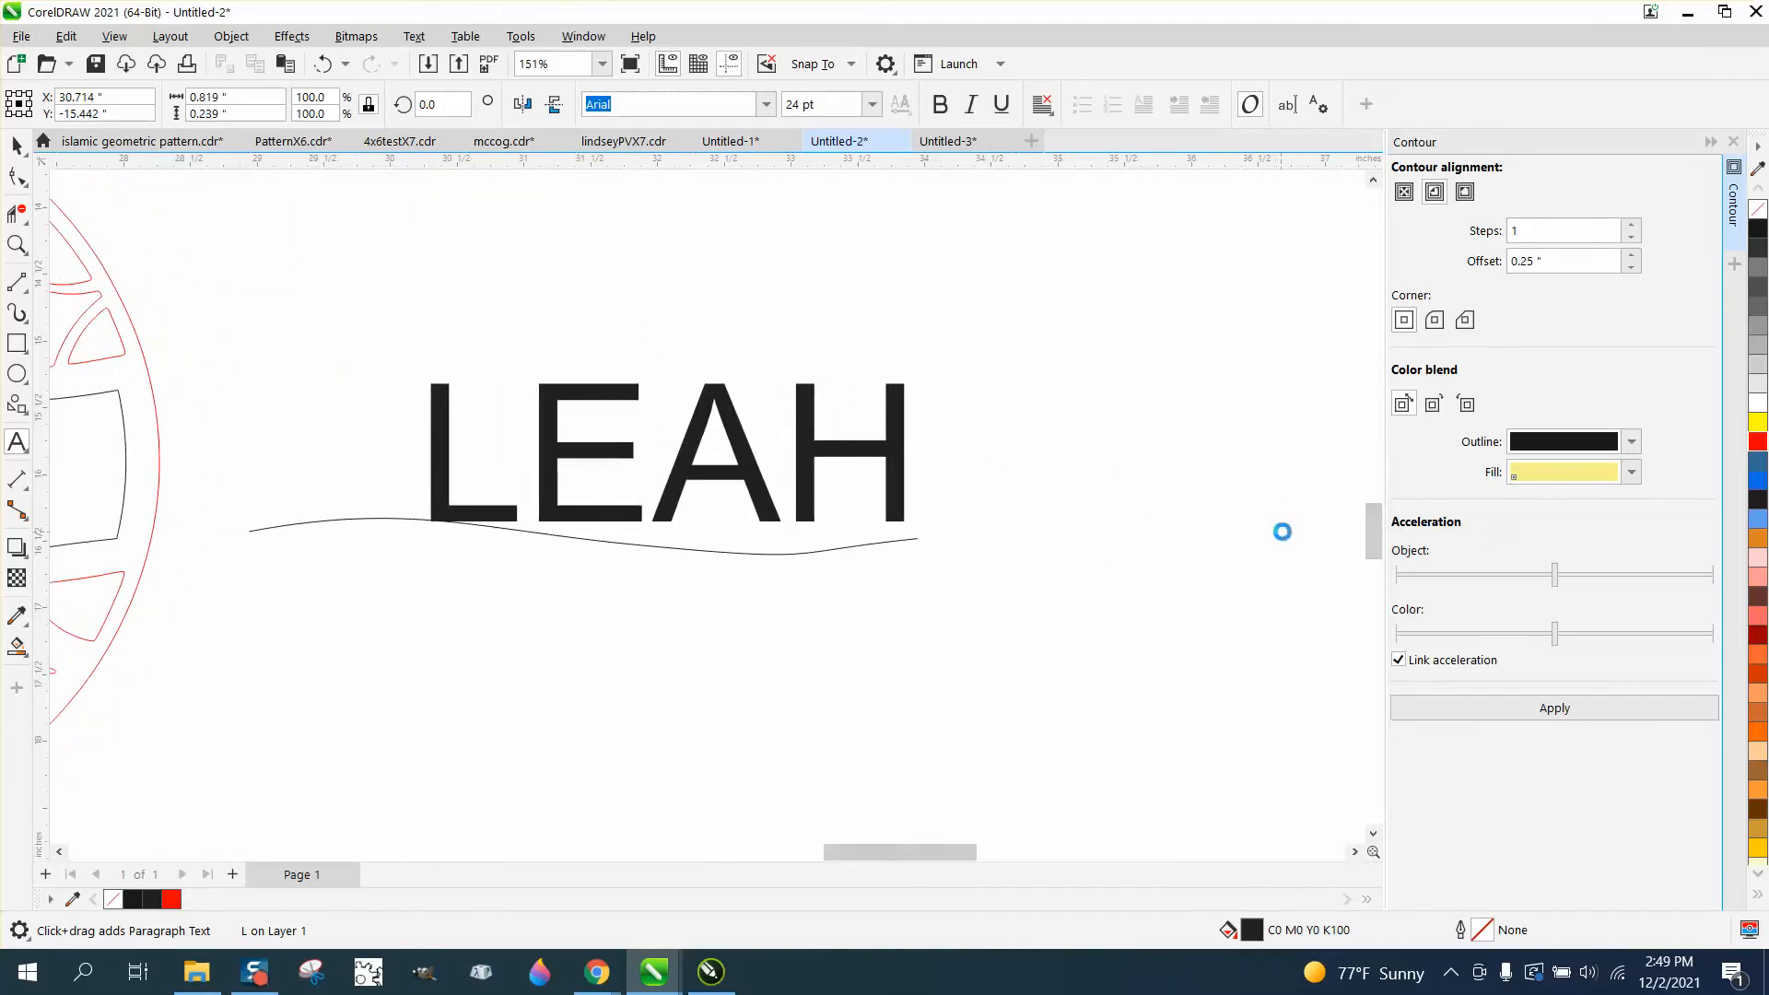
pyautogui.scroll(-2, 1284, 516)
pyautogui.moveTo(877, 471); pyautogui.dragTo(320, 453)
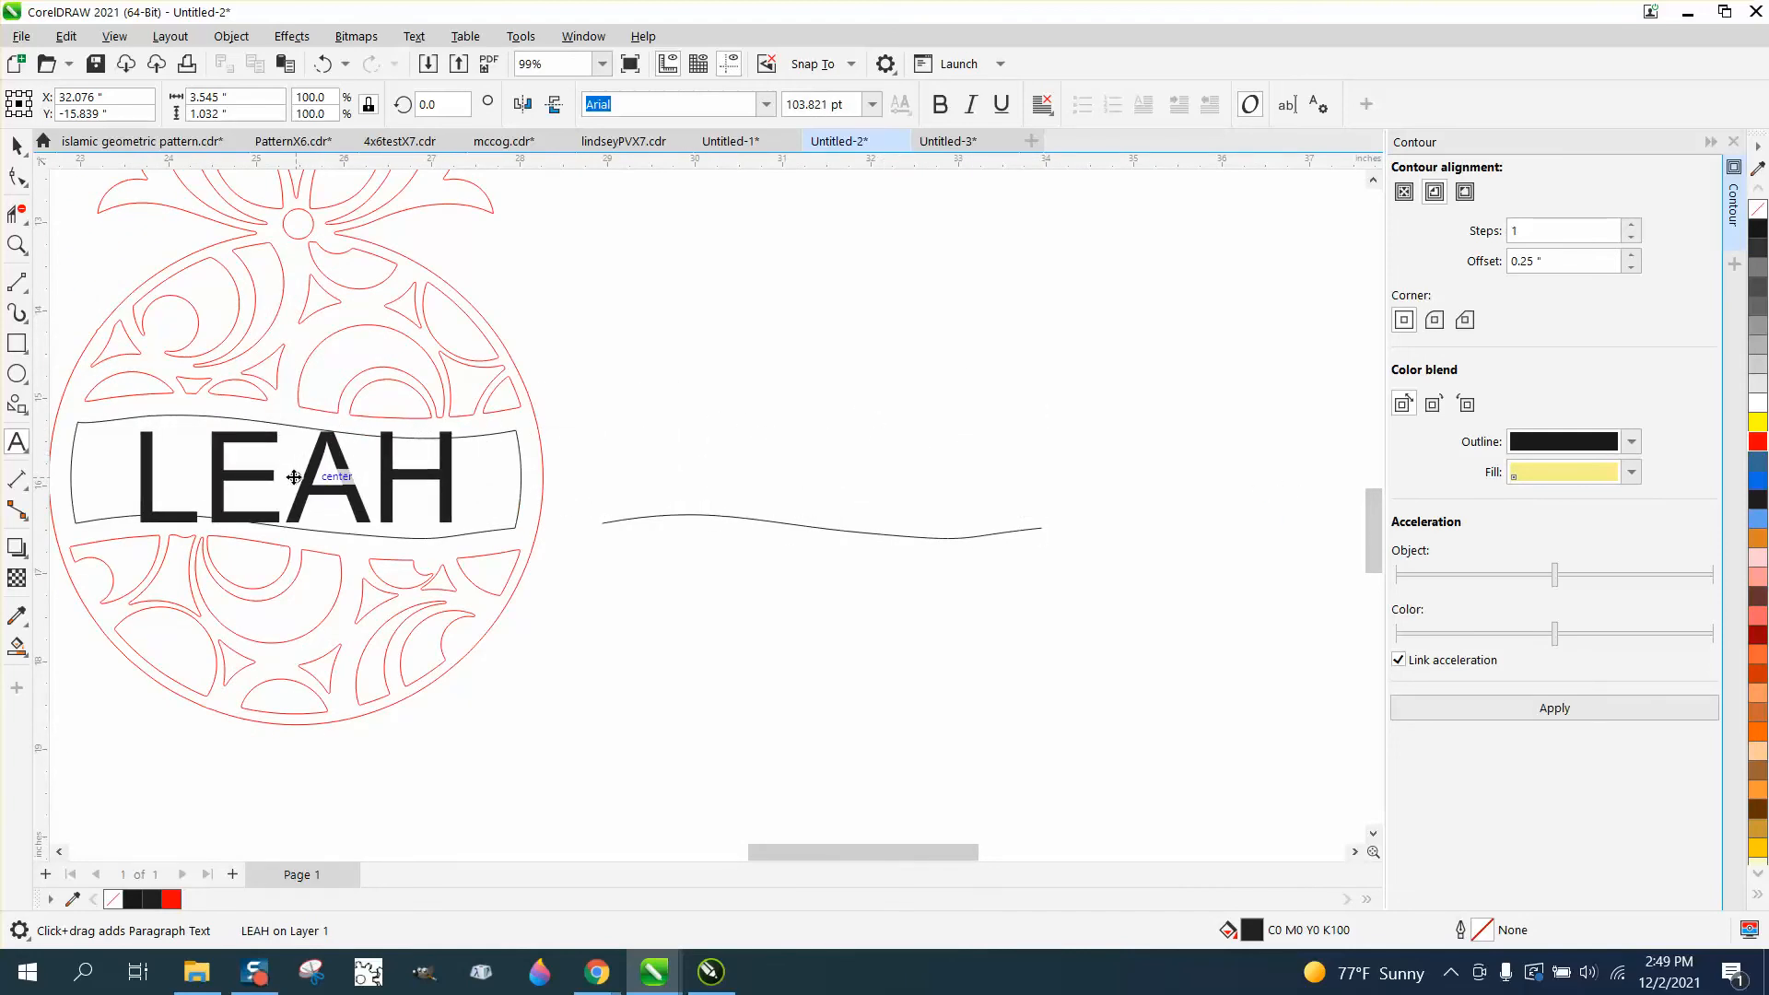
pyautogui.hotkey('ctrl', 'z')
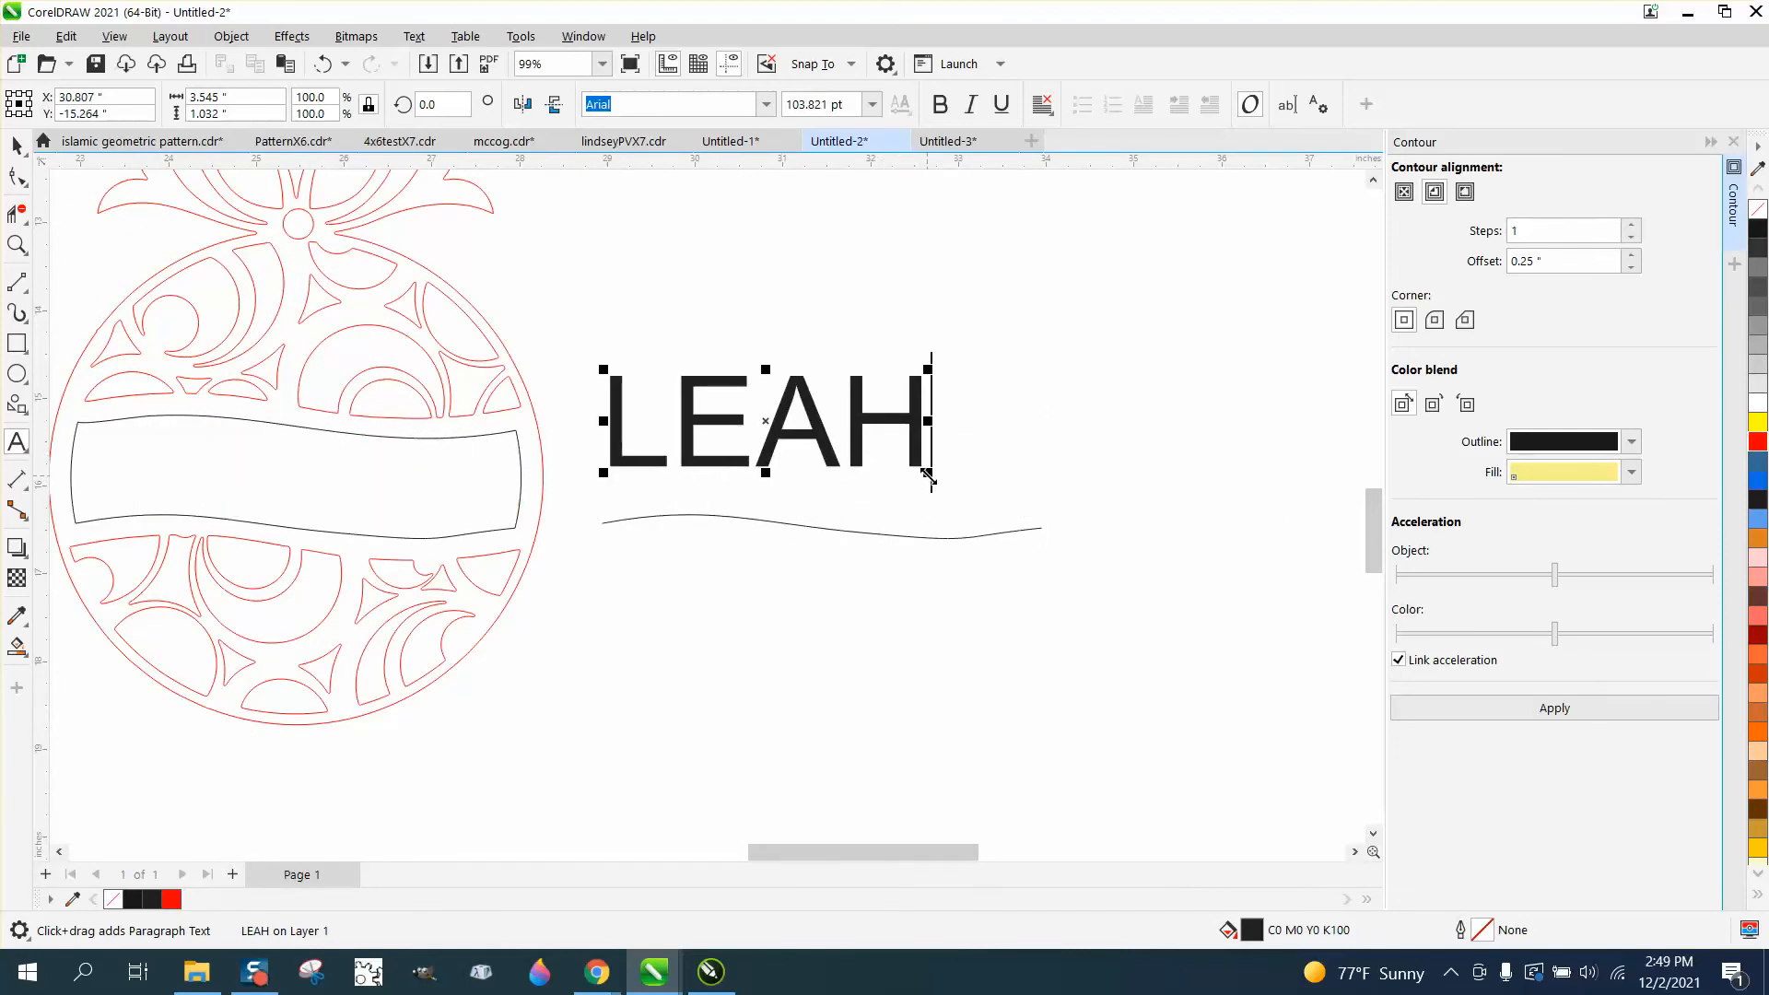
pyautogui.moveTo(928, 472); pyautogui.dragTo(977, 488)
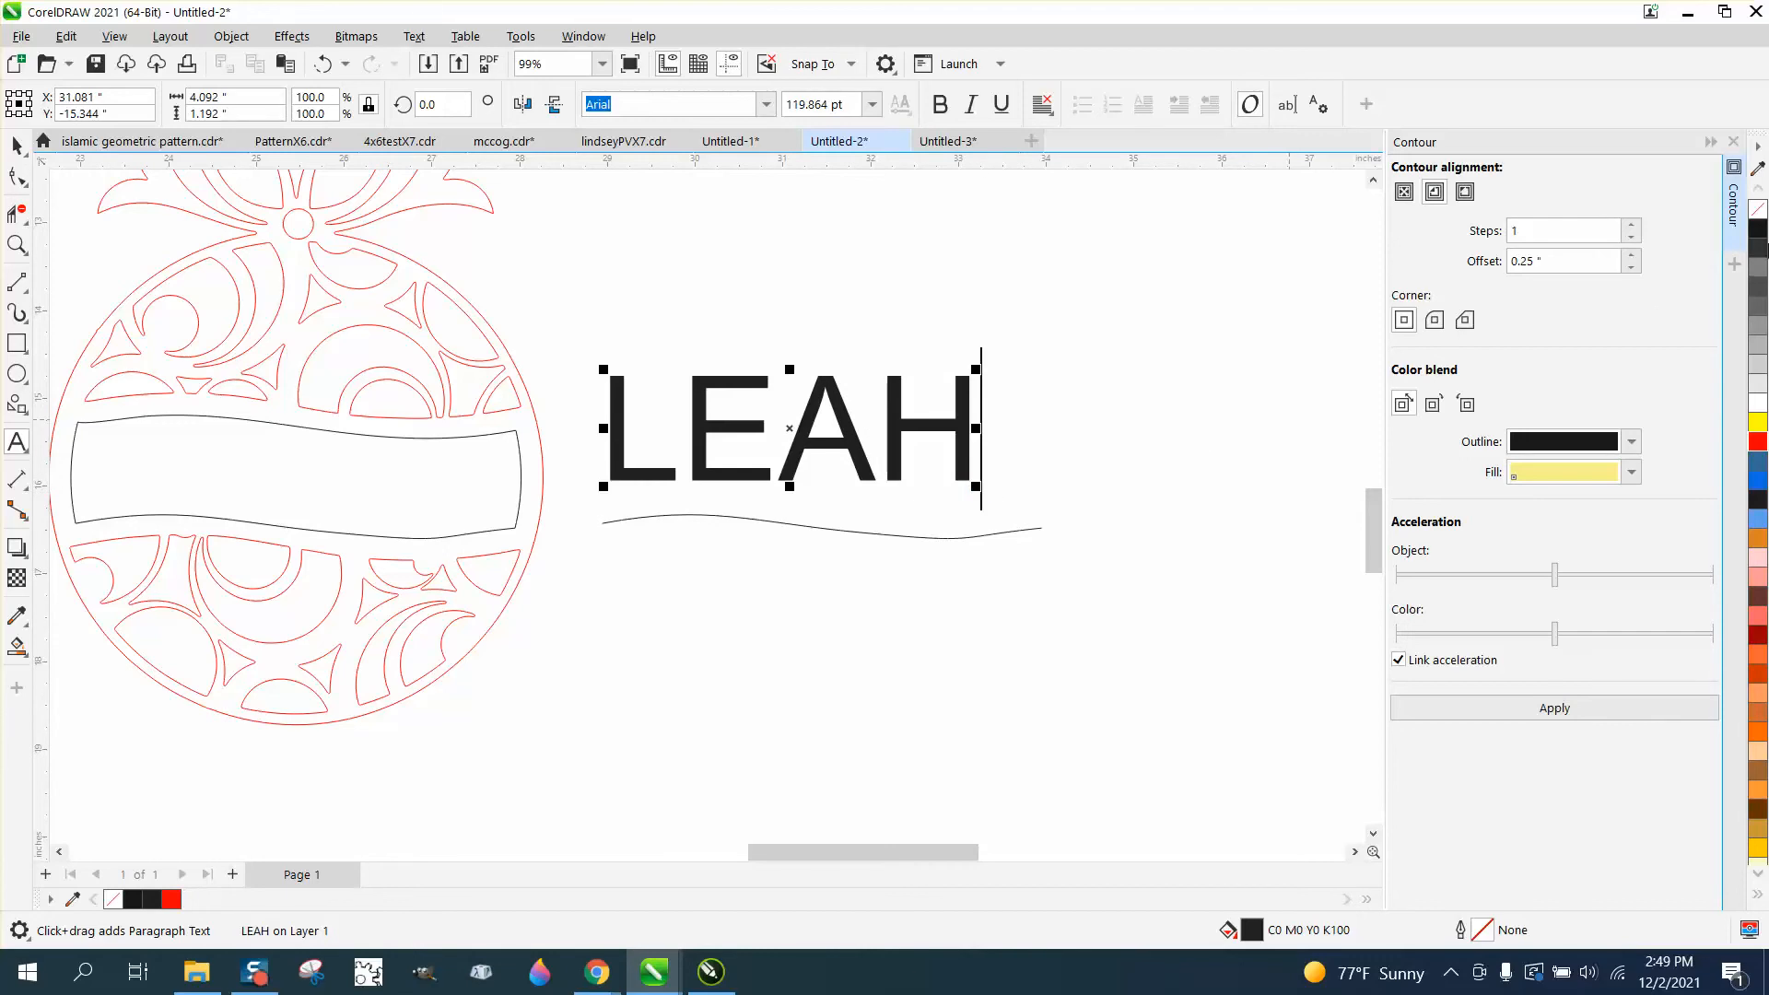
# Remove the name text's fill and give it a red outline
pyautogui.click(1758, 212)
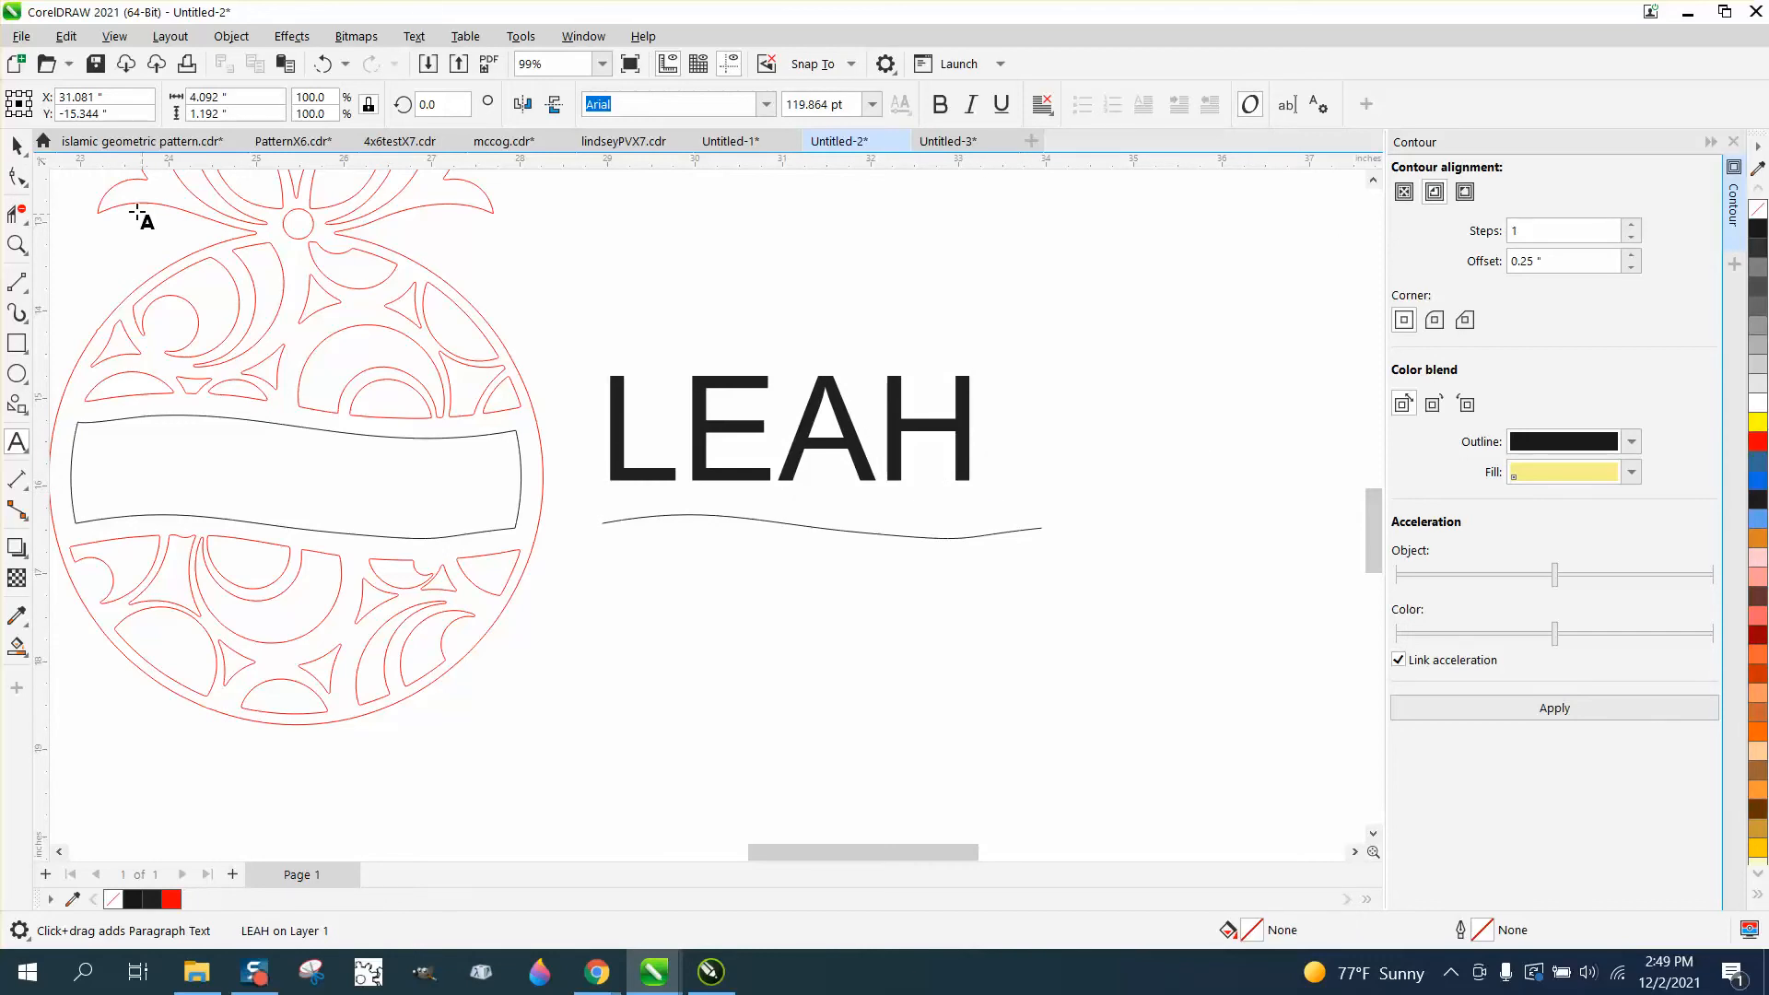
pyautogui.click(16, 144)
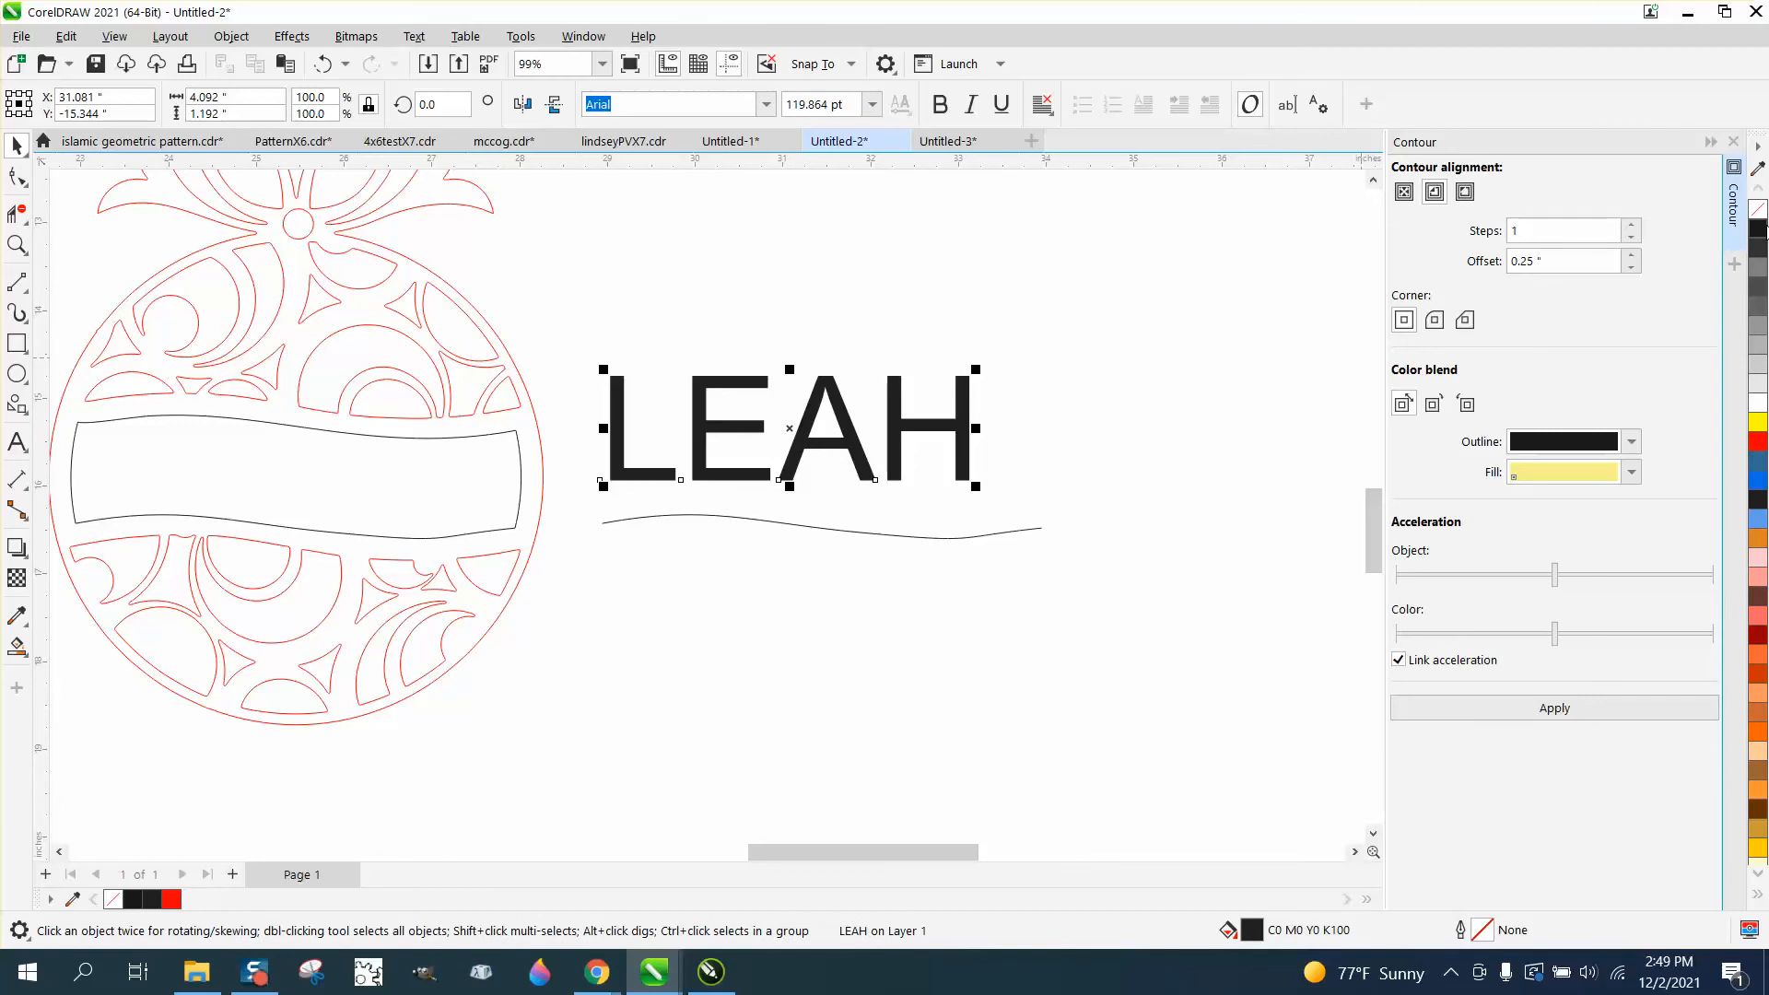
pyautogui.click(1759, 211)
pyautogui.rightClick(1760, 446)
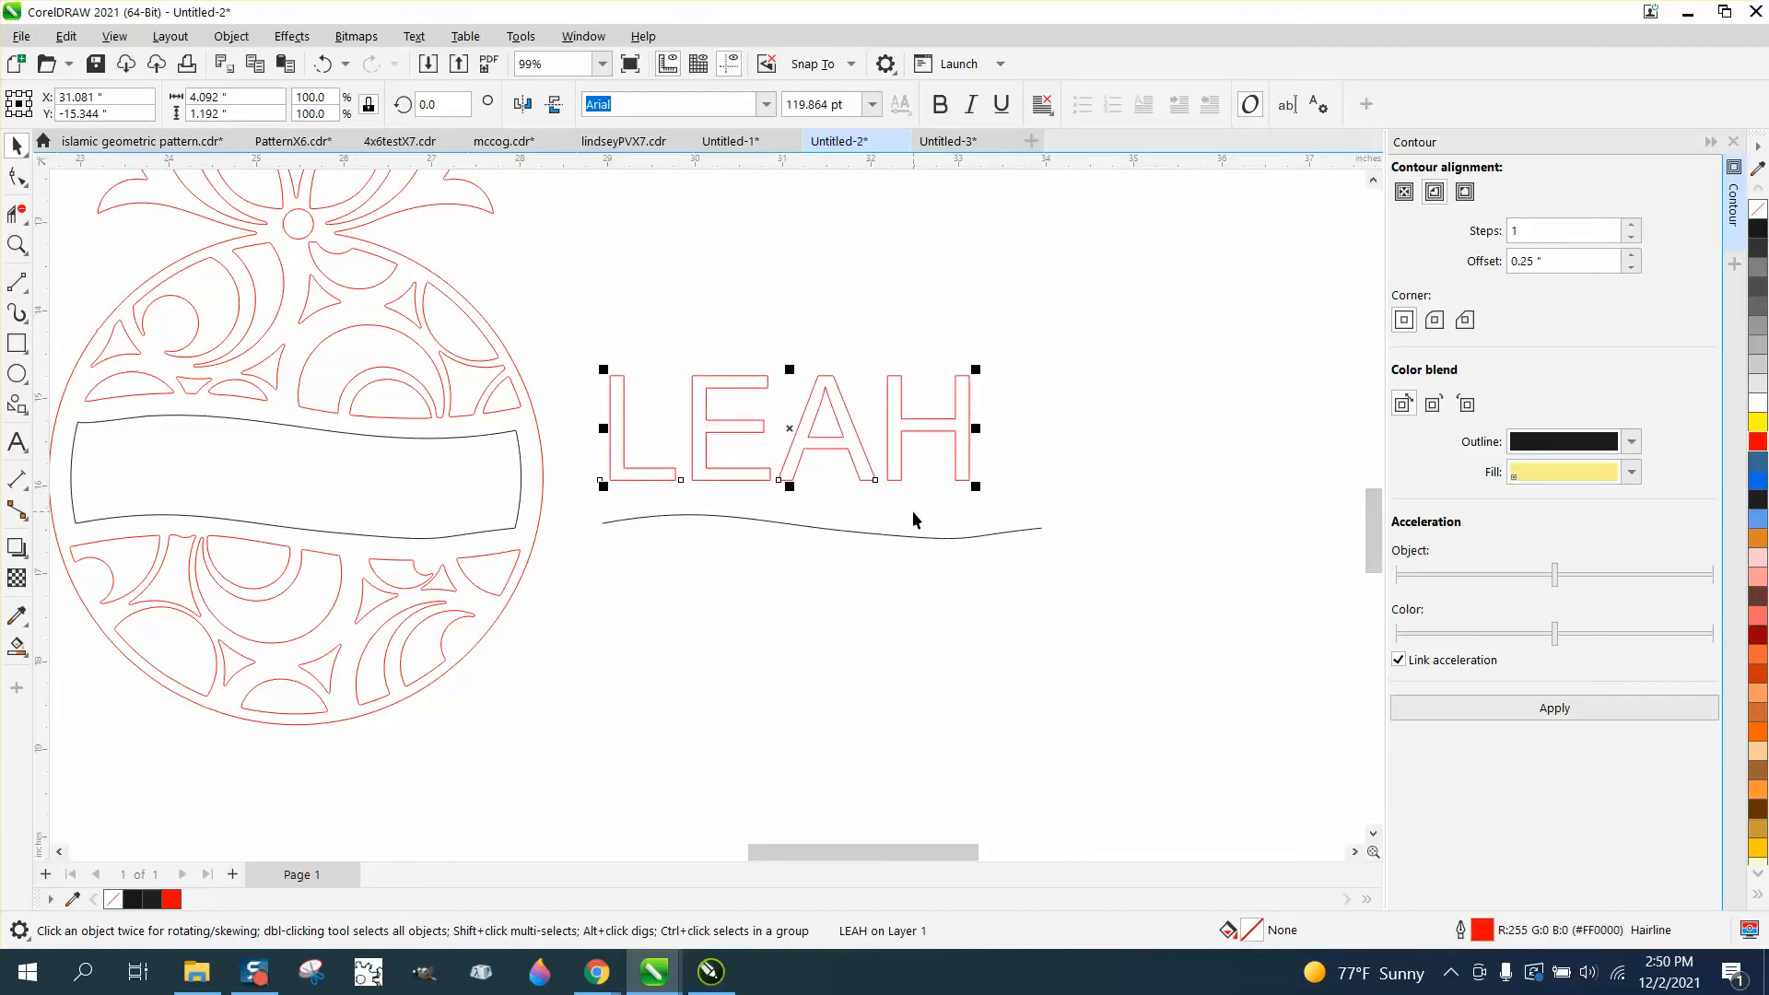
# Fit the name text to the wavy line as its path, starting near the line's left end
pyautogui.click(414, 37)
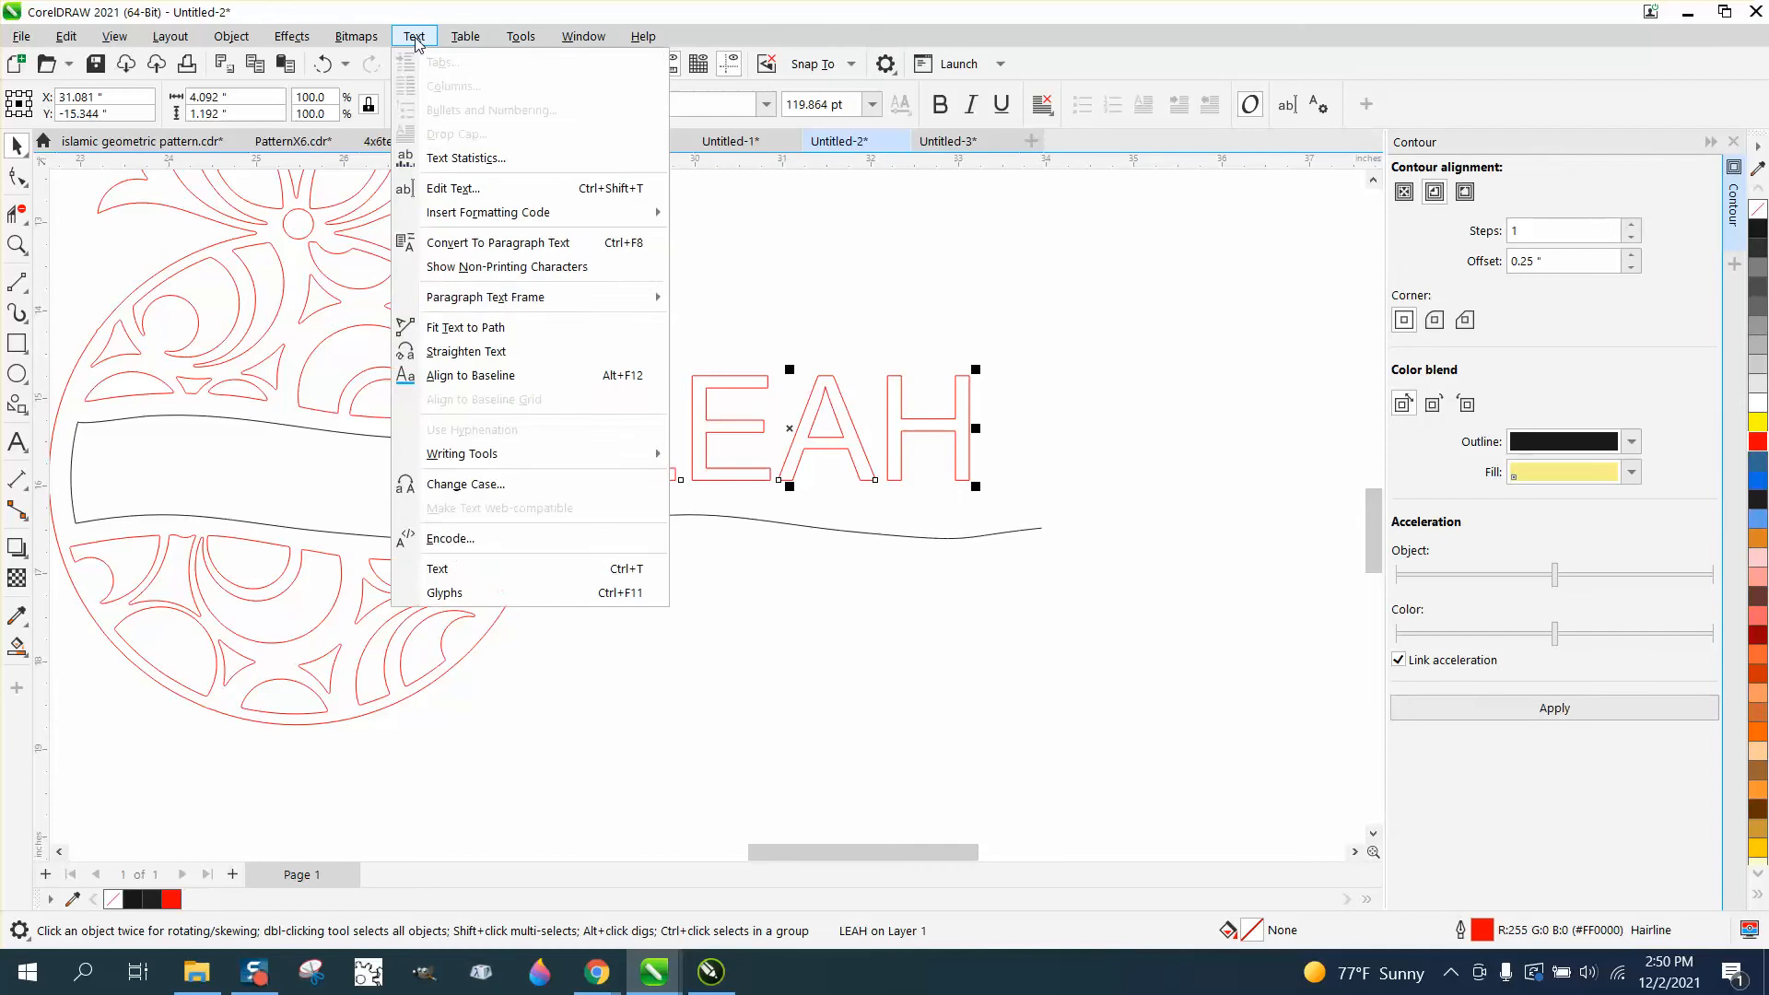
pyautogui.click(456, 327)
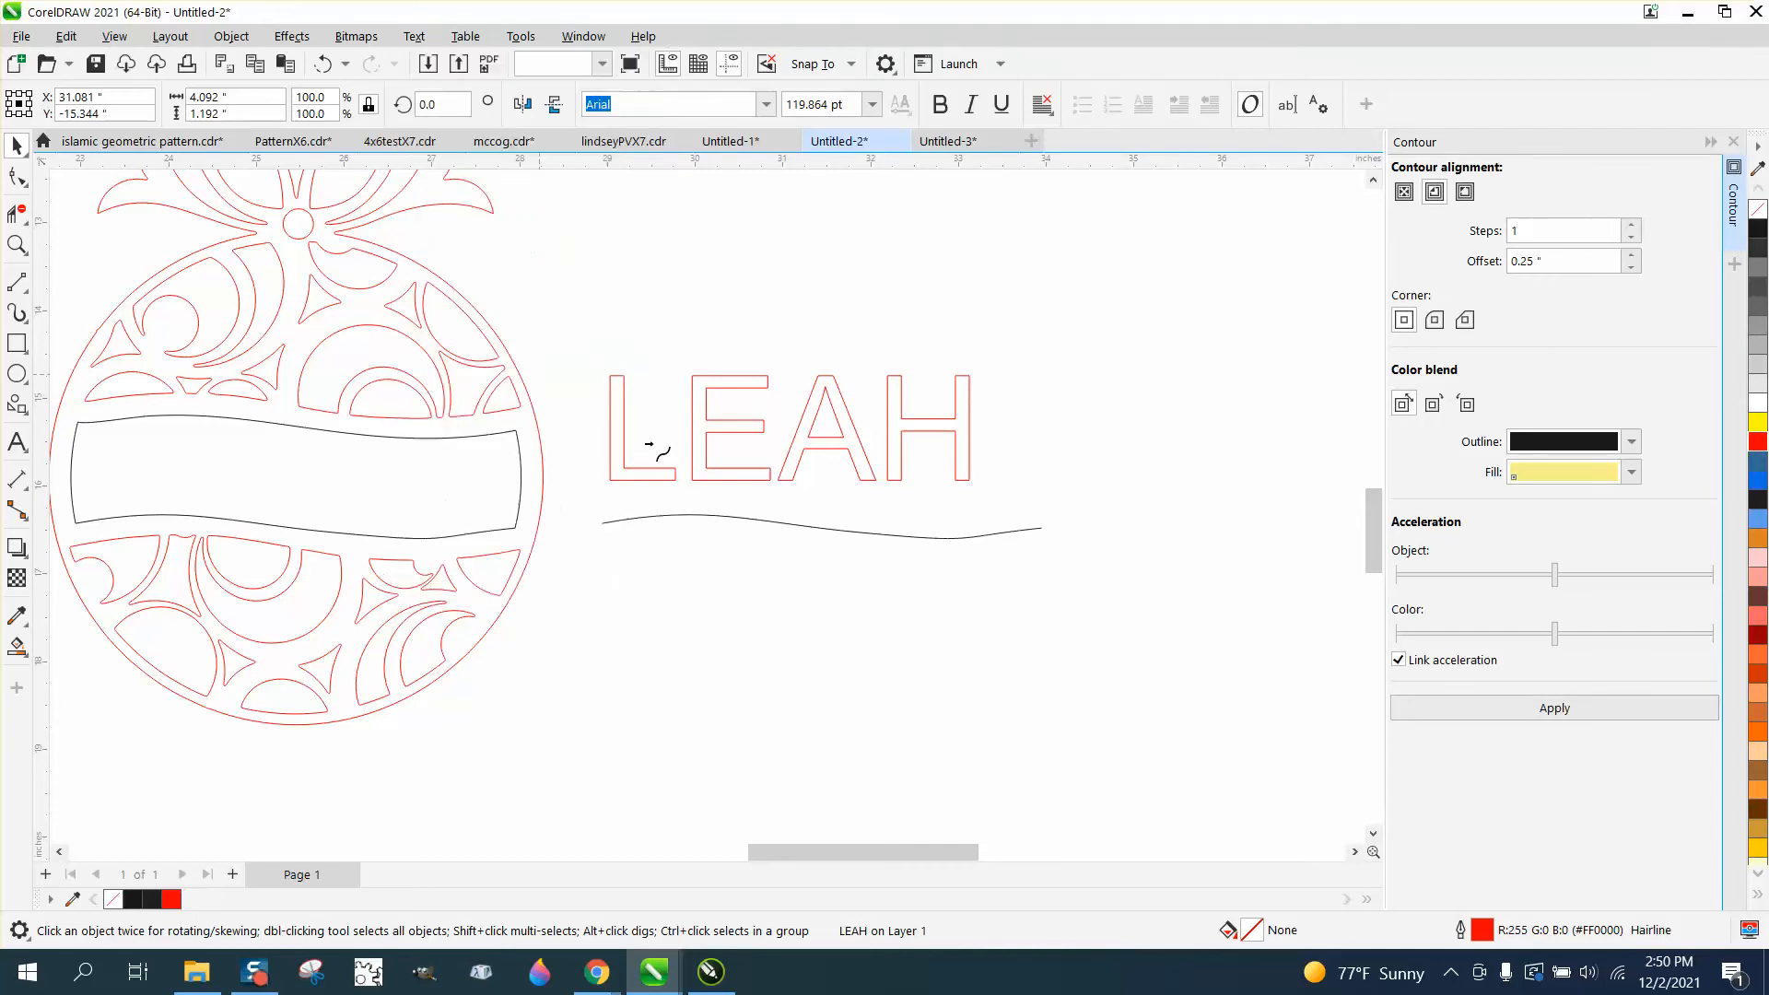
pyautogui.click(643, 521)
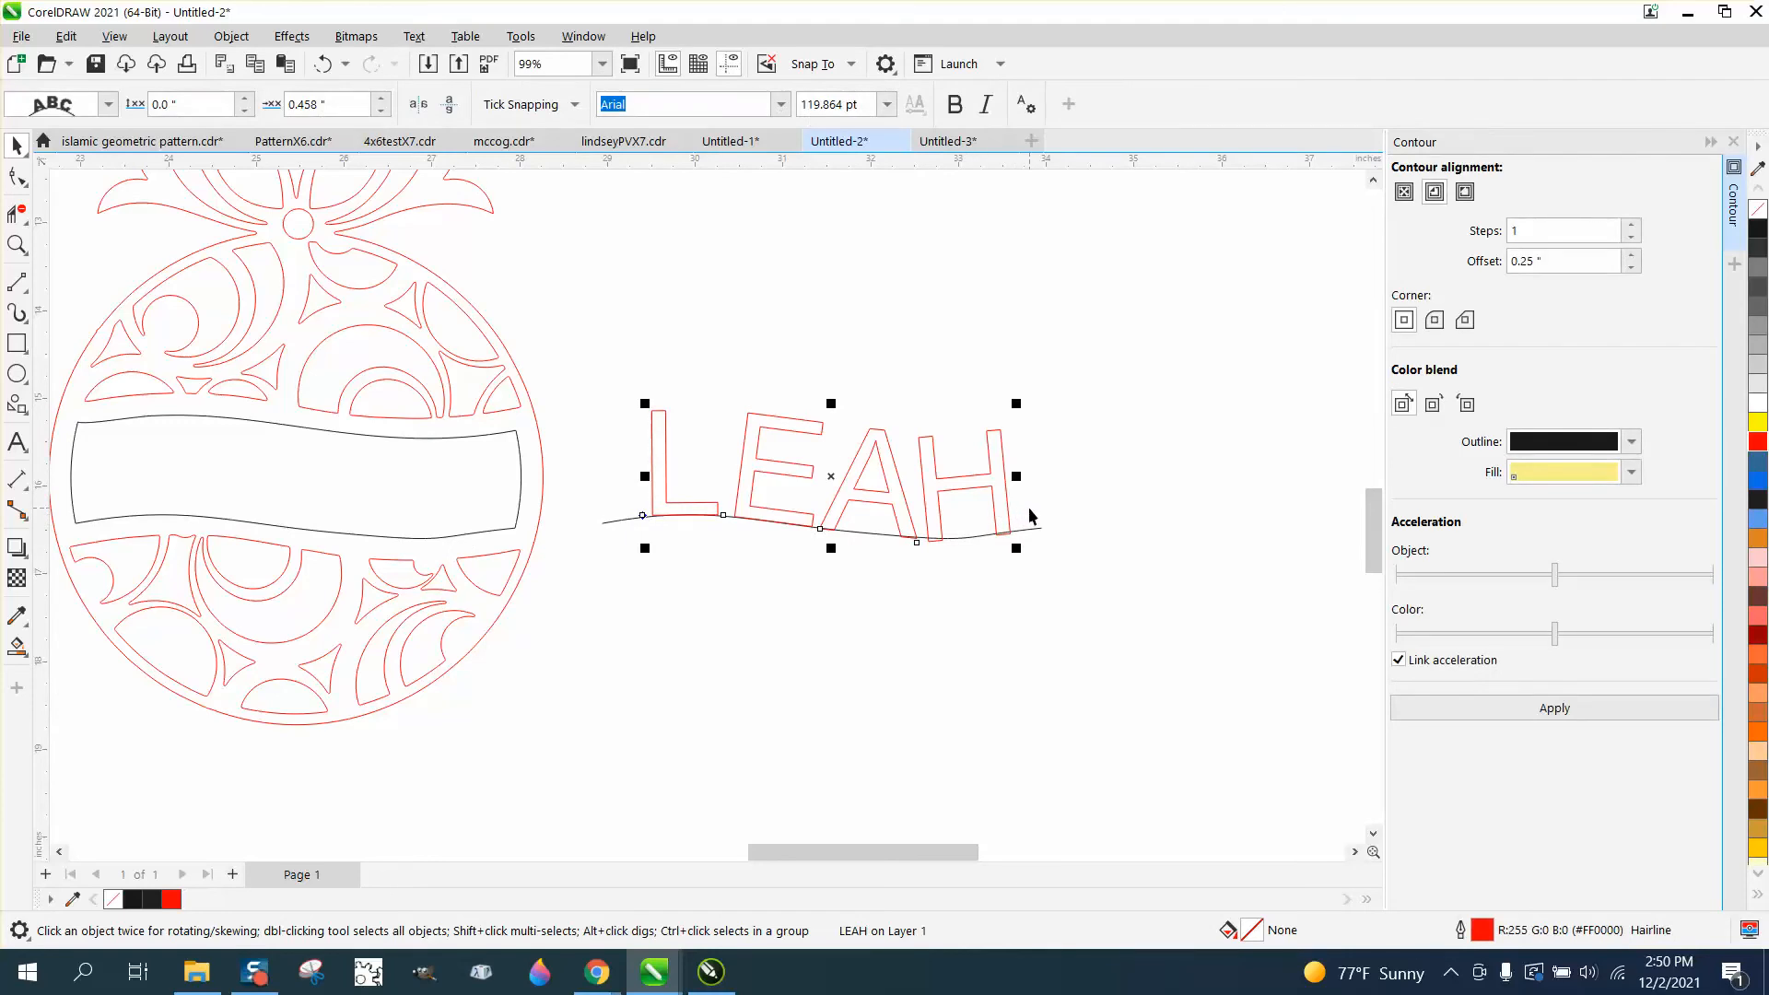
# Select the name together with its path and break the text apart from the wavy line
pyautogui.moveTo(583, 358); pyautogui.dragTo(658, 471)
pyautogui.moveTo(1171, 642); pyautogui.dragTo(1171, 642)
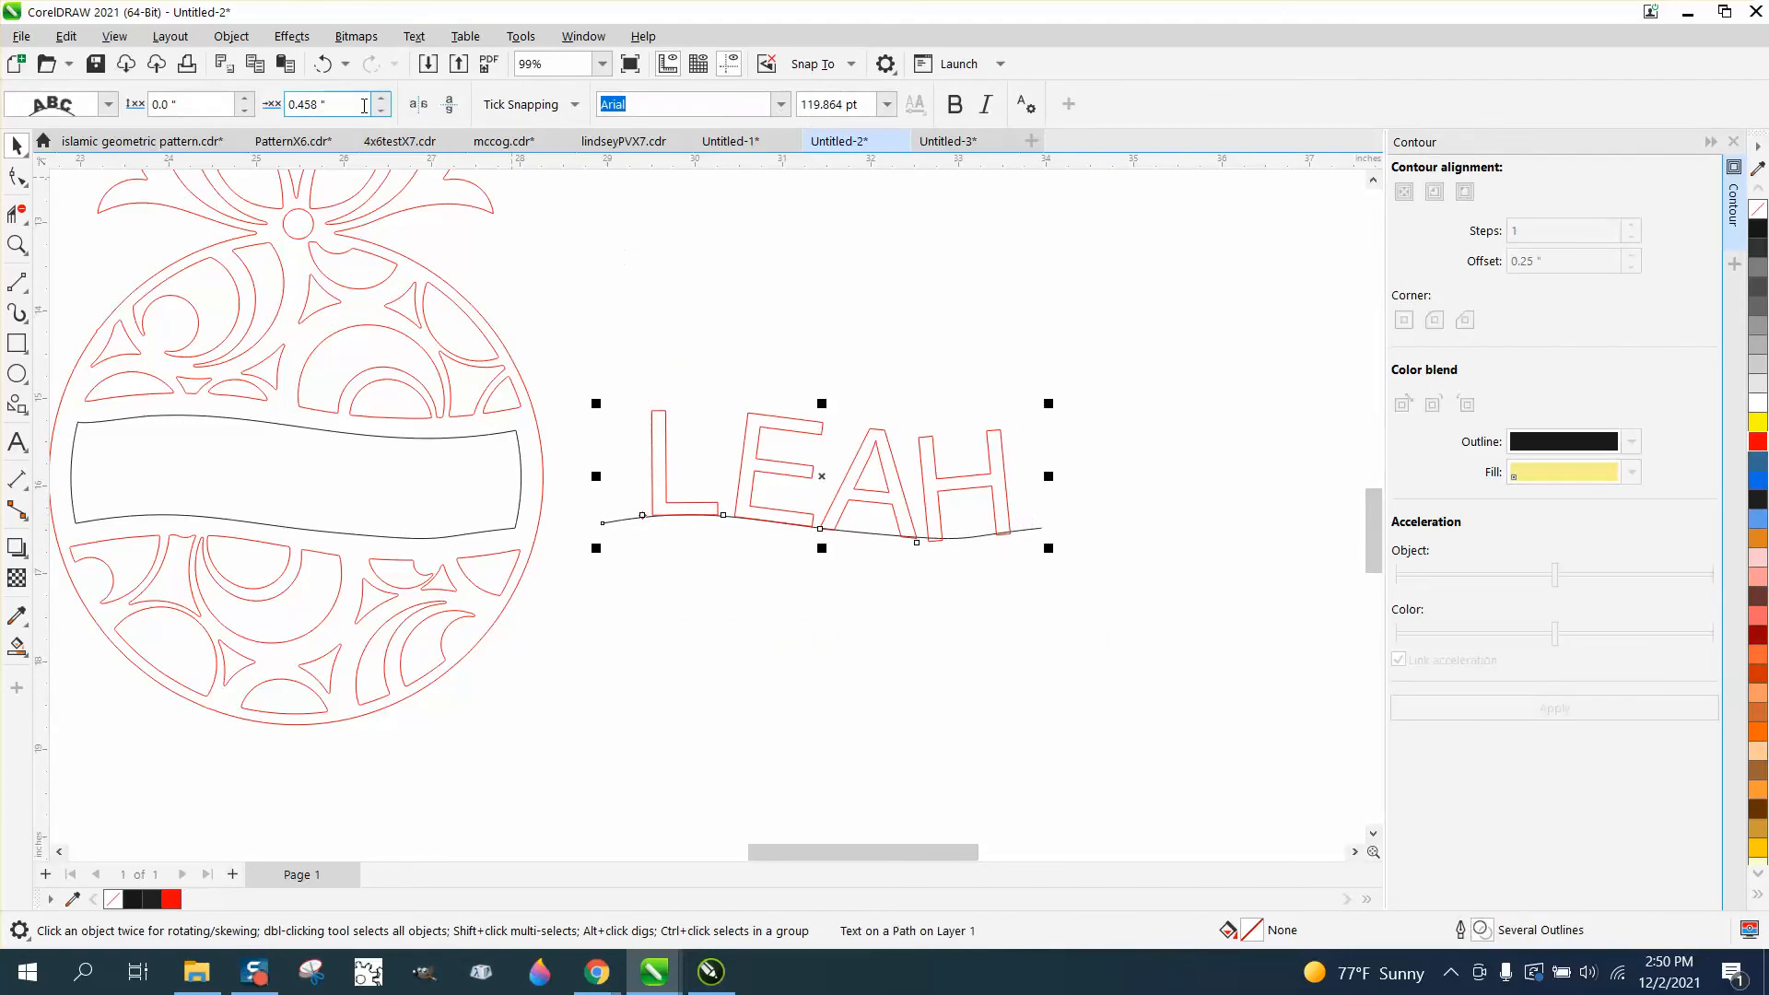
pyautogui.click(231, 36)
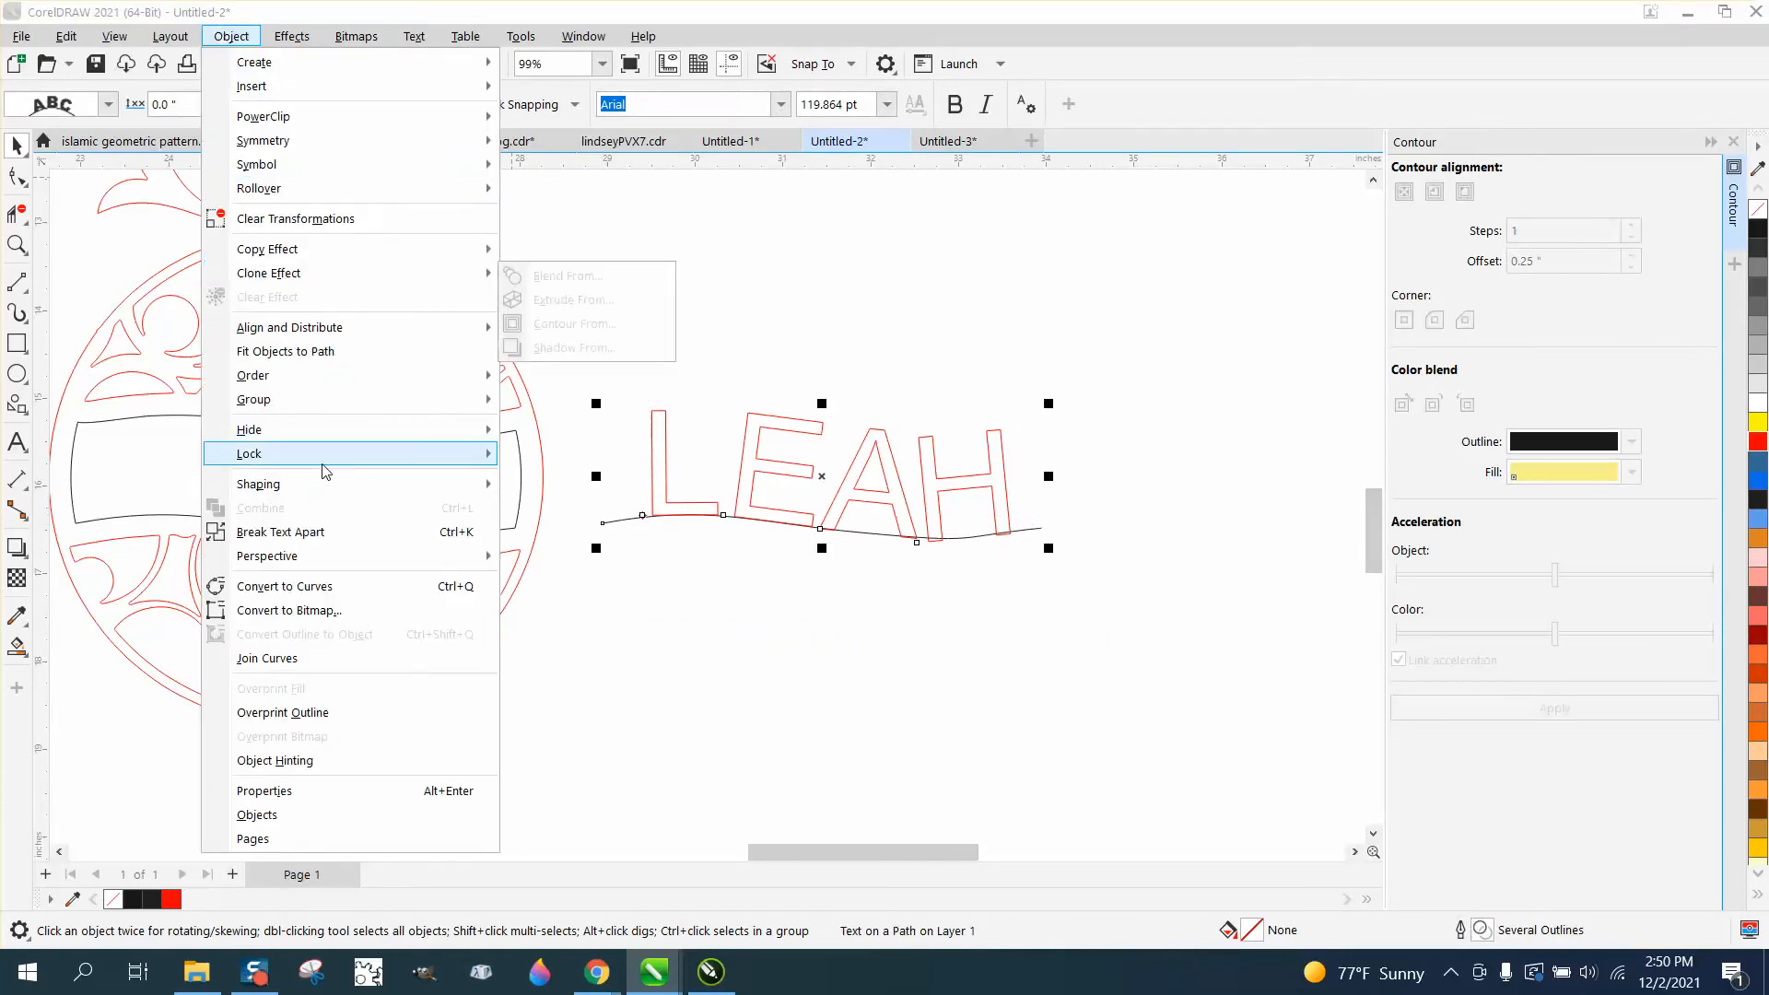
pyautogui.moveTo(323, 466)
pyautogui.click(280, 532)
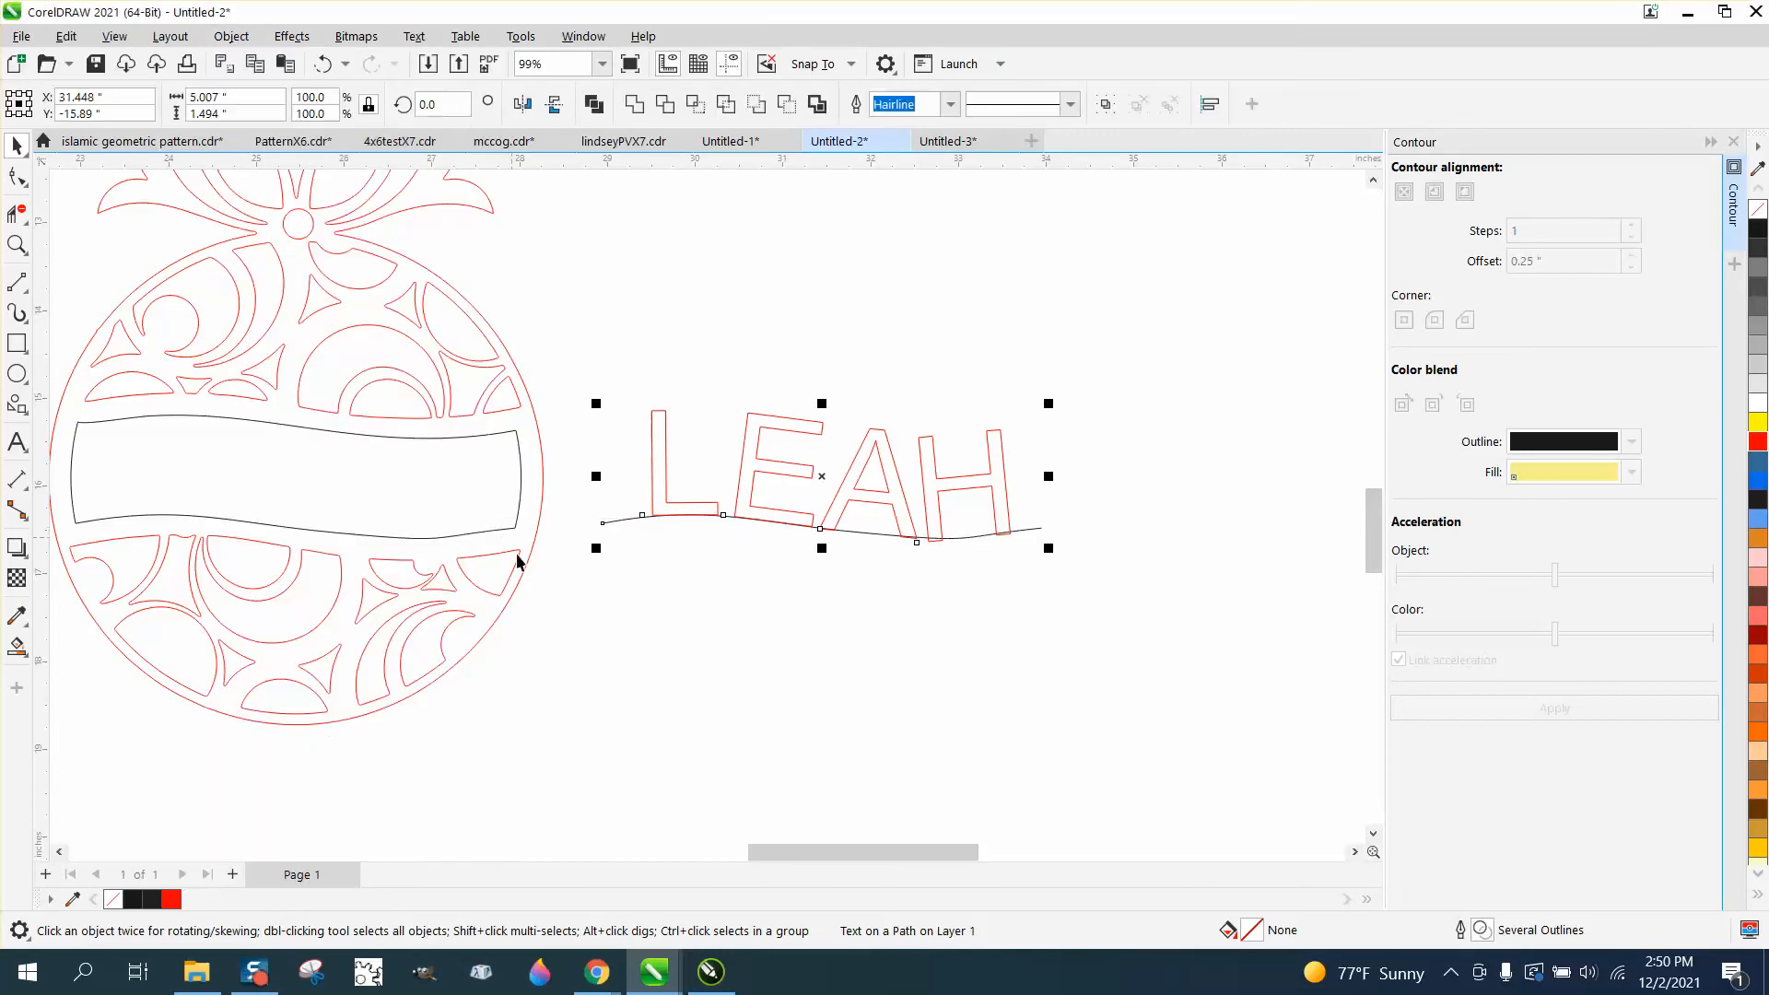
# Move the curved name one 6-inch nudge left into the ornament's banner and delete the leftover wavy line
pyautogui.click(666, 475)
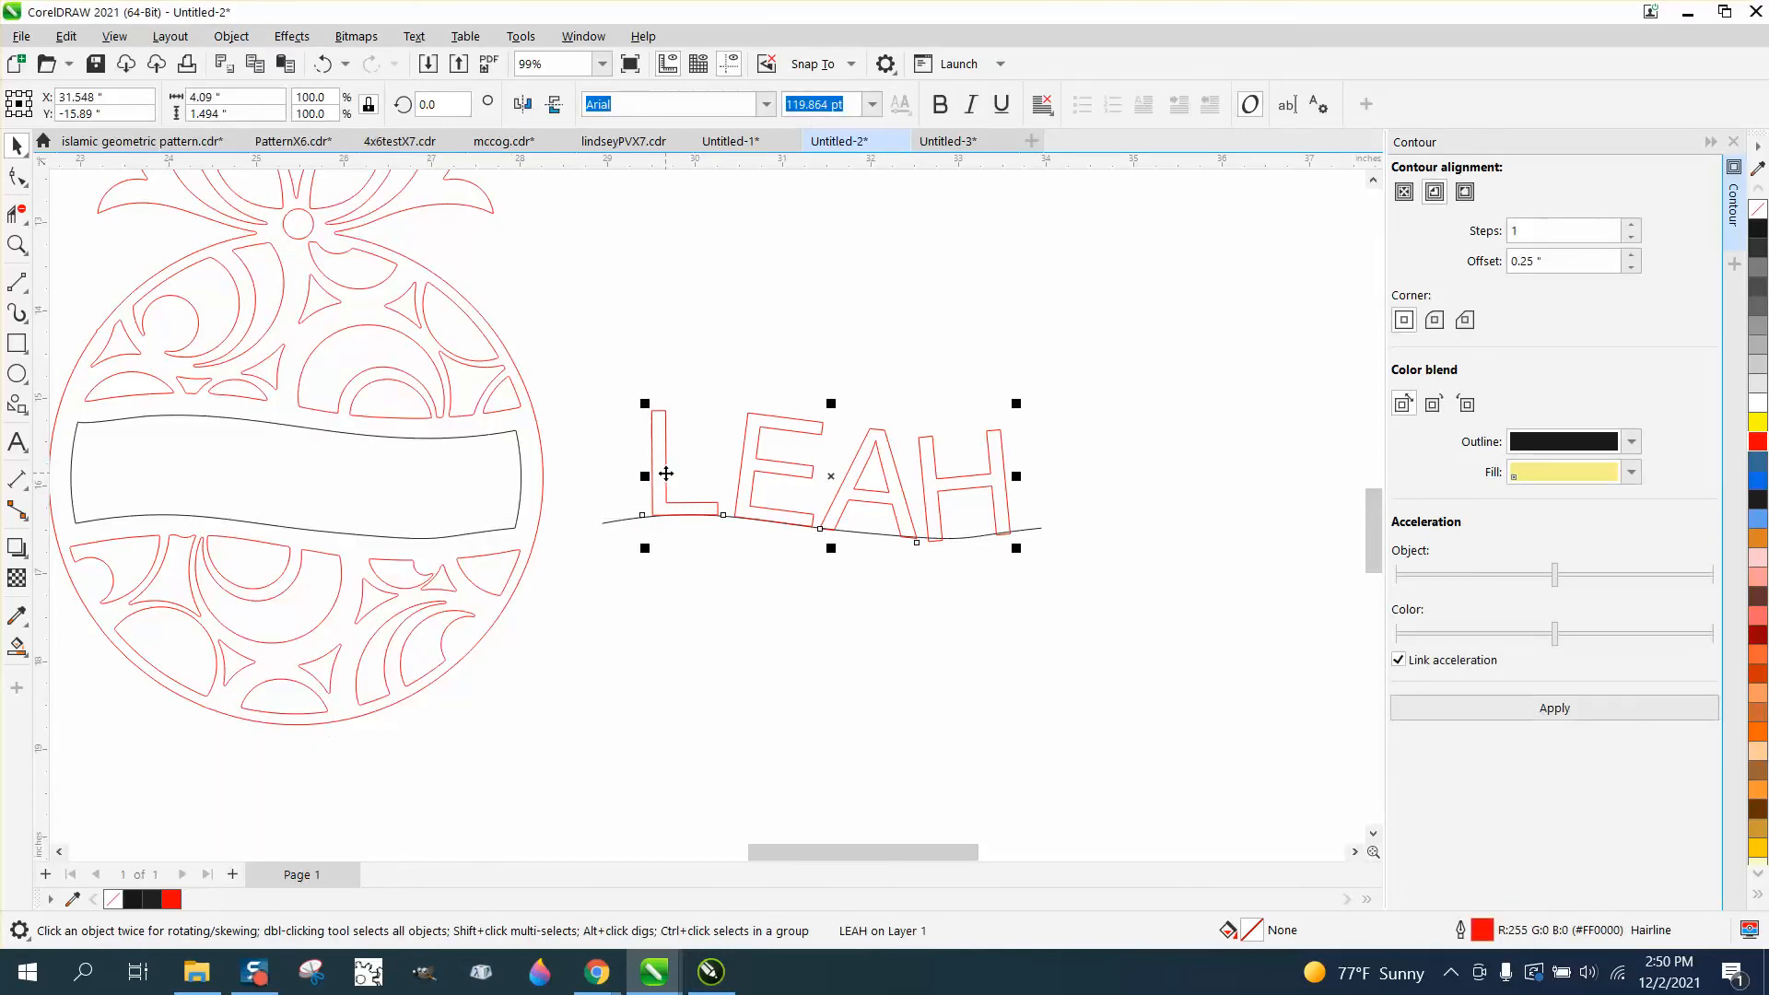
pyautogui.press('Left')
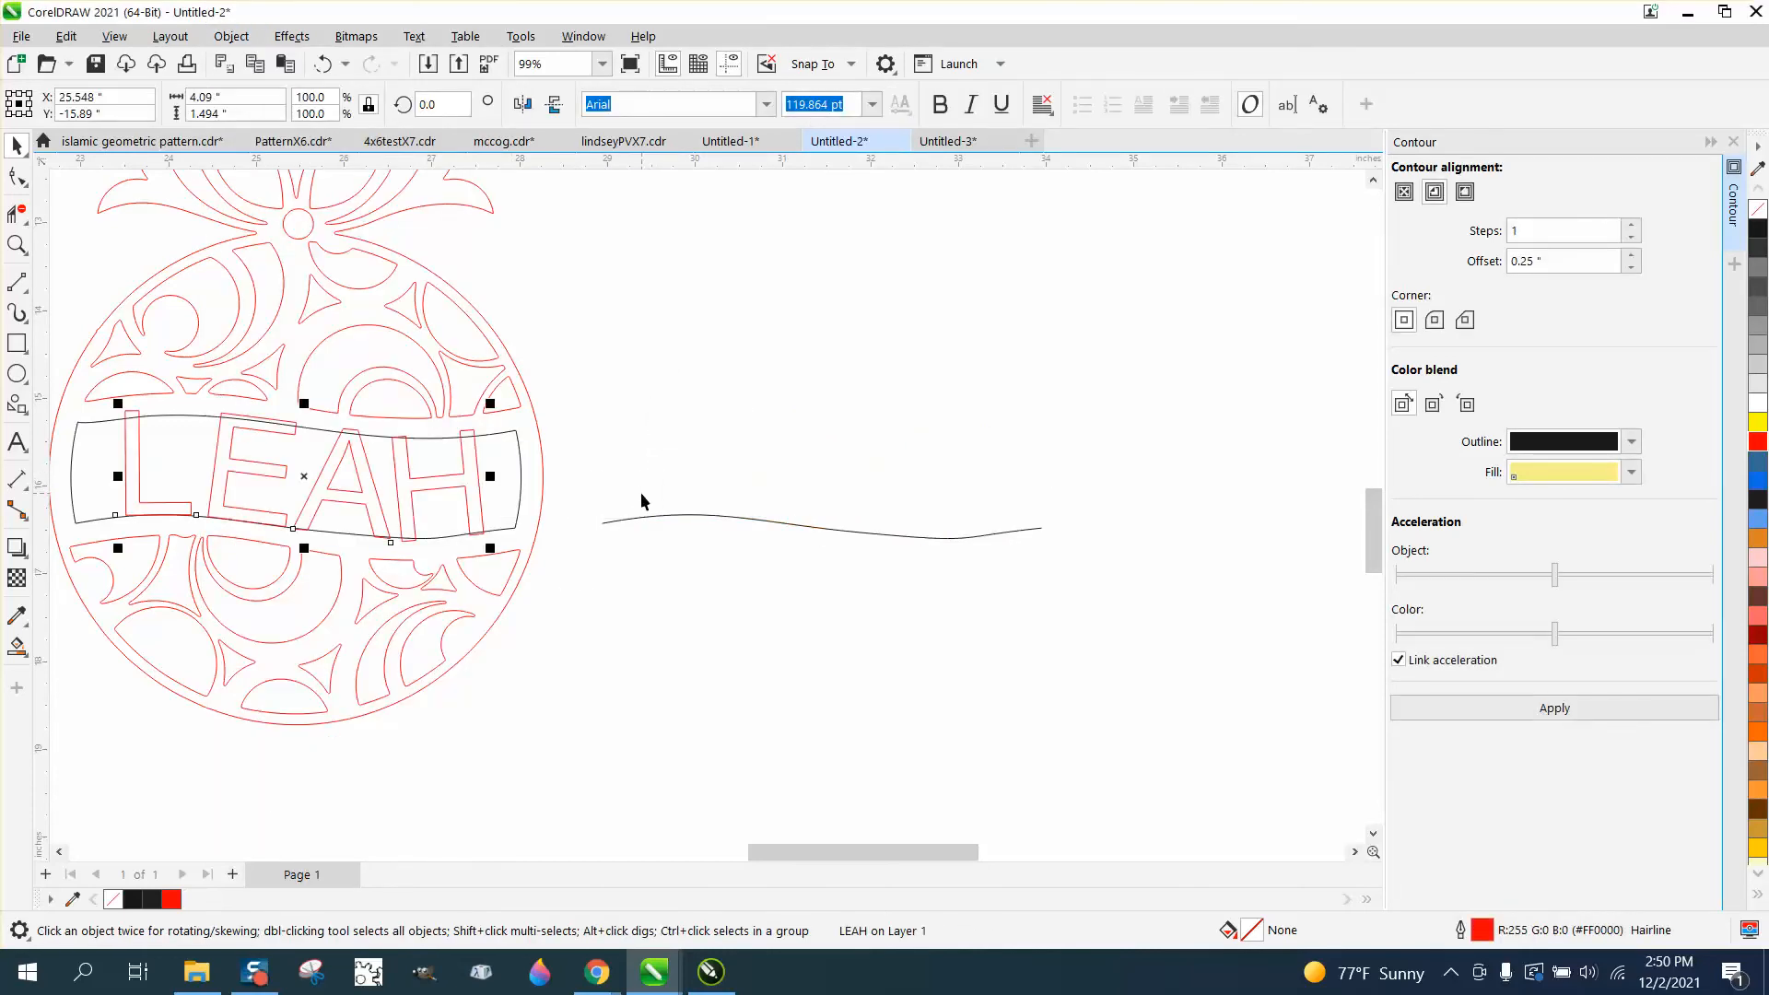
pyautogui.click(683, 516)
pyautogui.press('Delete')
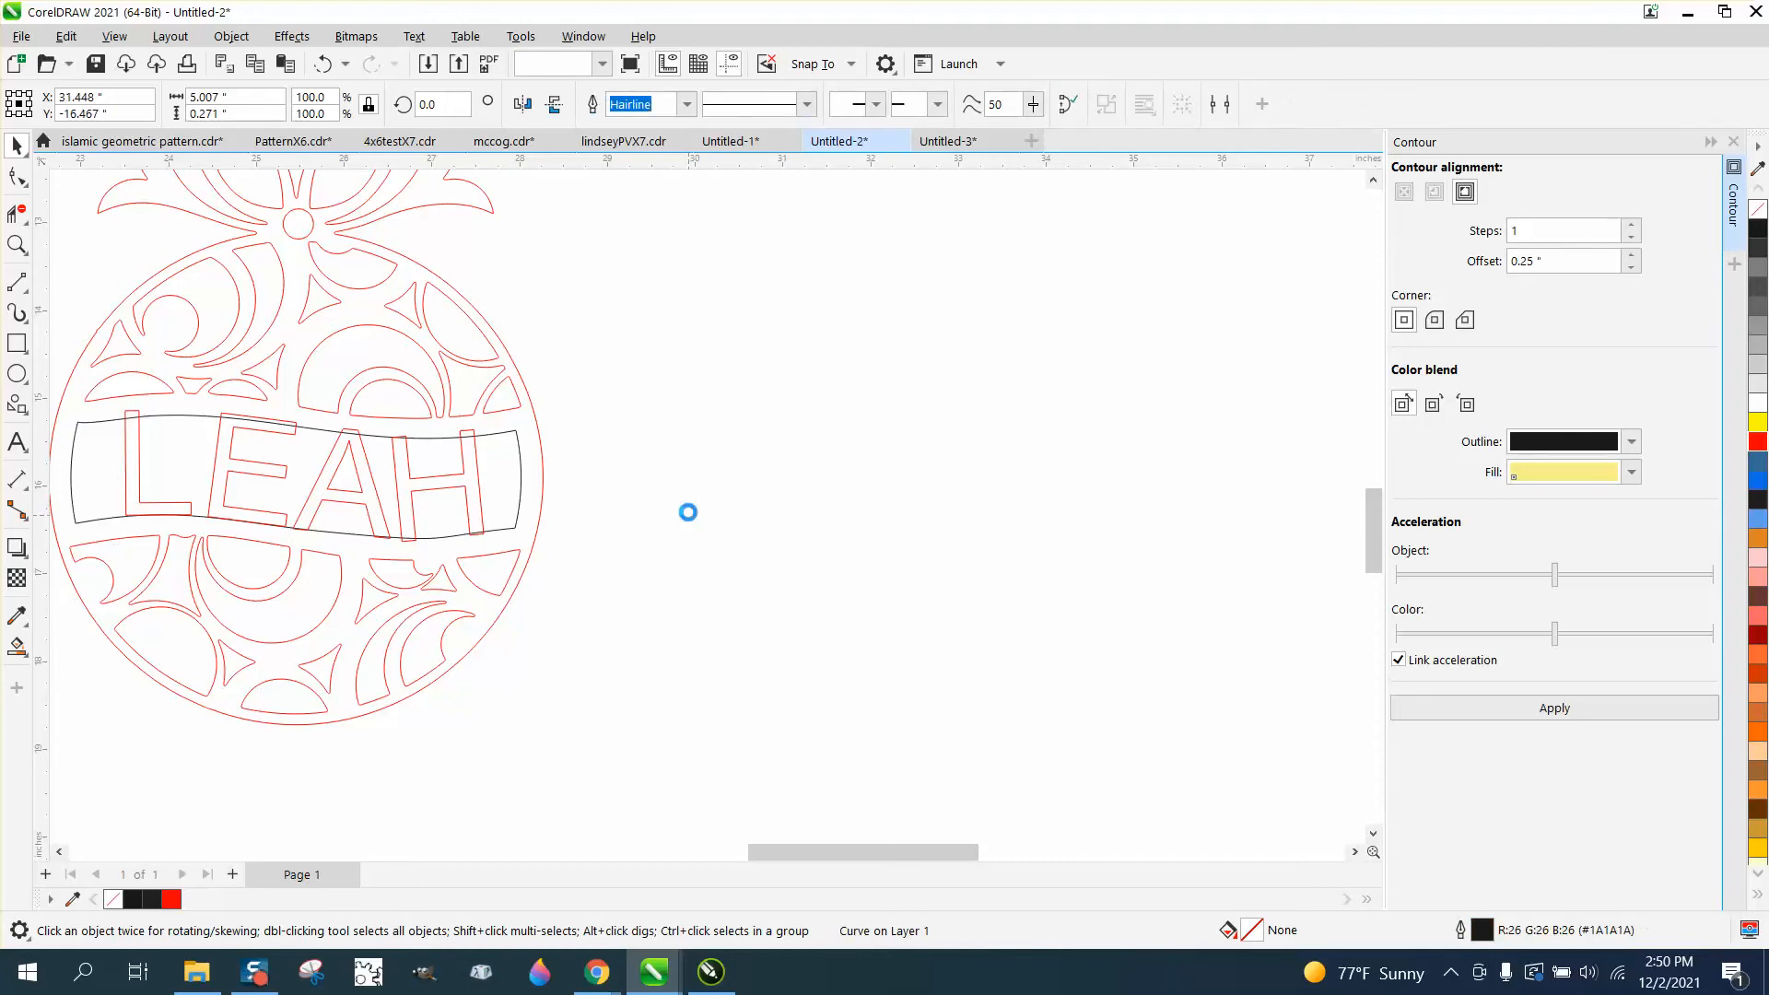
# Reshape the left half of the banner's lower edge with its curve handles so it bows slightly upward into the first letters
pyautogui.click(16, 245)
pyautogui.moveTo(64, 351); pyautogui.dragTo(781, 616)
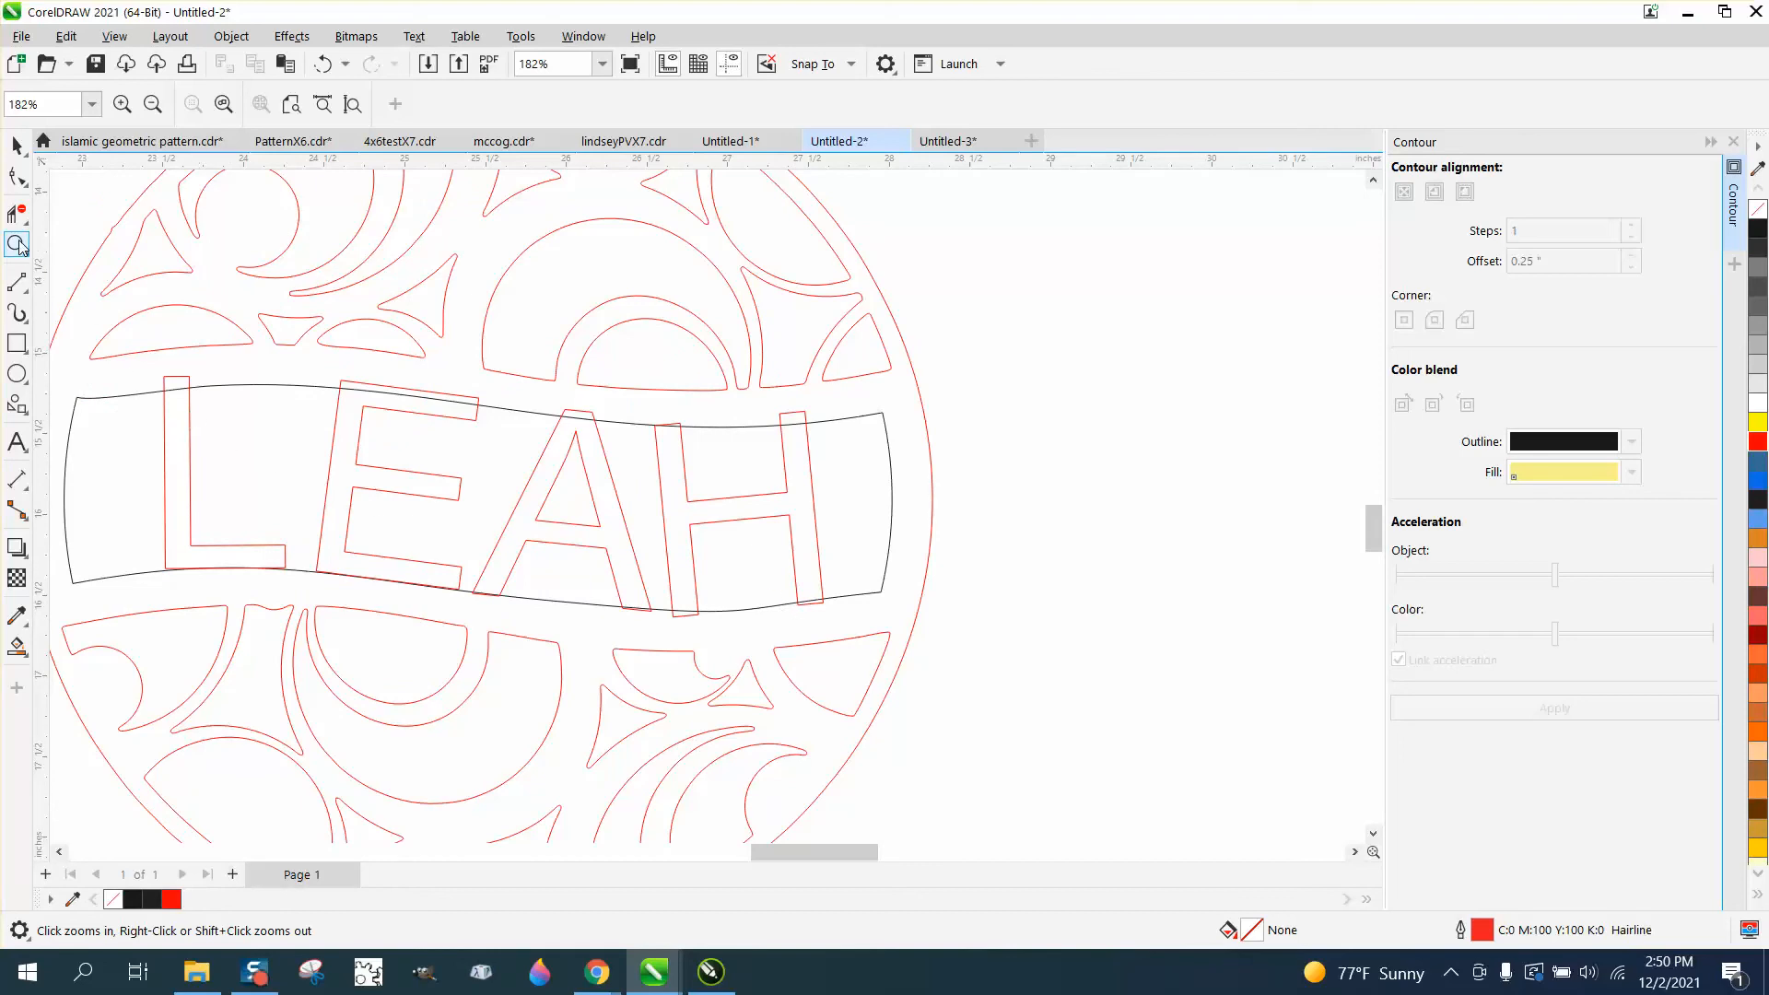
pyautogui.moveTo(100, 396); pyautogui.dragTo(549, 687)
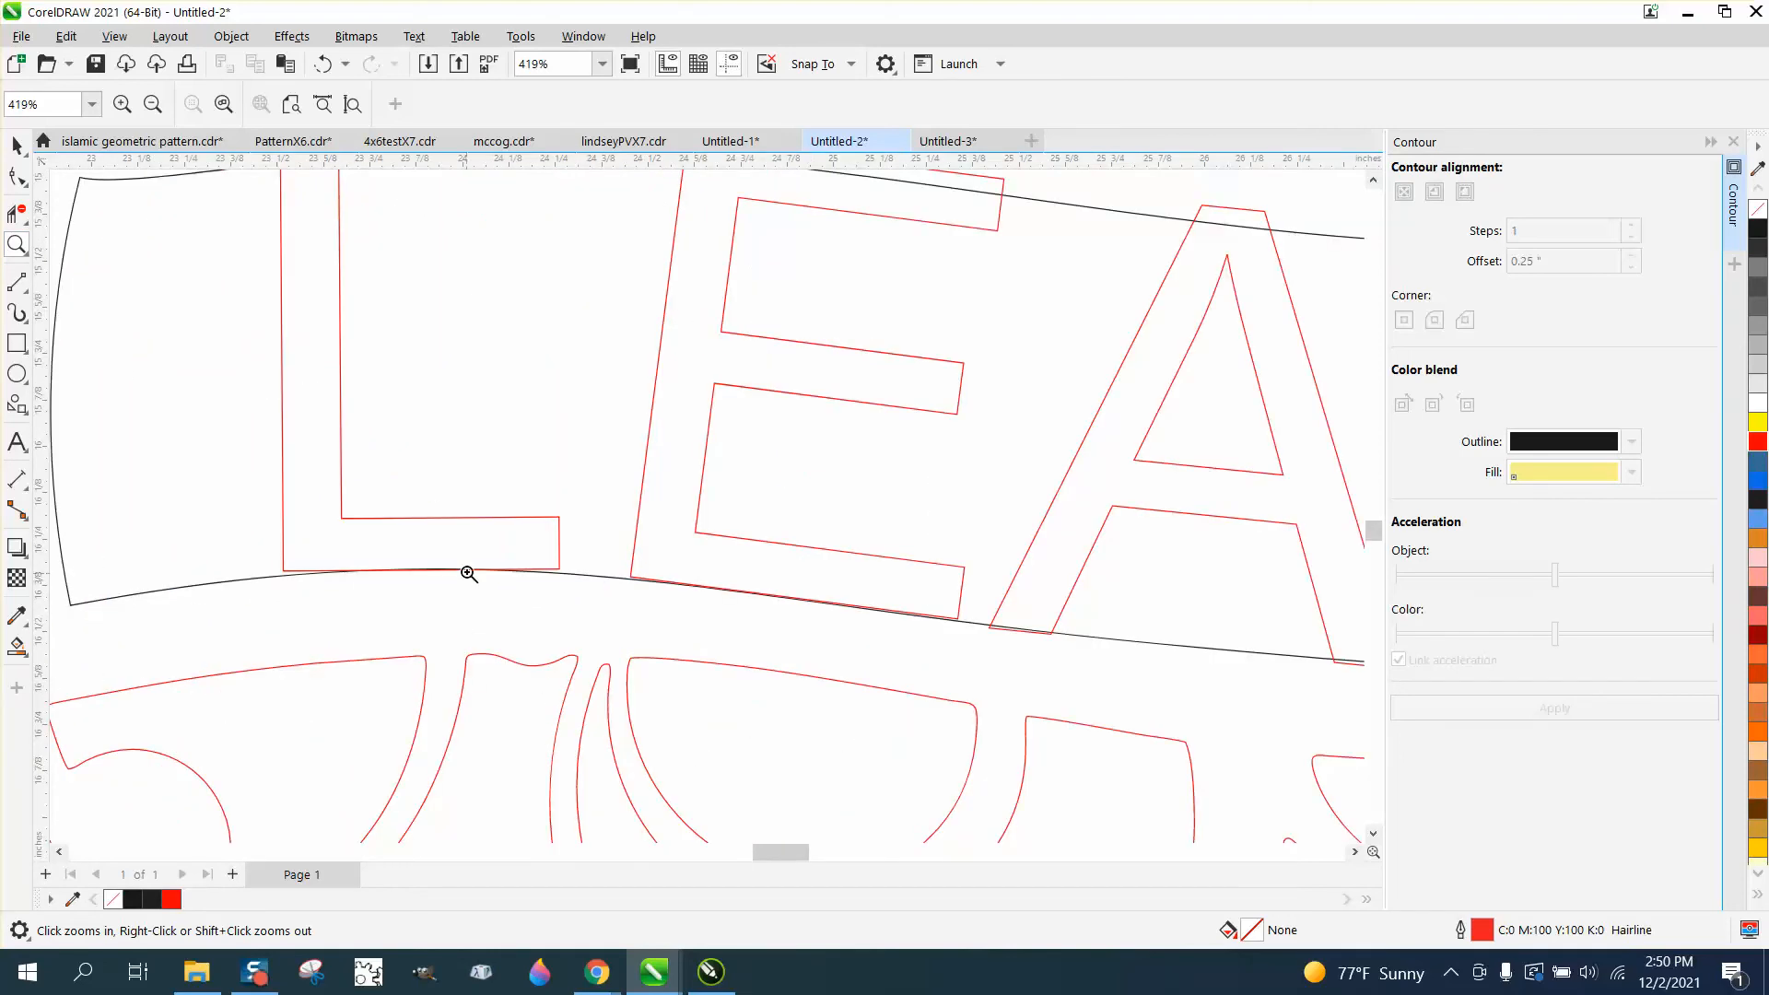
pyautogui.click(17, 176)
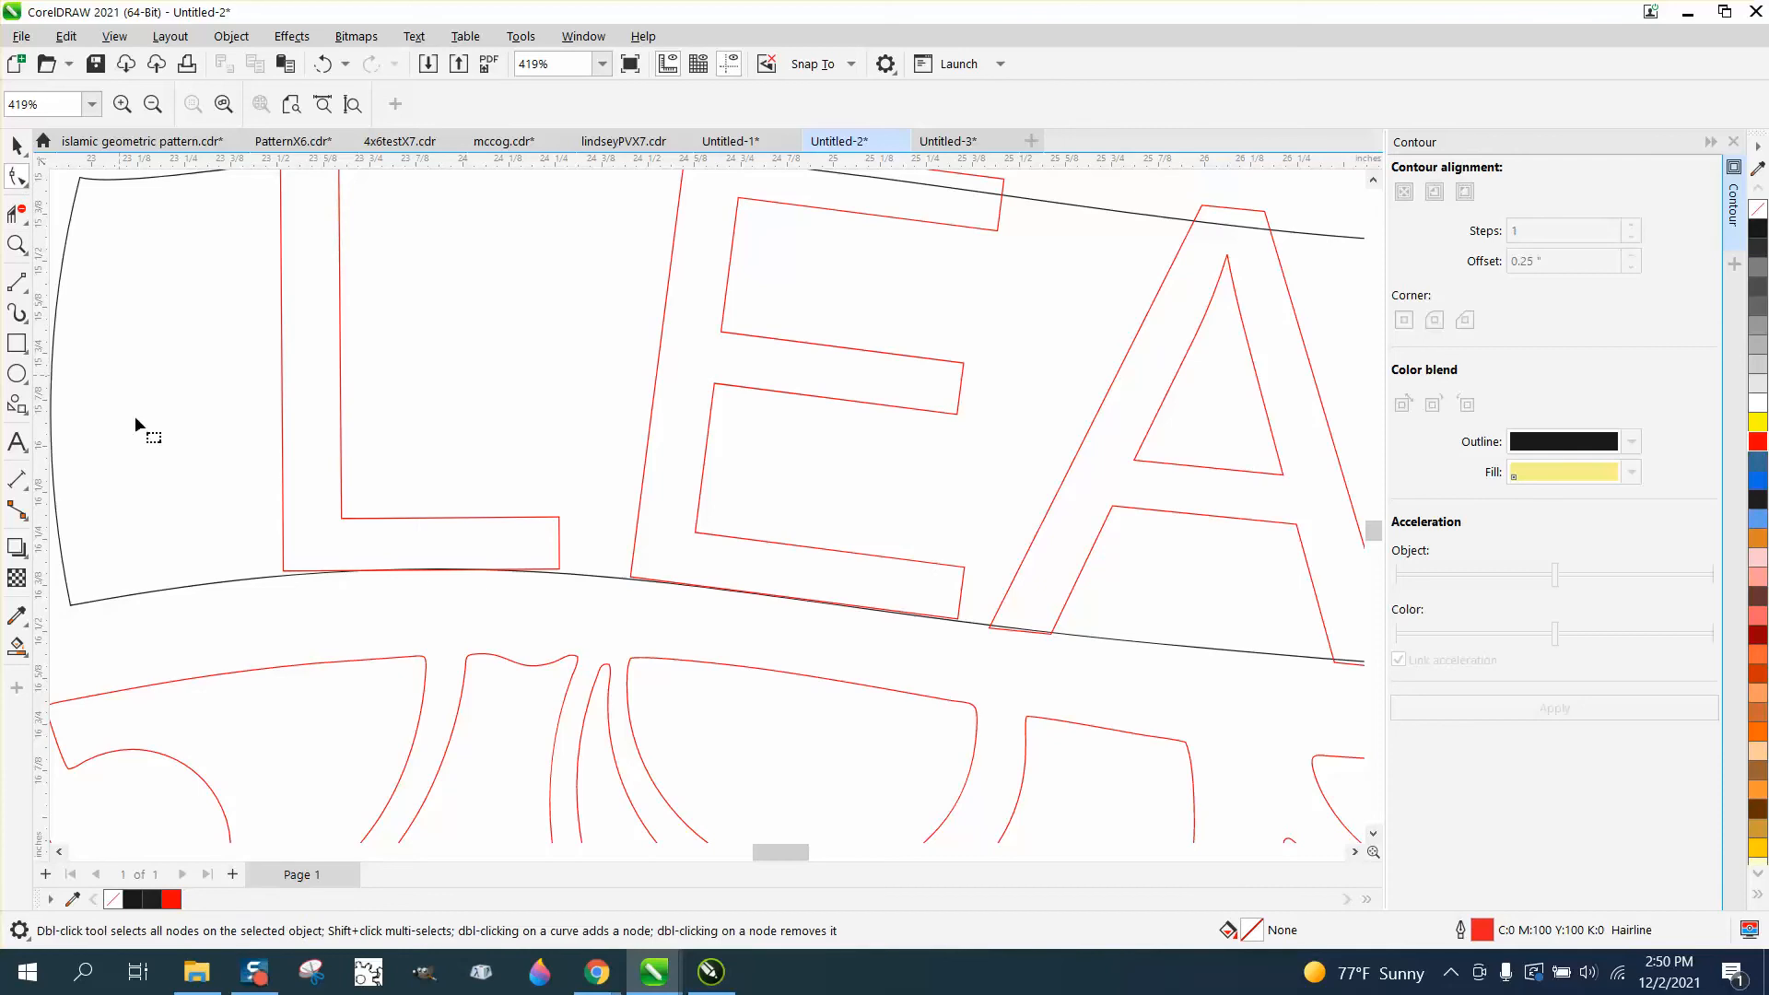
pyautogui.click(192, 583)
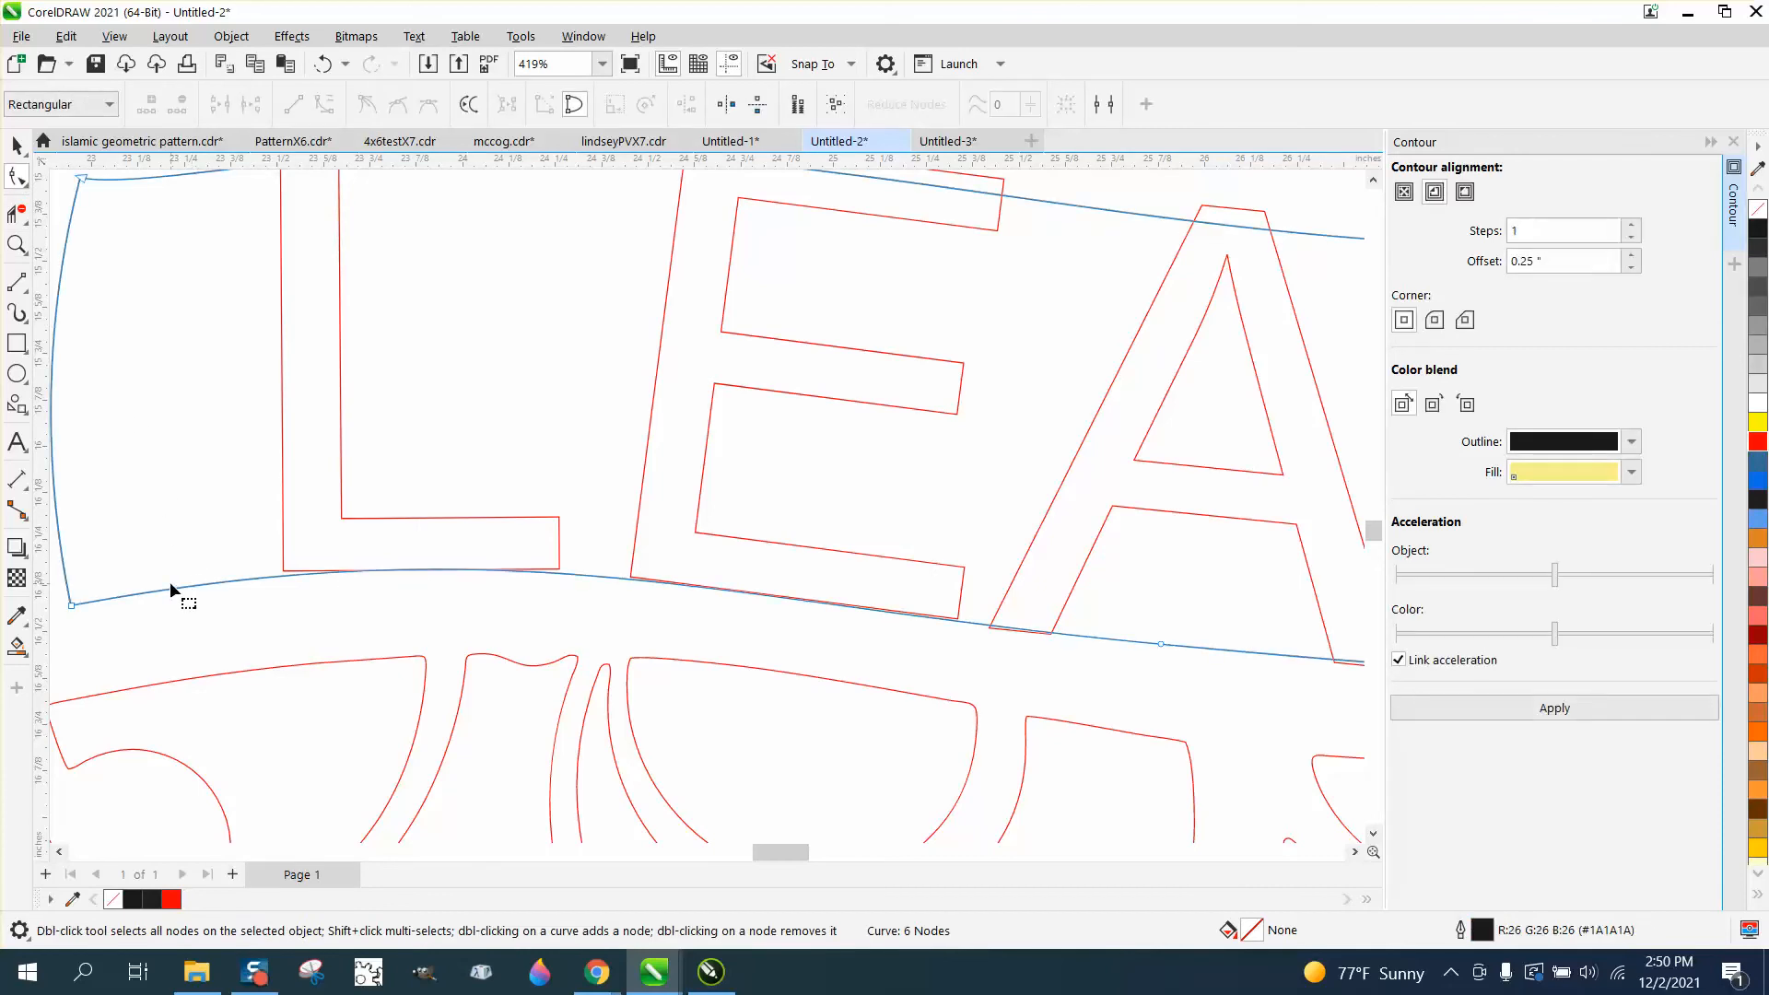
pyautogui.click(73, 607)
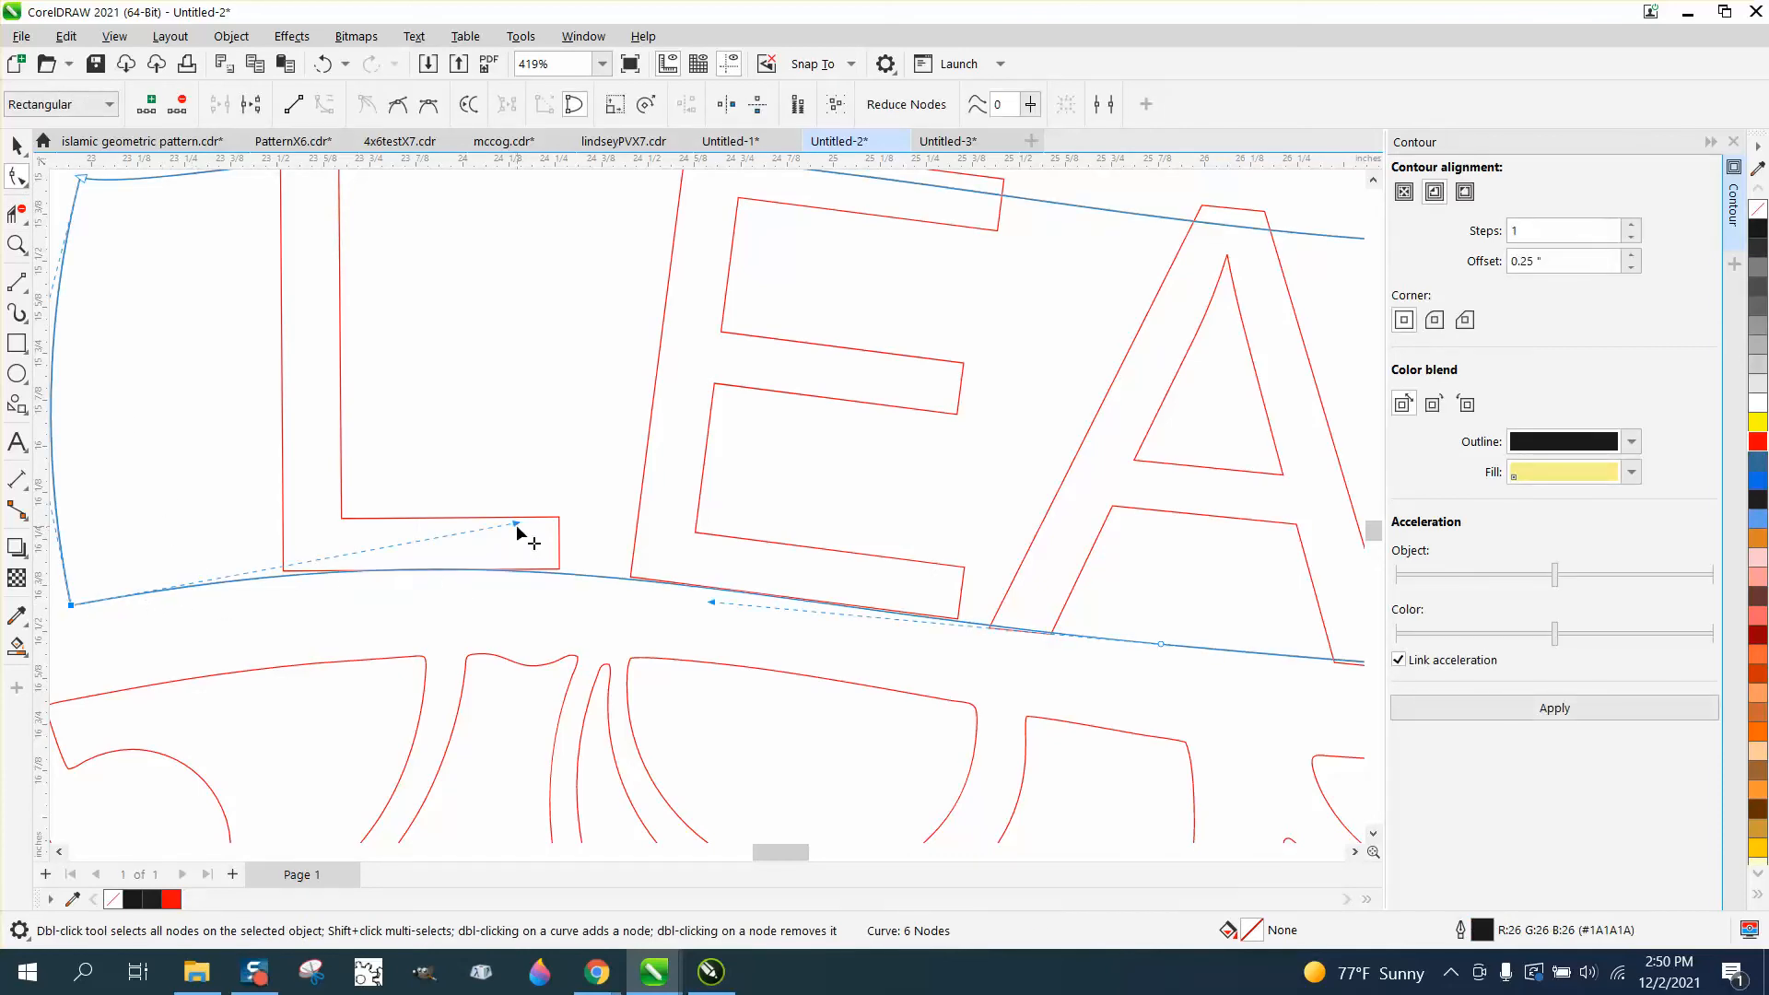
pyautogui.moveTo(517, 525); pyautogui.dragTo(501, 508)
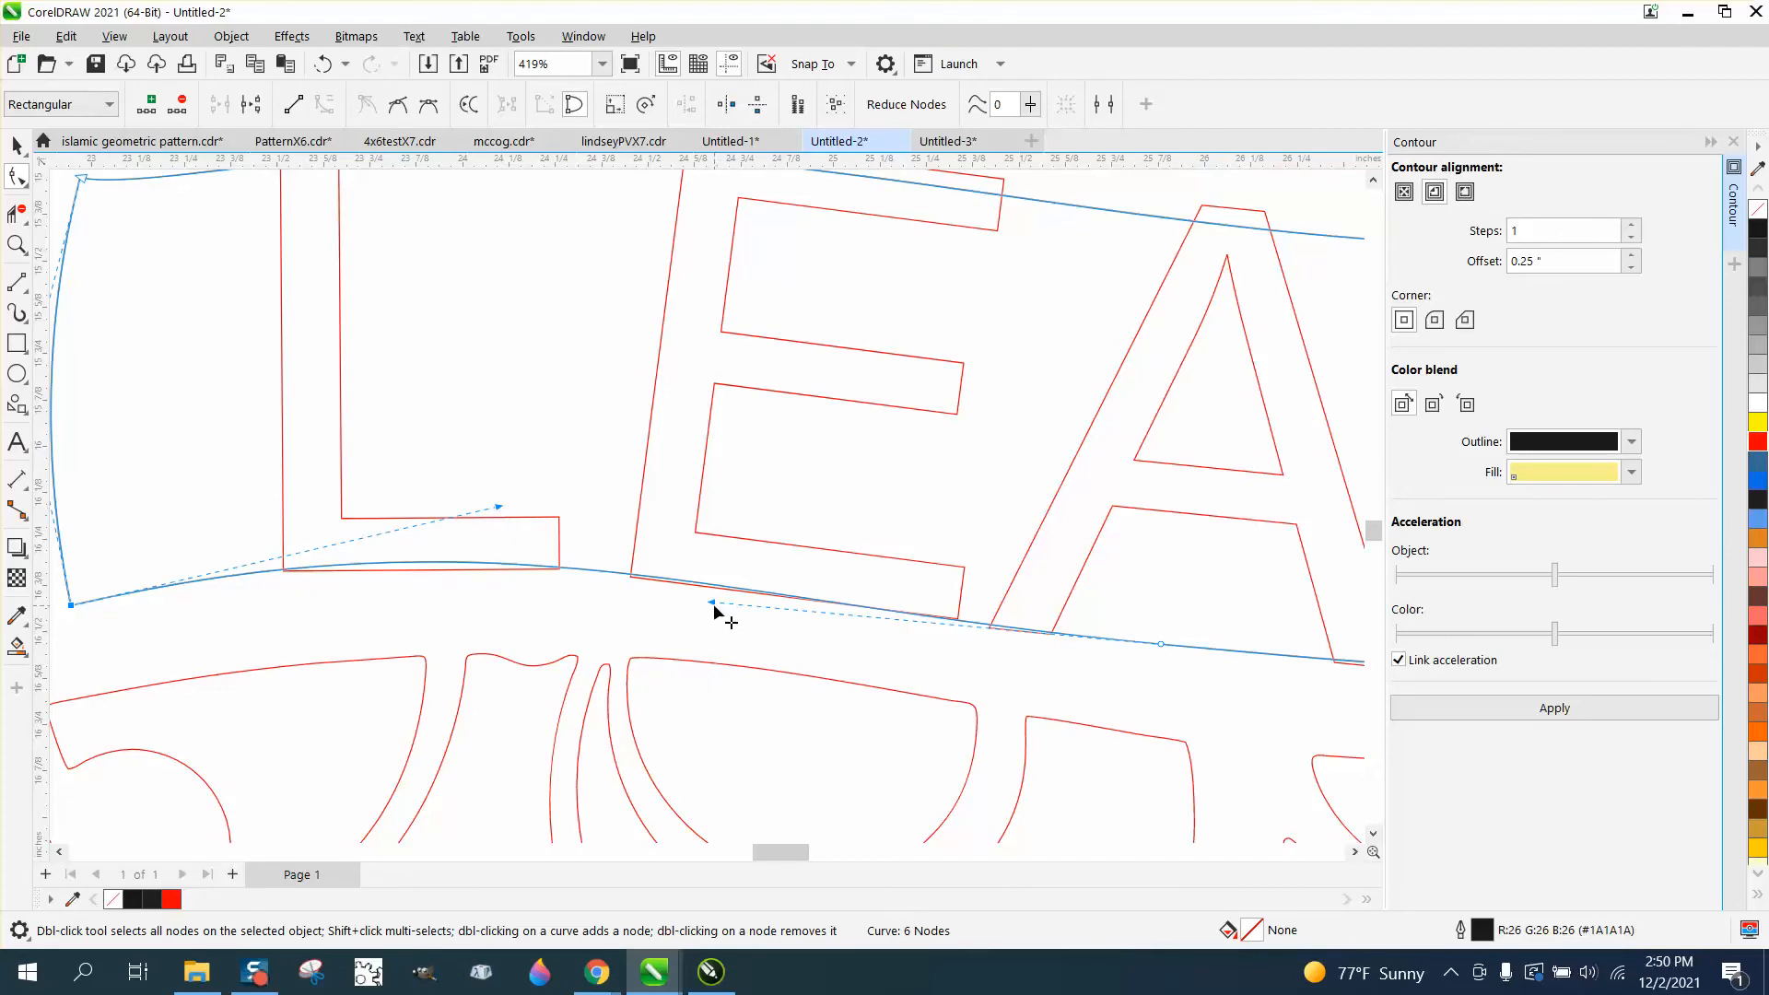
pyautogui.moveTo(715, 606); pyautogui.dragTo(715, 595)
pyautogui.scroll(-2, 735, 670)
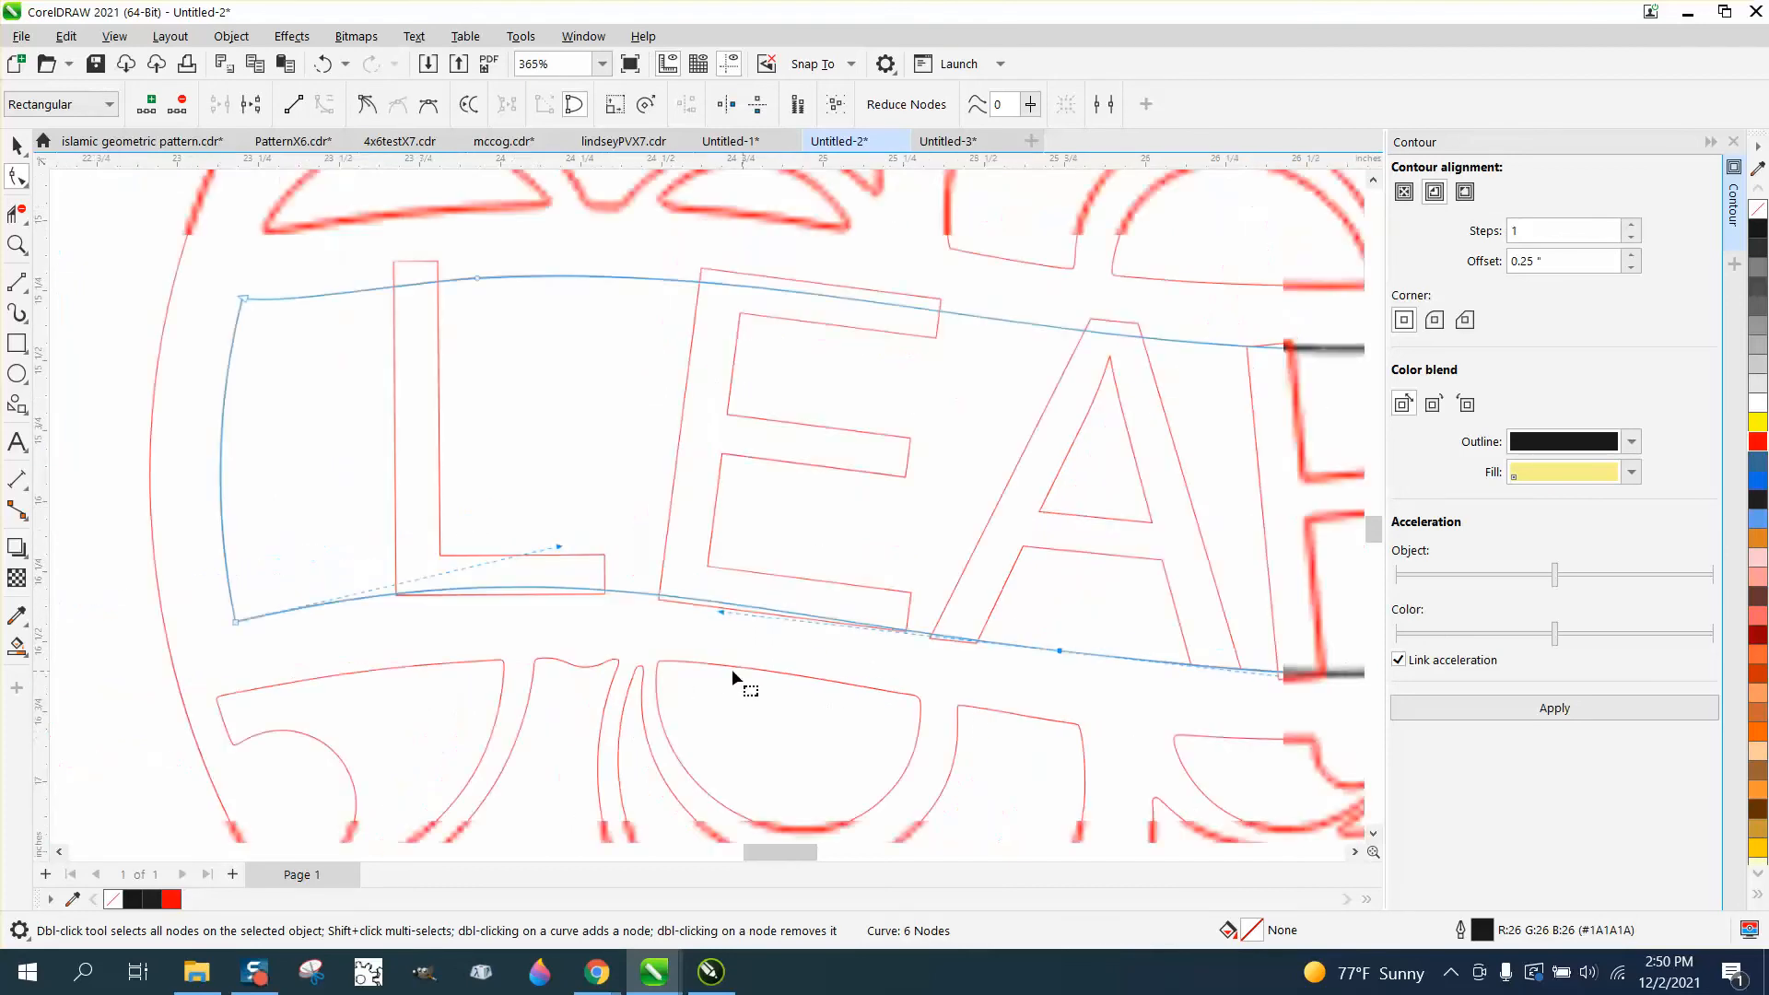
pyautogui.scroll(-2, 1247, 731)
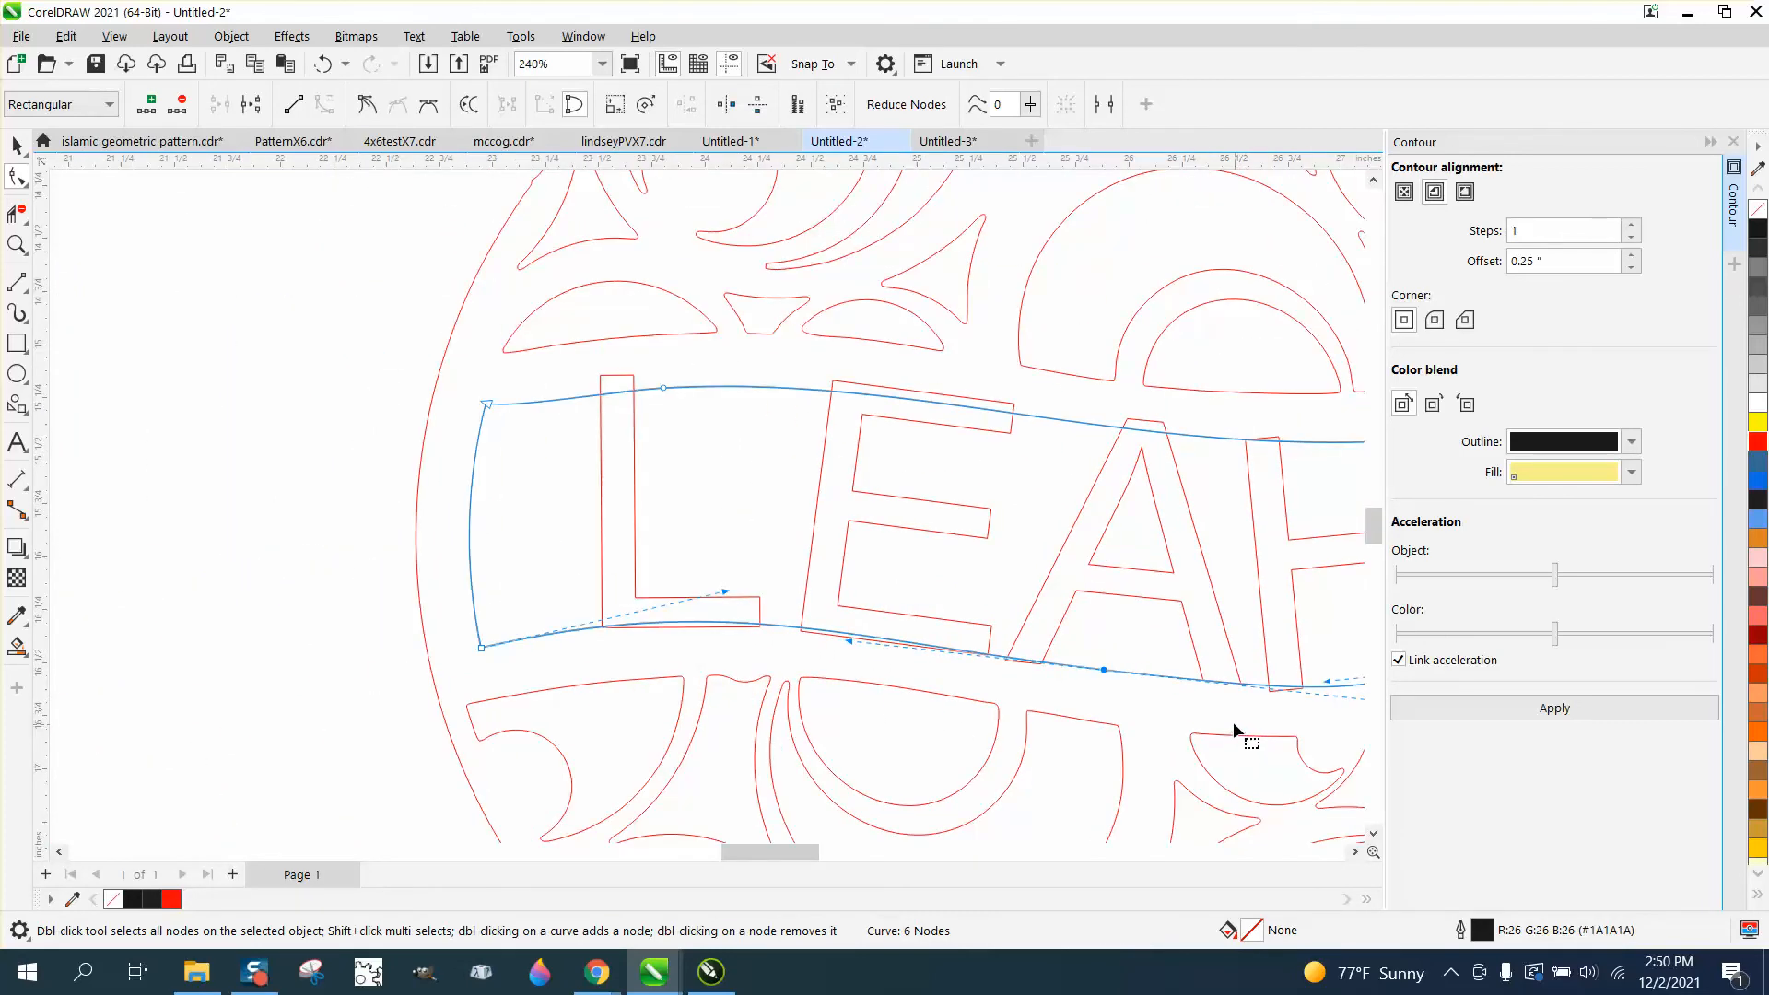
pyautogui.scroll(-1, 709, 482)
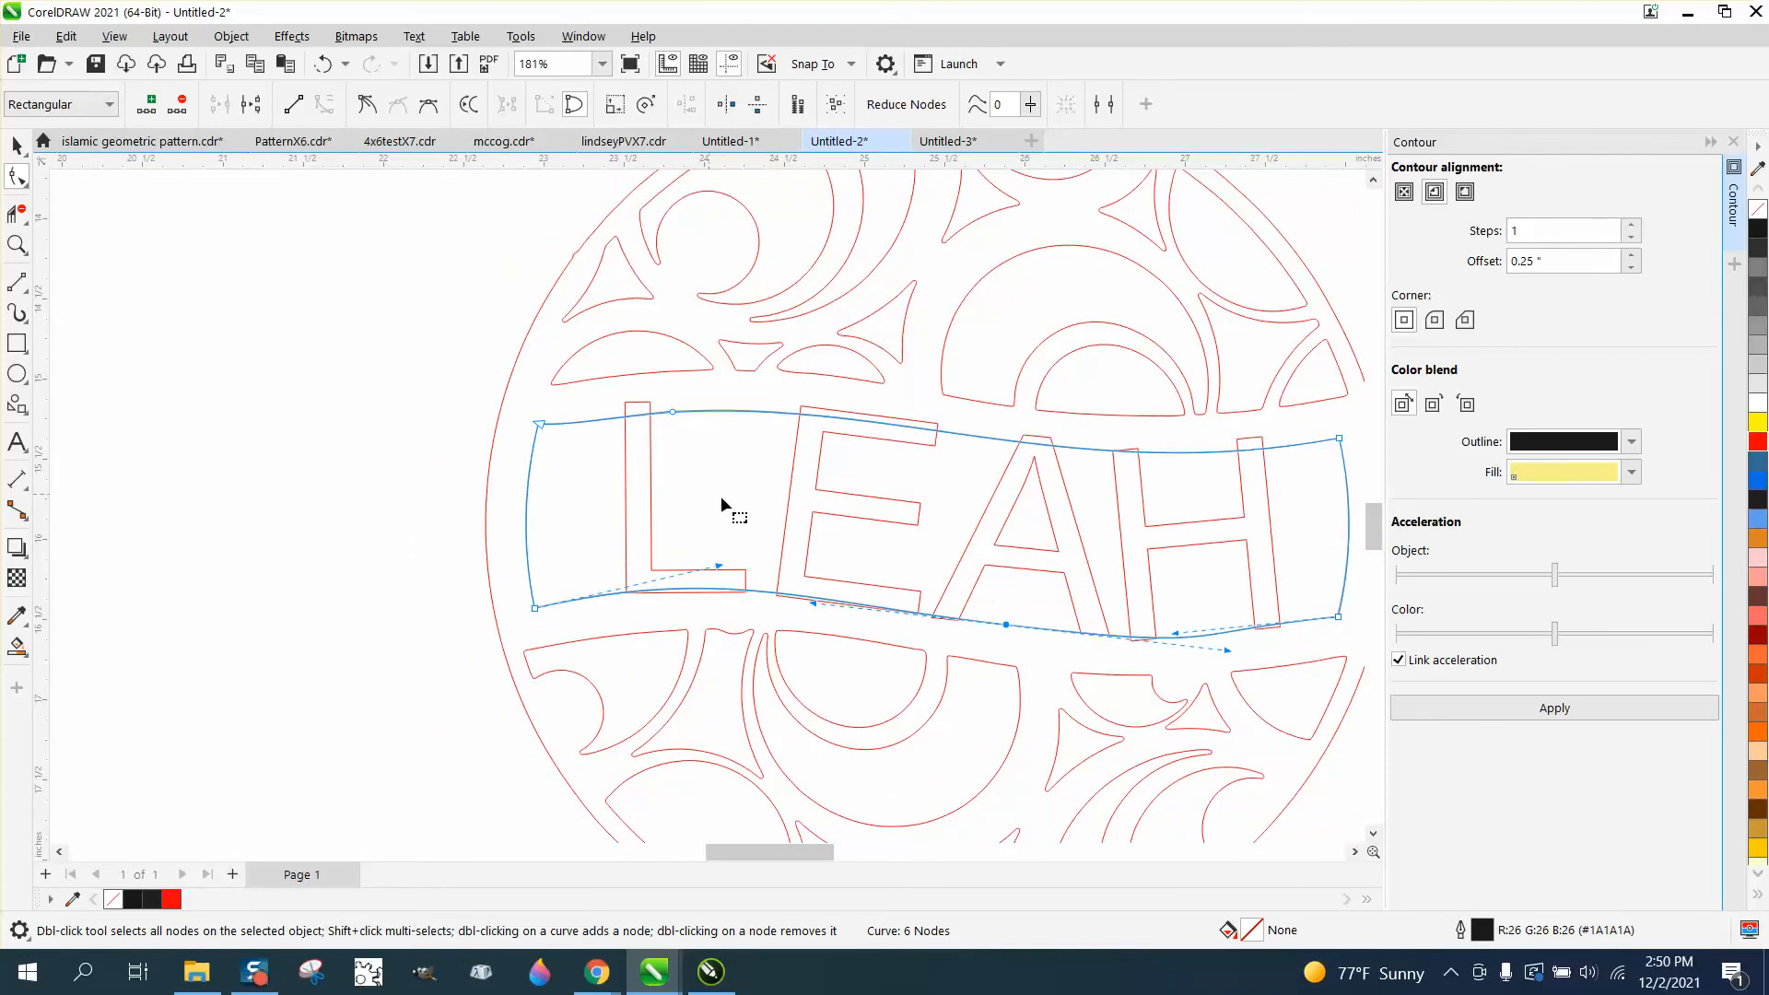
# Break the curved name text apart into individual letters
pyautogui.click(17, 244)
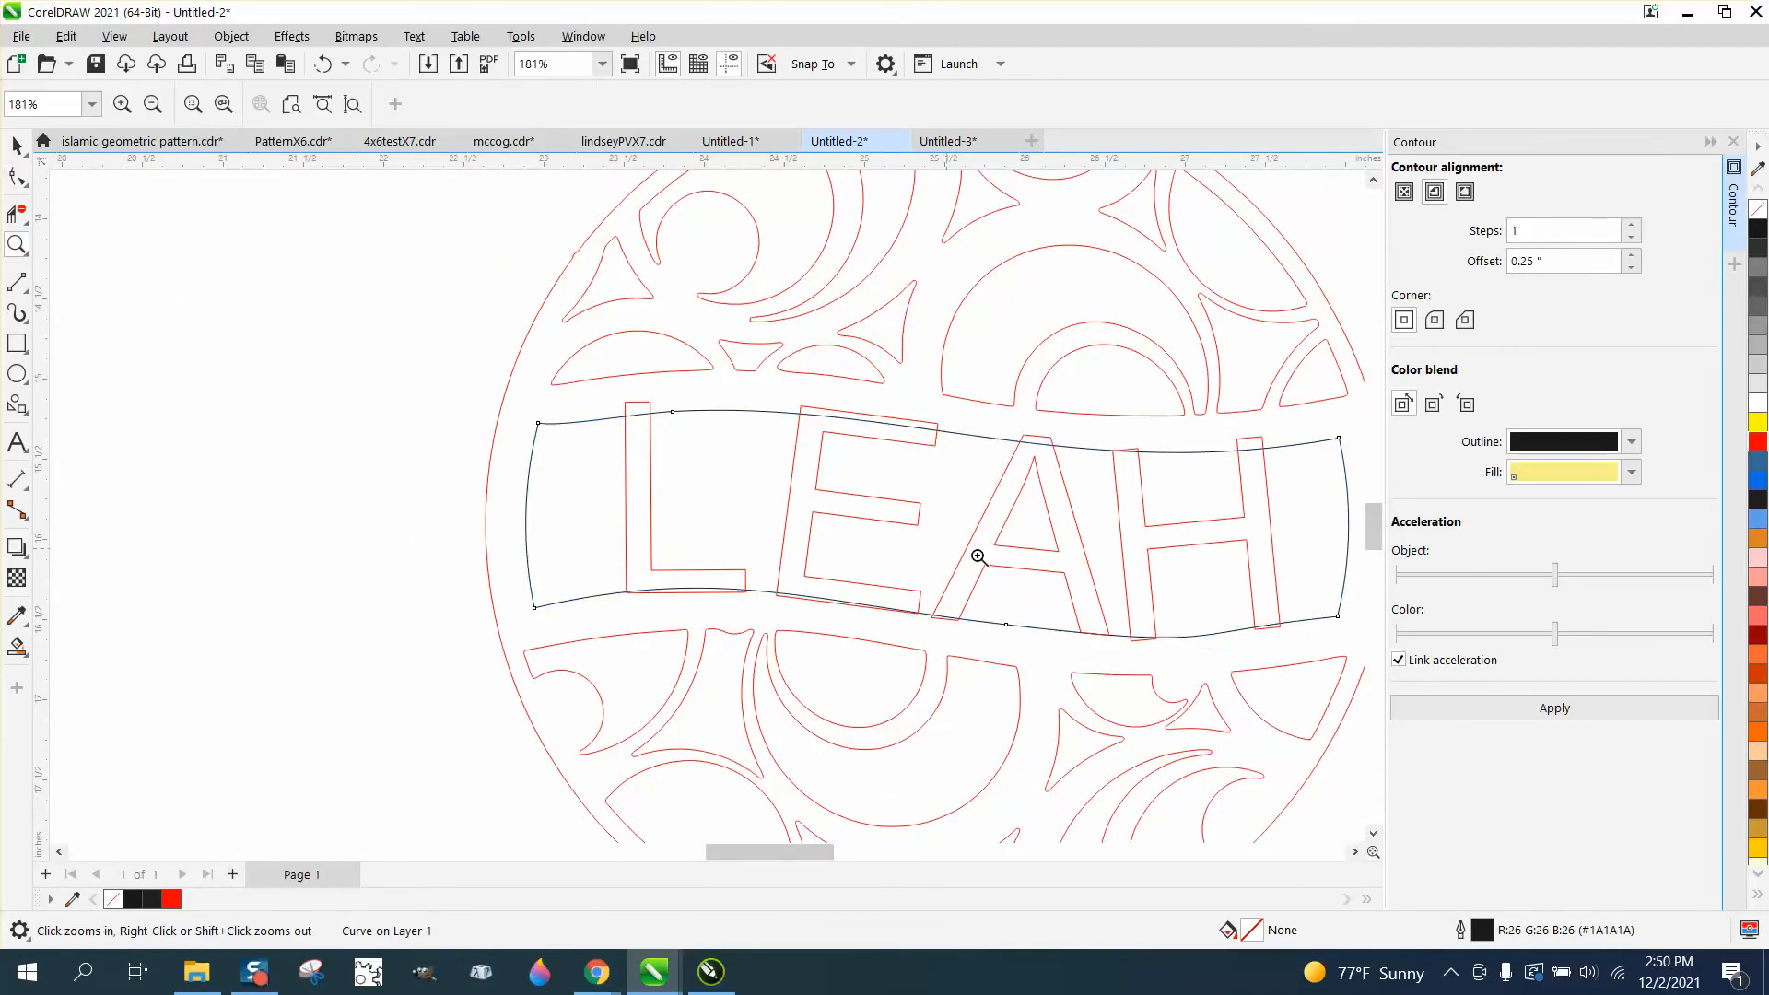
pyautogui.moveTo(1070, 555); pyautogui.dragTo(1341, 677)
pyautogui.scroll(-6, 829, 517)
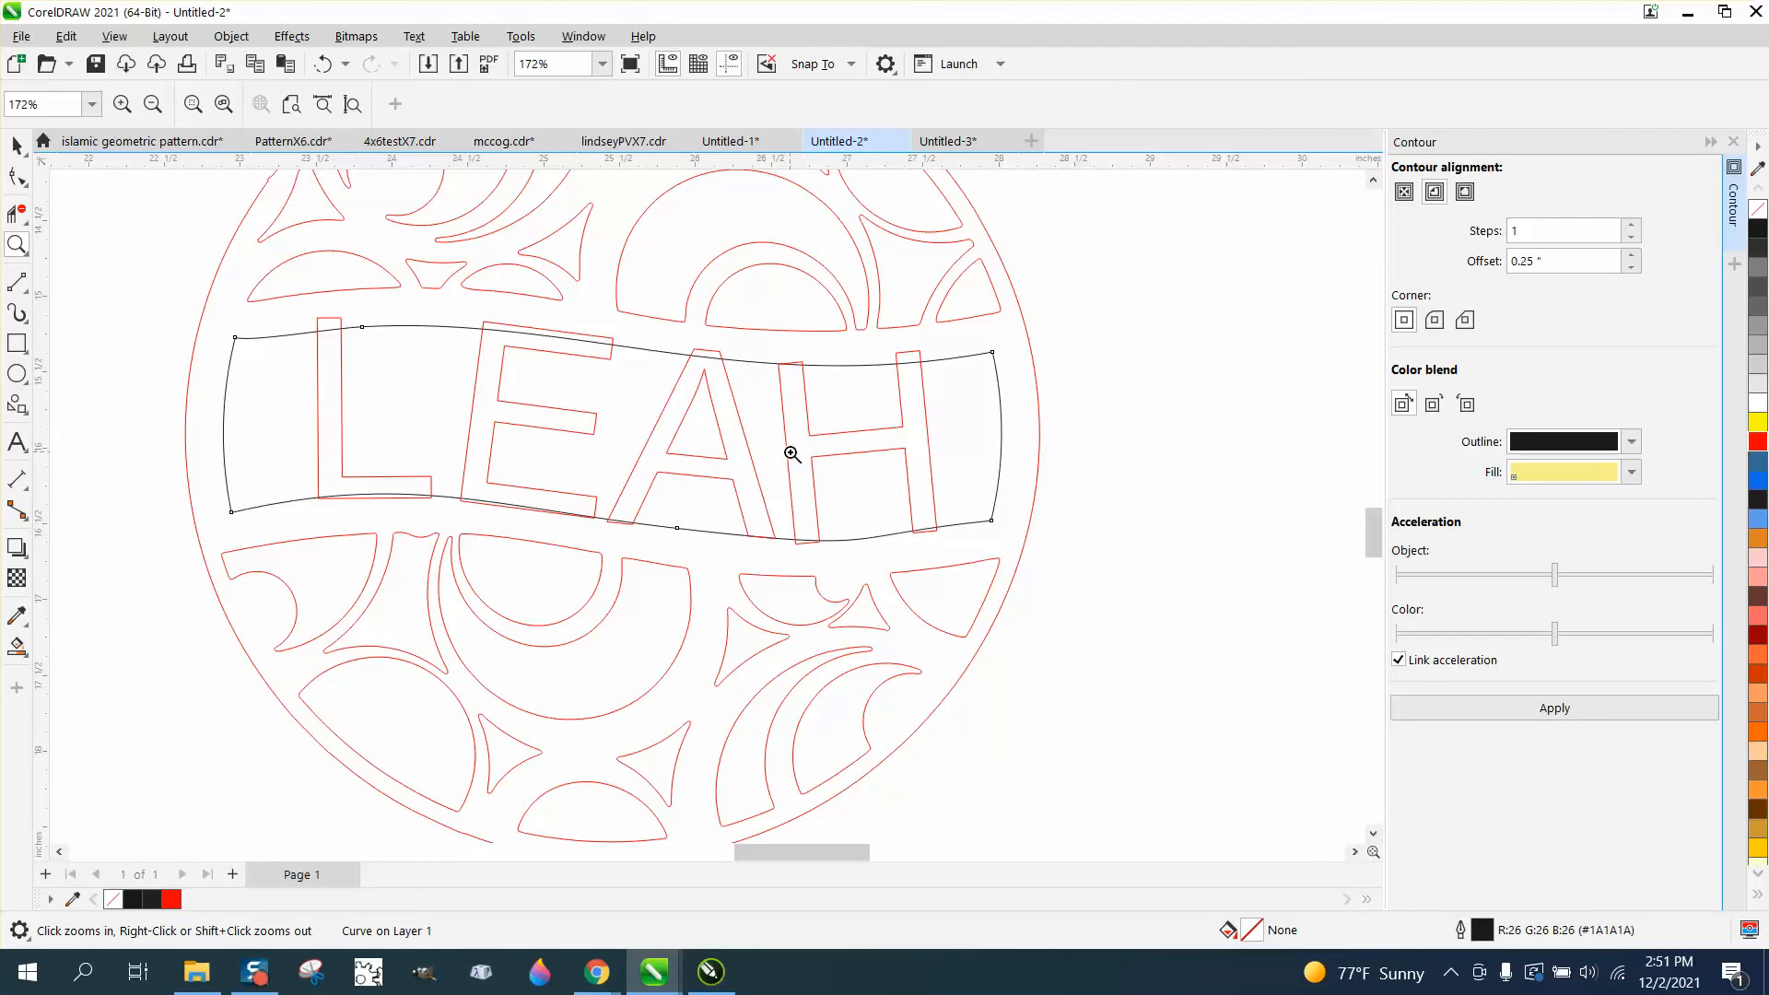
pyautogui.click(16, 145)
pyautogui.click(1074, 470)
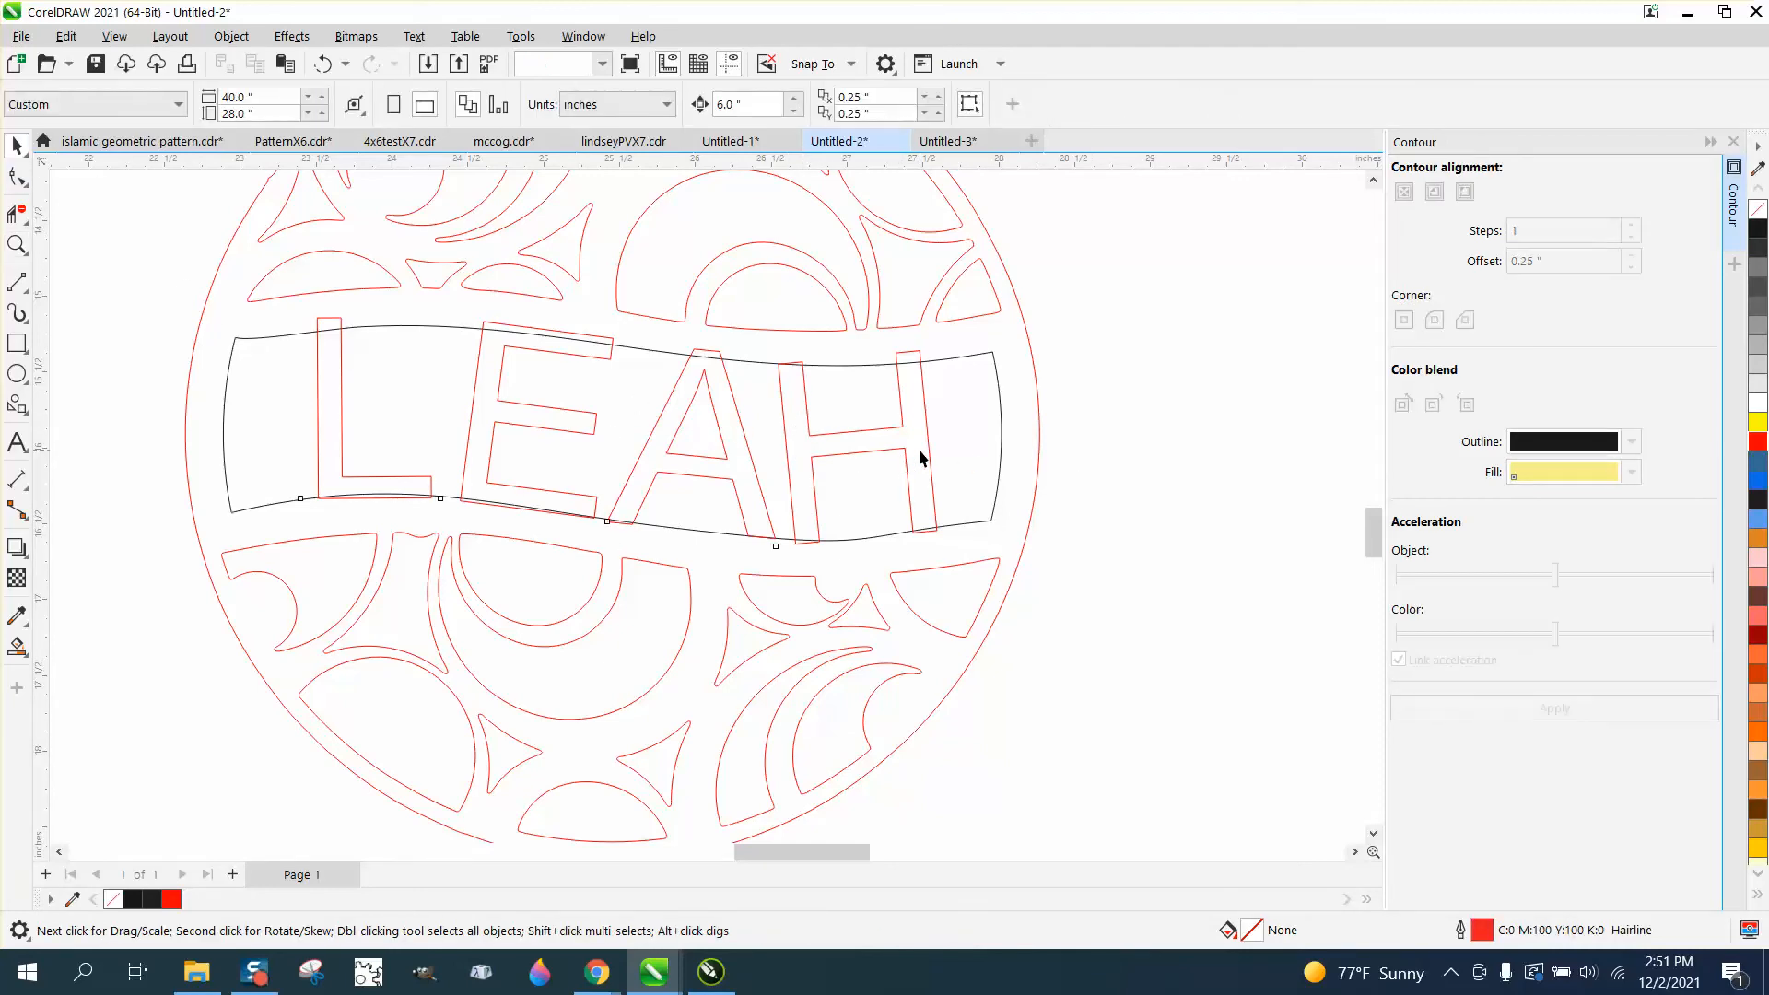
pyautogui.click(921, 458)
pyautogui.click(232, 36)
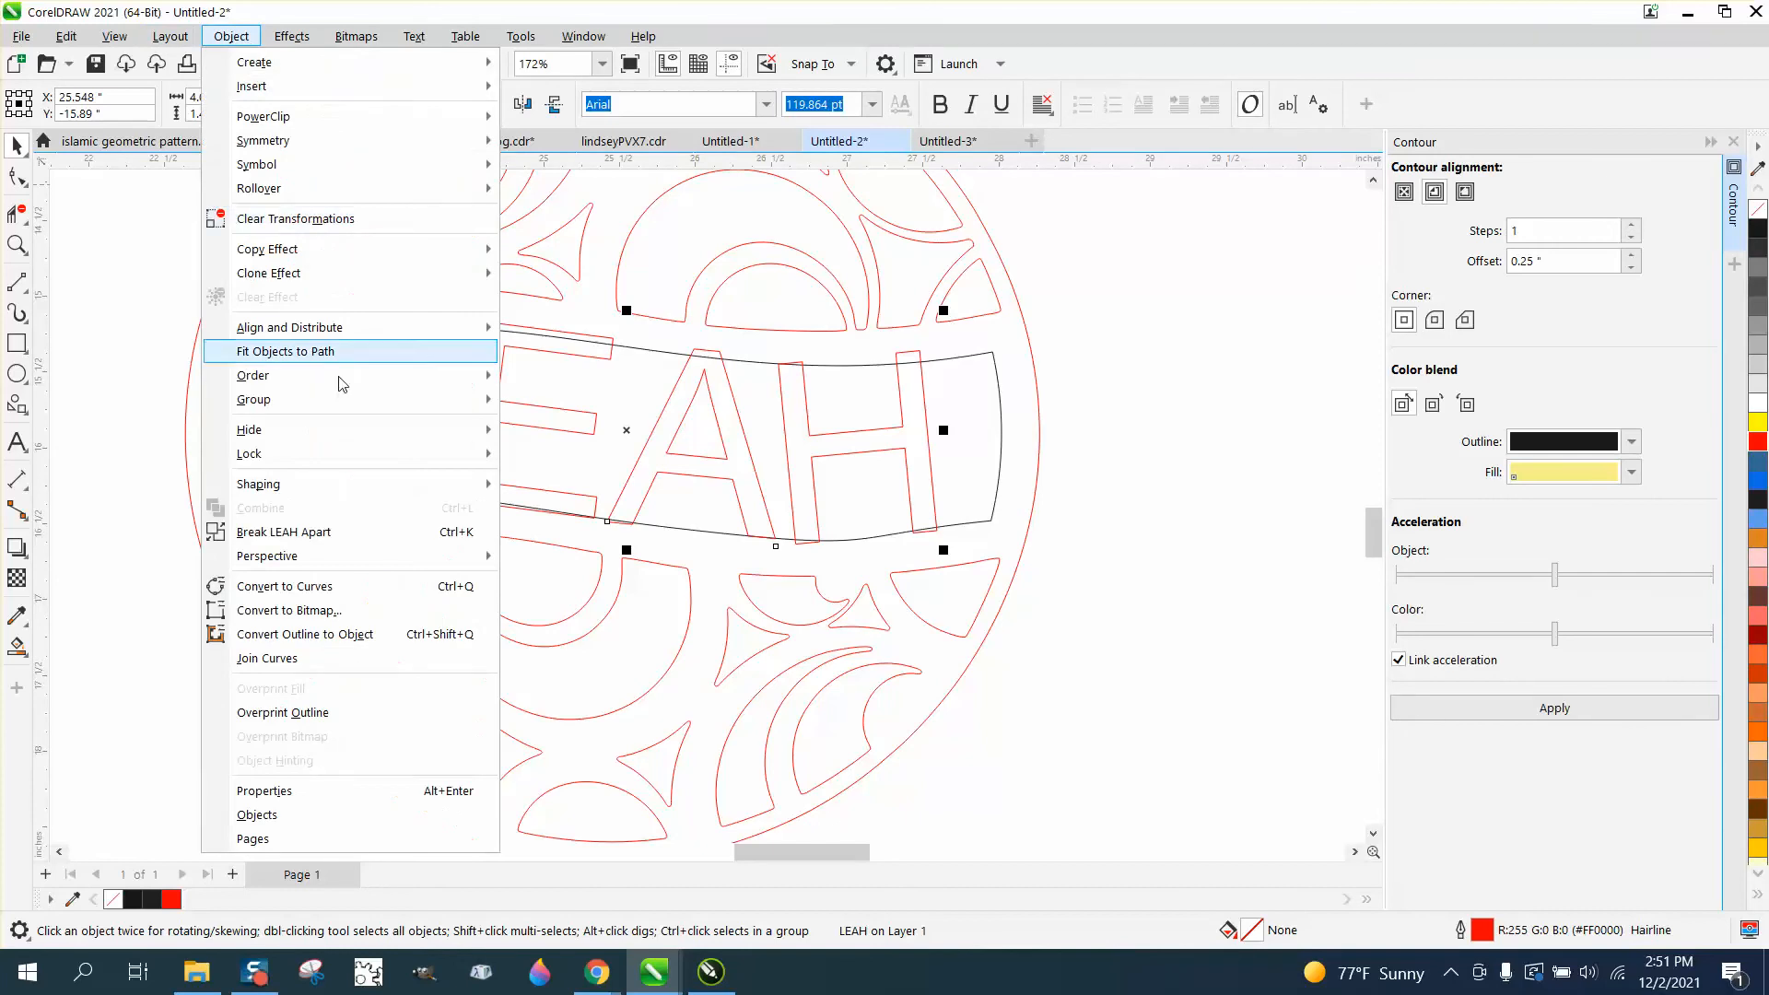
pyautogui.click(304, 530)
pyautogui.click(909, 450)
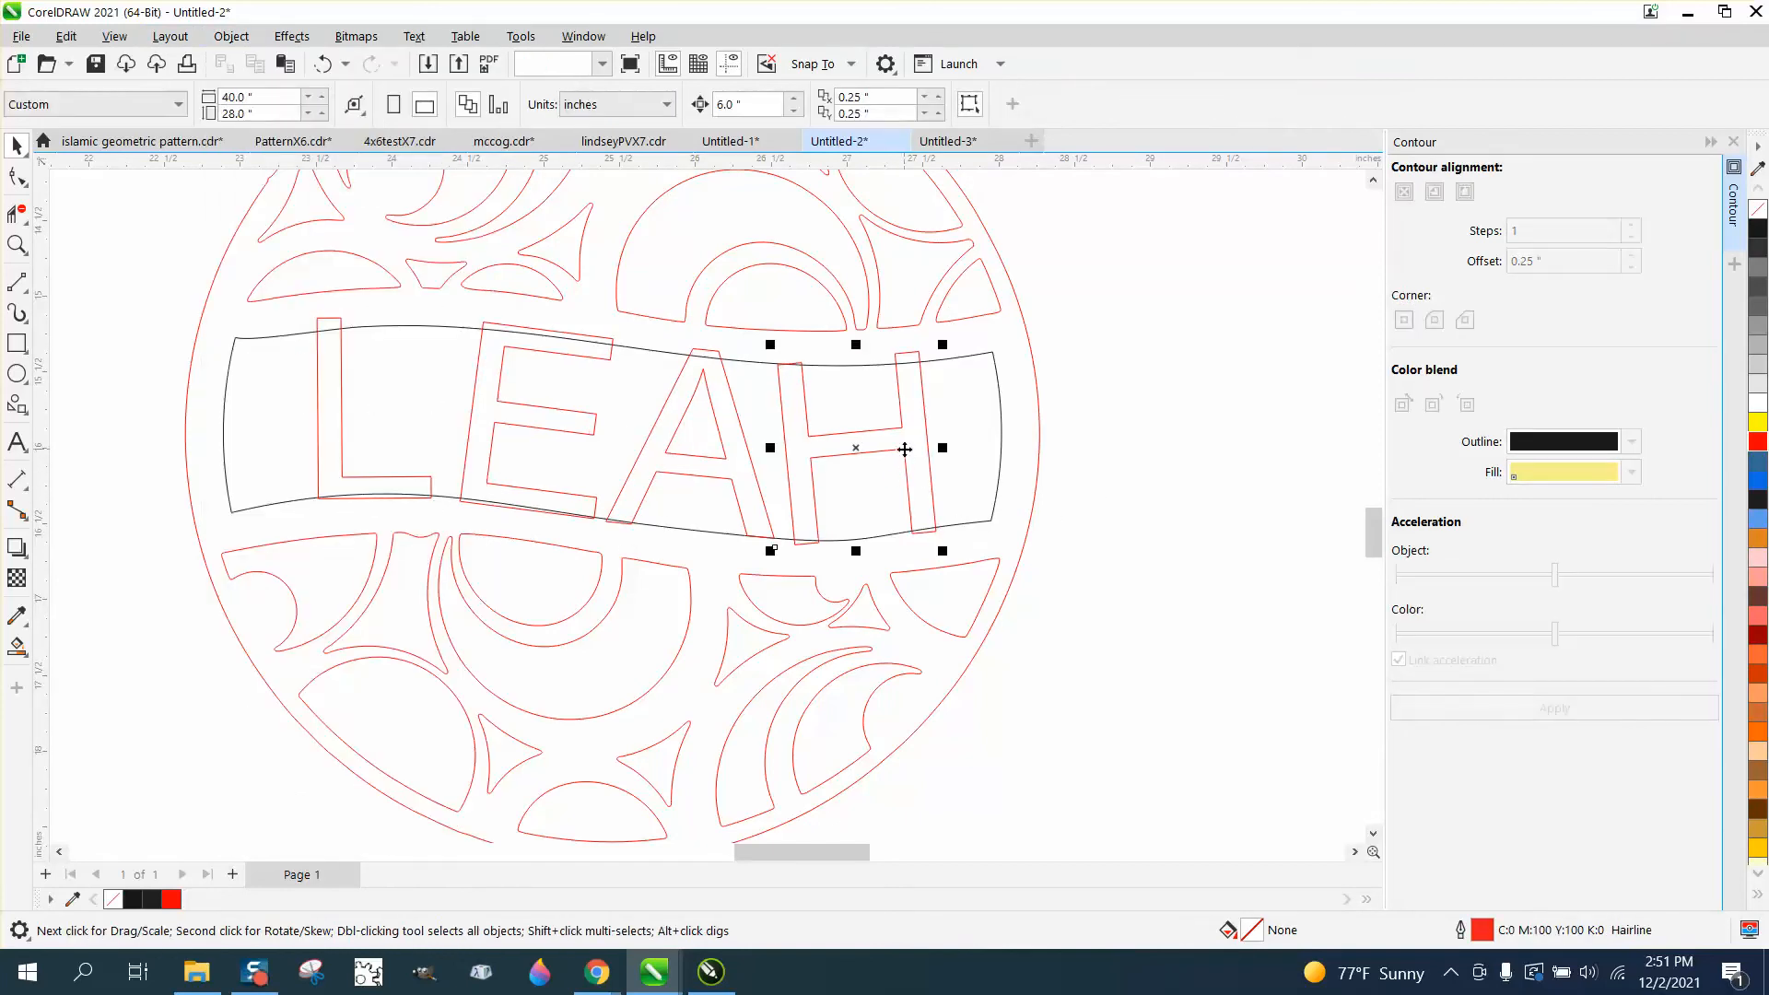
pyautogui.click(941, 378)
pyautogui.click(959, 356)
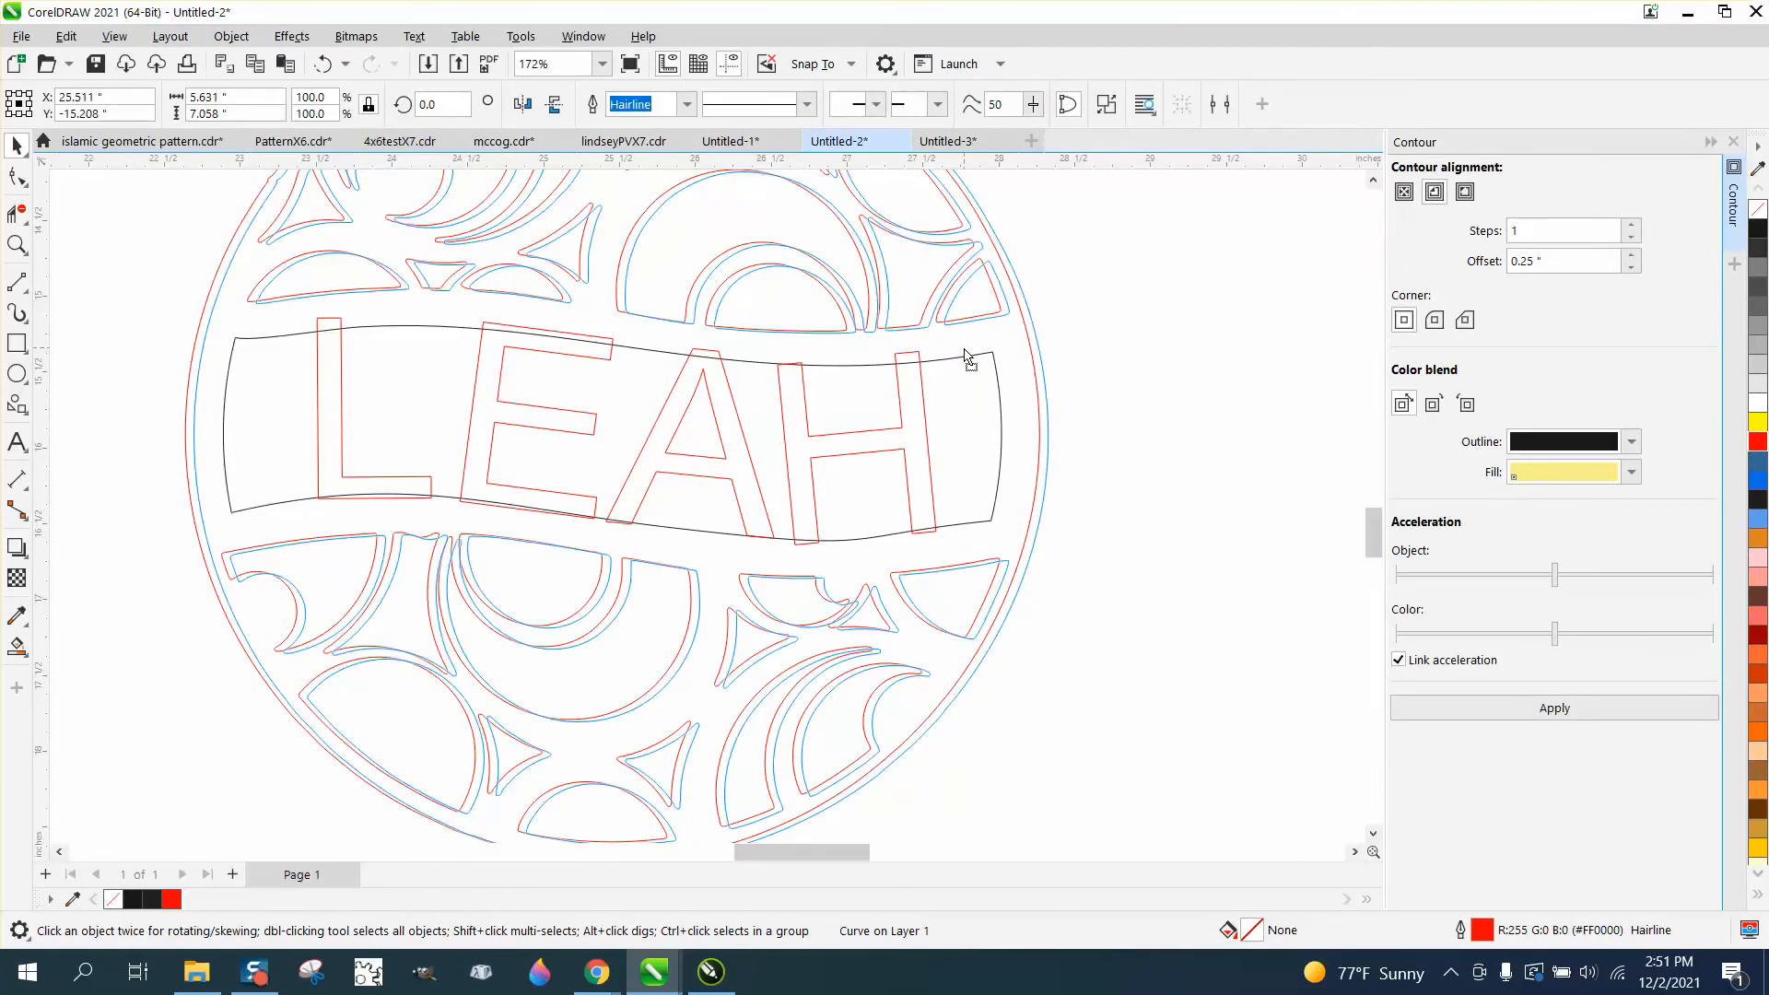
pyautogui.click(326, 66)
pyautogui.click(1270, 495)
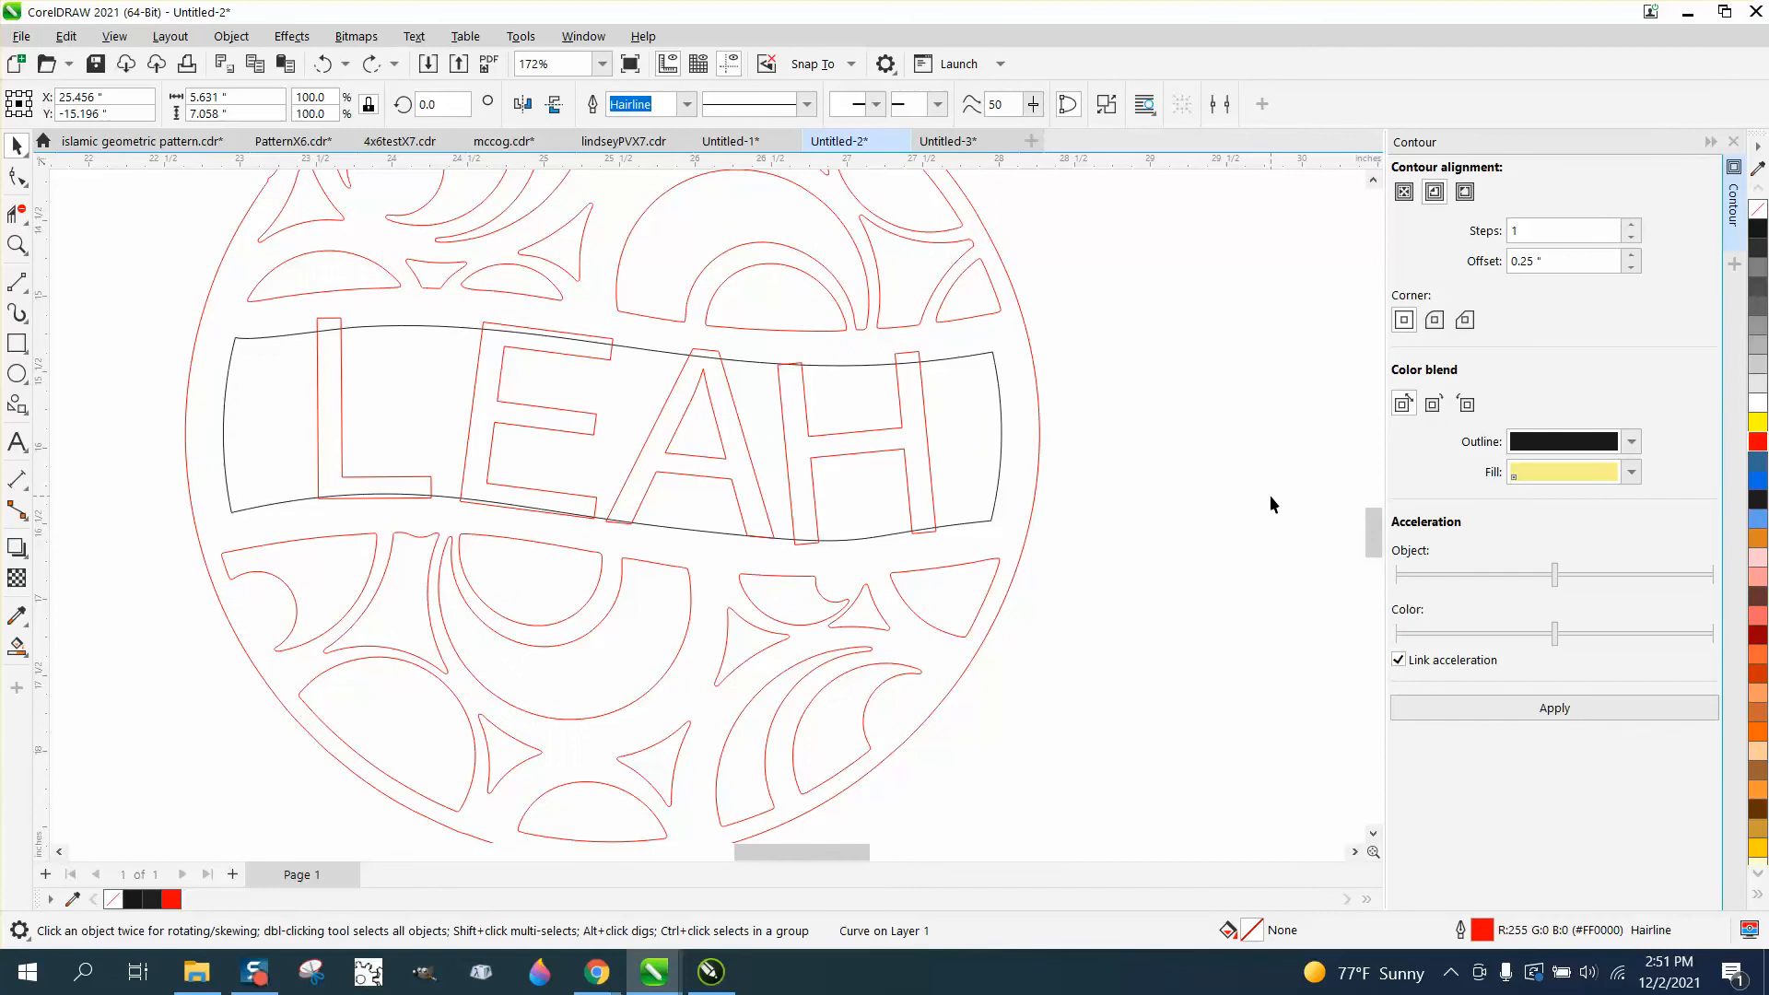
# Rotate the name's last letter clockwise to about 354.7° so it stands upright, and move it slightly down
pyautogui.click(931, 461)
pyautogui.click(931, 460)
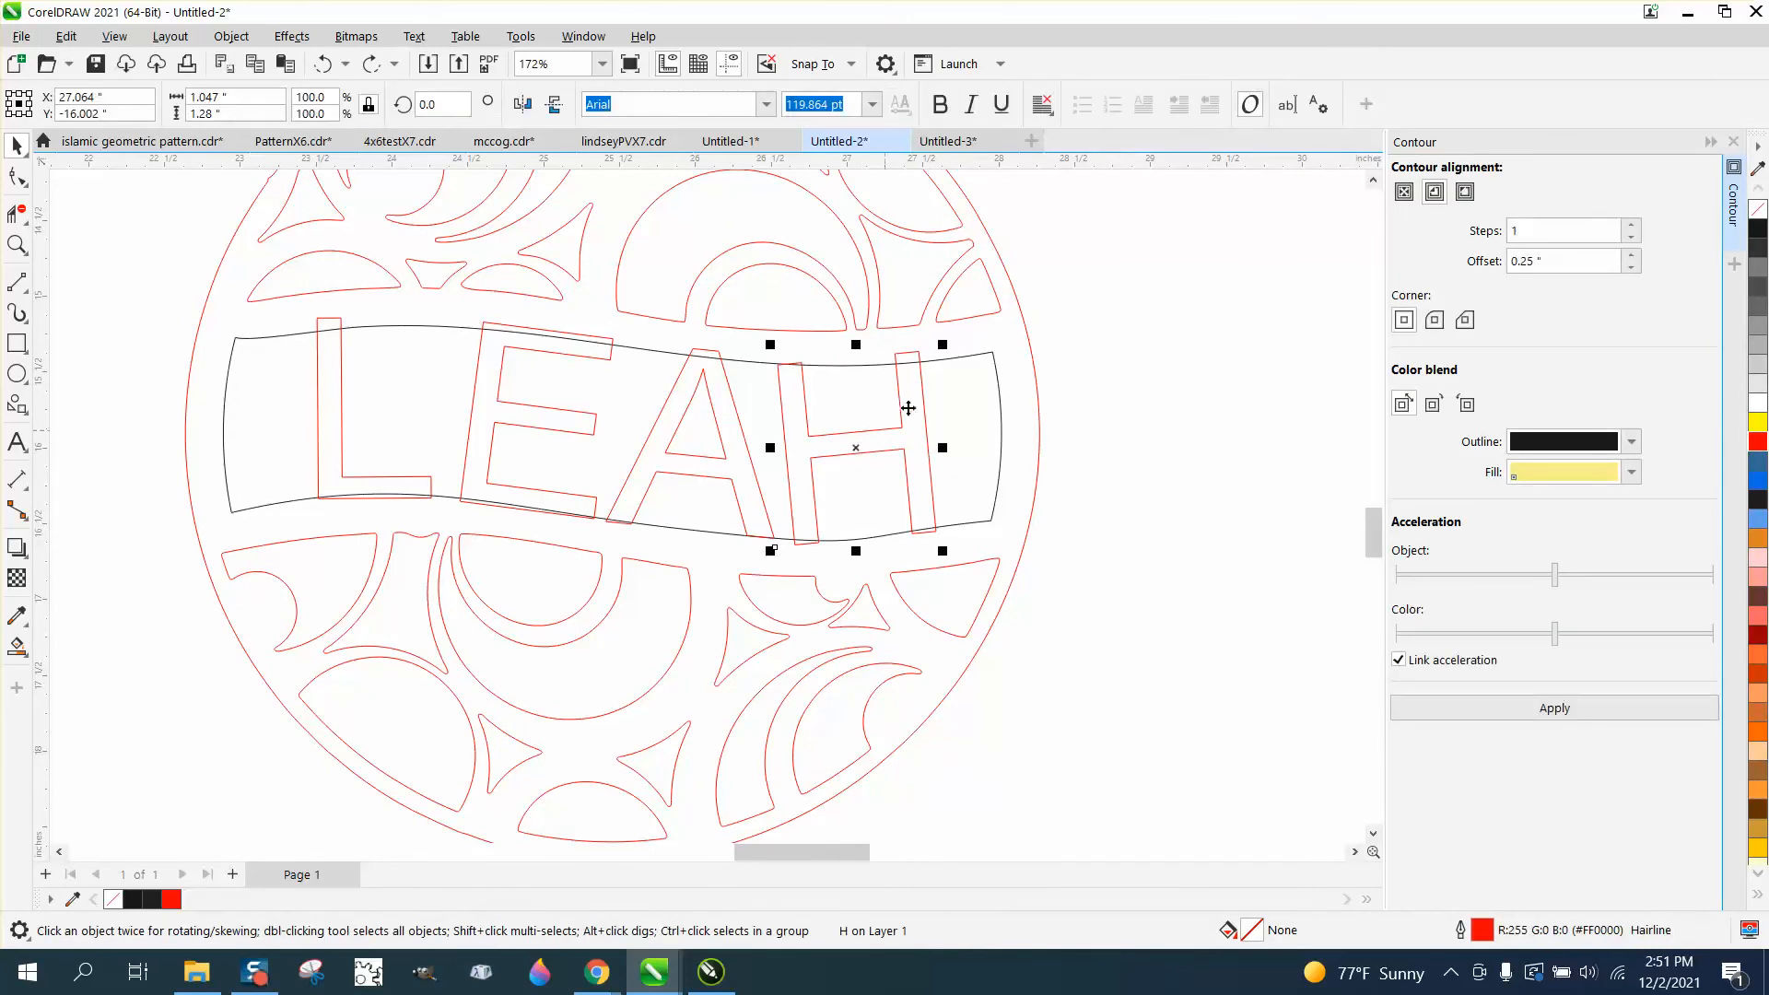
pyautogui.click(856, 446)
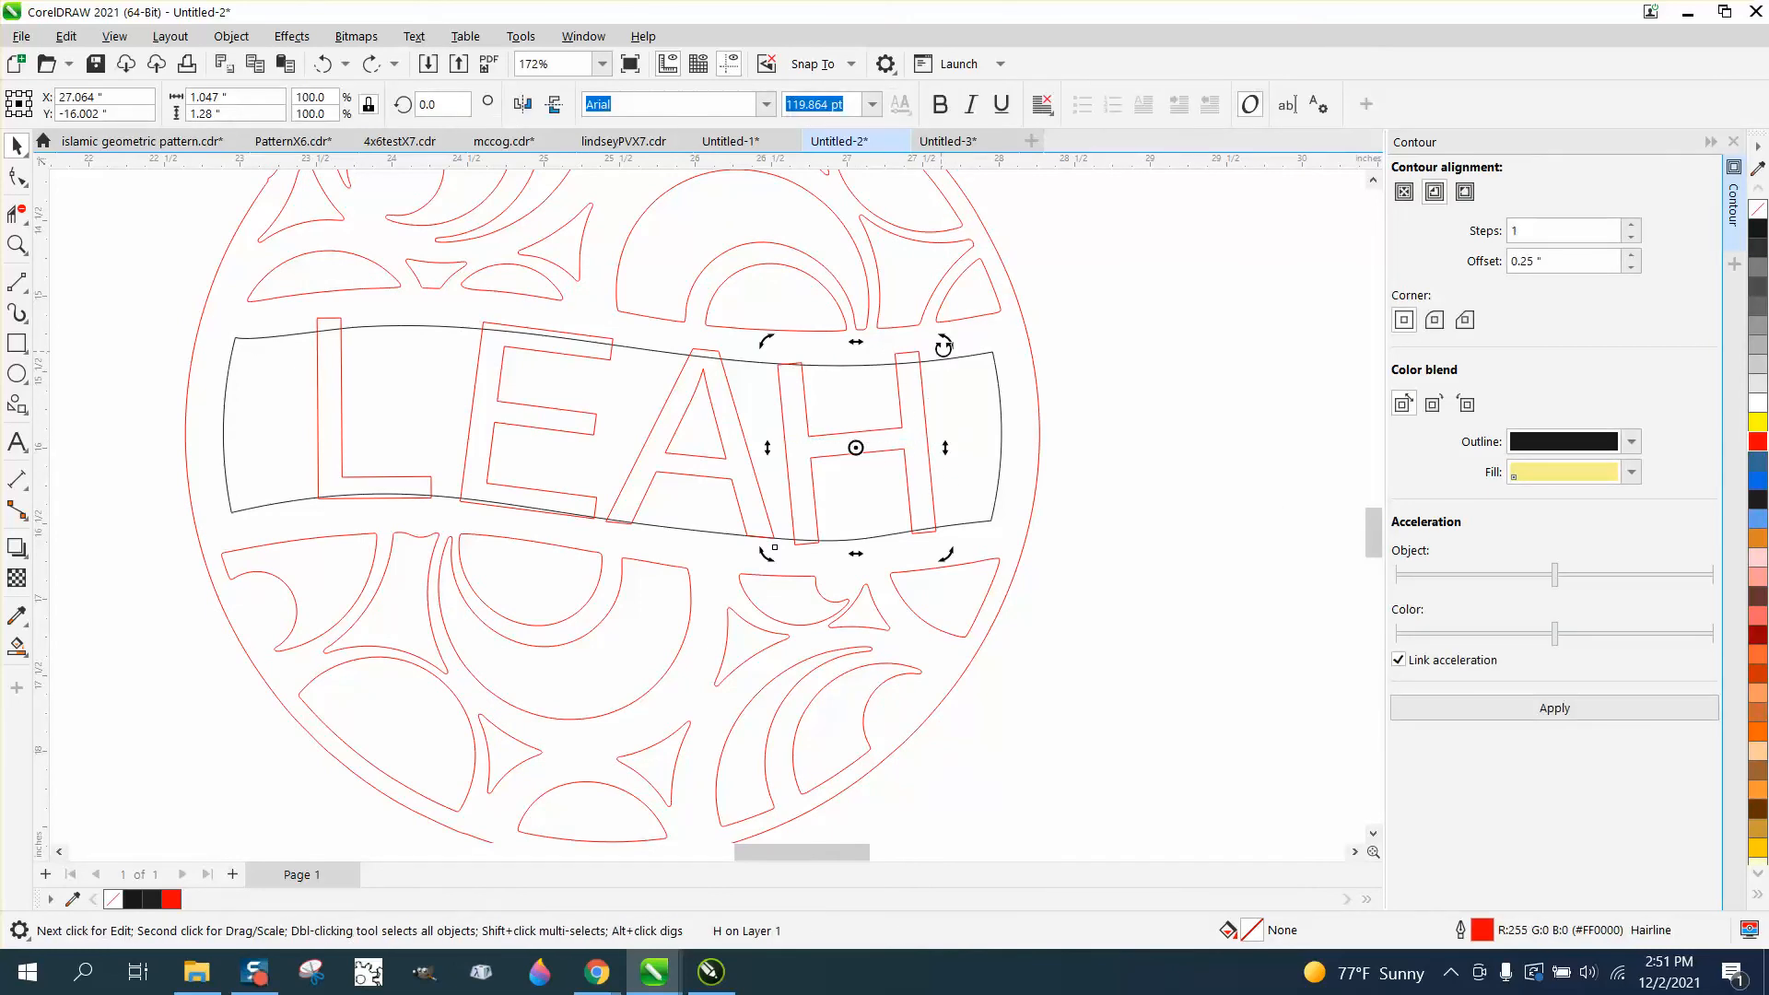
pyautogui.moveTo(944, 343); pyautogui.dragTo(956, 349)
pyautogui.click(1190, 424)
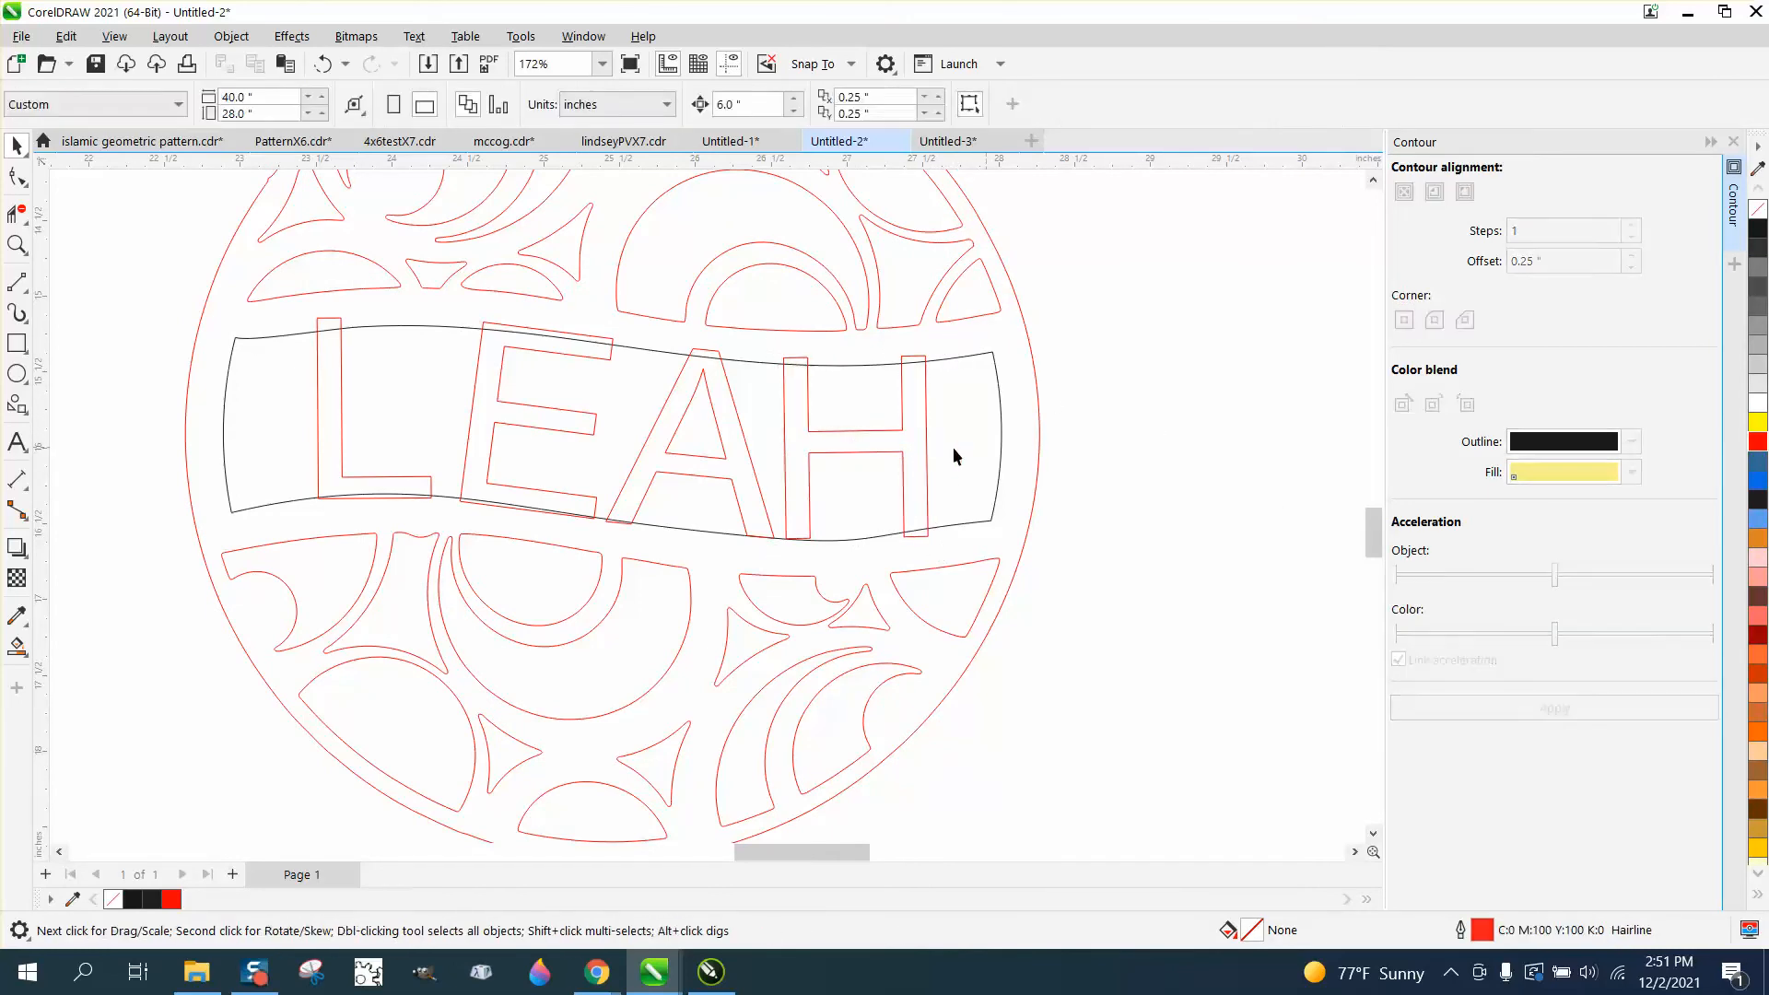
pyautogui.moveTo(853, 446); pyautogui.dragTo(864, 452)
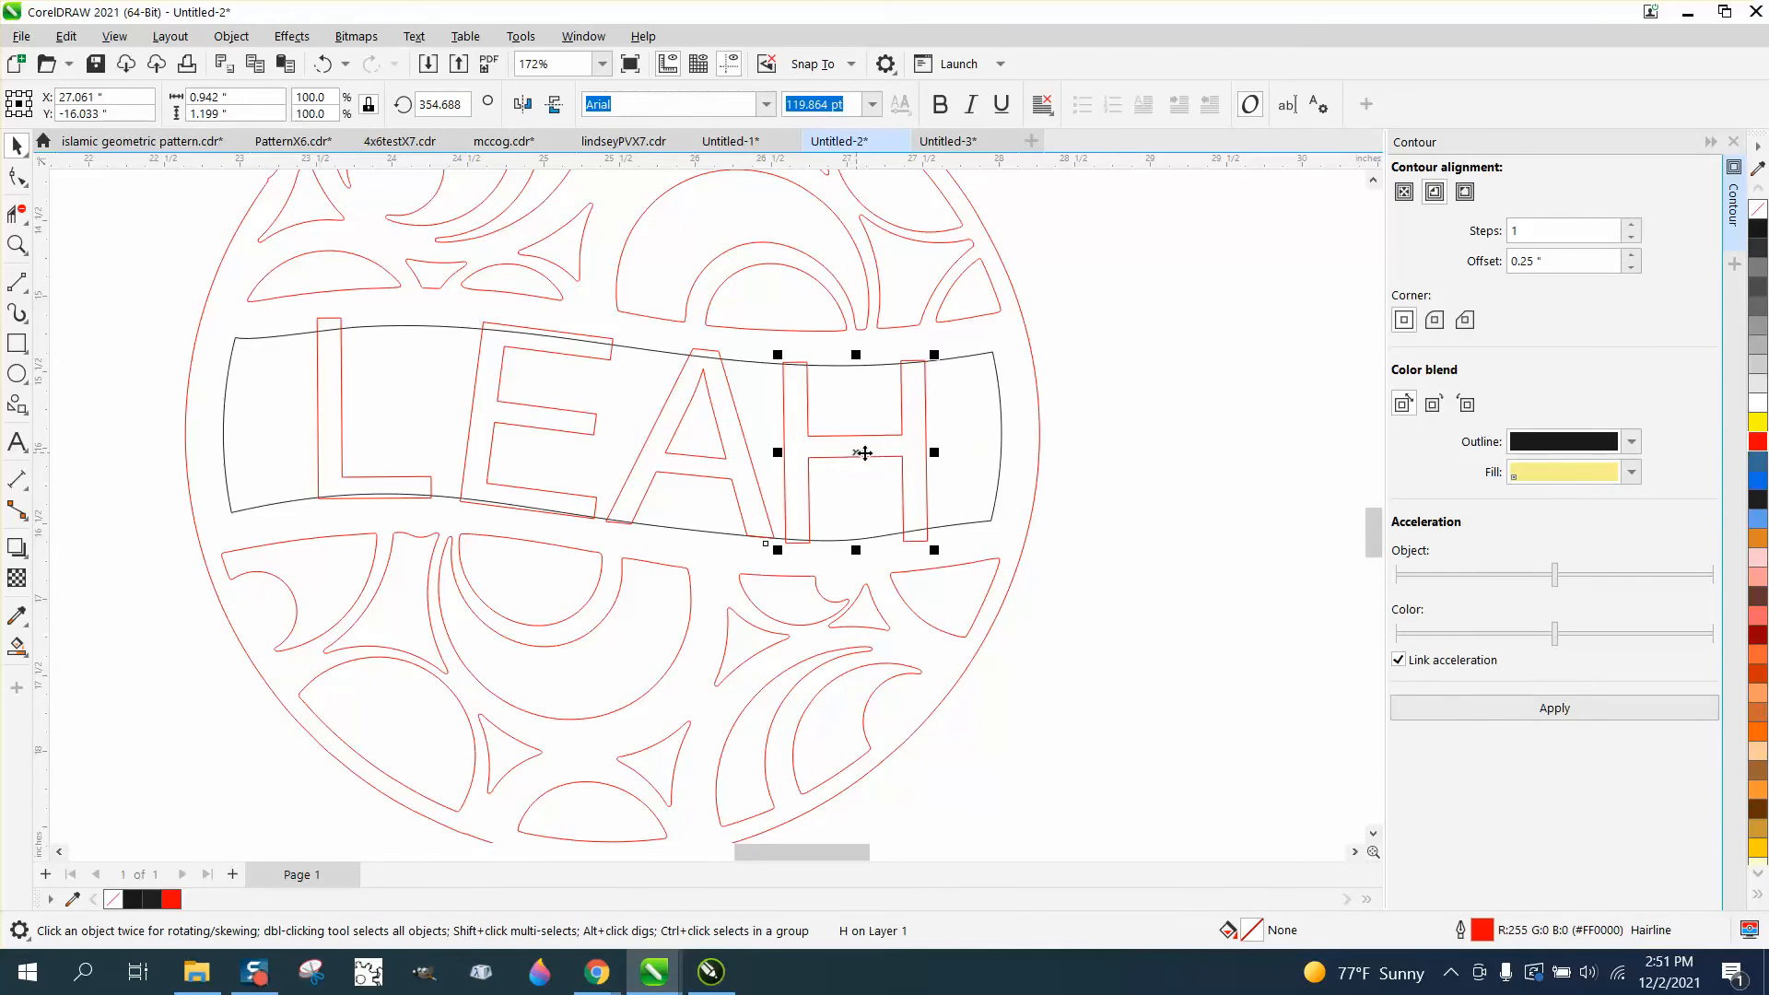
# Set the nudge distance to 0.001 inch and nudge the name's last letter right by about 0.02 inch
pyautogui.click(1211, 495)
pyautogui.write('.001')
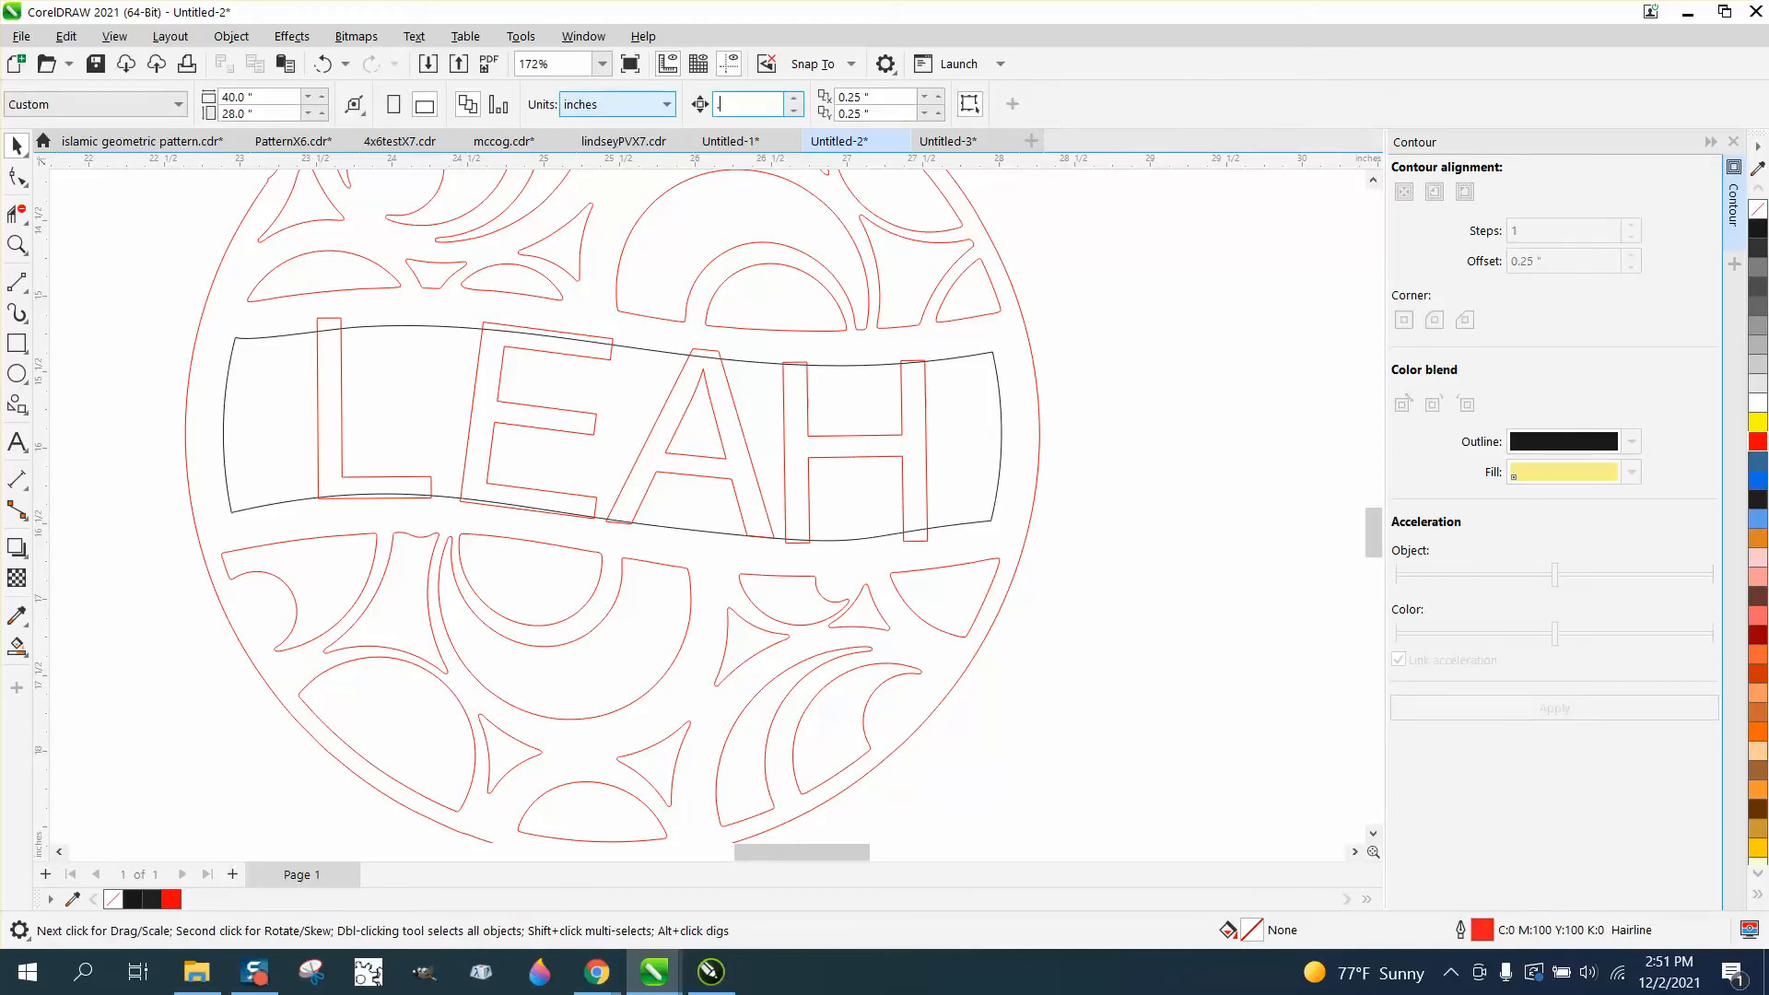
pyautogui.click(894, 433)
pyautogui.click(901, 435)
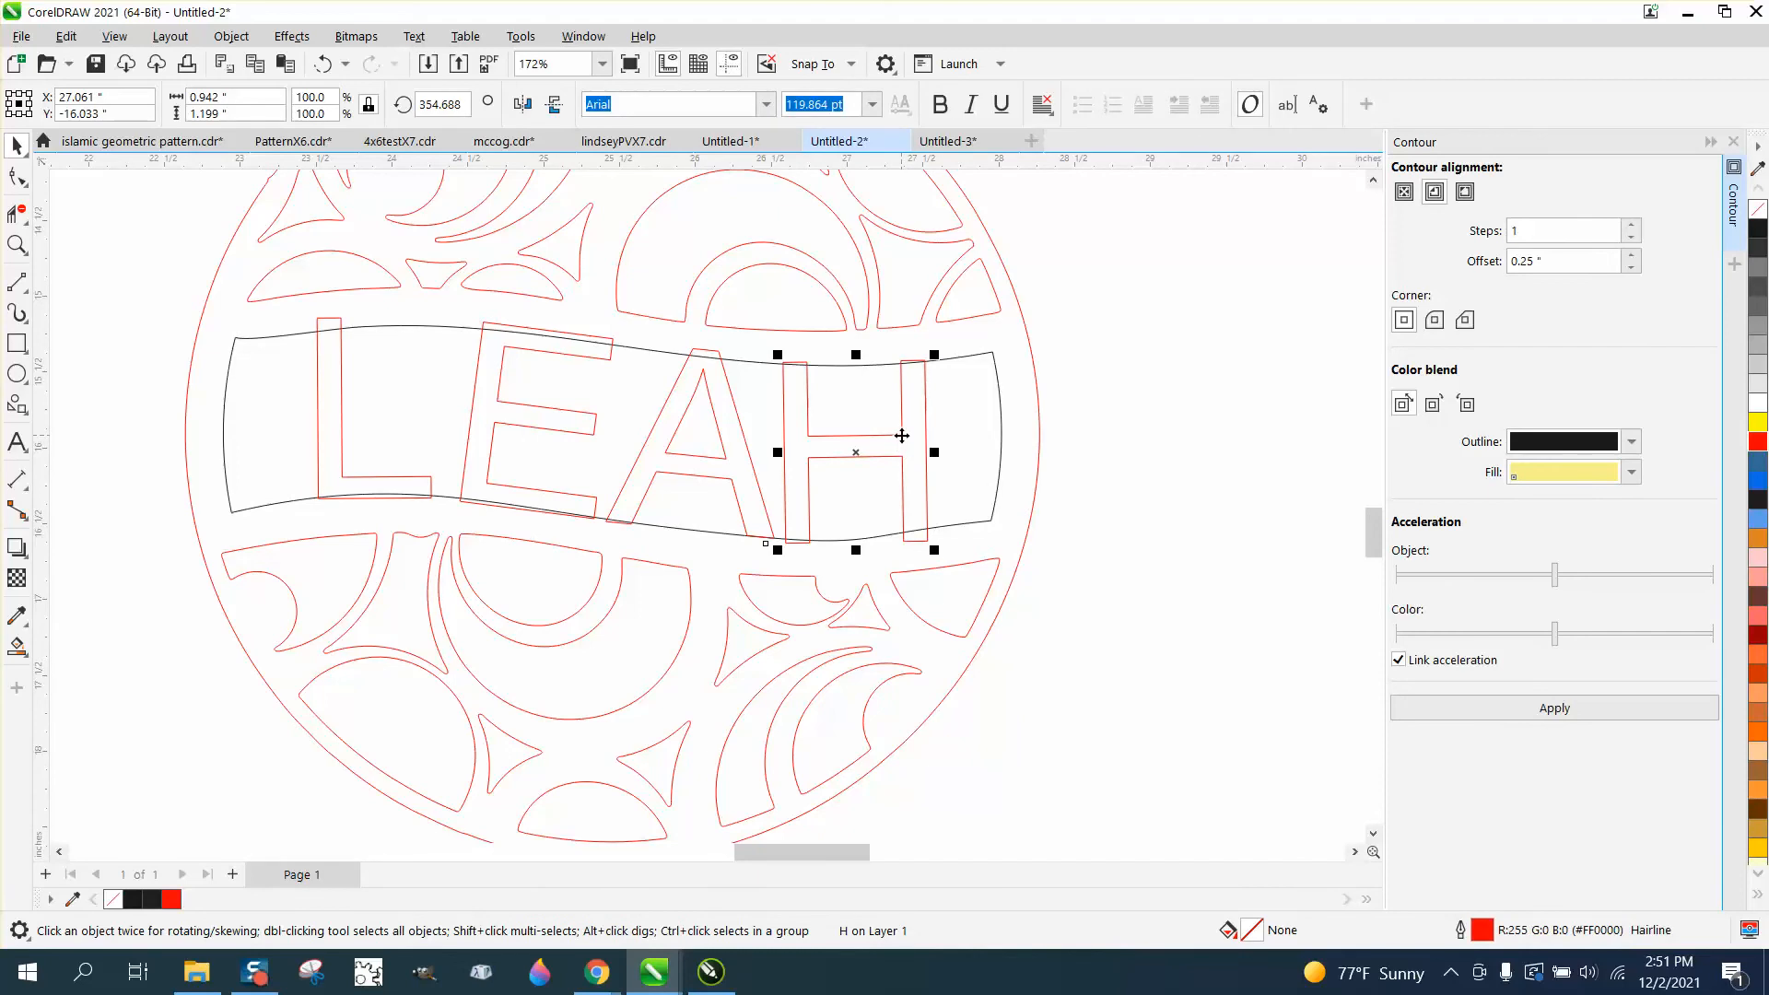
pyautogui.press('Right')
pyautogui.press('Right')
pyautogui.press('Right')
pyautogui.press('Right')
pyautogui.press('Right')
pyautogui.press('Right')
pyautogui.press('Right')
pyautogui.press('Right')
pyautogui.press('Right')
pyautogui.press('Right')
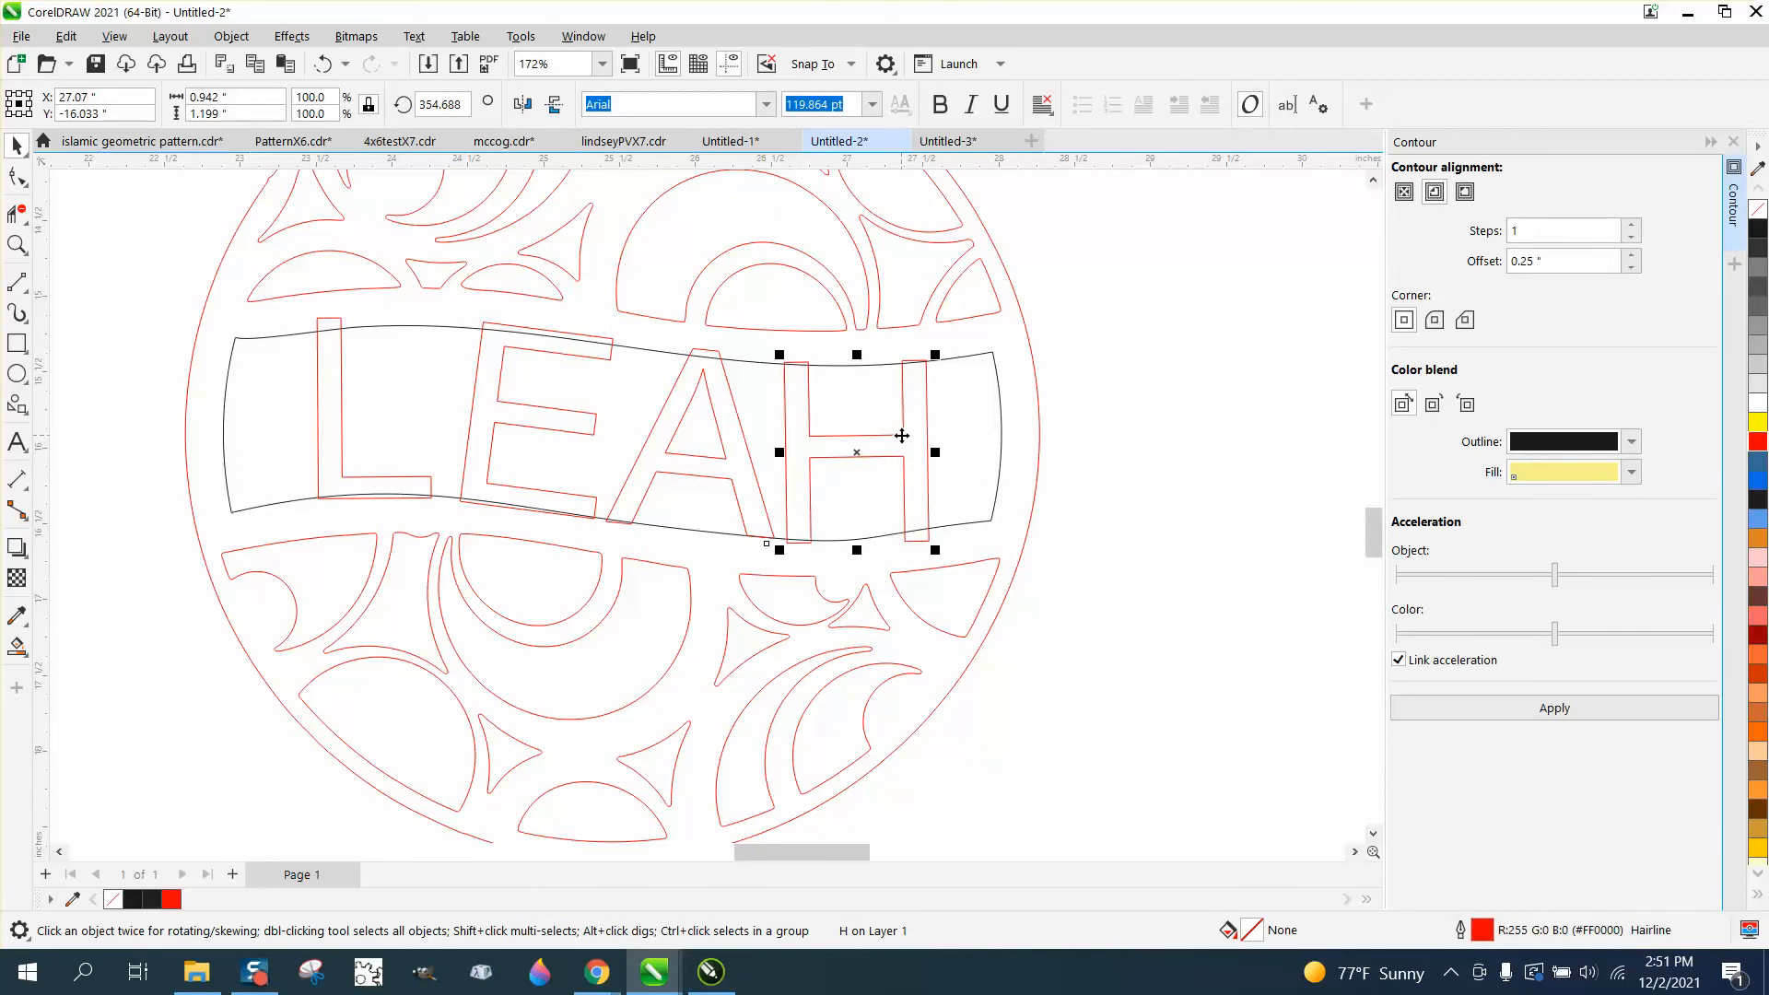
pyautogui.press('Right')
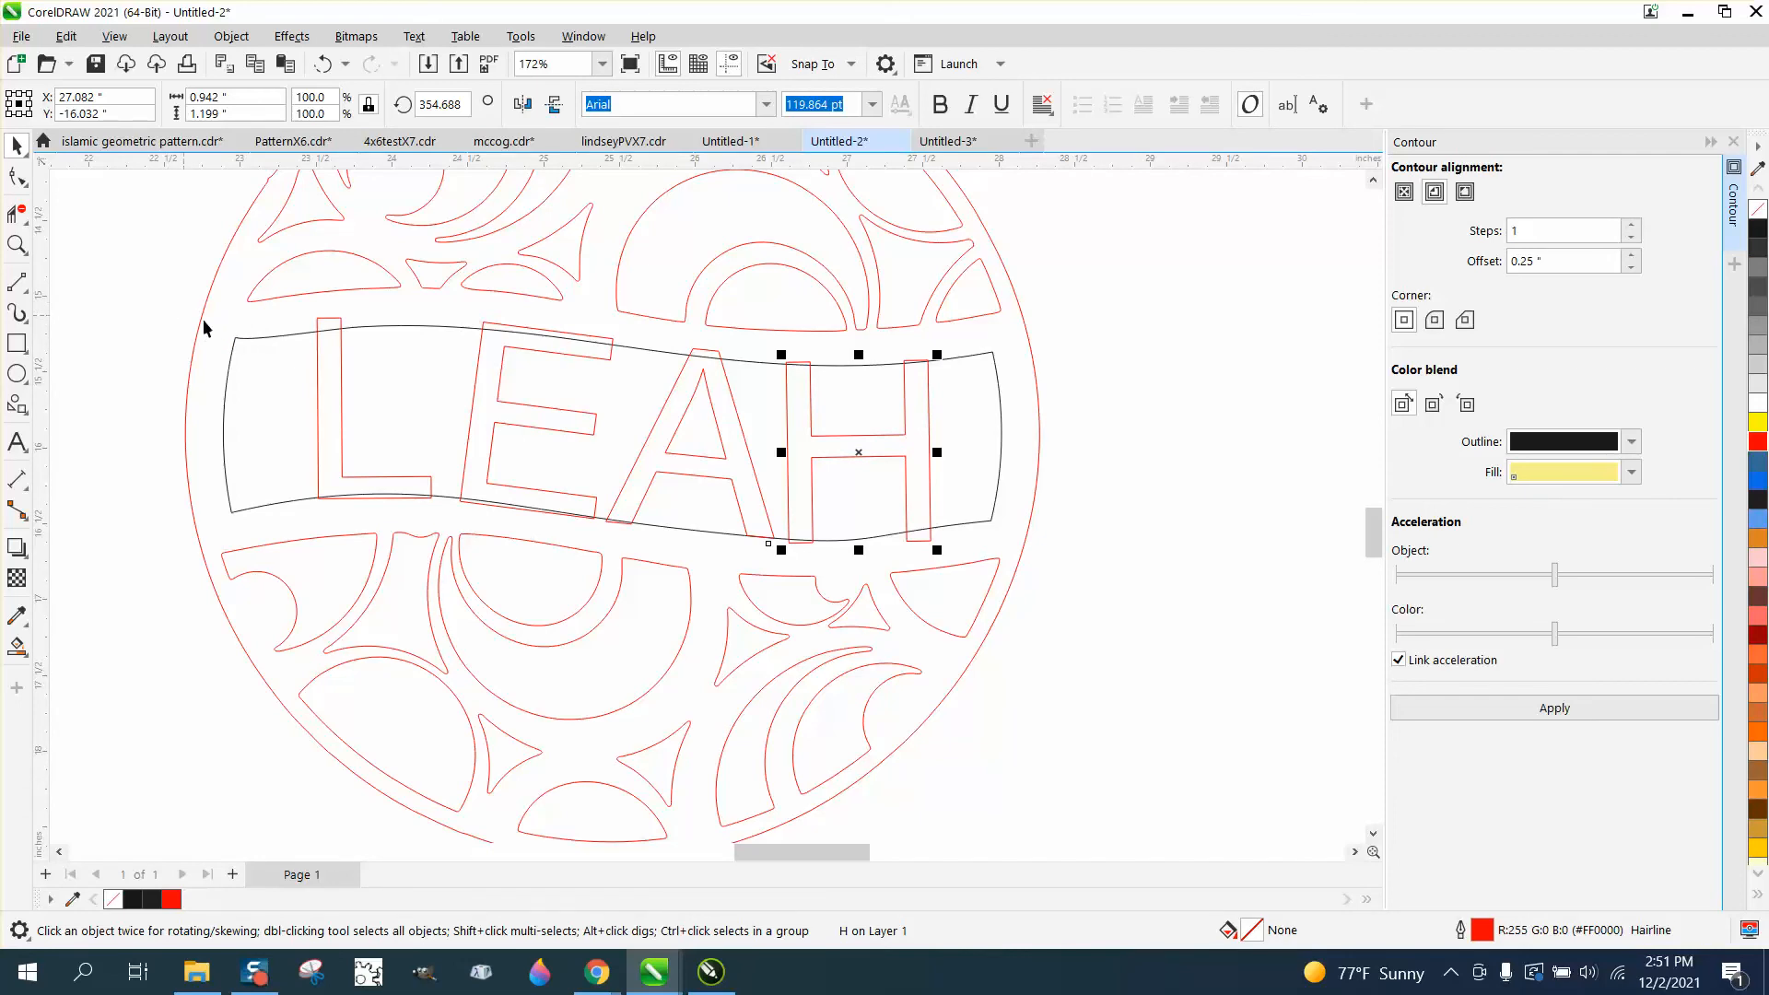
pyautogui.click(340, 380)
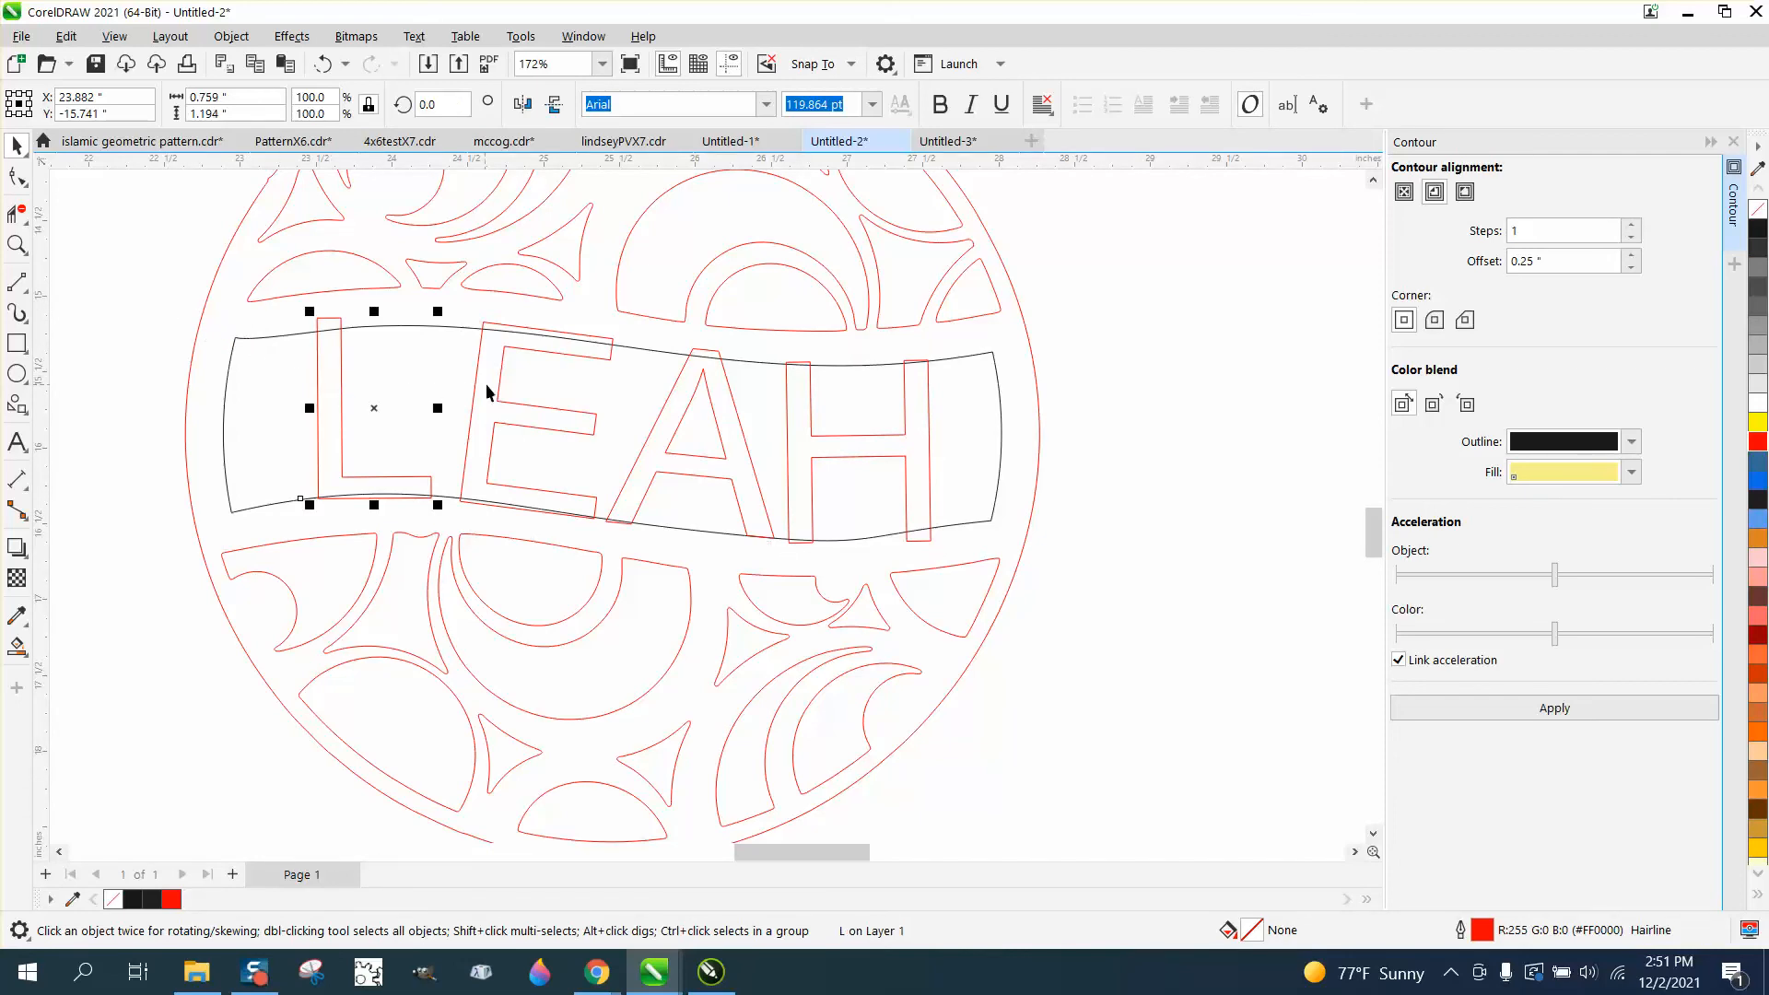
pyautogui.keyDown('shift'); pyautogui.click(504, 403); pyautogui.keyUp('shift')
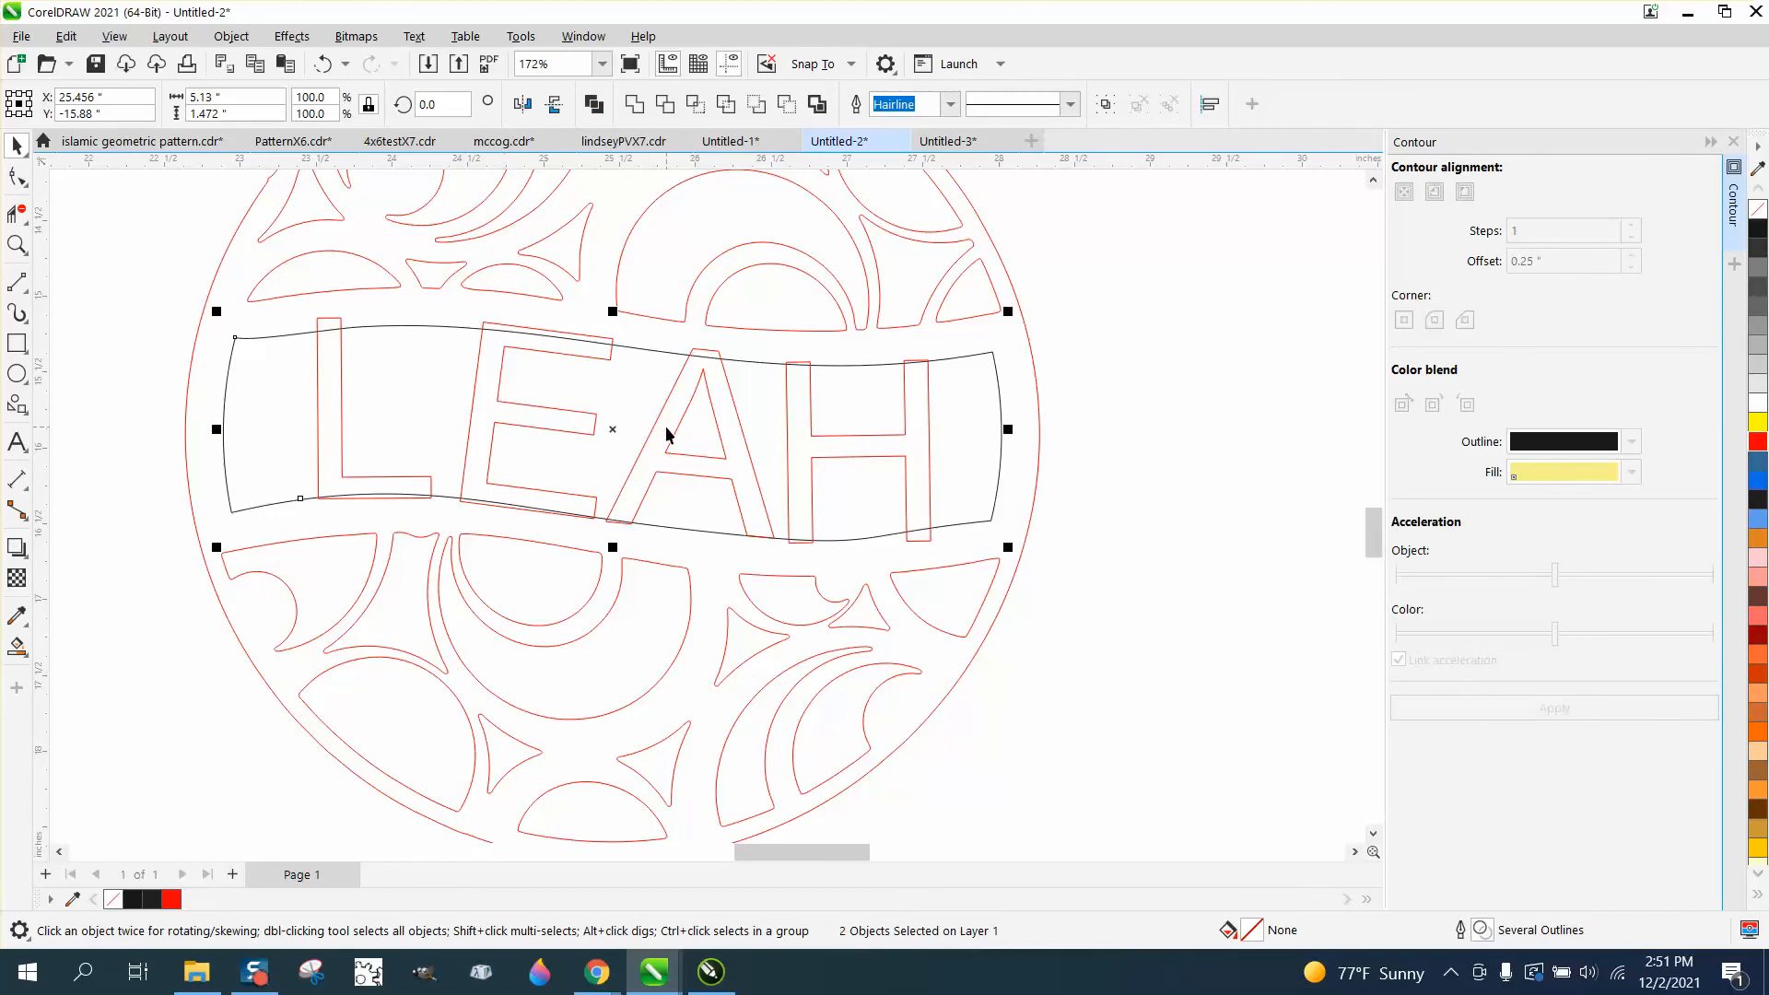
pyautogui.keyDown('shift'); pyautogui.click(788, 433); pyautogui.keyUp('shift')
pyautogui.keyDown('shift'); pyautogui.click(960, 363); pyautogui.keyUp('shift')
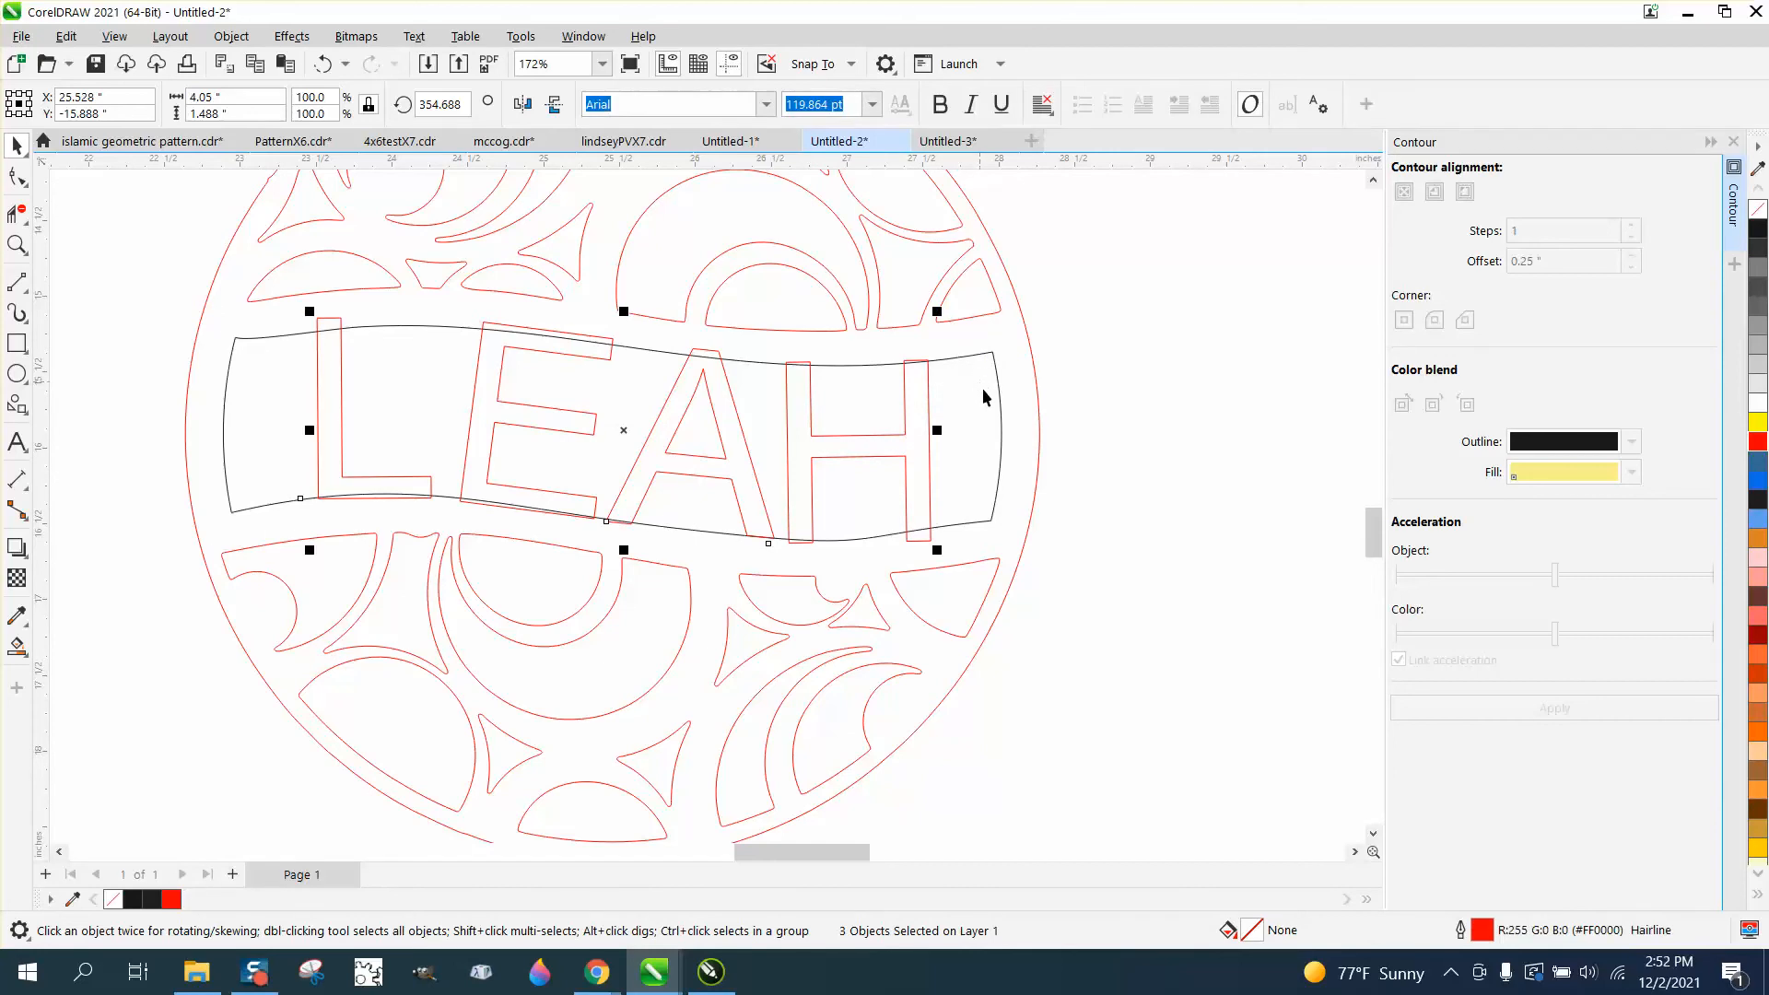
pyautogui.click(1224, 523)
pyautogui.click(989, 354)
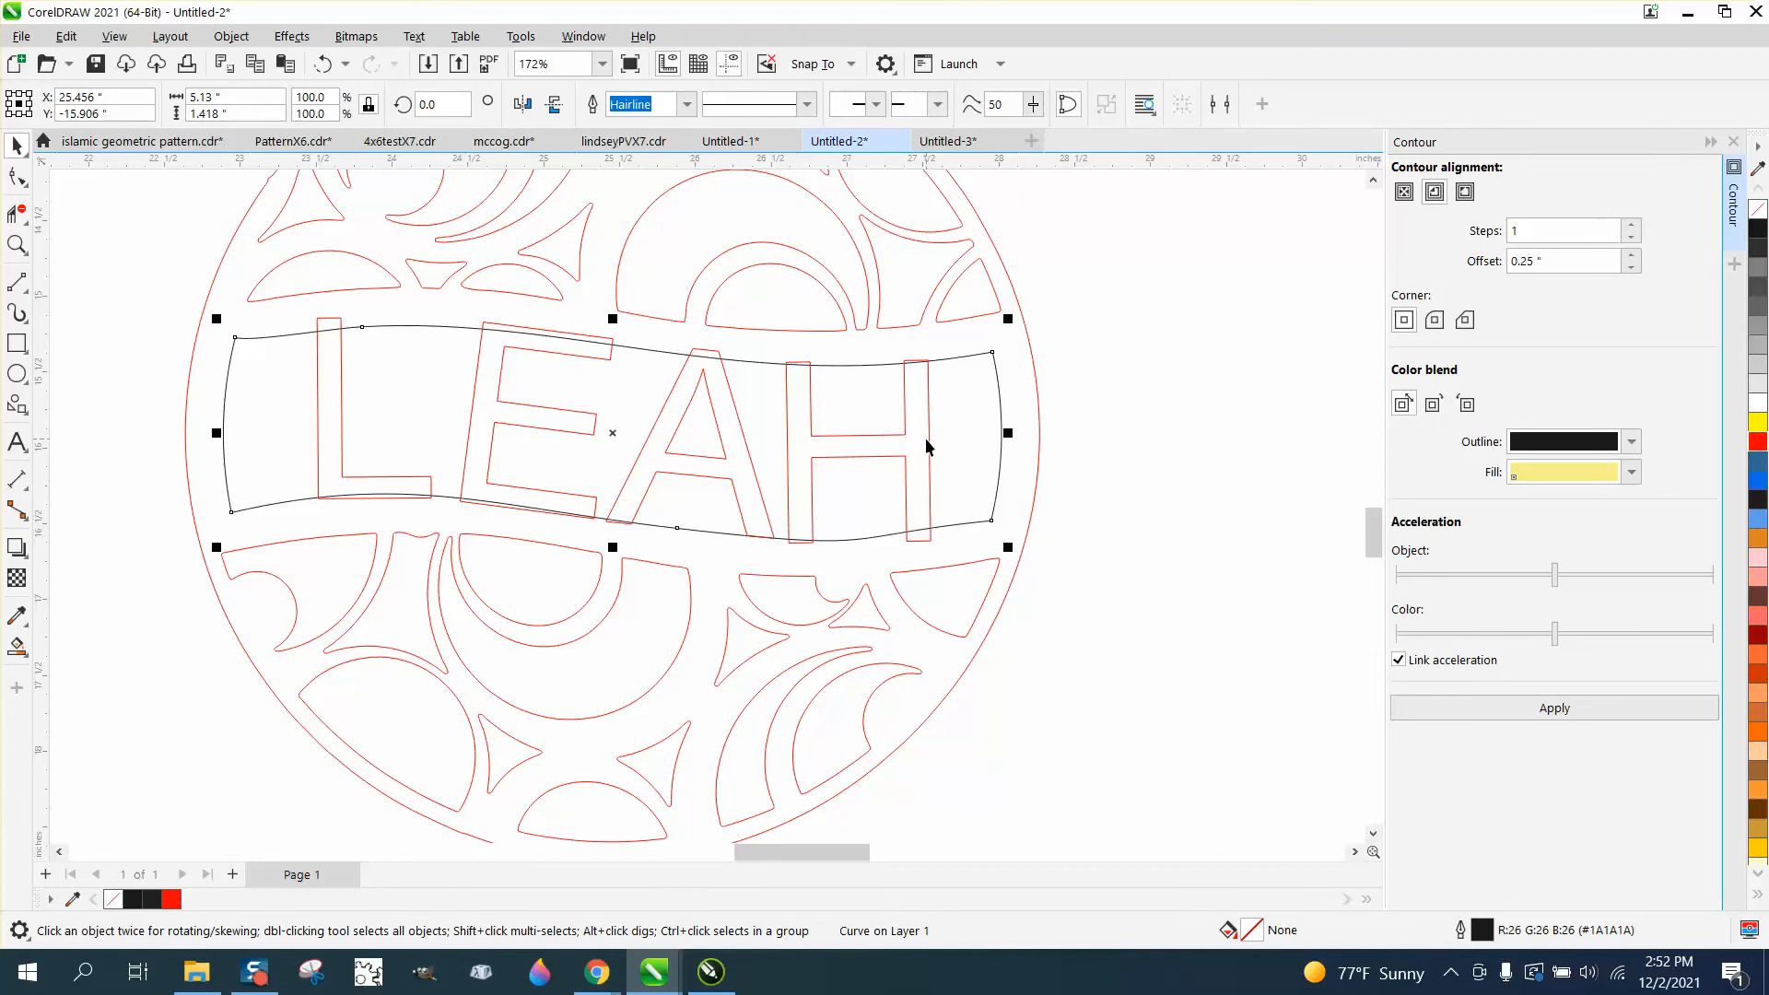
pyautogui.click(130, 383)
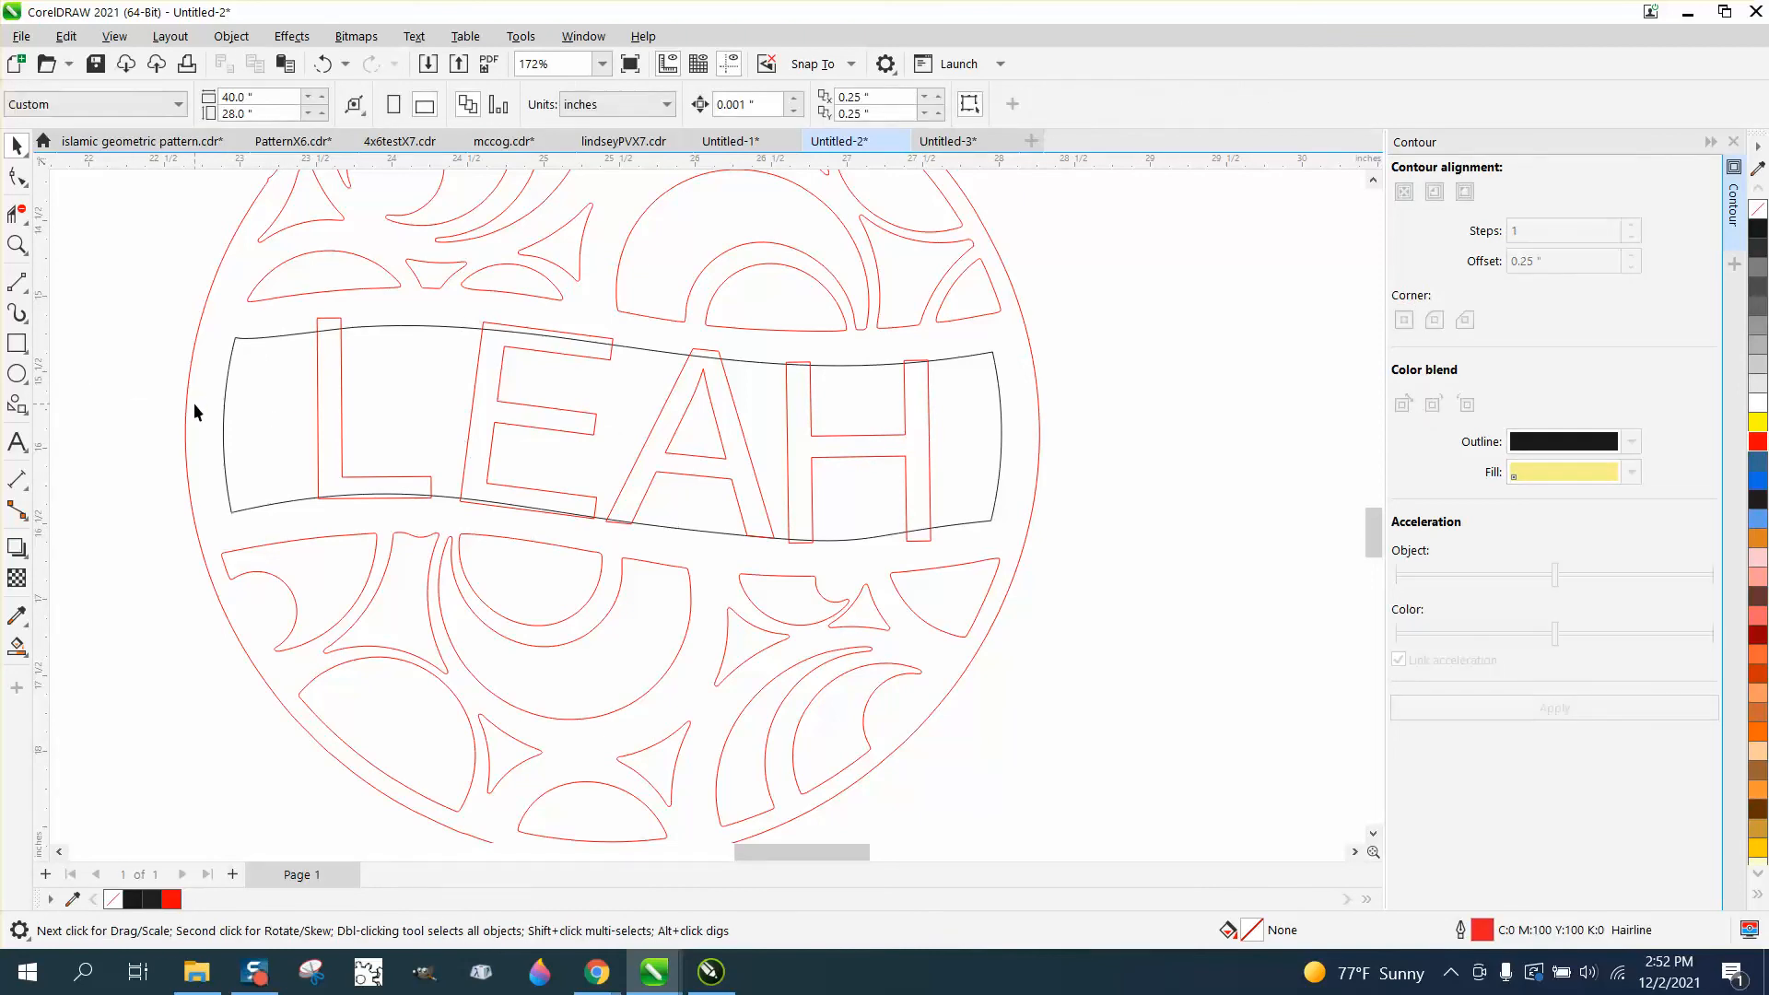
# Select the letters, banner and ornament together, try Weld and Back Minus Front on them, and undo both attempts
pyautogui.moveTo(198, 403); pyautogui.dragTo(703, 427)
pyautogui.moveTo(994, 435); pyautogui.dragTo(1009, 436)
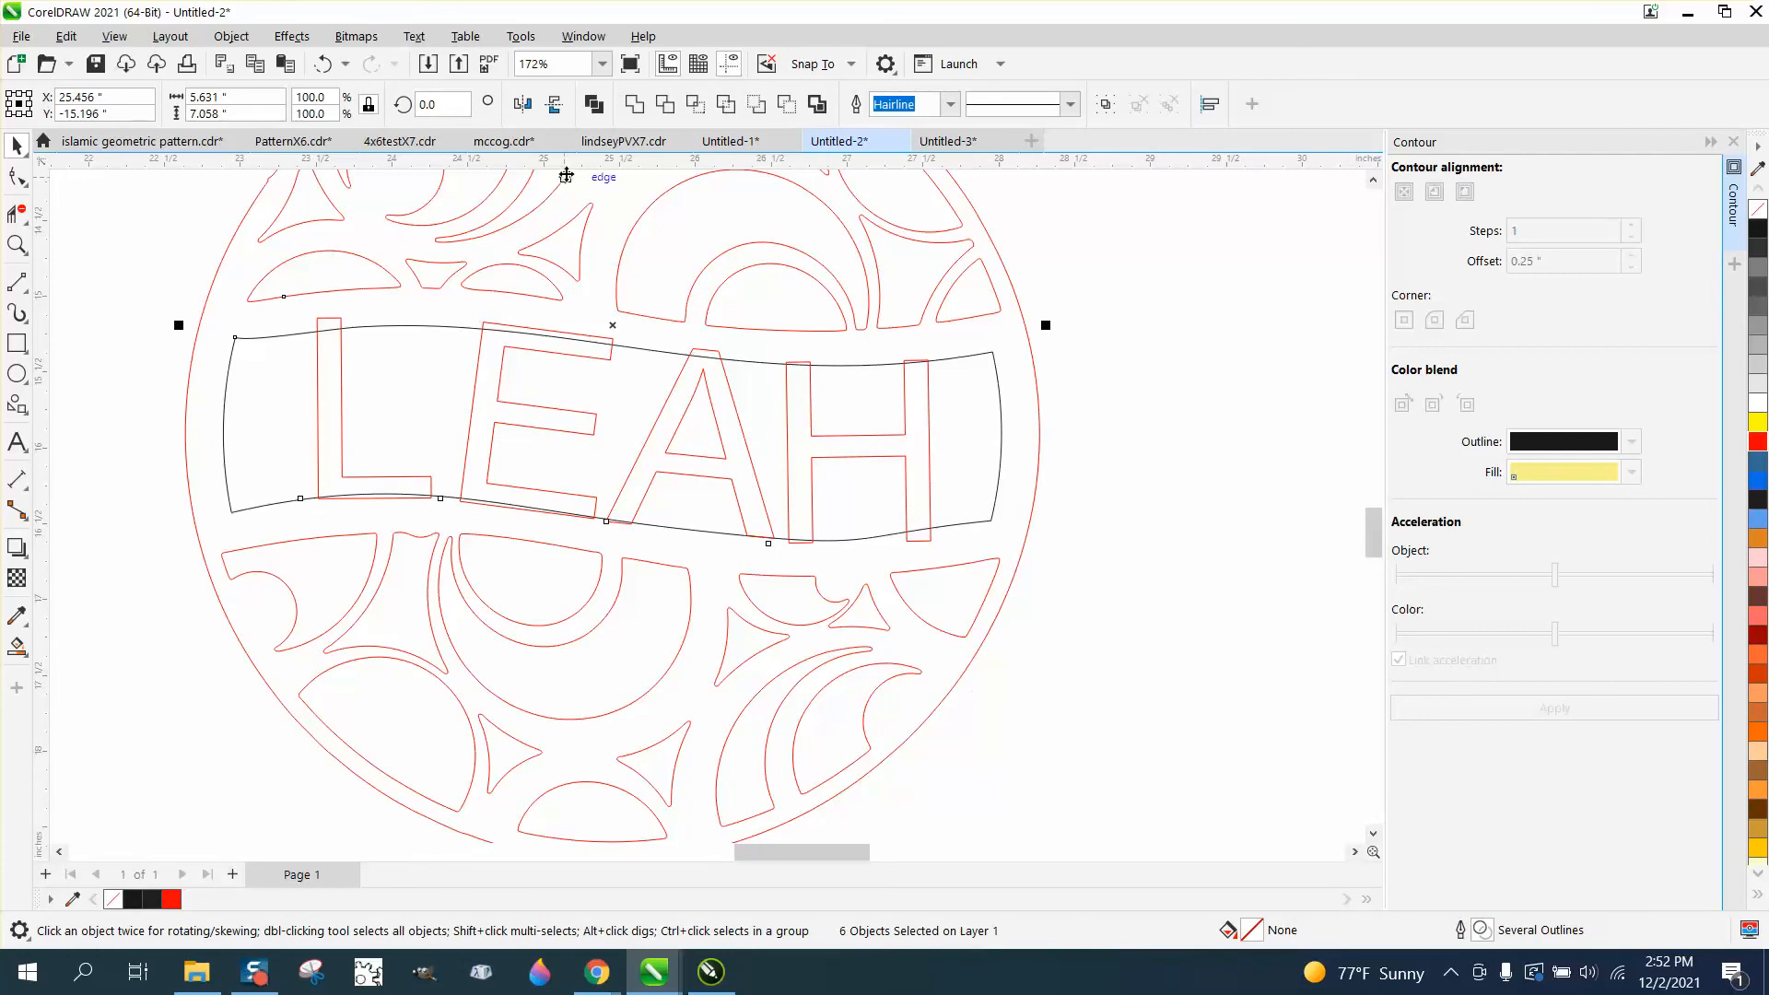
pyautogui.click(635, 105)
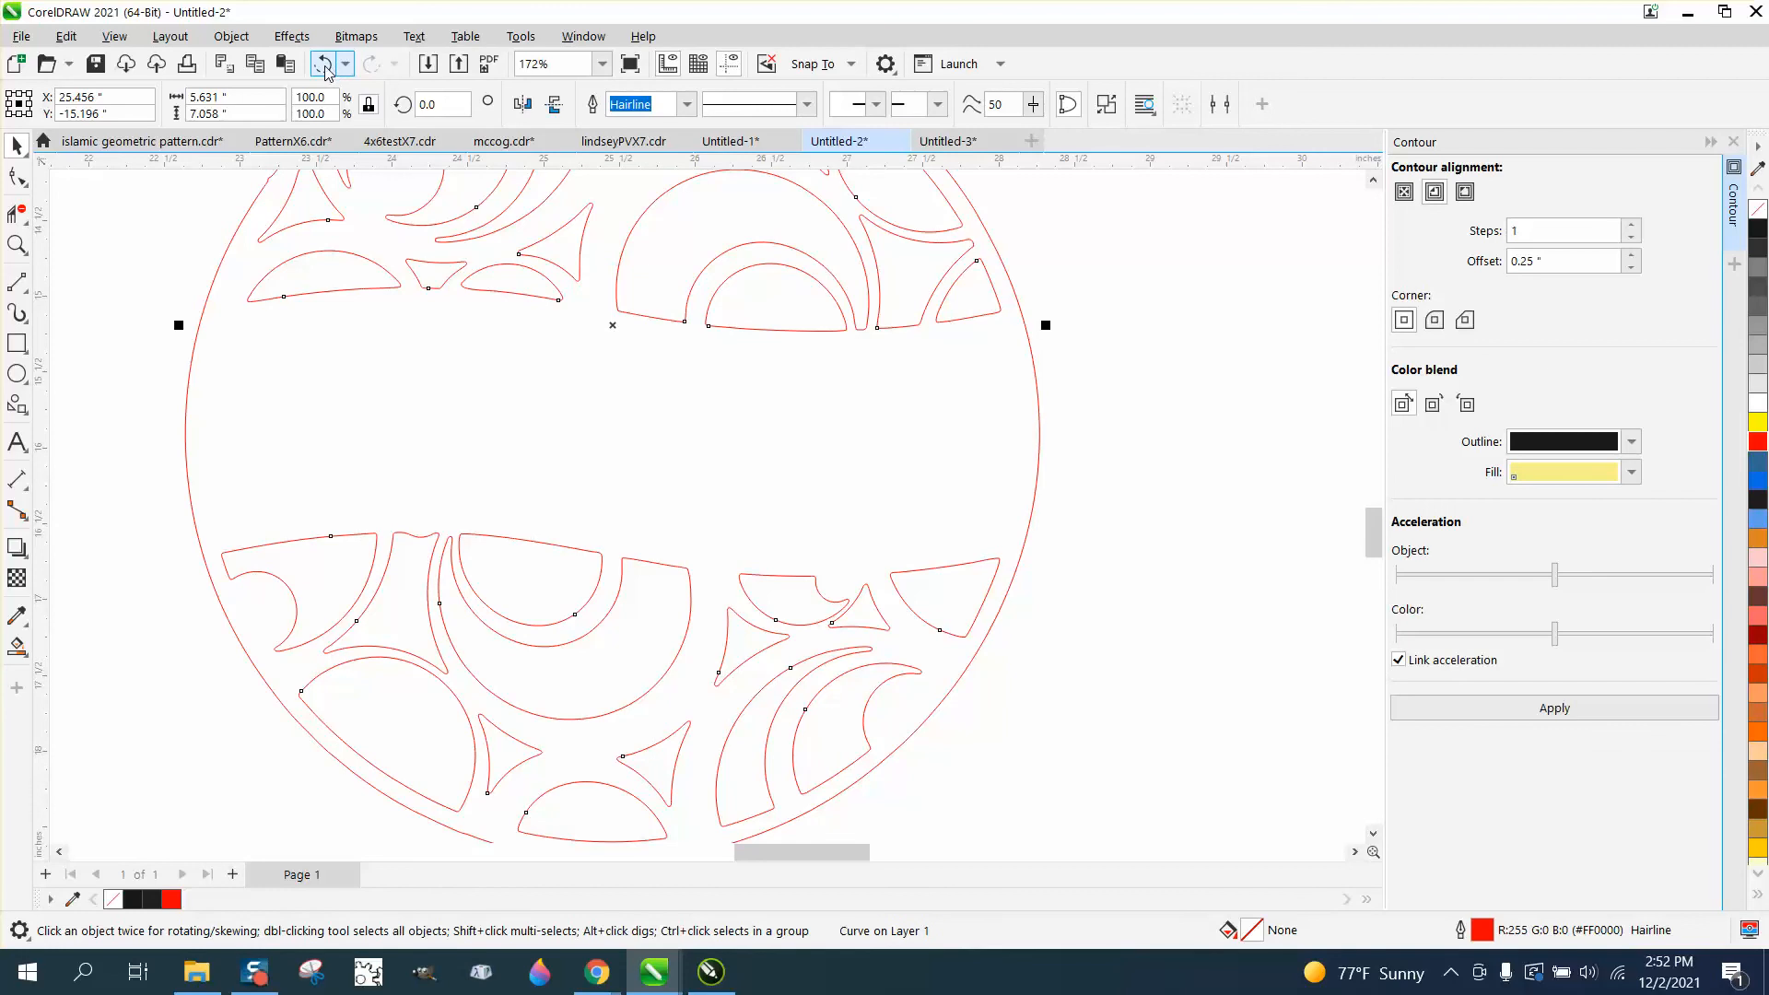
pyautogui.hotkey('ctrl', 'z')
pyautogui.click(634, 104)
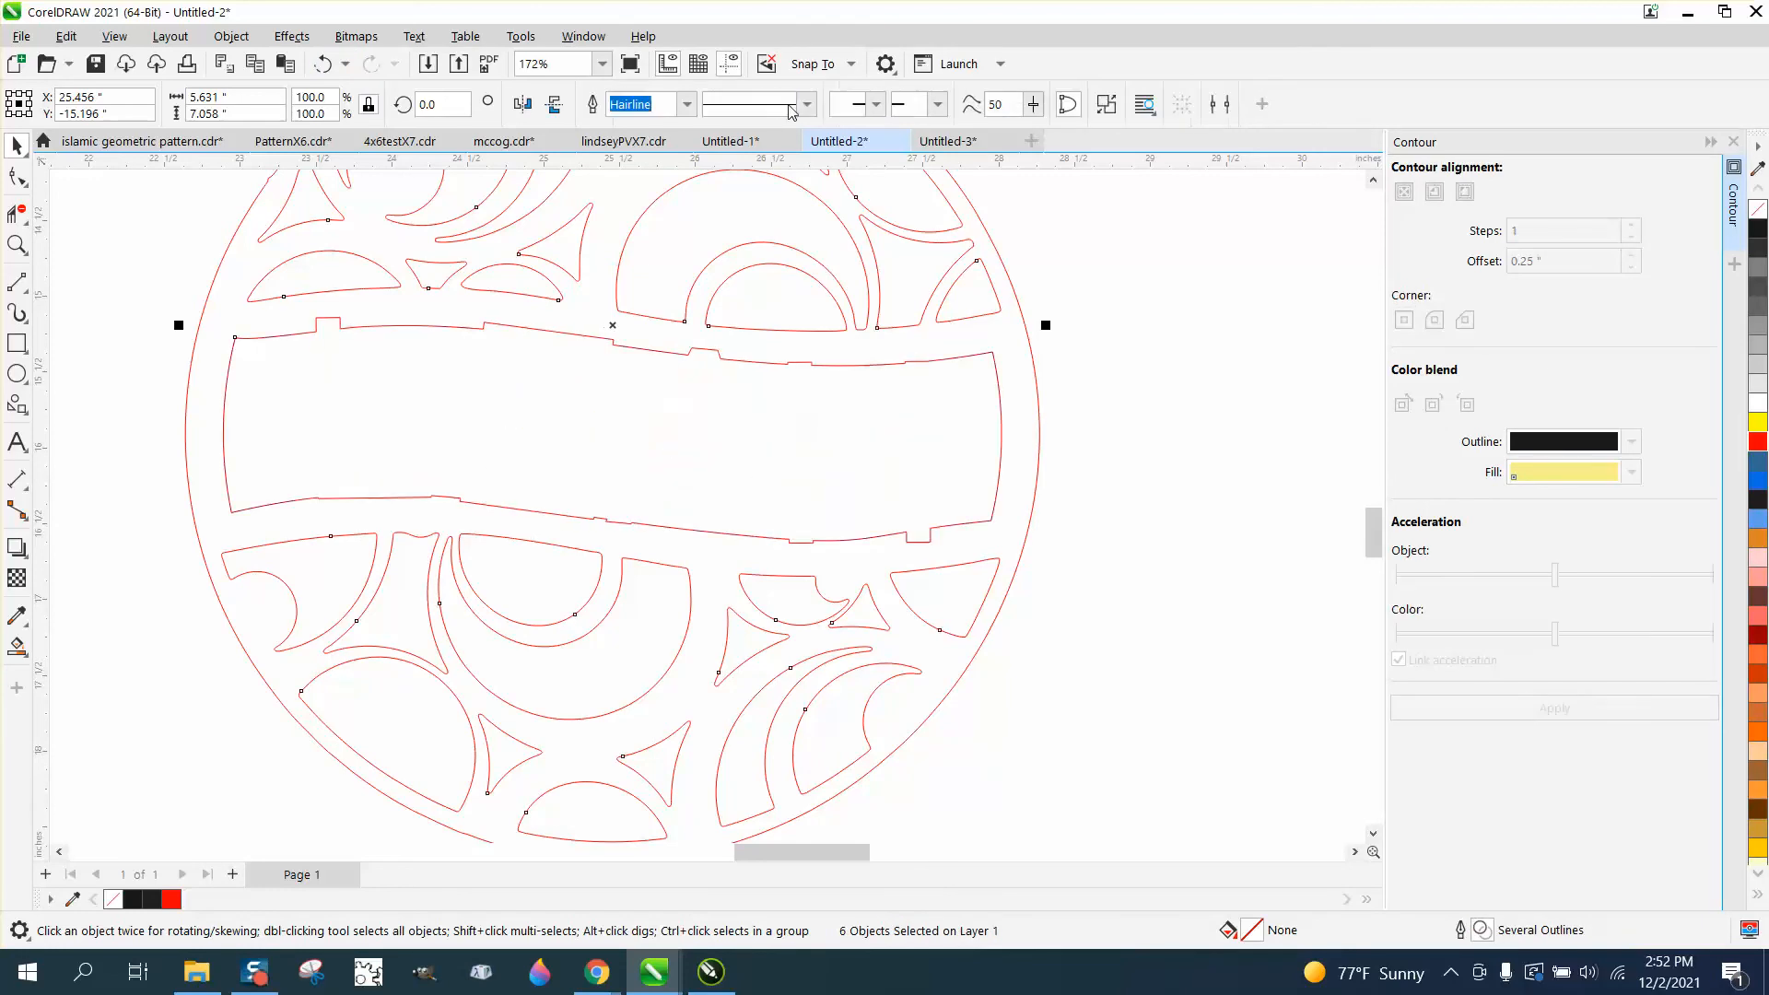
pyautogui.click(324, 66)
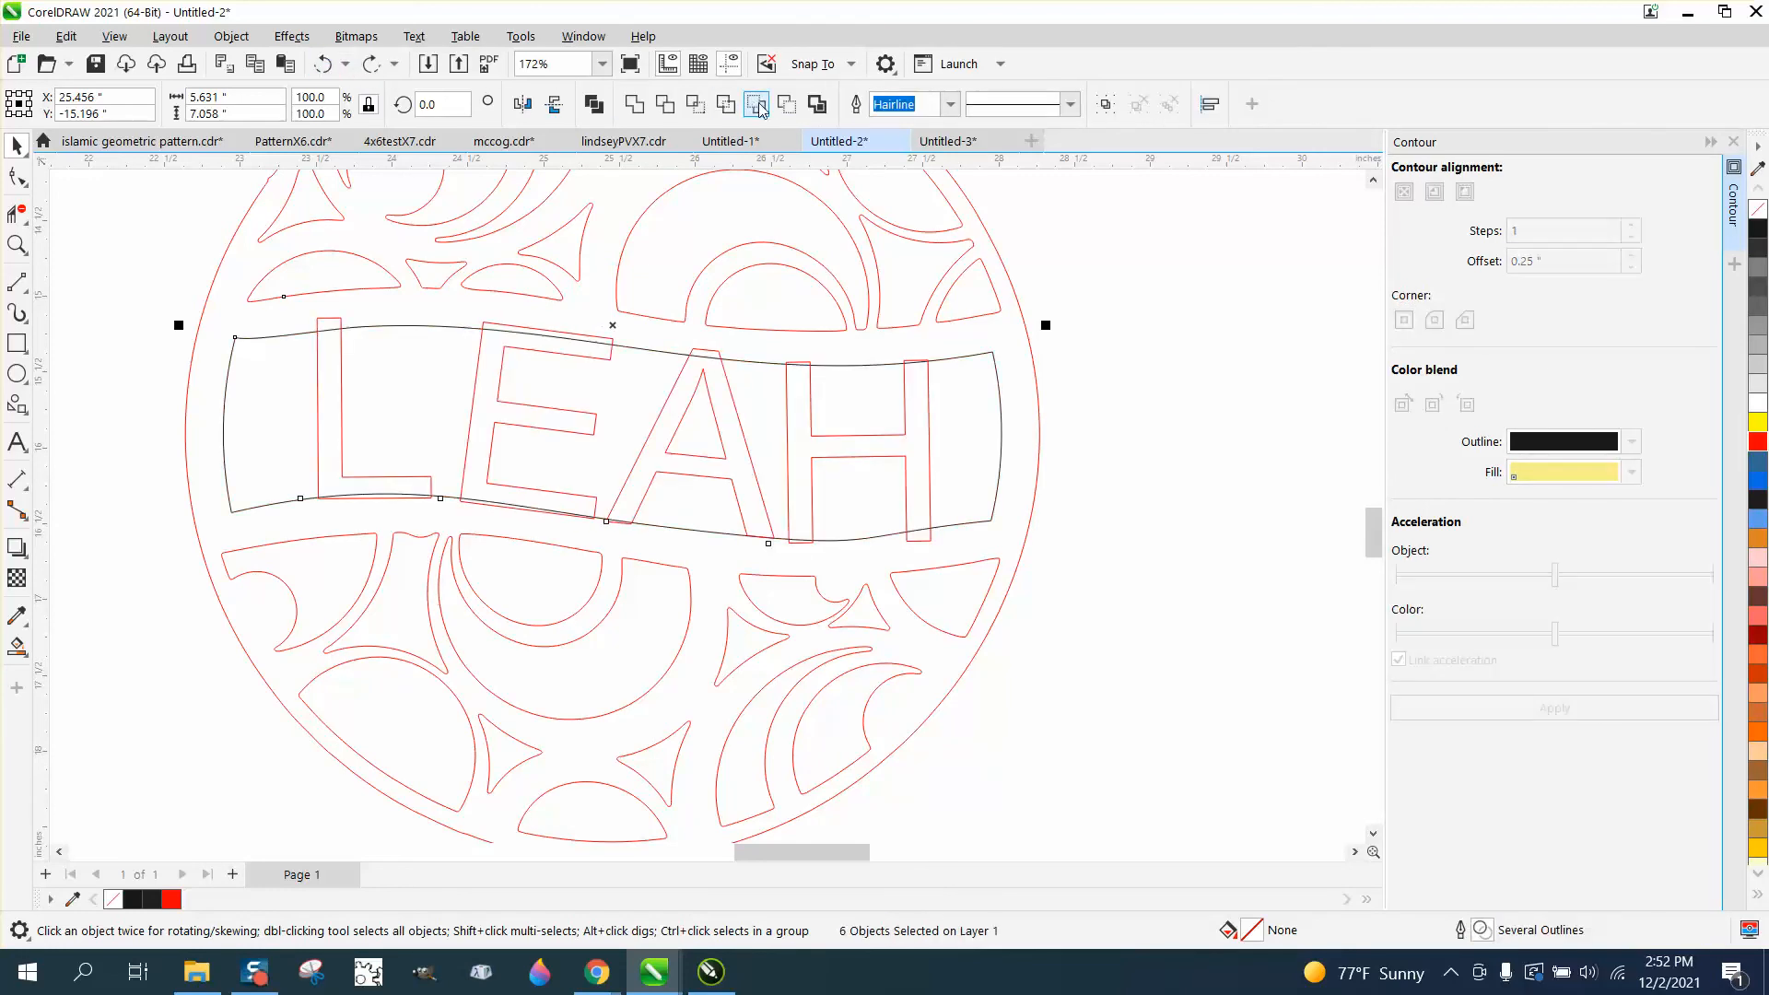
pyautogui.click(763, 109)
pyautogui.click(935, 535)
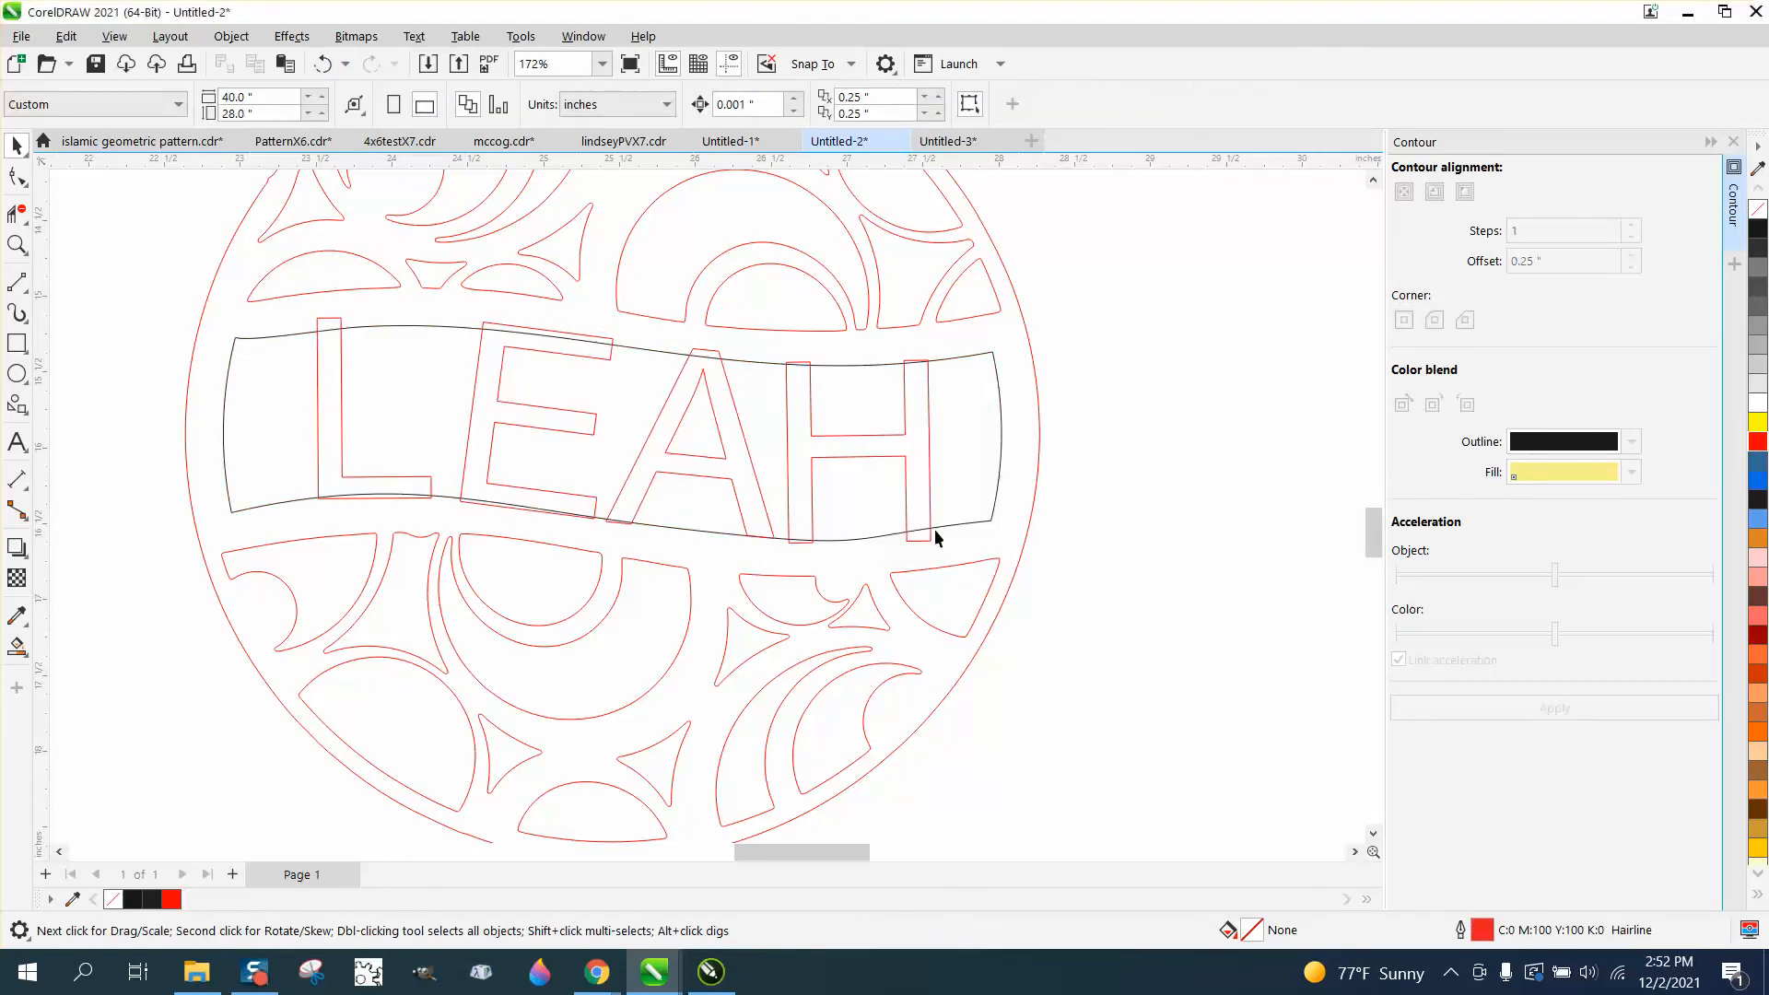
# Use Virtual Segment Delete to remove the banner edge segment that crosses the top of the name's first letter
pyautogui.click(16, 243)
pyautogui.scroll(1, 832, 497)
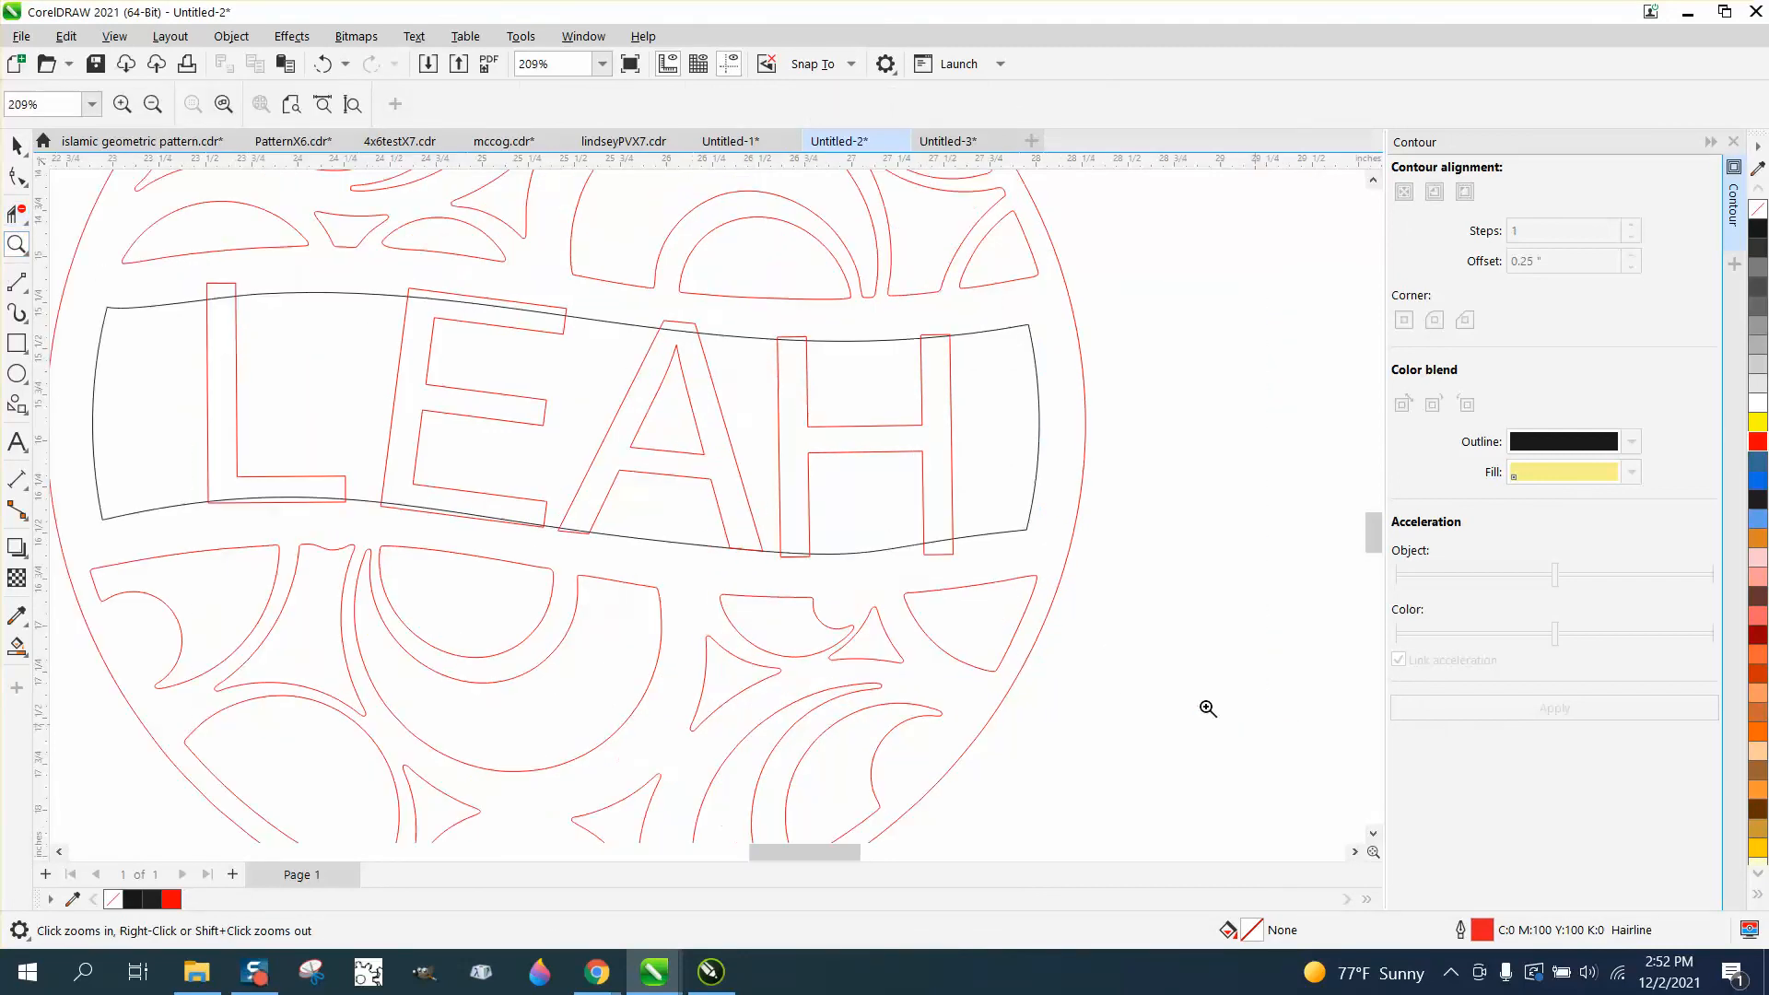
pyautogui.click(16, 214)
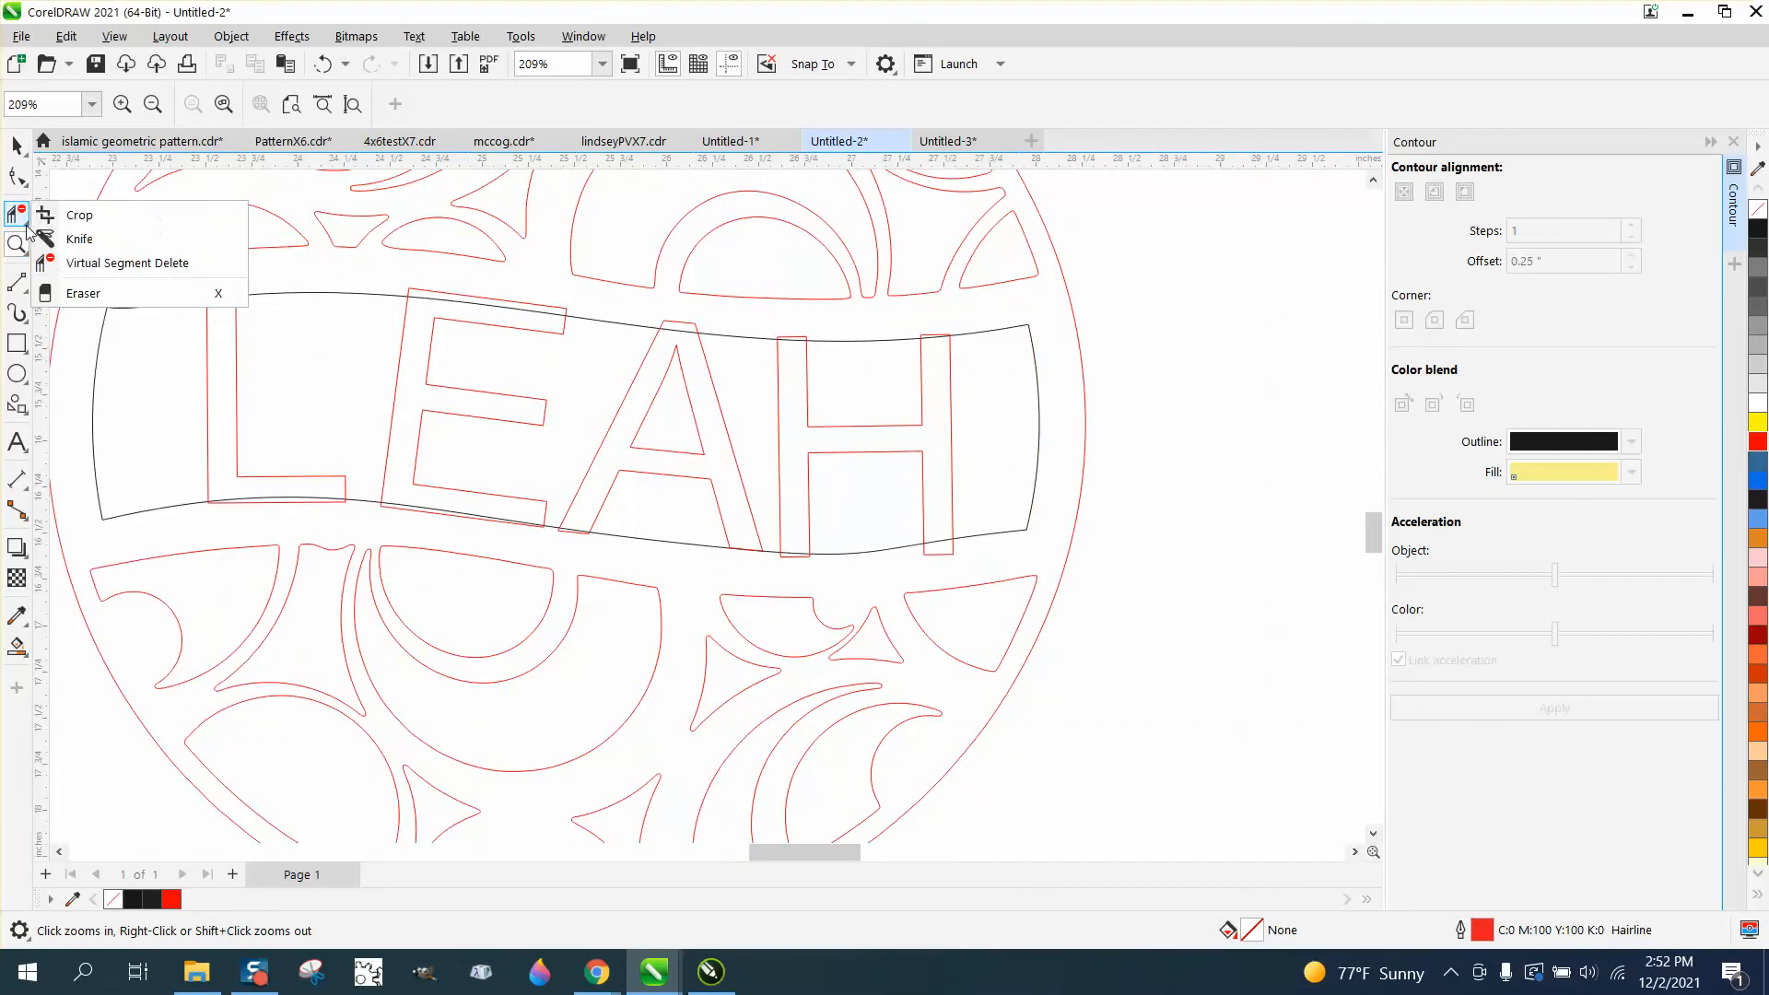
pyautogui.click(101, 261)
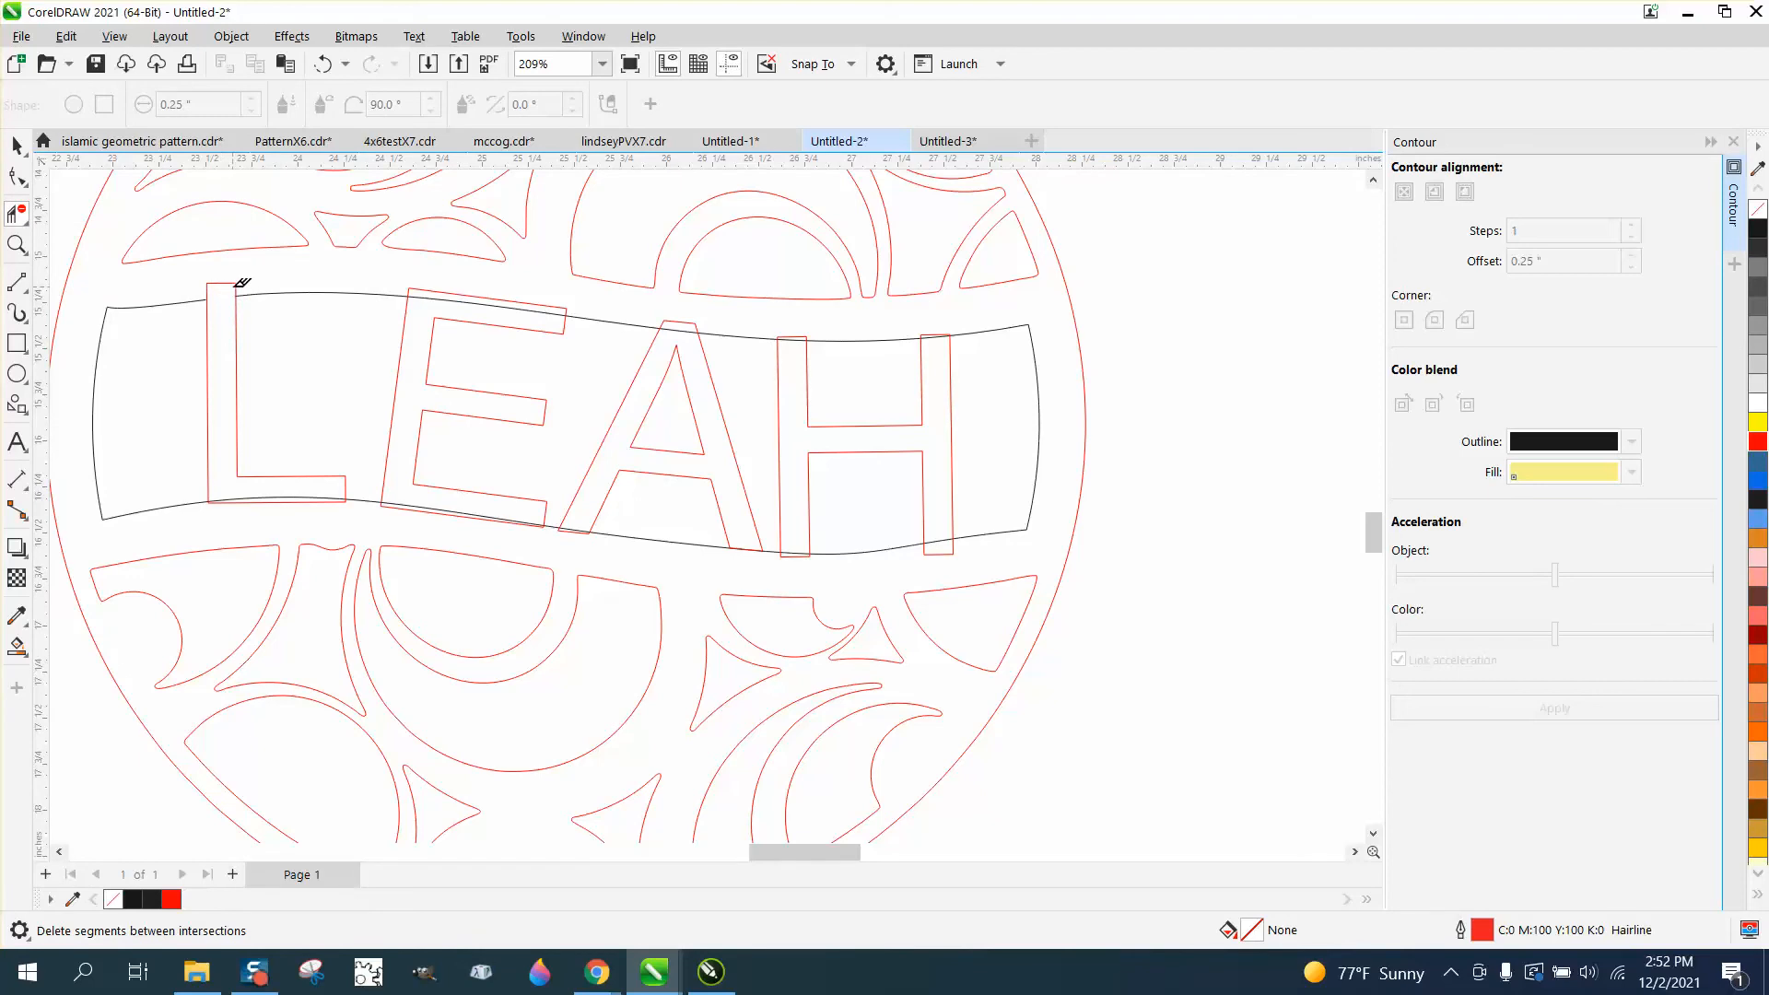
# Select the letters, banner and ornament together and convert them to curves
pyautogui.click(15, 145)
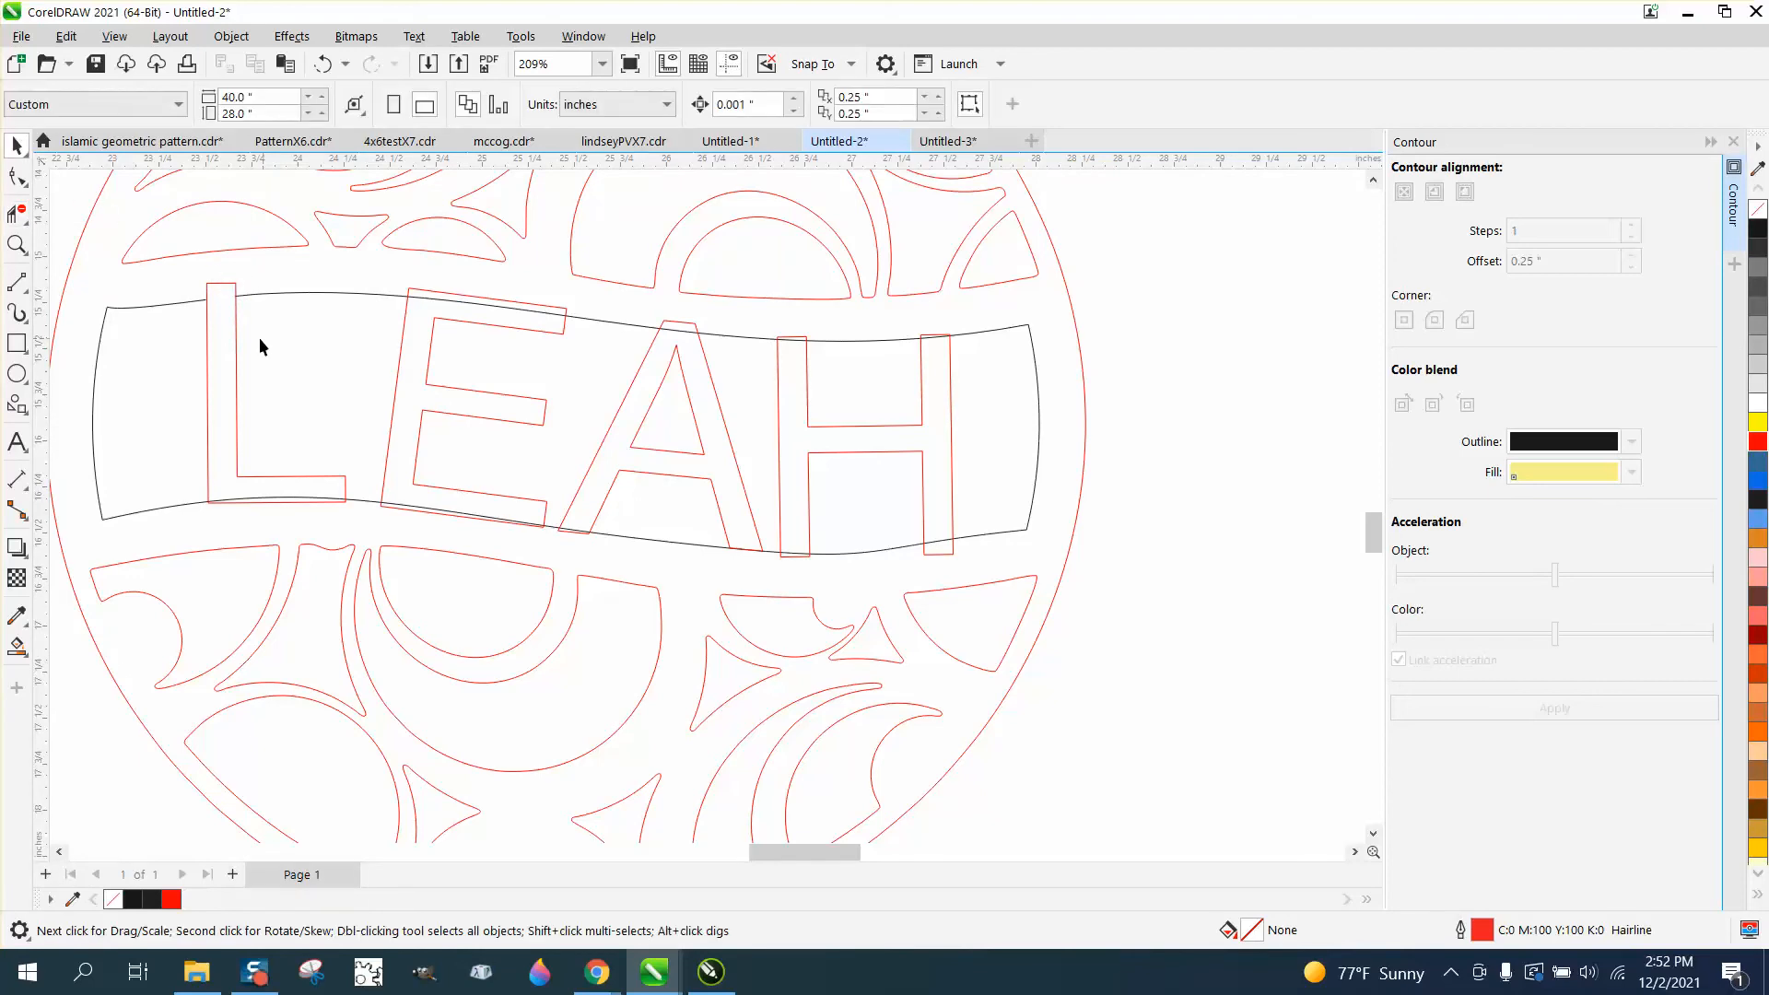
pyautogui.click(232, 349)
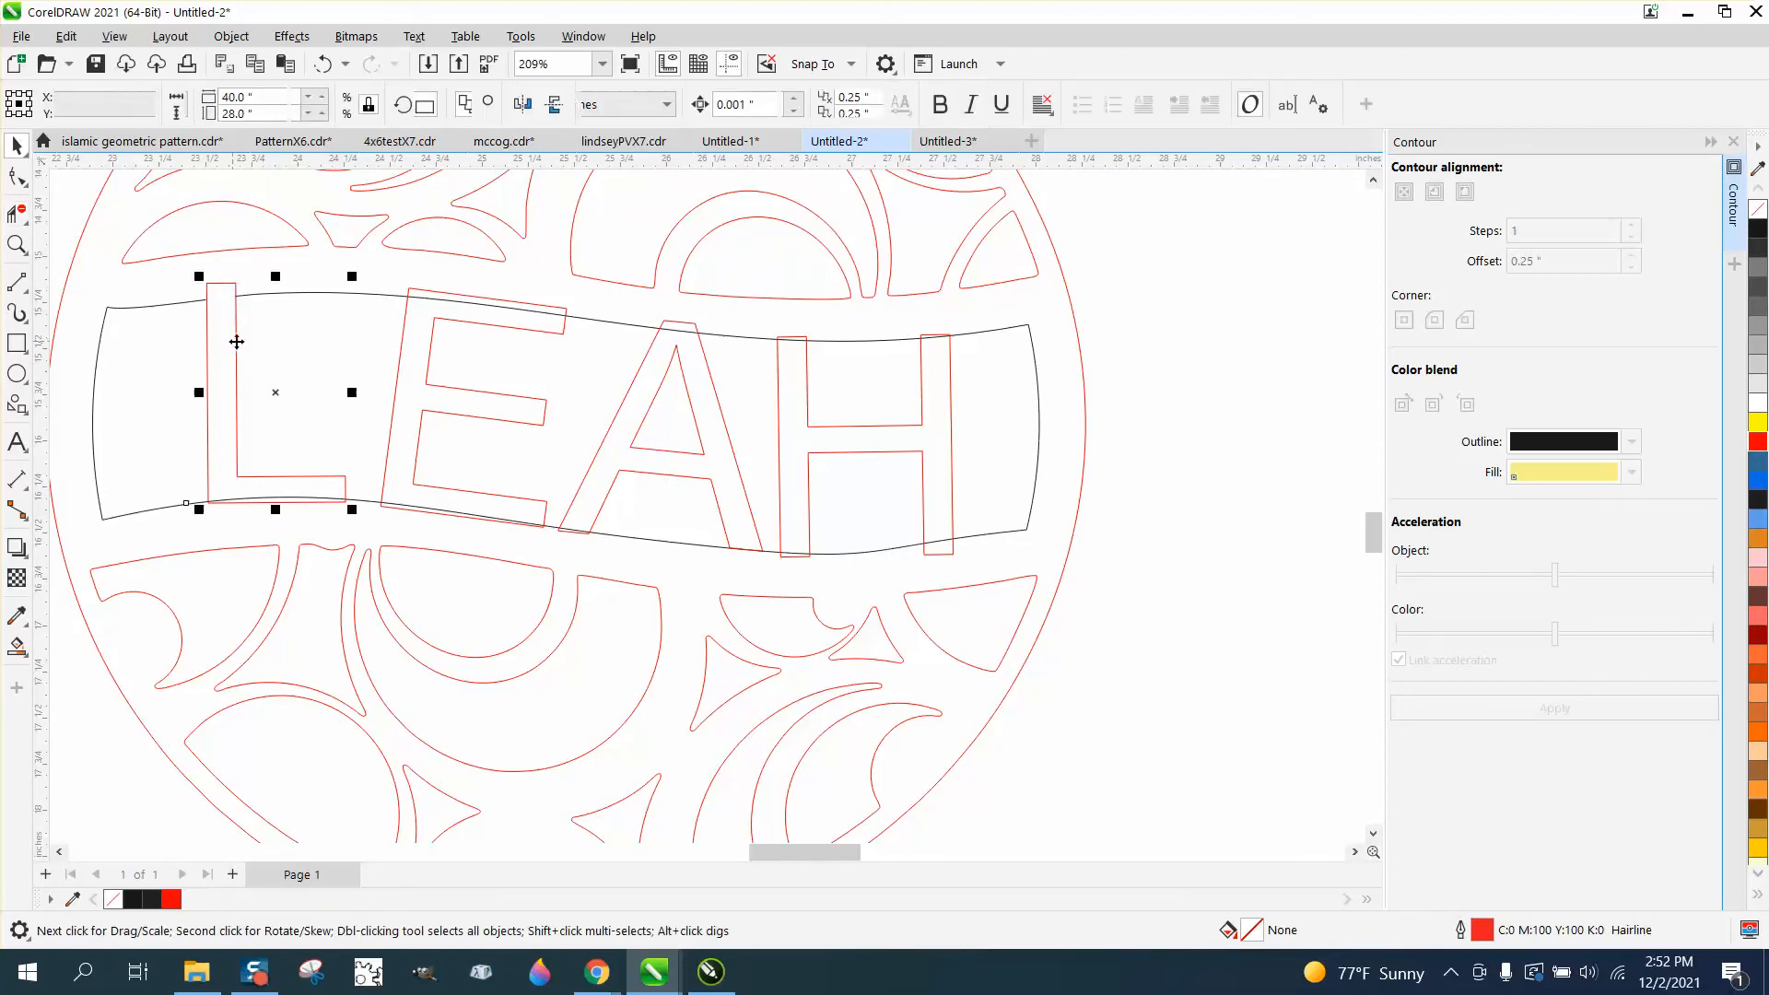
pyautogui.scroll(-1, 291, 368)
pyautogui.click(303, 365)
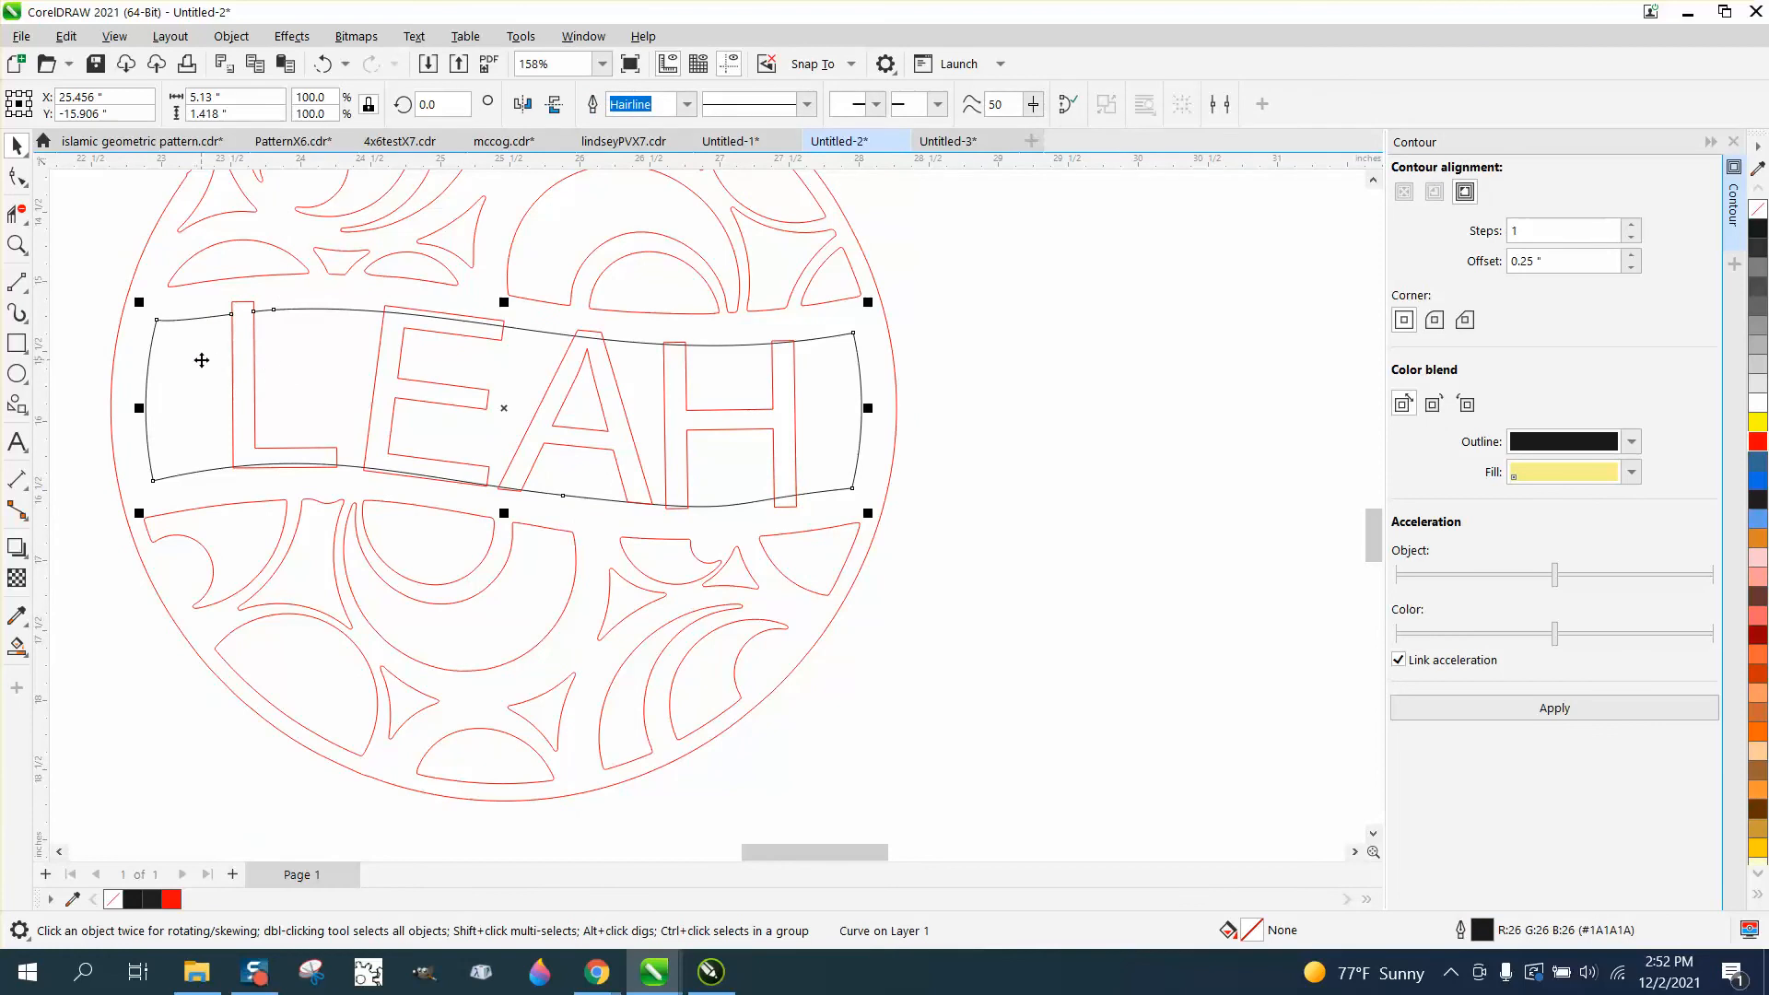
pyautogui.moveTo(198, 382); pyautogui.dragTo(809, 424)
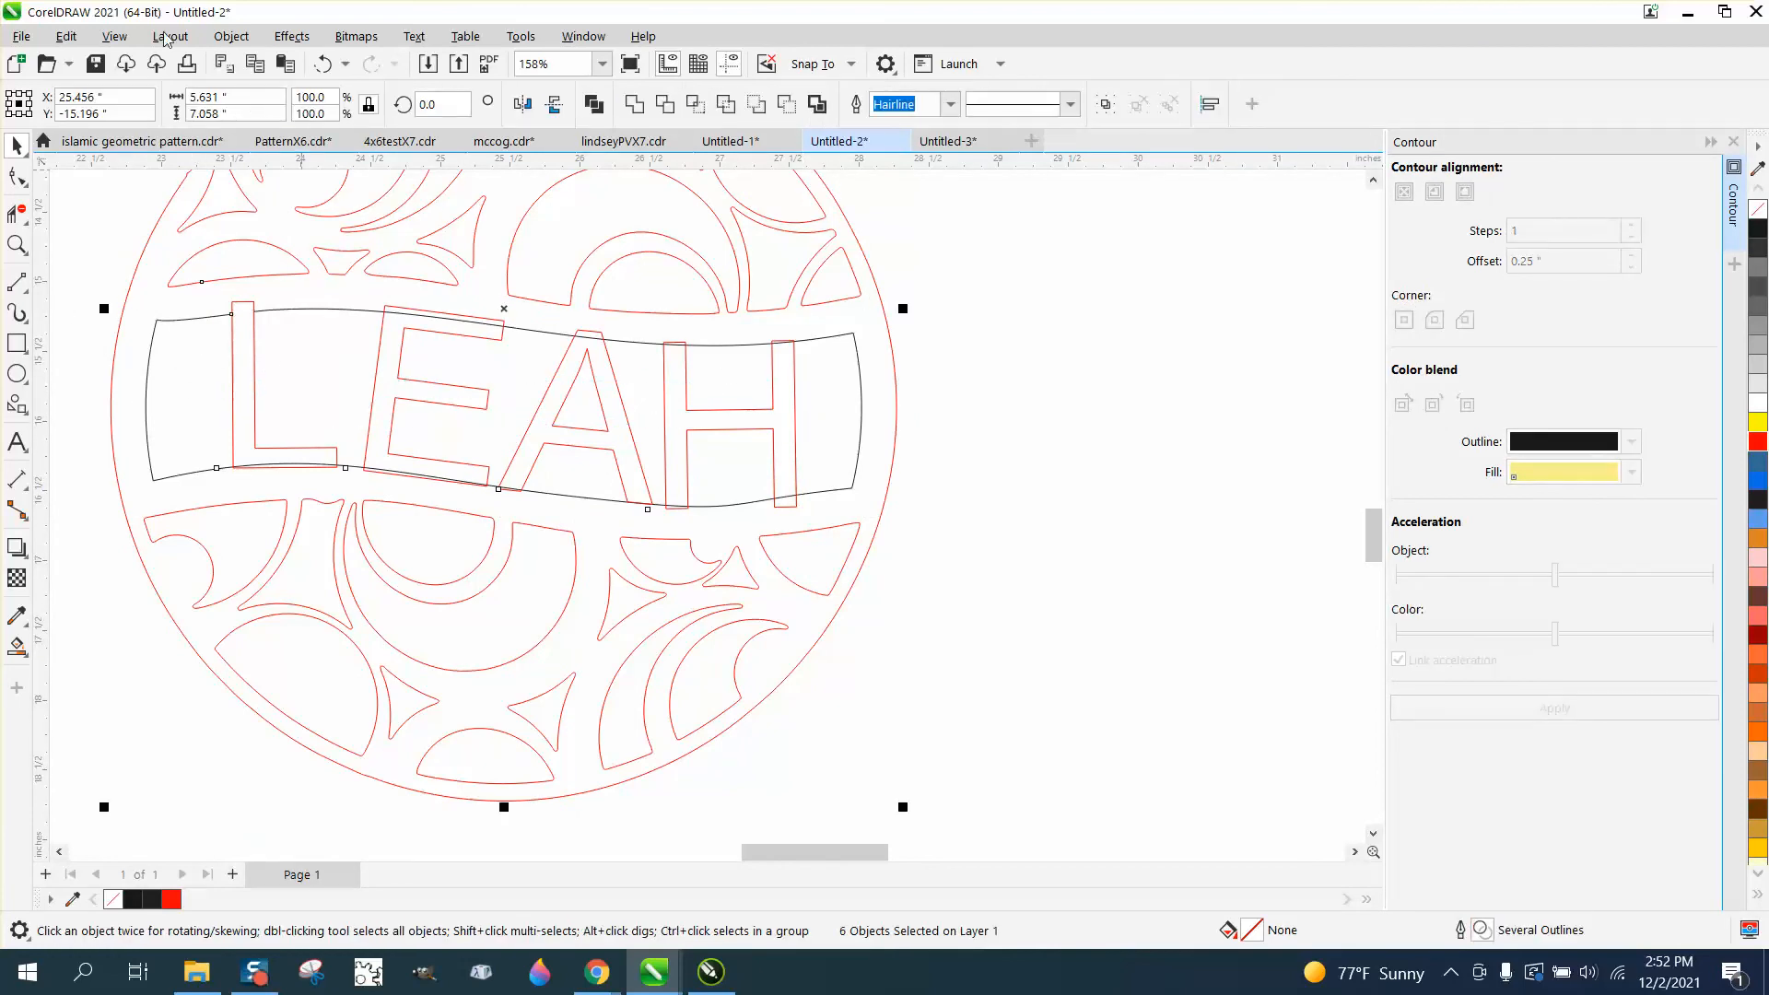
pyautogui.click(226, 39)
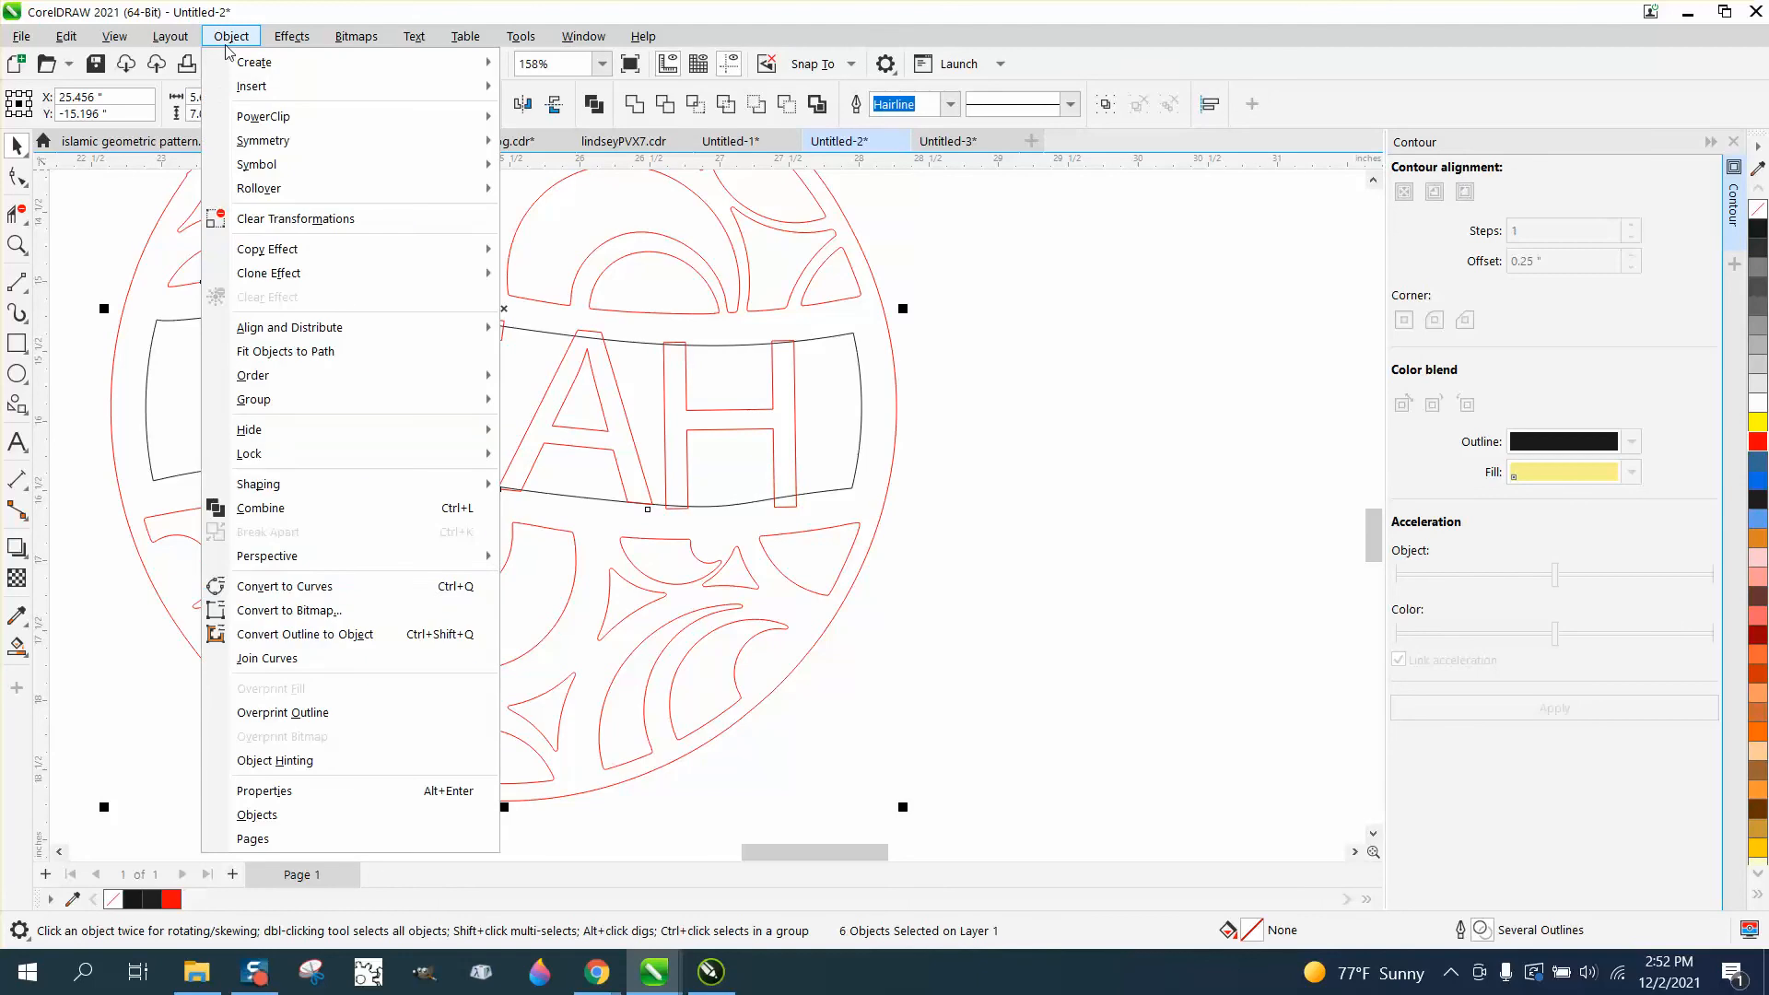
pyautogui.click(276, 584)
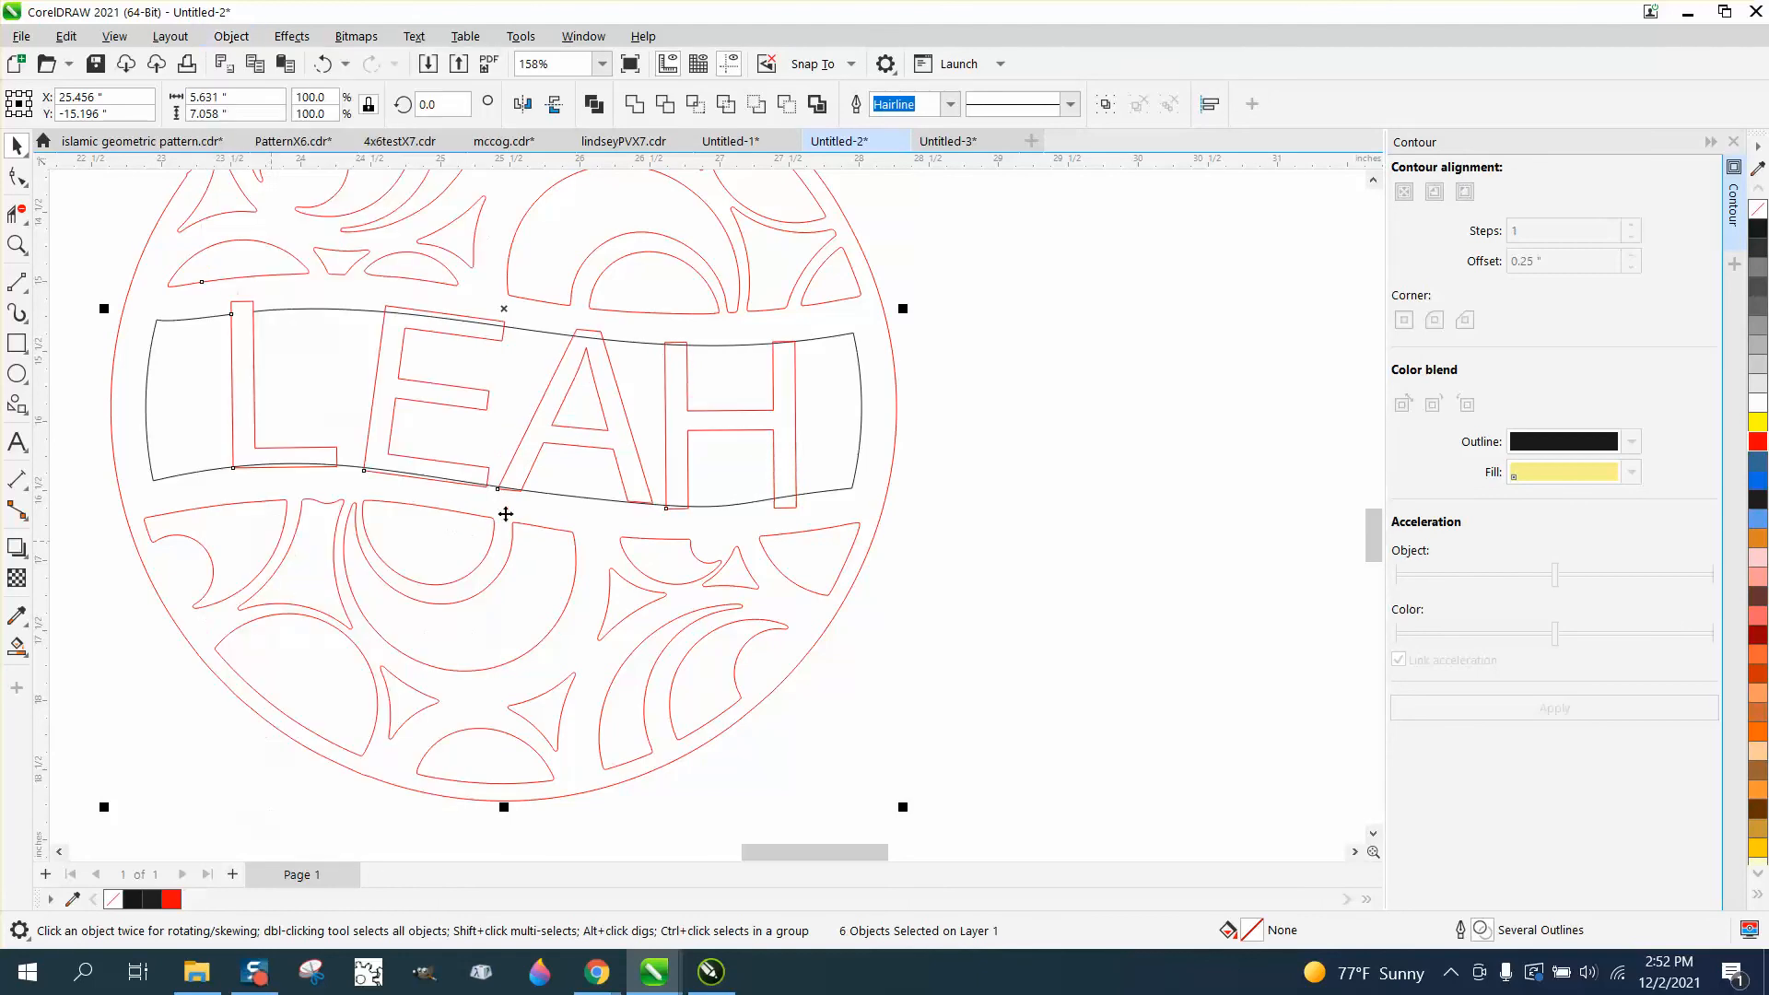
# Delete the overlapping letter and banner segments along the banner's upper edge and at both feet of the last letter
pyautogui.click(17, 214)
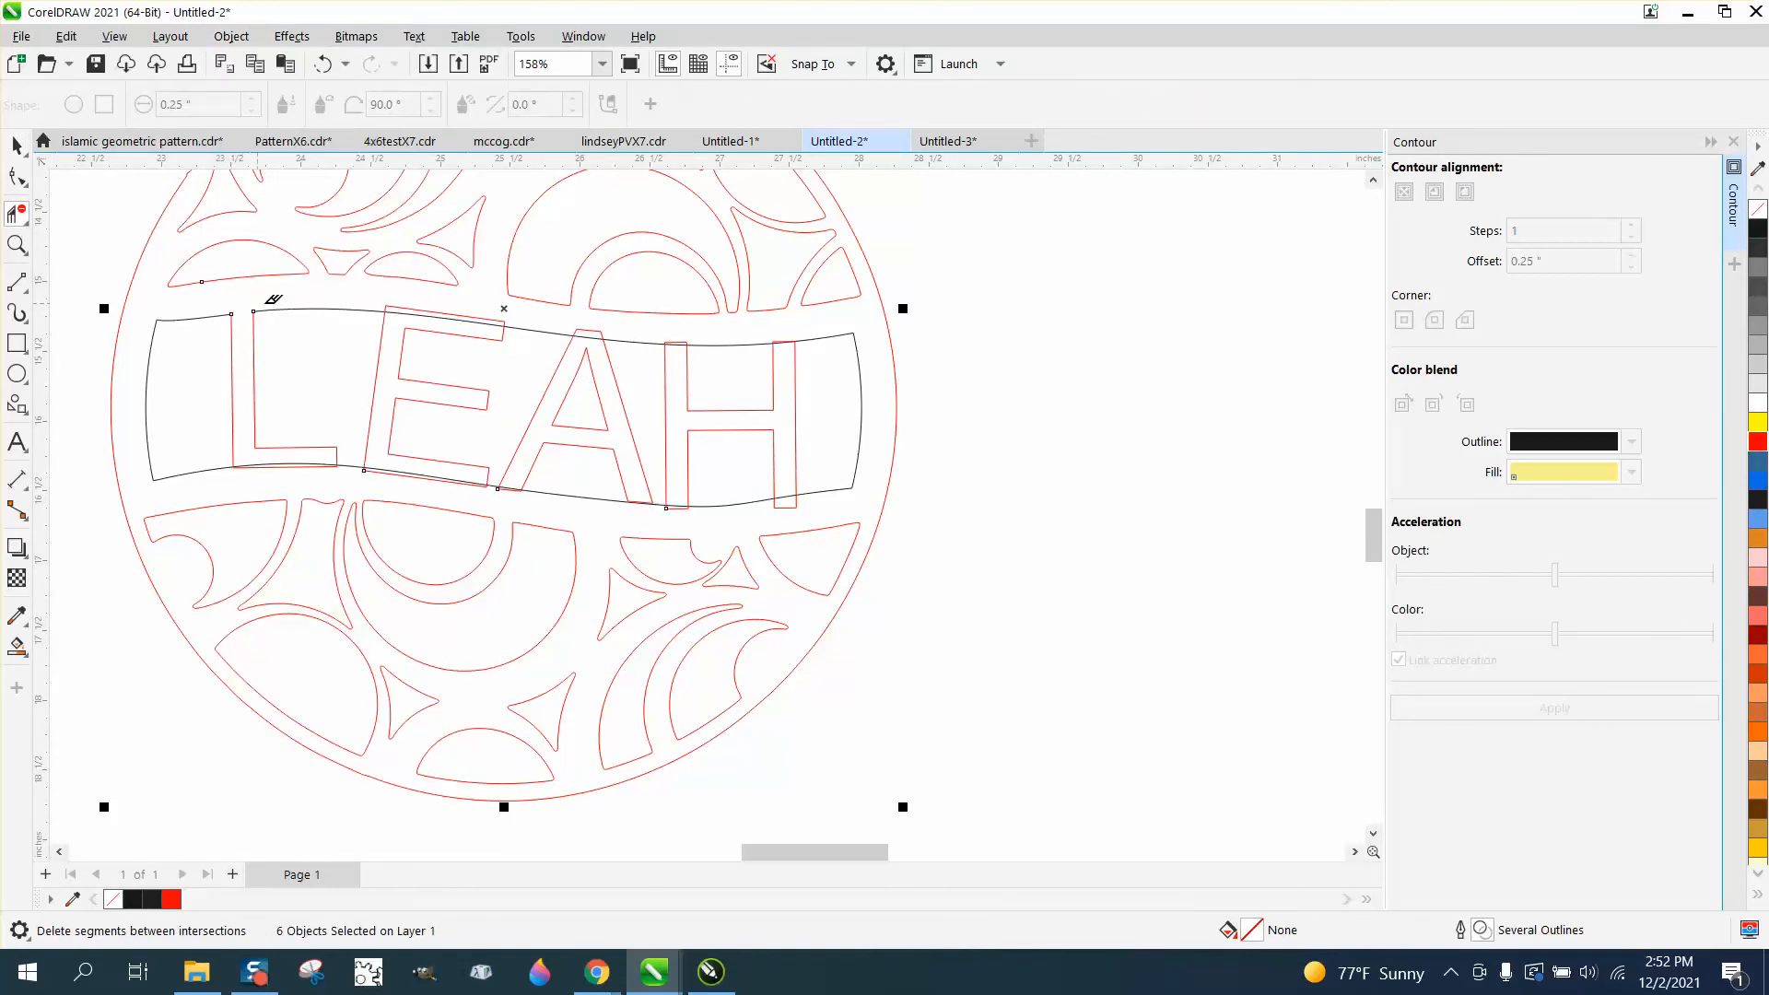
pyautogui.click(426, 307)
pyautogui.click(594, 338)
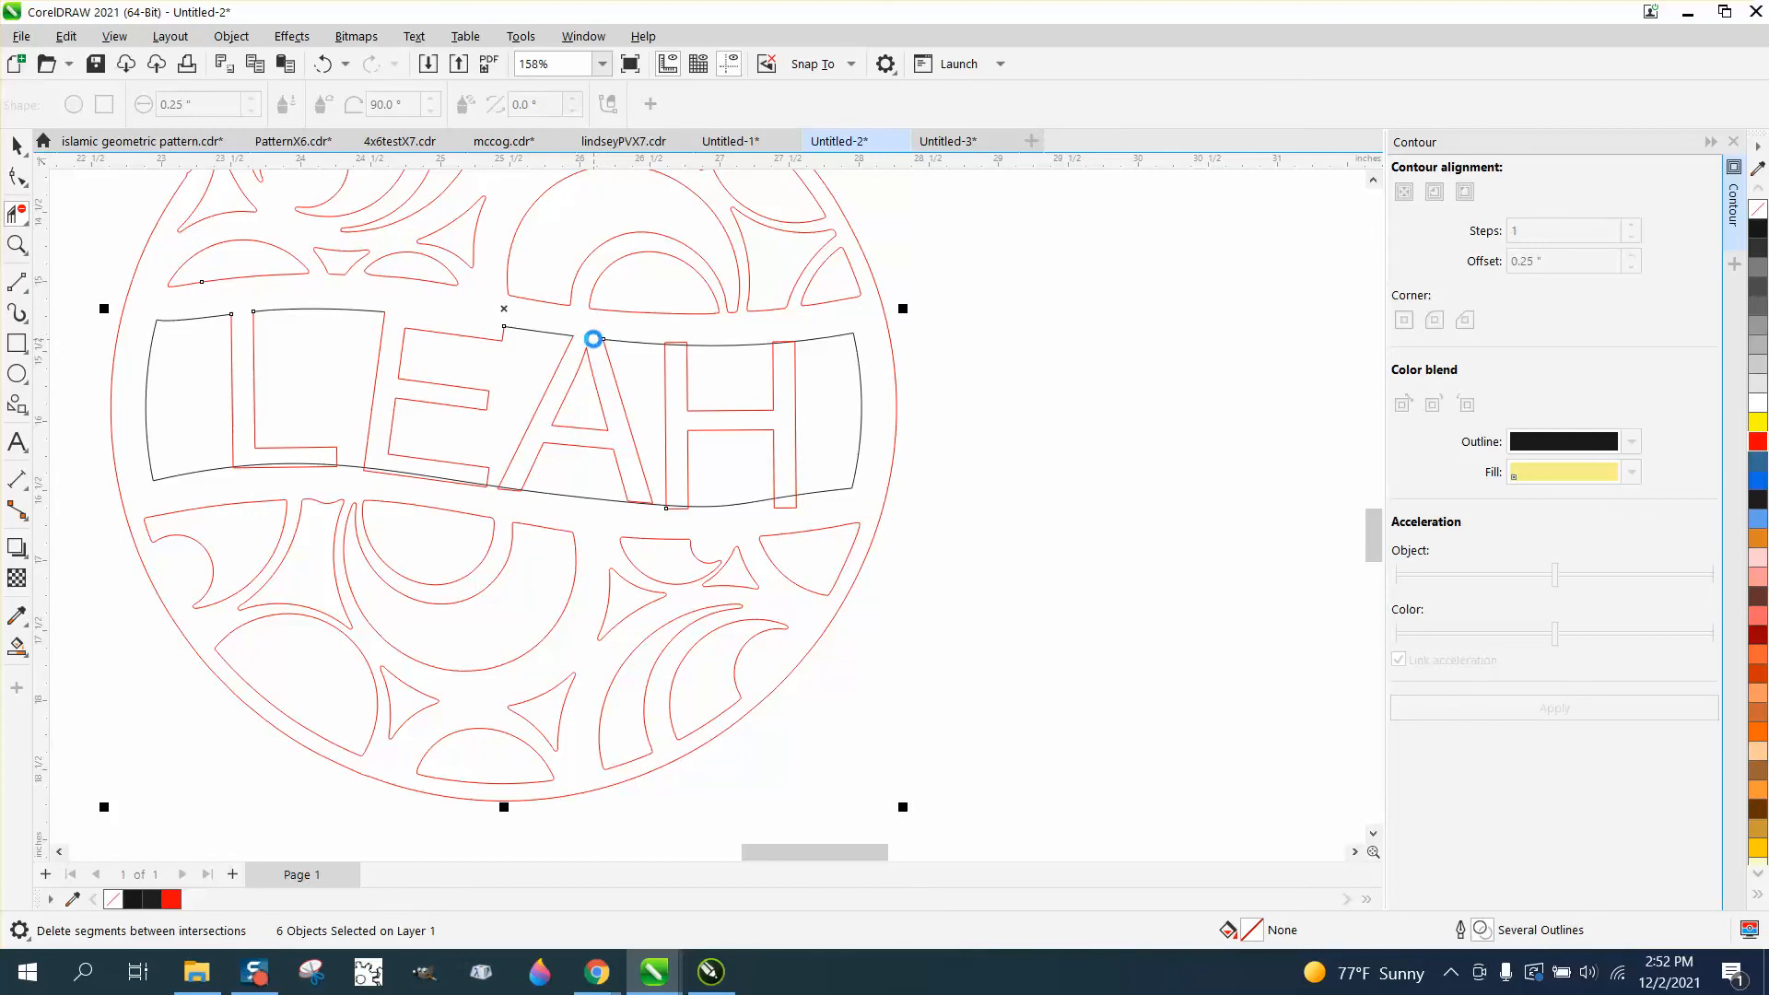
pyautogui.click(679, 344)
pyautogui.click(786, 343)
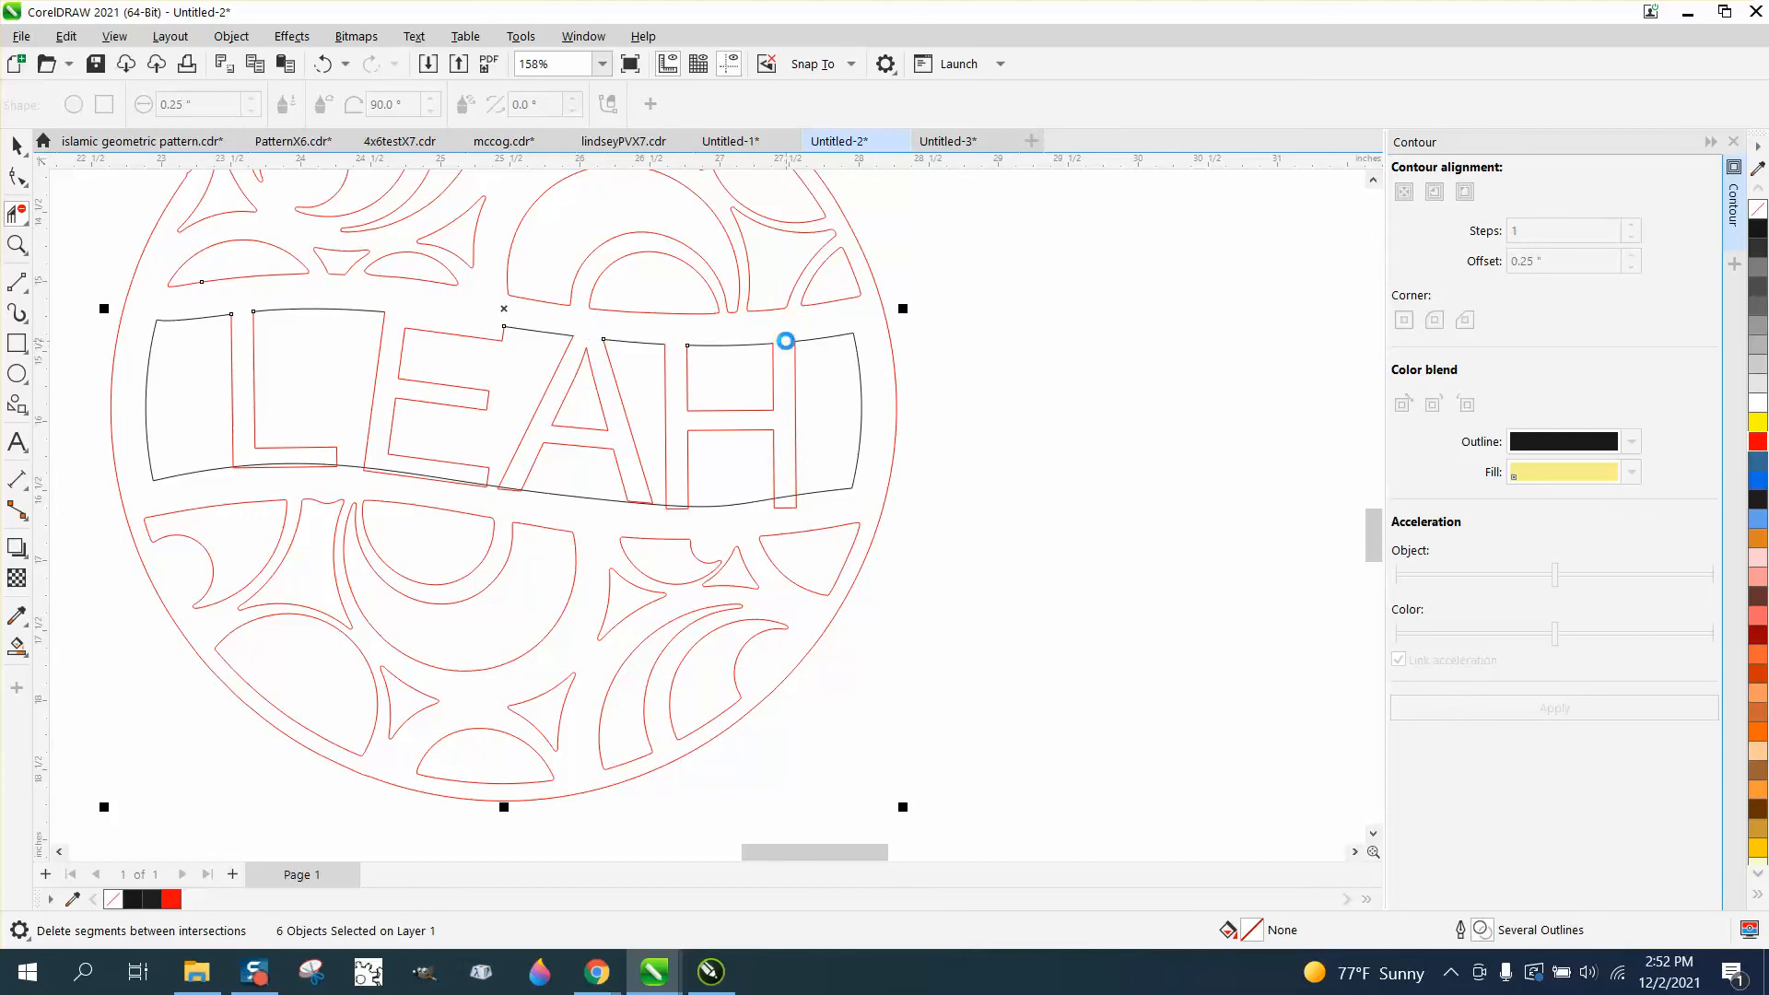
pyautogui.click(784, 503)
pyautogui.click(679, 507)
# Undo the trim at the third letter's right foot and move that foot's two bottom nodes down past the banner's lower edge
pyautogui.click(646, 494)
pyautogui.click(322, 64)
pyautogui.click(17, 244)
pyautogui.moveTo(519, 472); pyautogui.dragTo(852, 562)
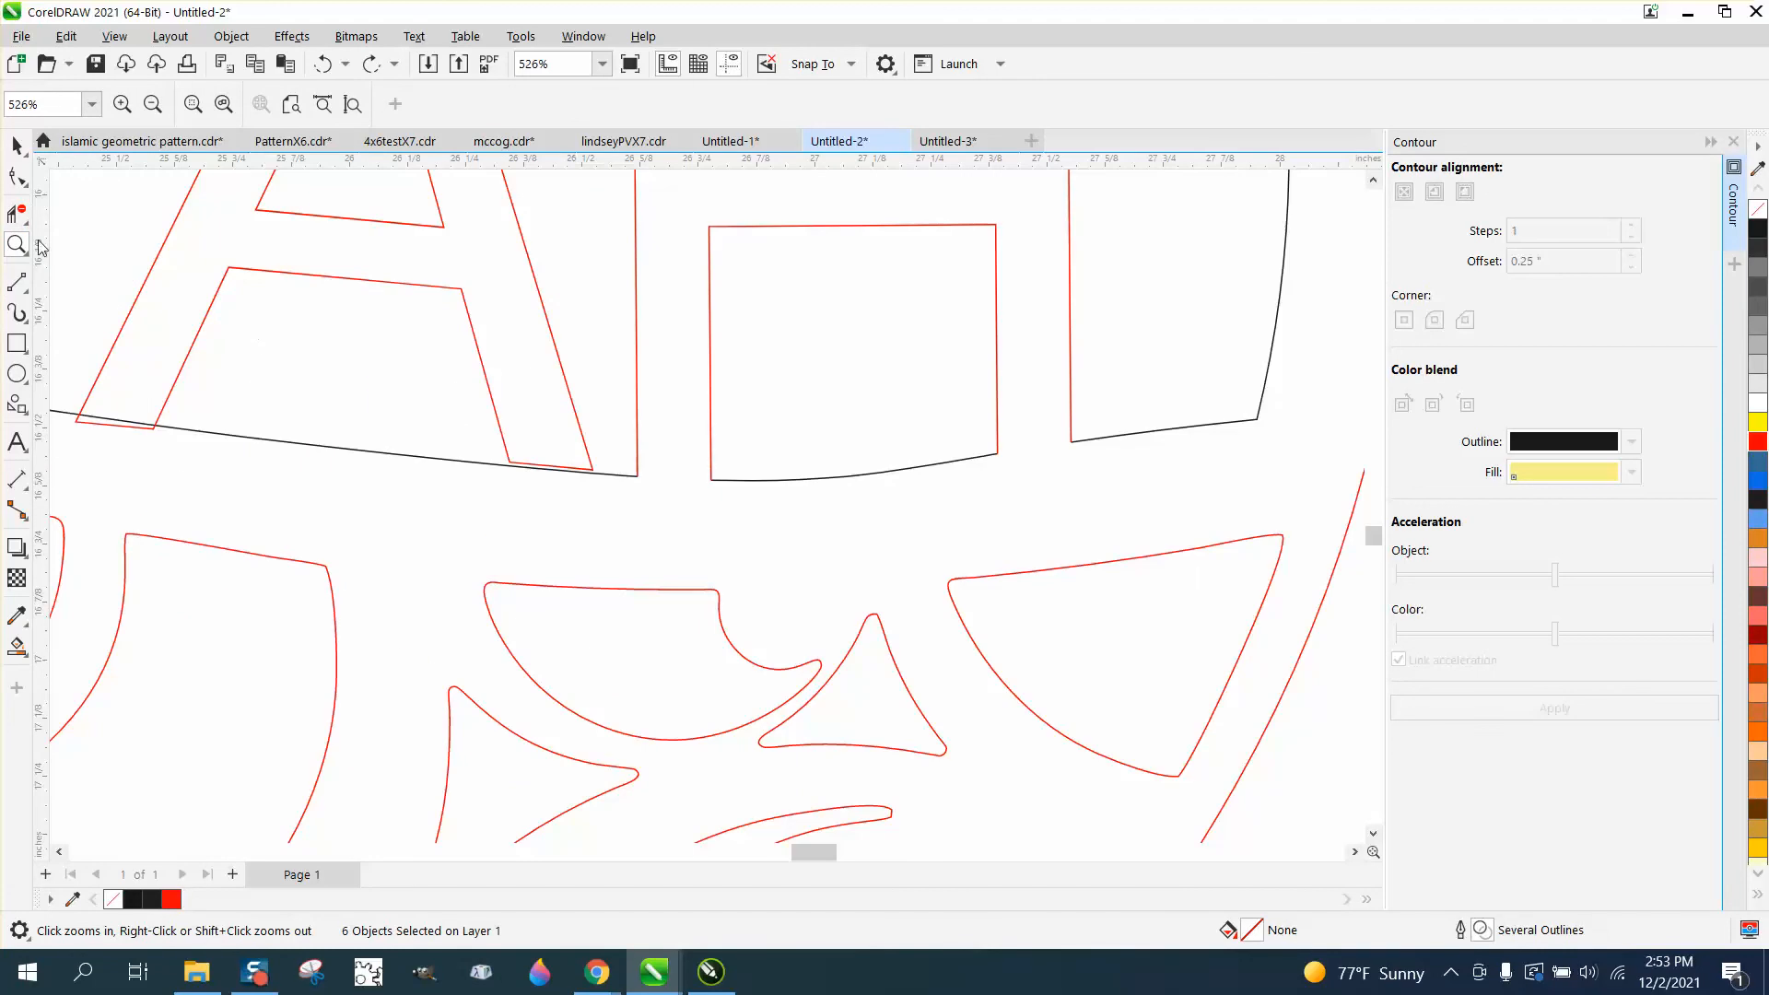
pyautogui.click(19, 184)
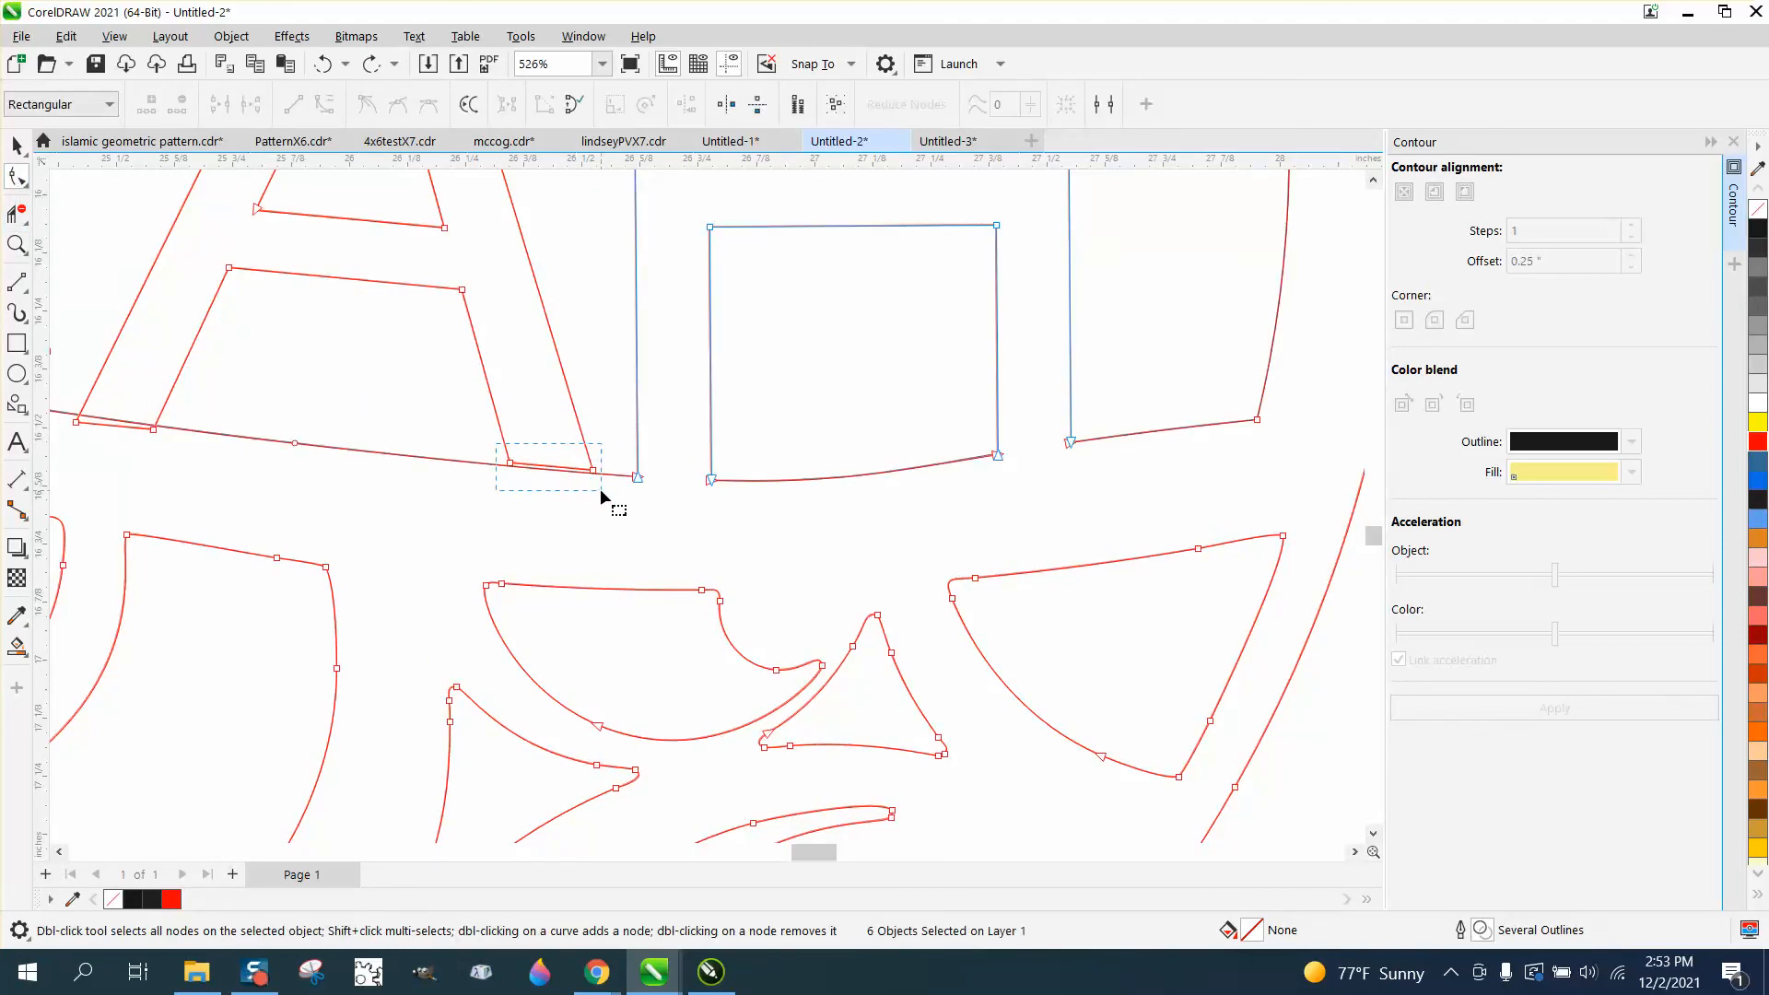
pyautogui.moveTo(600, 488); pyautogui.dragTo(595, 487)
# Delete the overlapping segments at both feet of the third letter along the banner's lower edge
pyautogui.click(17, 214)
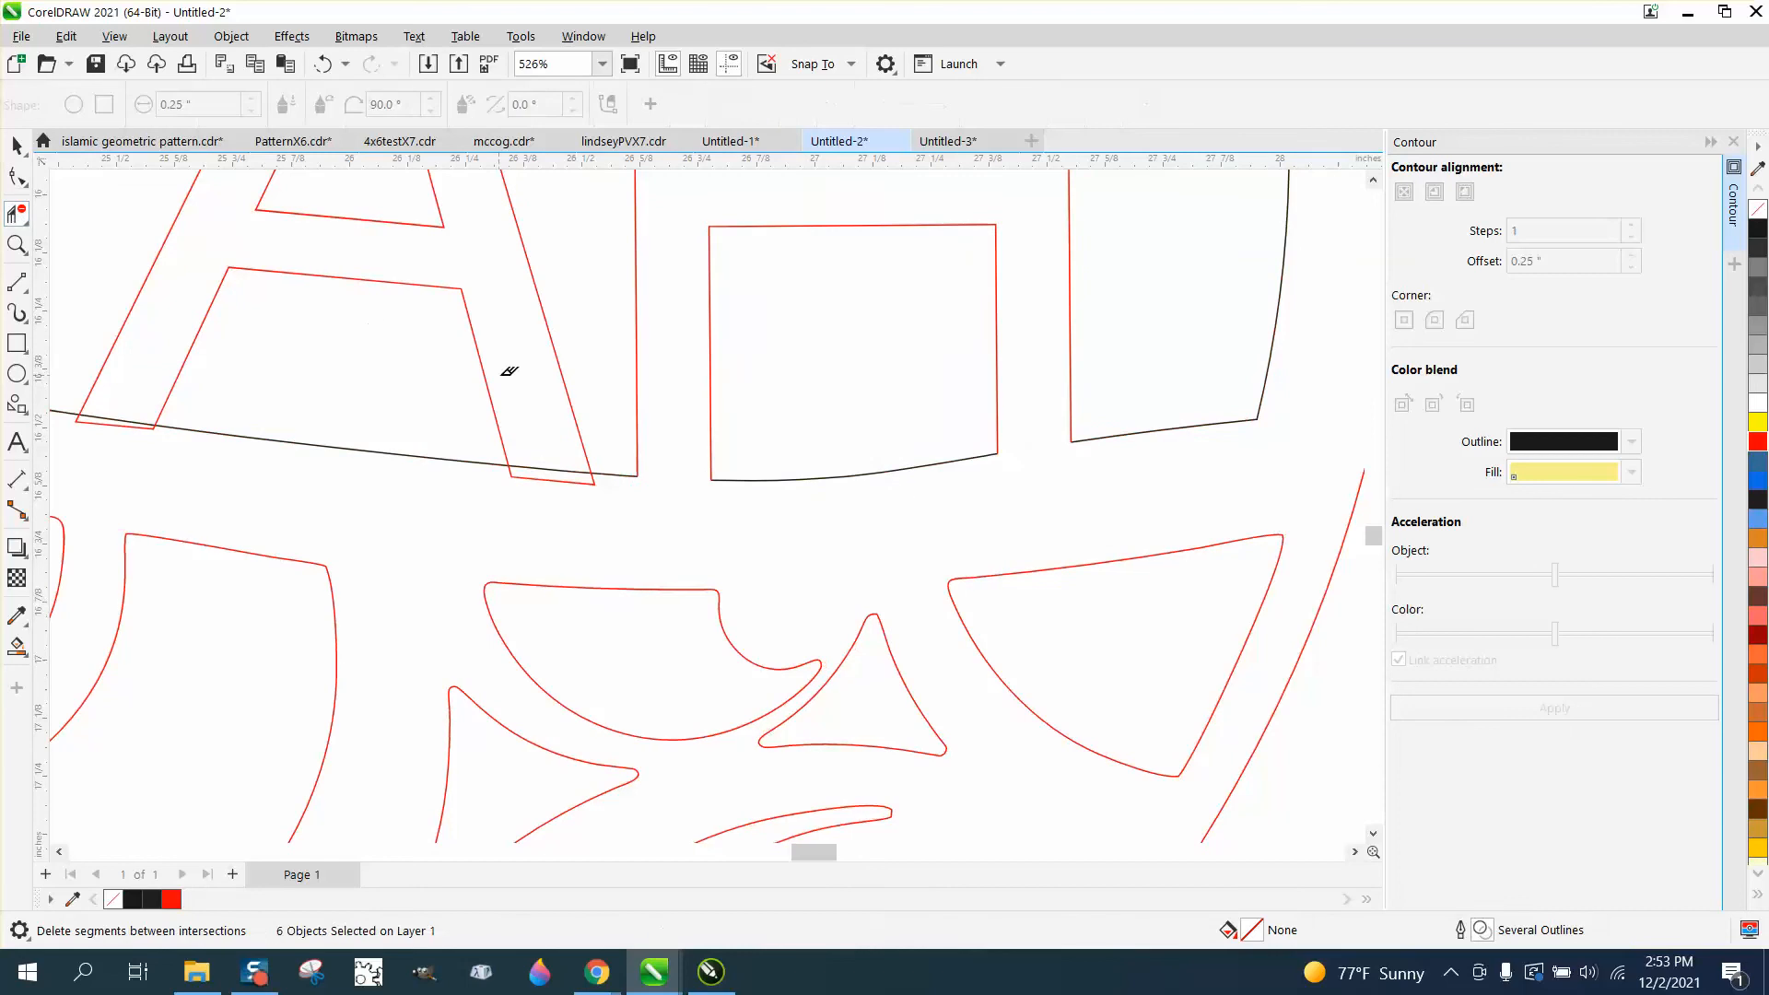
pyautogui.click(557, 480)
pyautogui.click(114, 422)
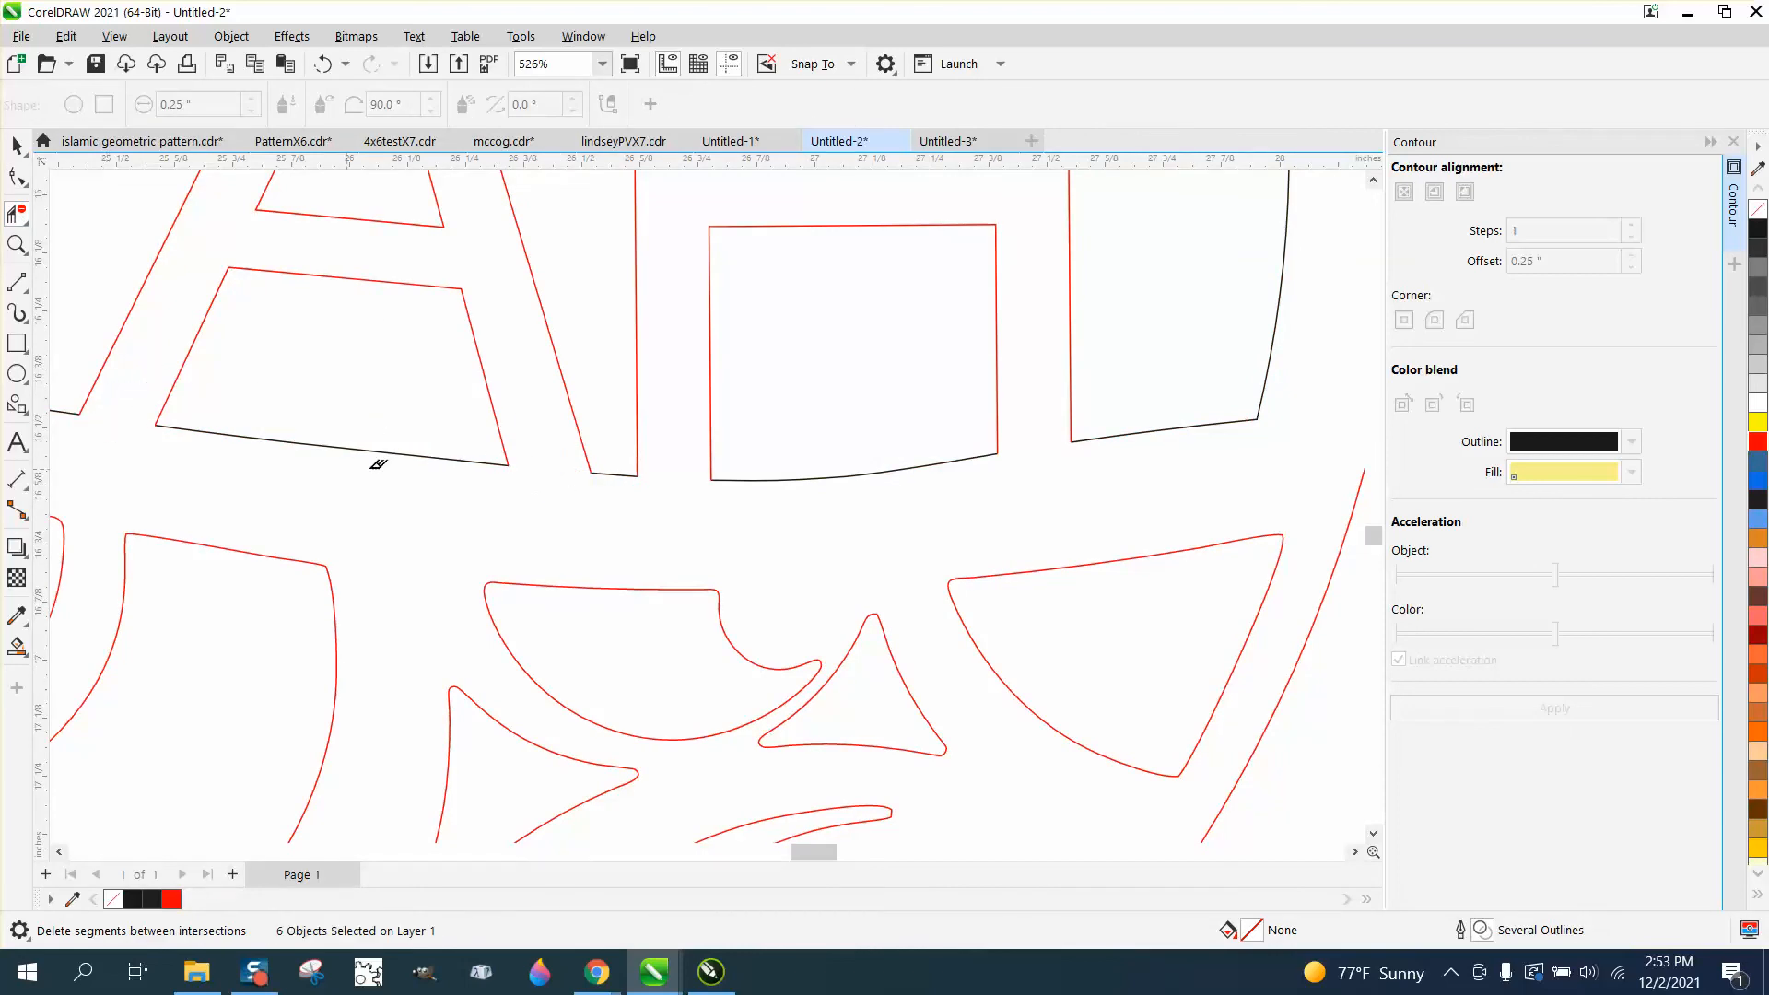
# Delete the overlapping segments at the bottoms of the second and first letters along the banner's lower edge
pyautogui.scroll(-3, 414, 463)
pyautogui.click(246, 428)
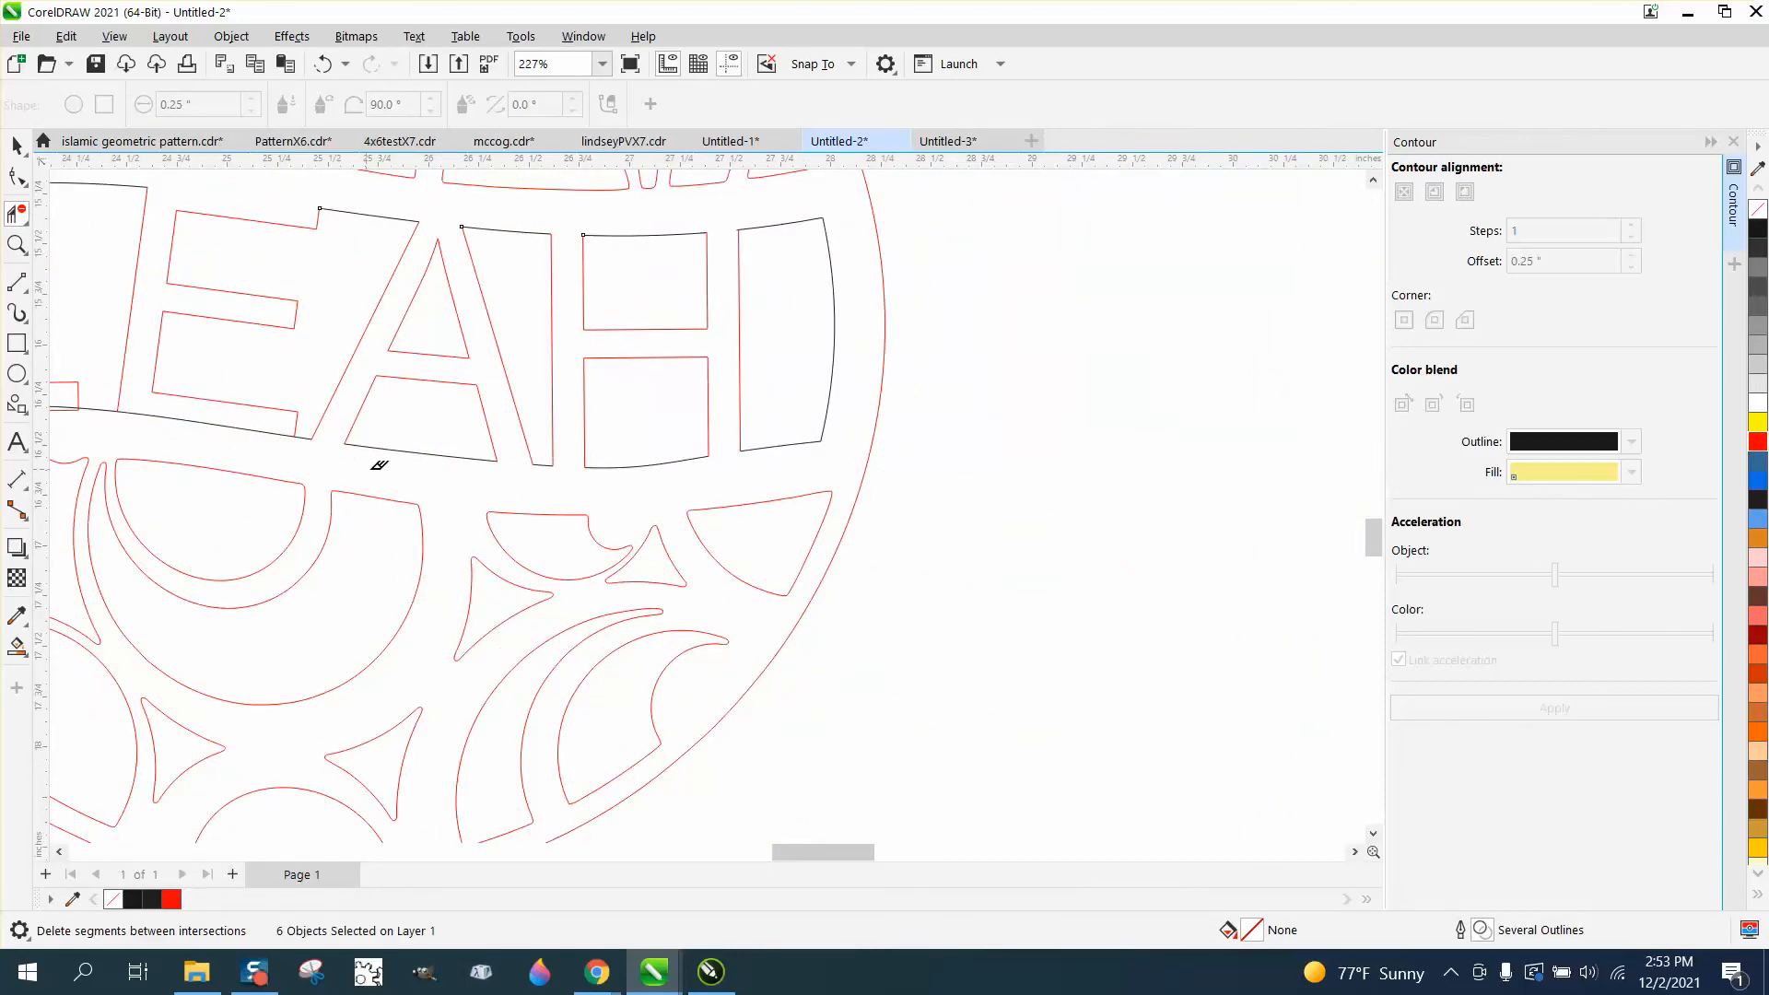
pyautogui.scroll(-1, 584, 497)
pyautogui.click(266, 433)
pyautogui.scroll(-1, 406, 465)
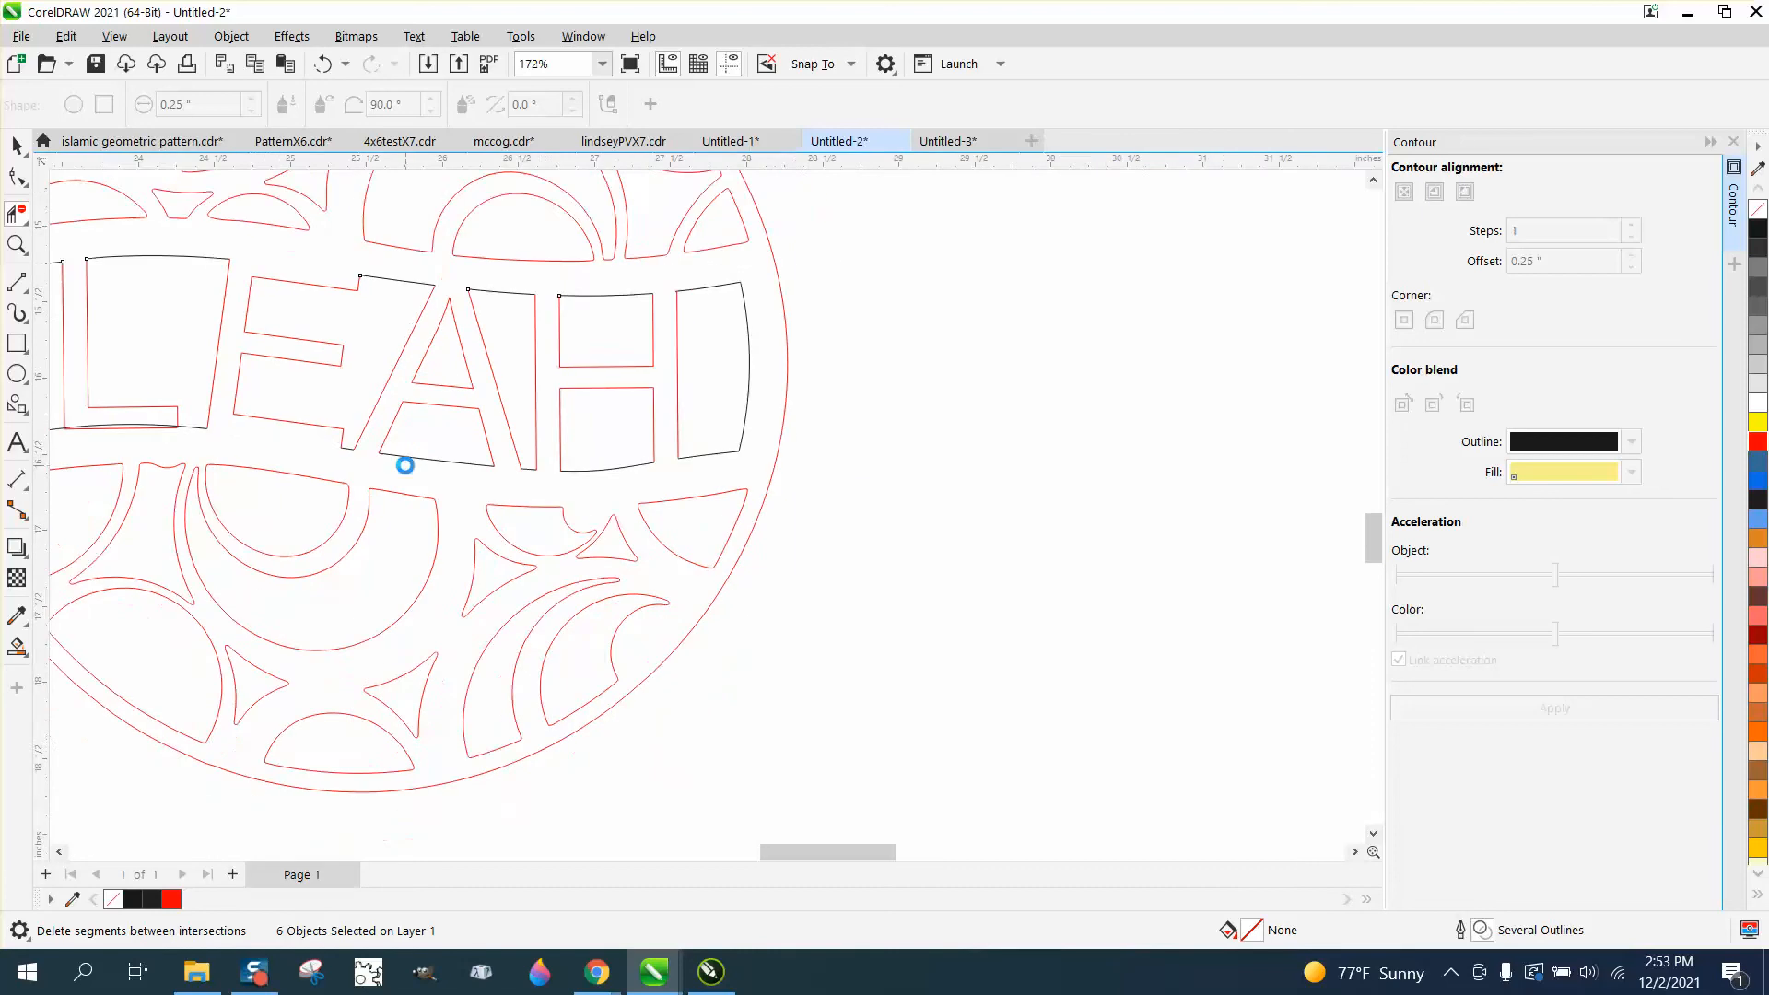
pyautogui.click(175, 426)
pyautogui.scroll(-1, 502, 506)
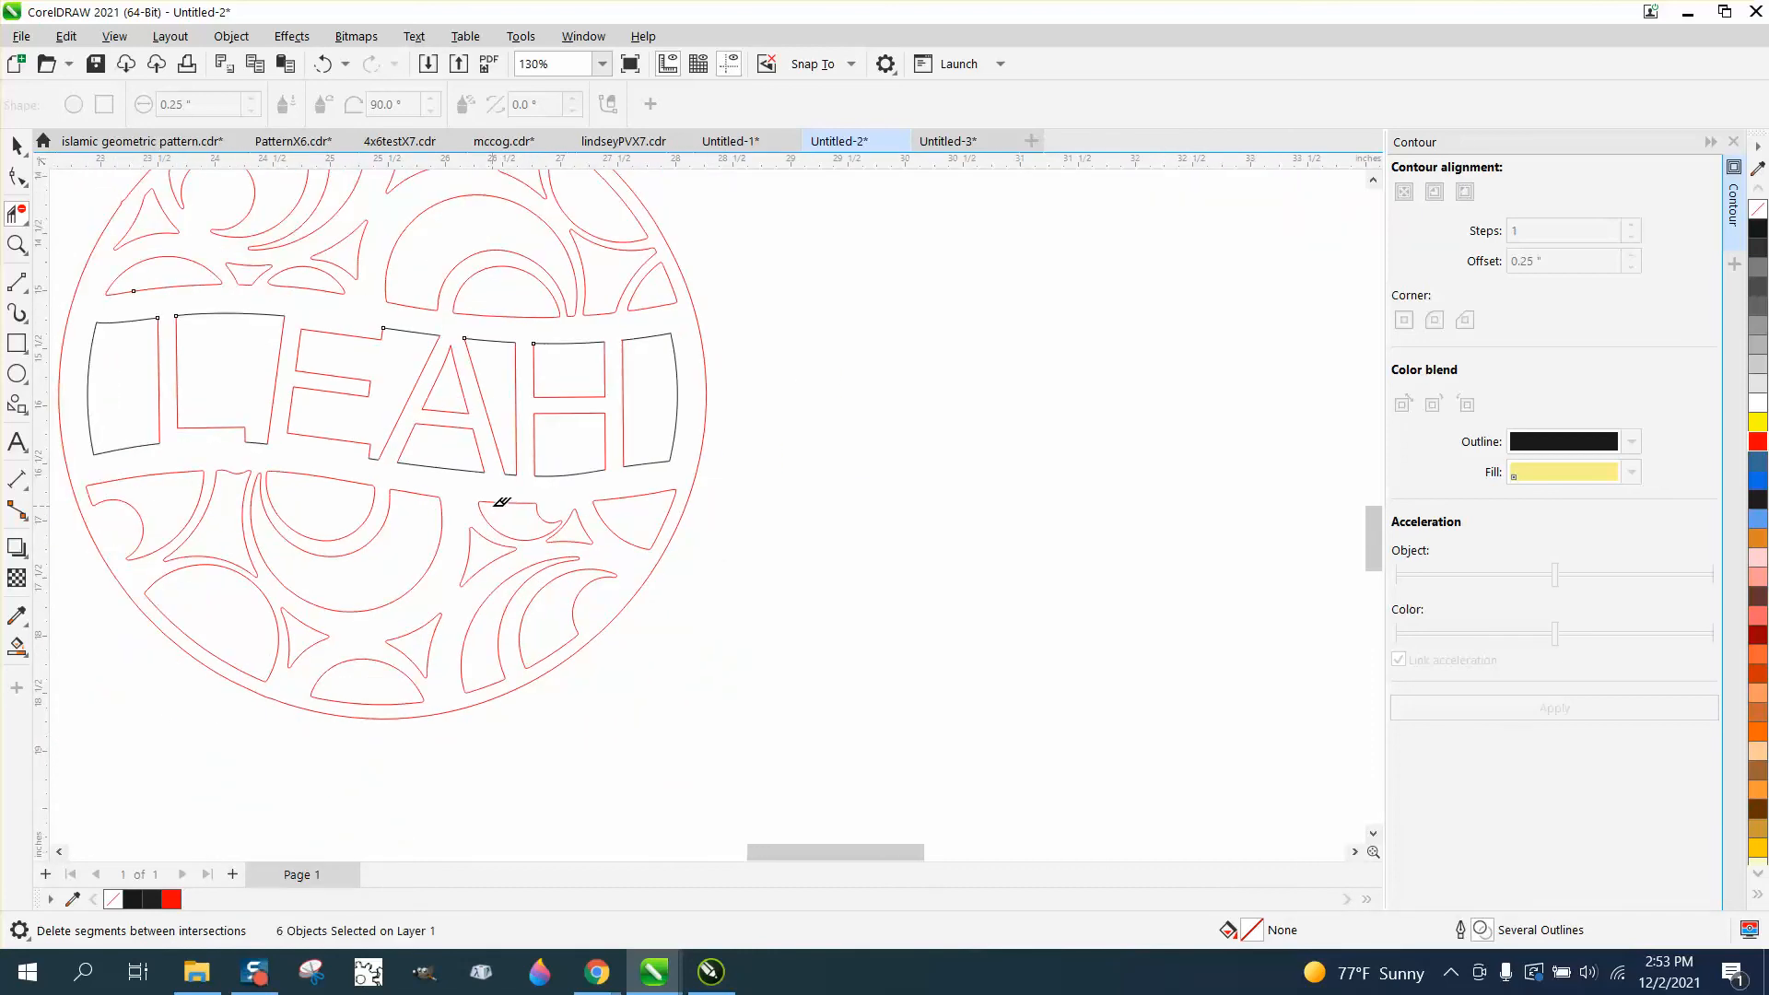
# Smart Fill the connected ornament, banner and letter area with black to make it one shape
pyautogui.click(17, 145)
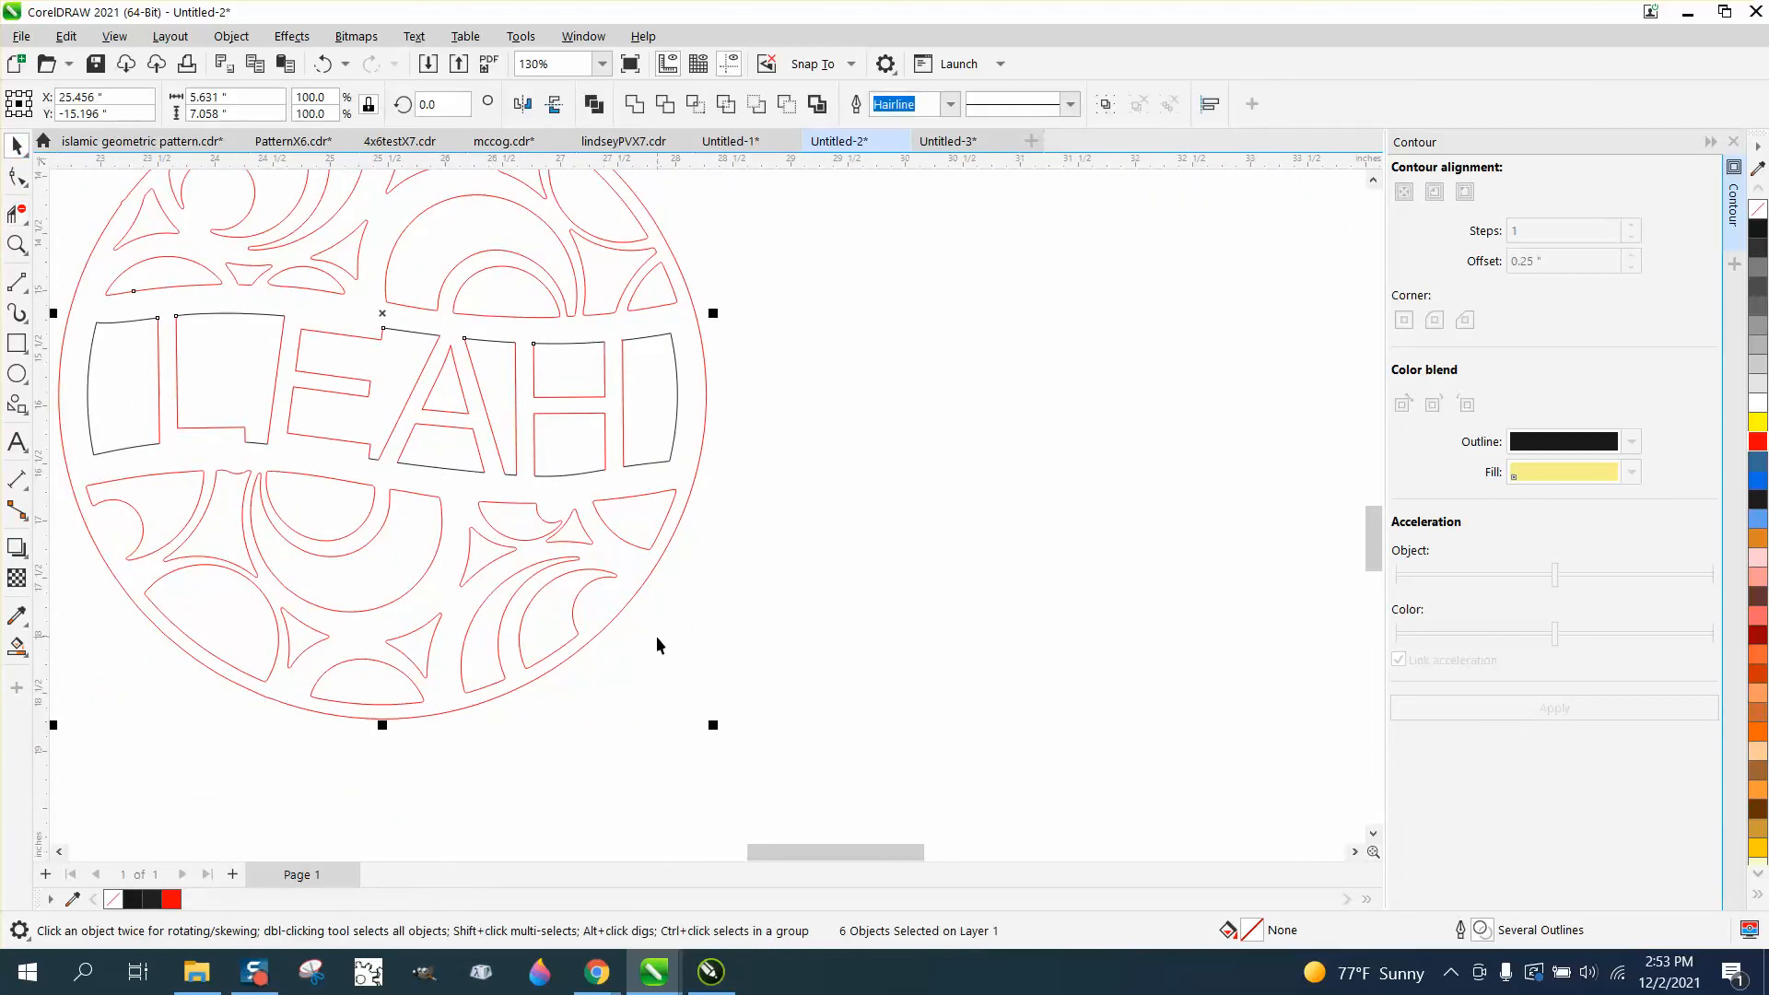
pyautogui.scroll(-1, 656, 636)
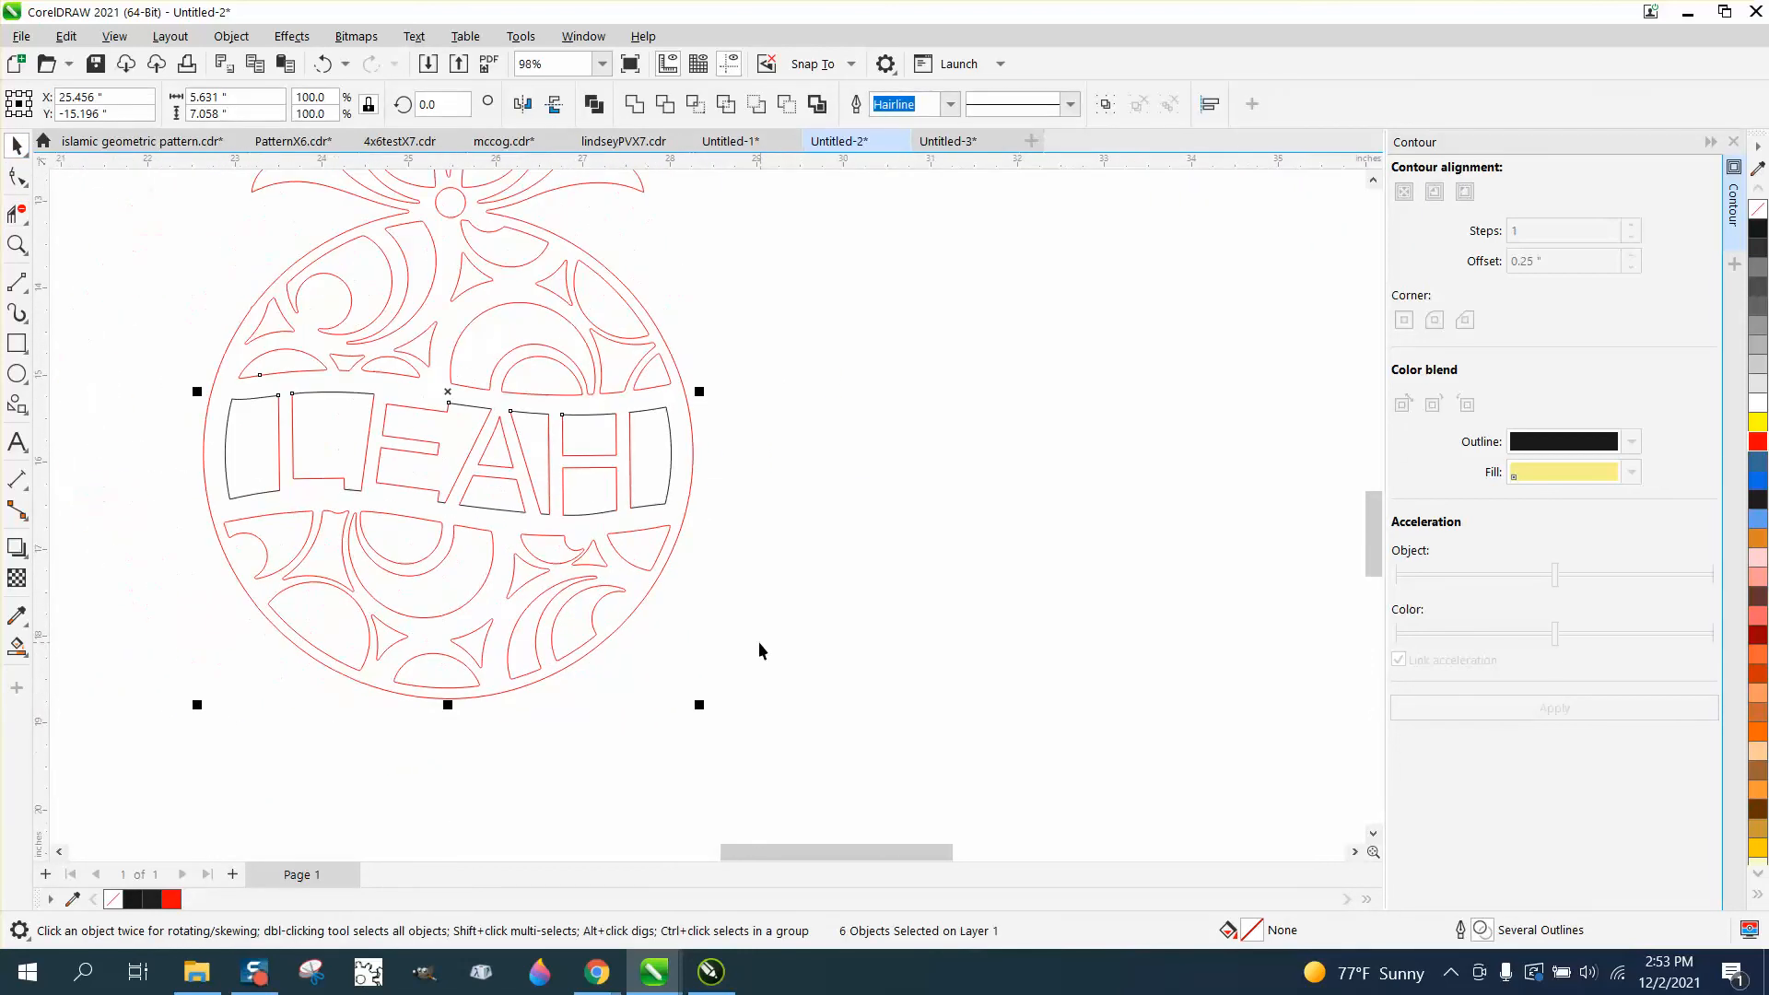
pyautogui.click(16, 647)
pyautogui.click(222, 509)
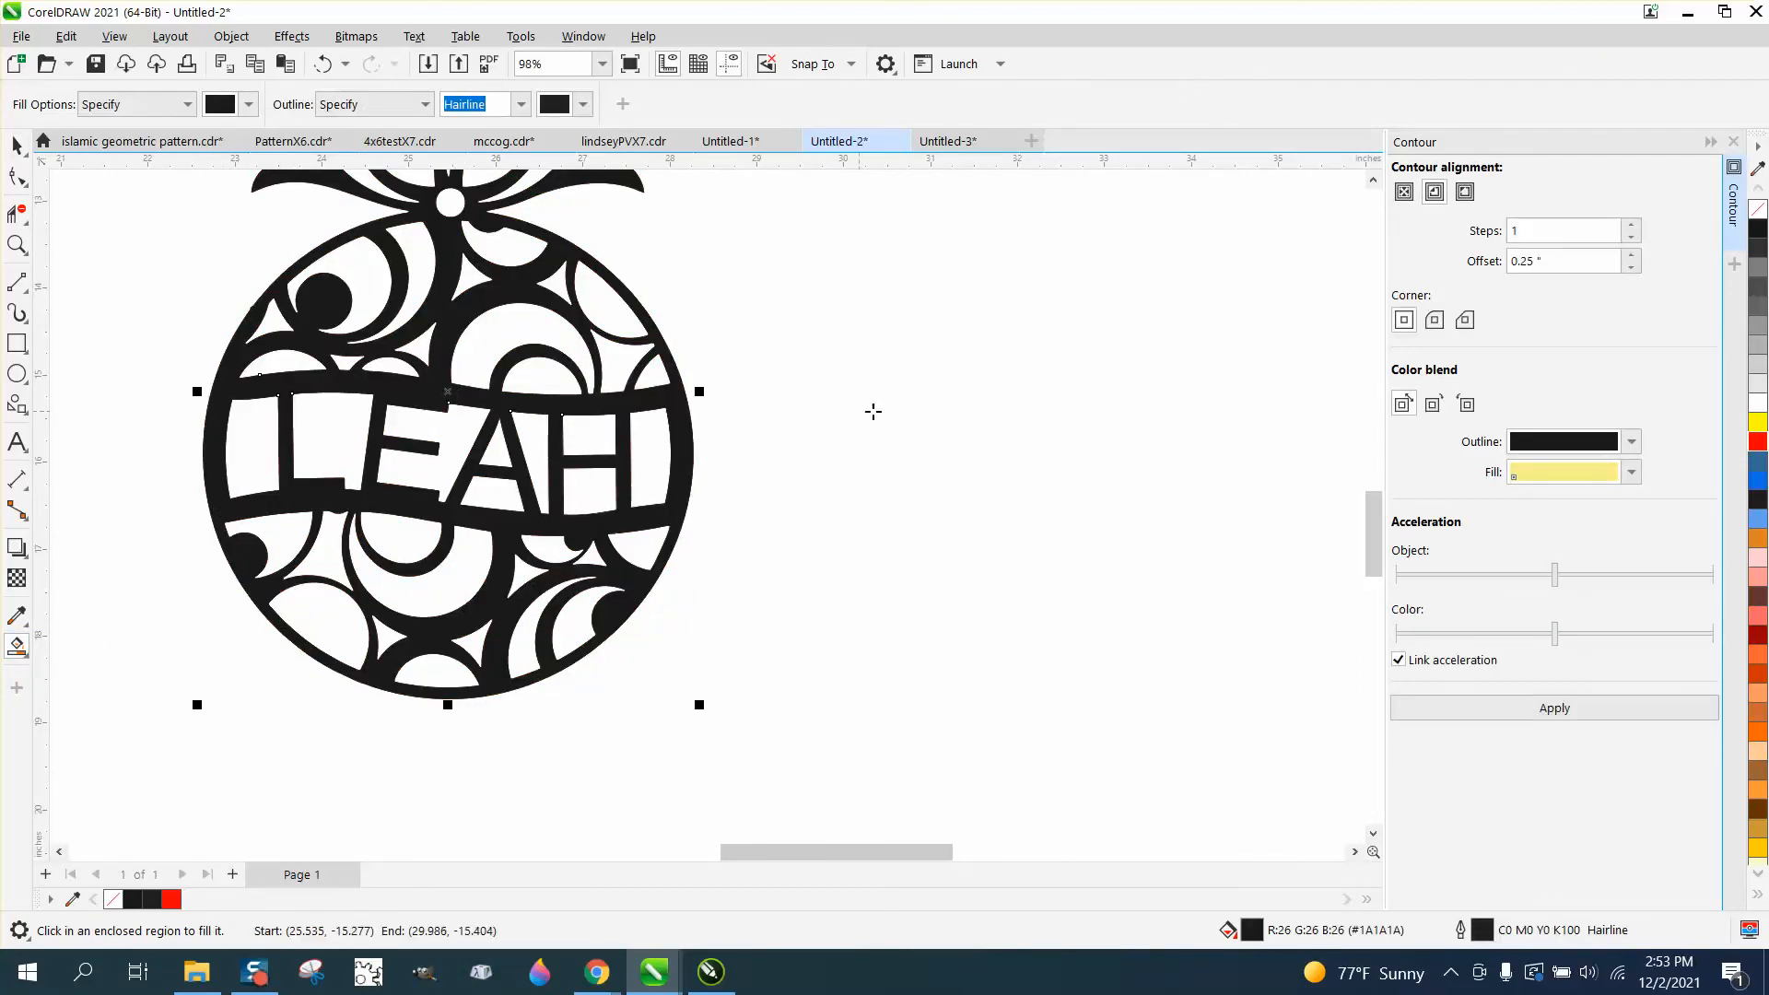
# Place a copy of the filled shape to the right of the original and give it no fill and a red outline
pyautogui.click(16, 144)
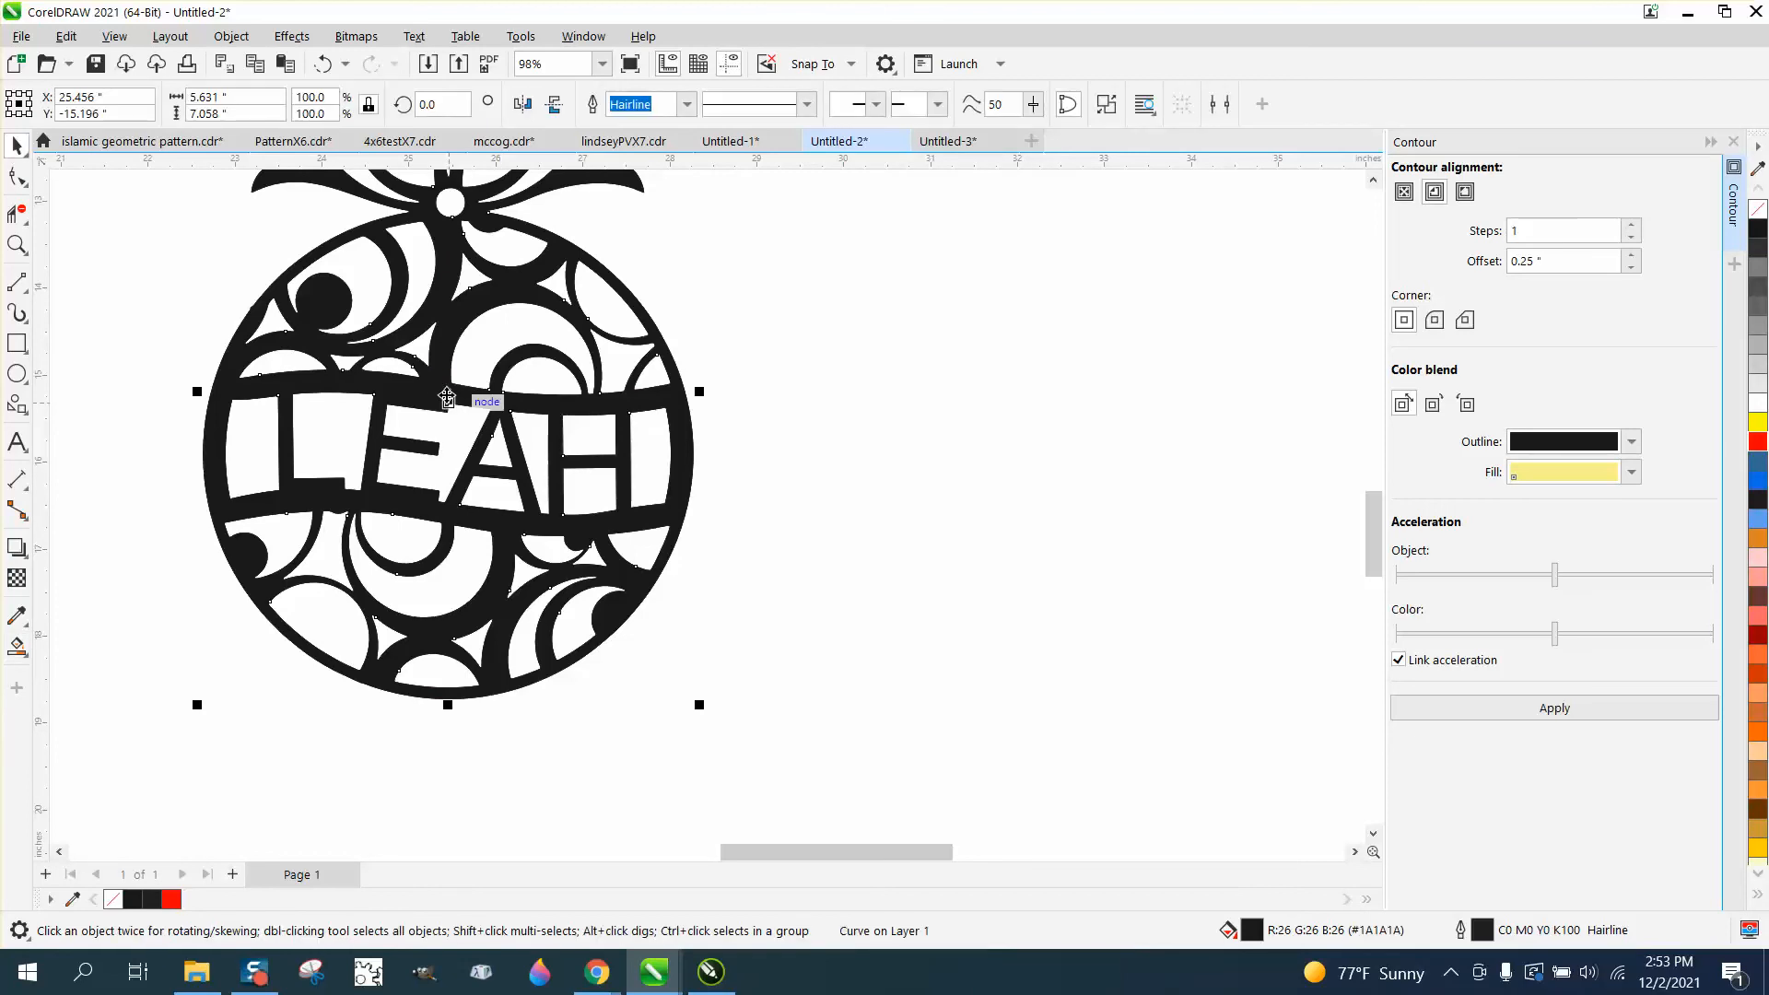
pyautogui.moveTo(461, 403); pyautogui.dragTo(1037, 433)
pyautogui.moveTo(1006, 485); pyautogui.dragTo(1007, 484)
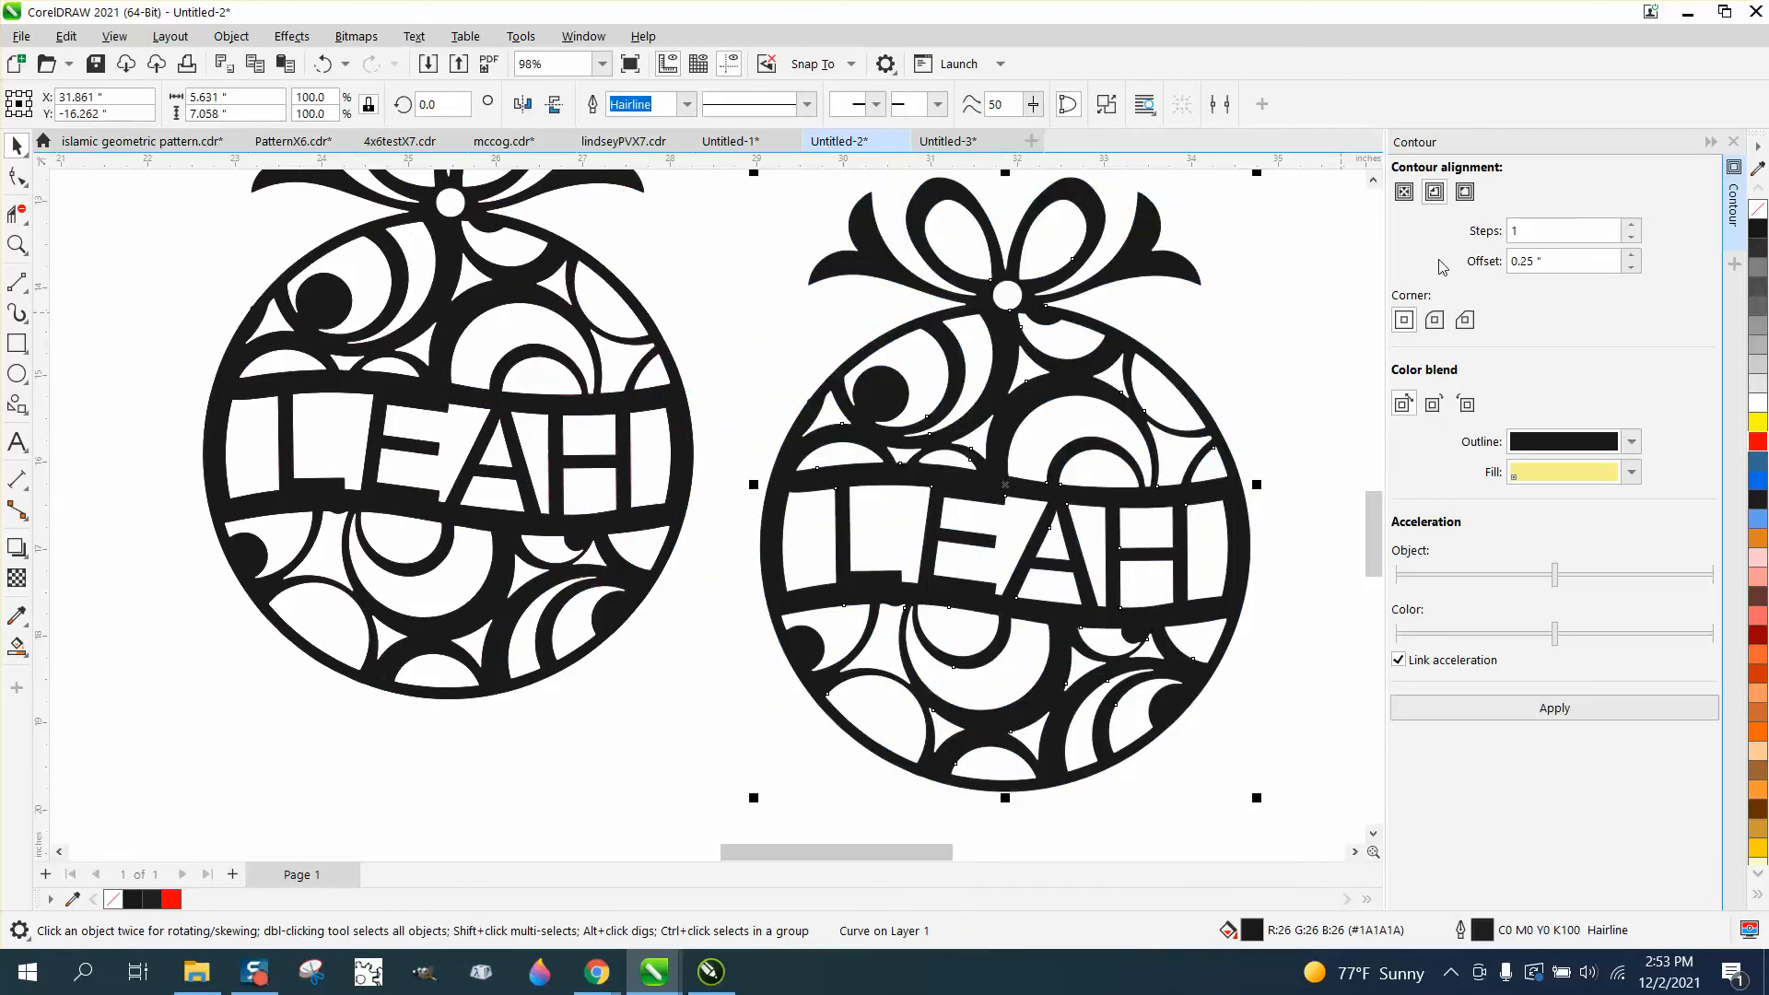
pyautogui.click(1758, 208)
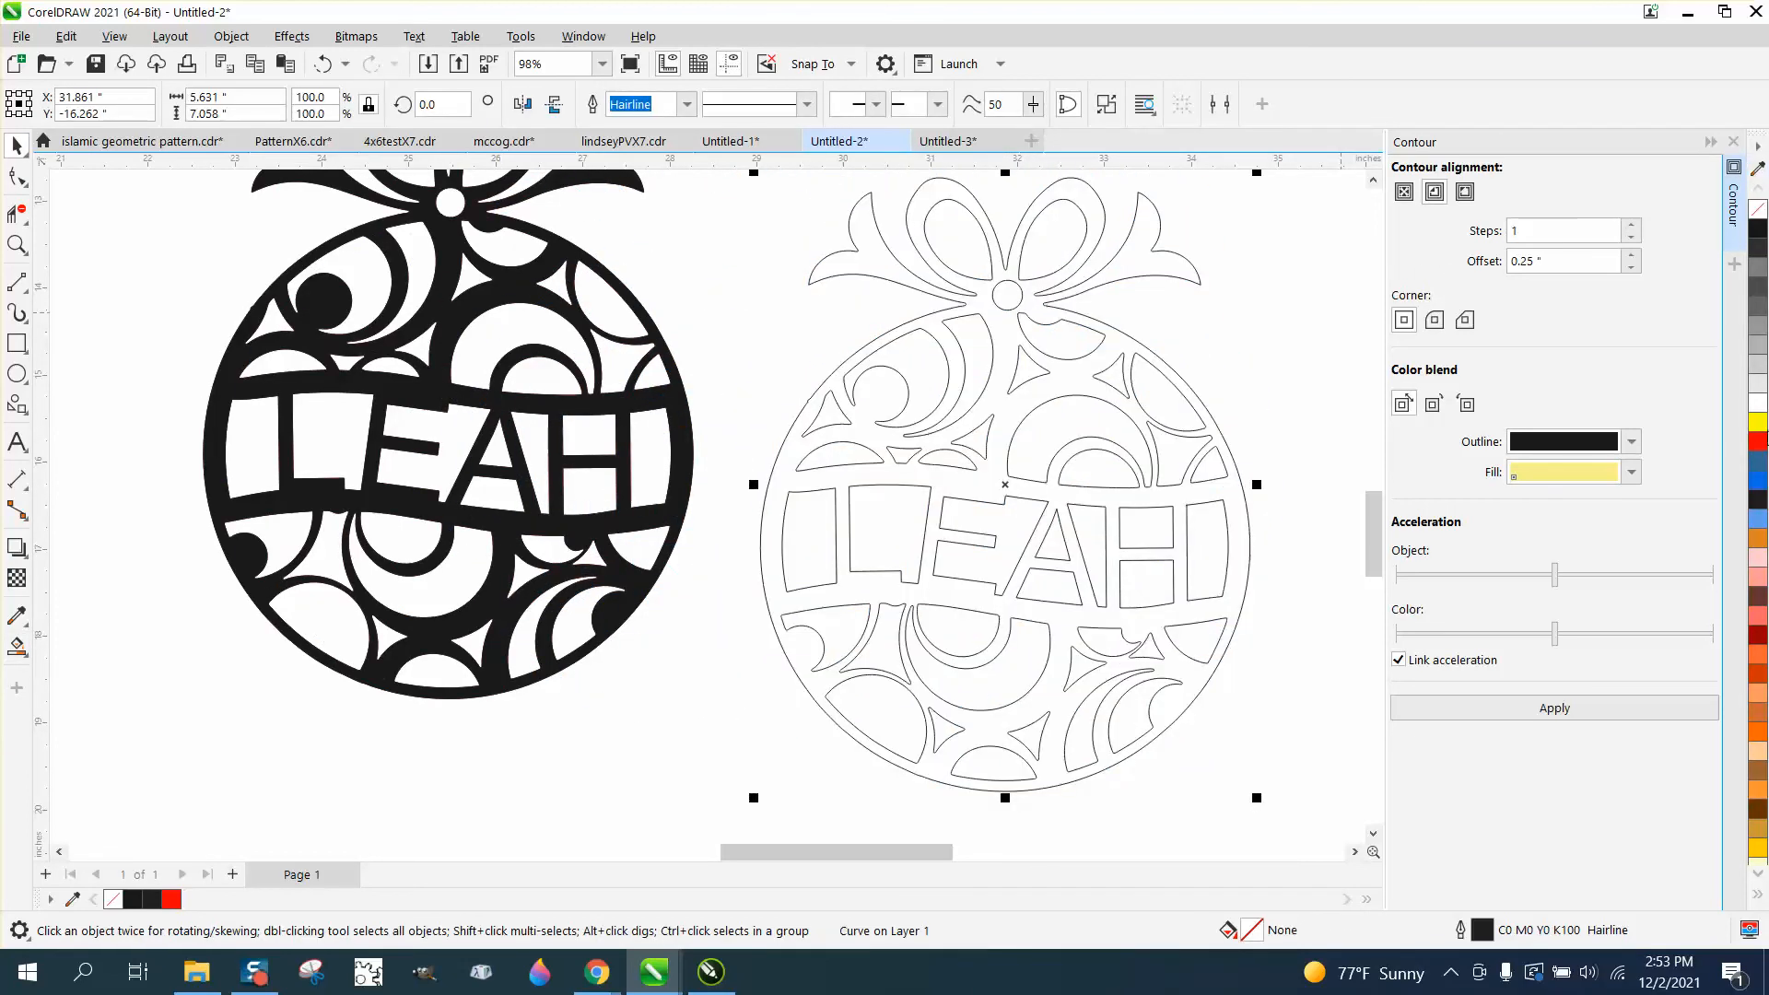
pyautogui.rightClick(1756, 442)
# Delete the remaining black shape and the original ornament, banner and letter curves, keeping only the red outlined copy
pyautogui.scroll(5, 578, 362)
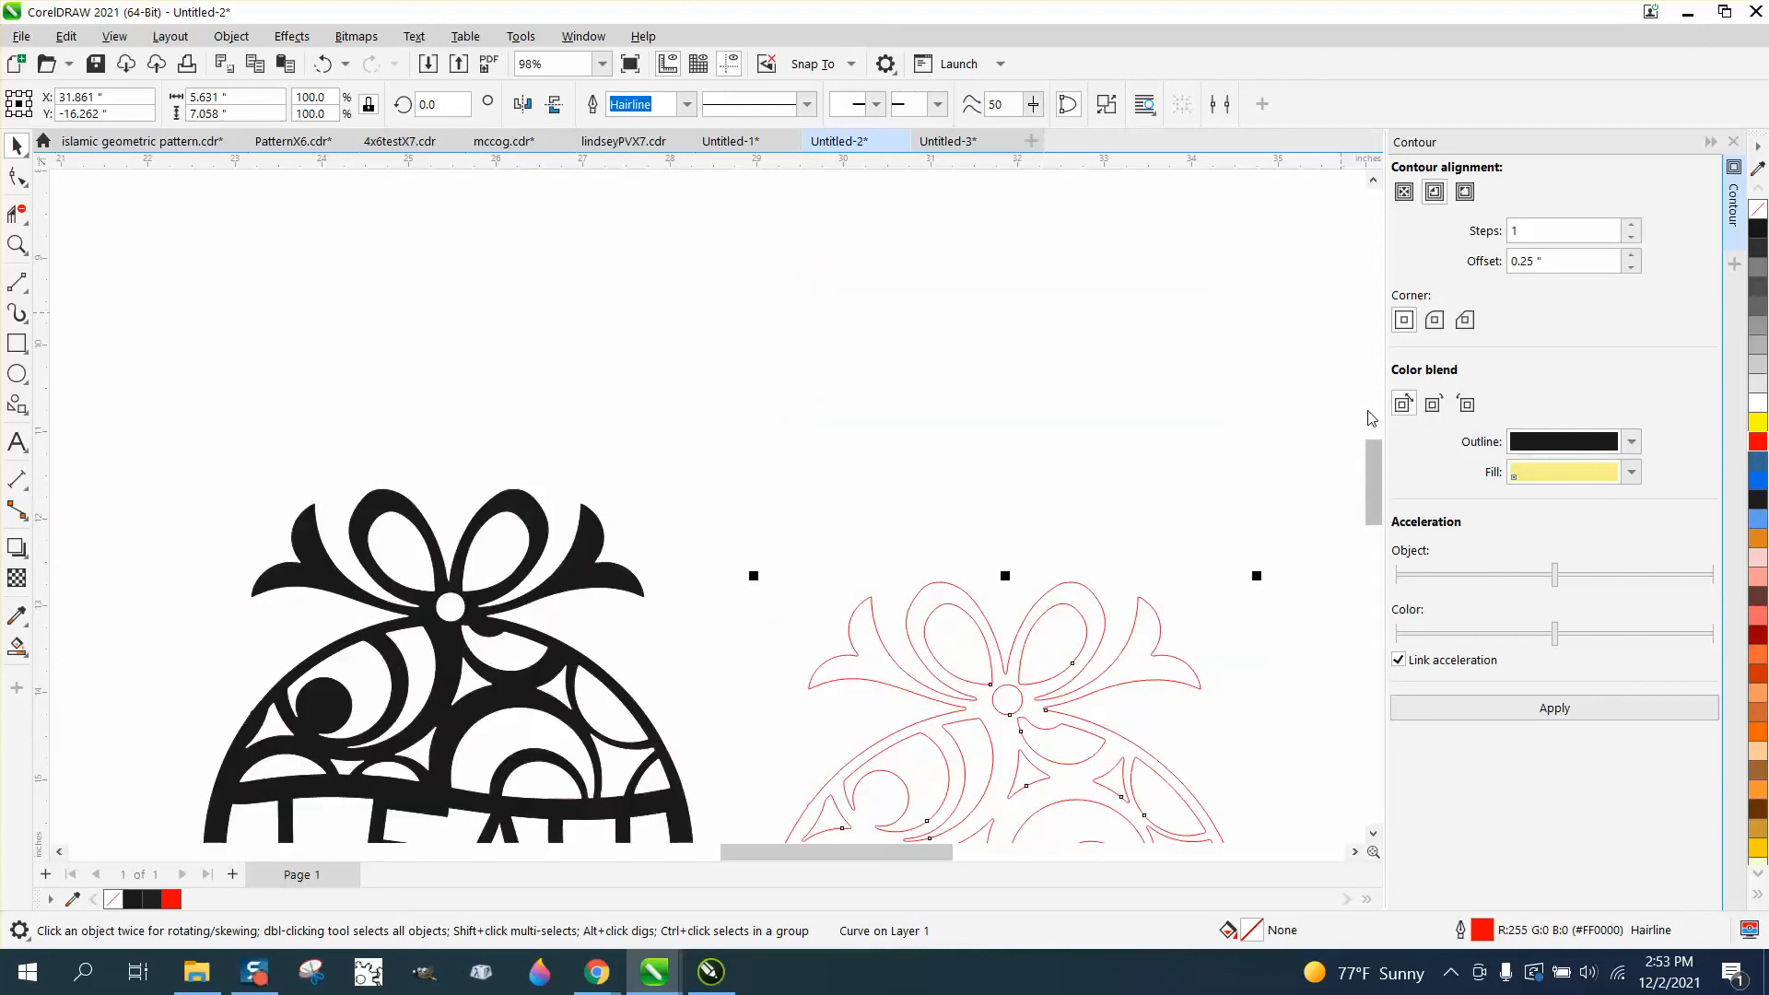
pyautogui.scroll(-2, 579, 362)
pyautogui.click(499, 520)
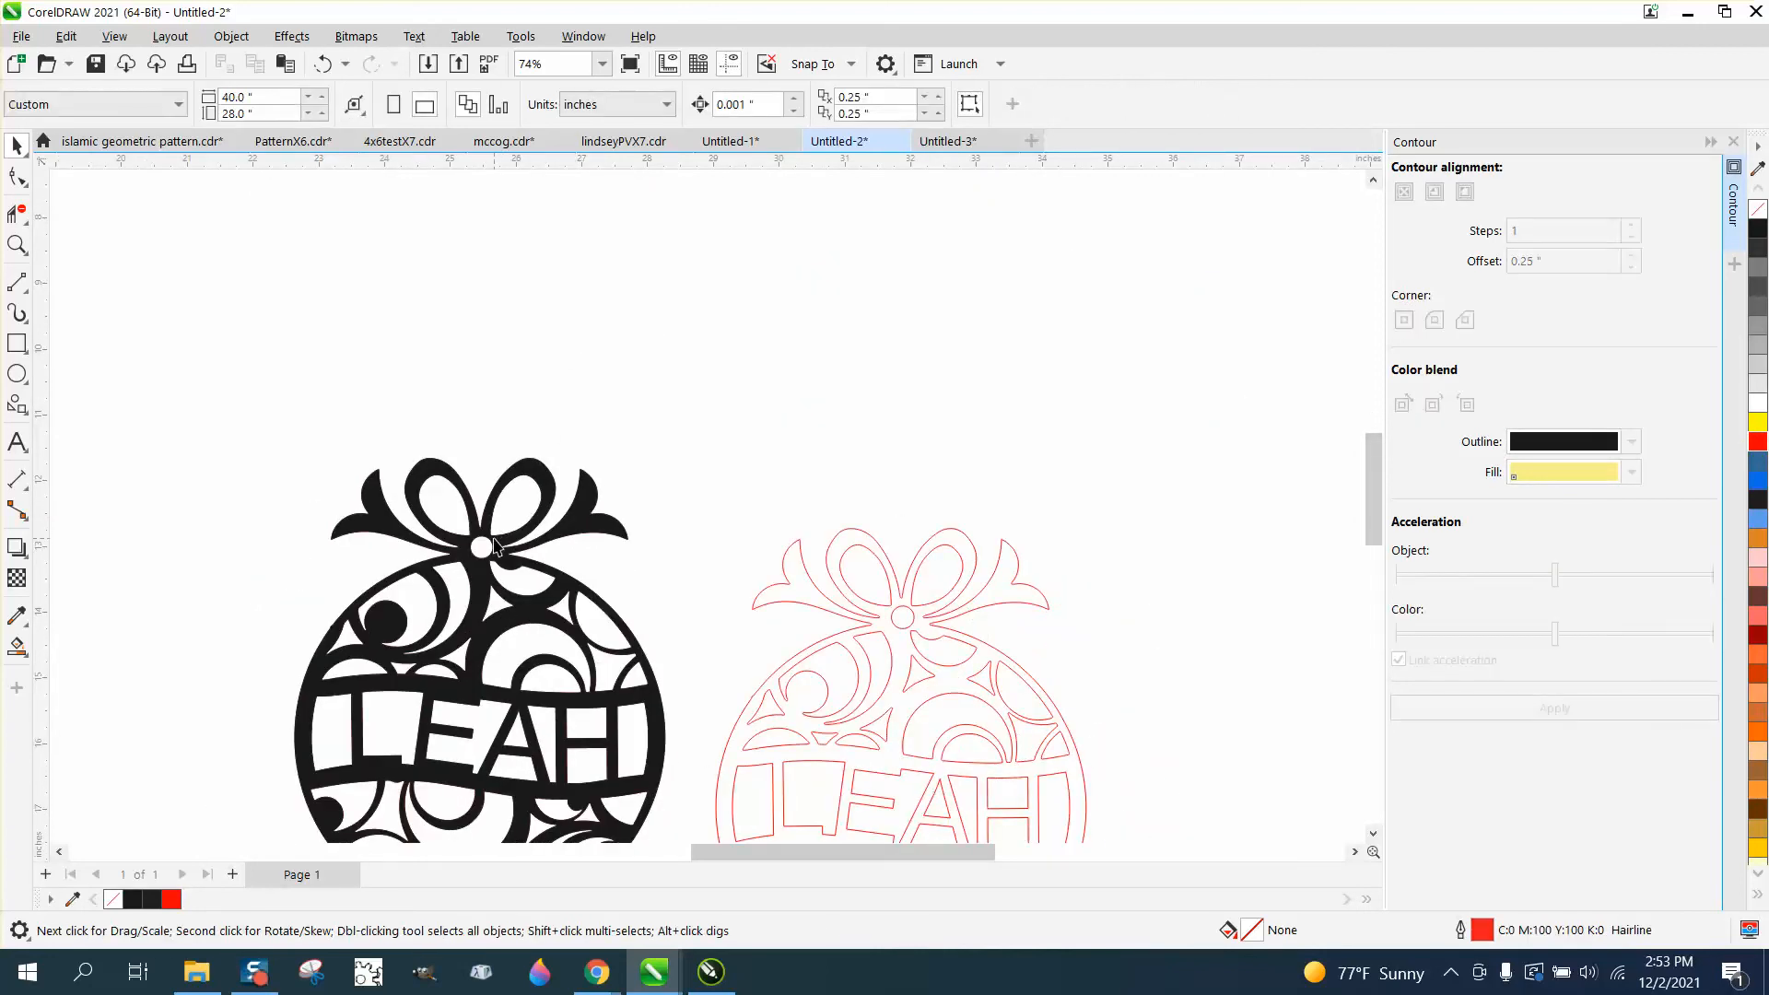
pyautogui.click(492, 536)
pyautogui.press('Delete')
pyautogui.scroll(-2, 437, 495)
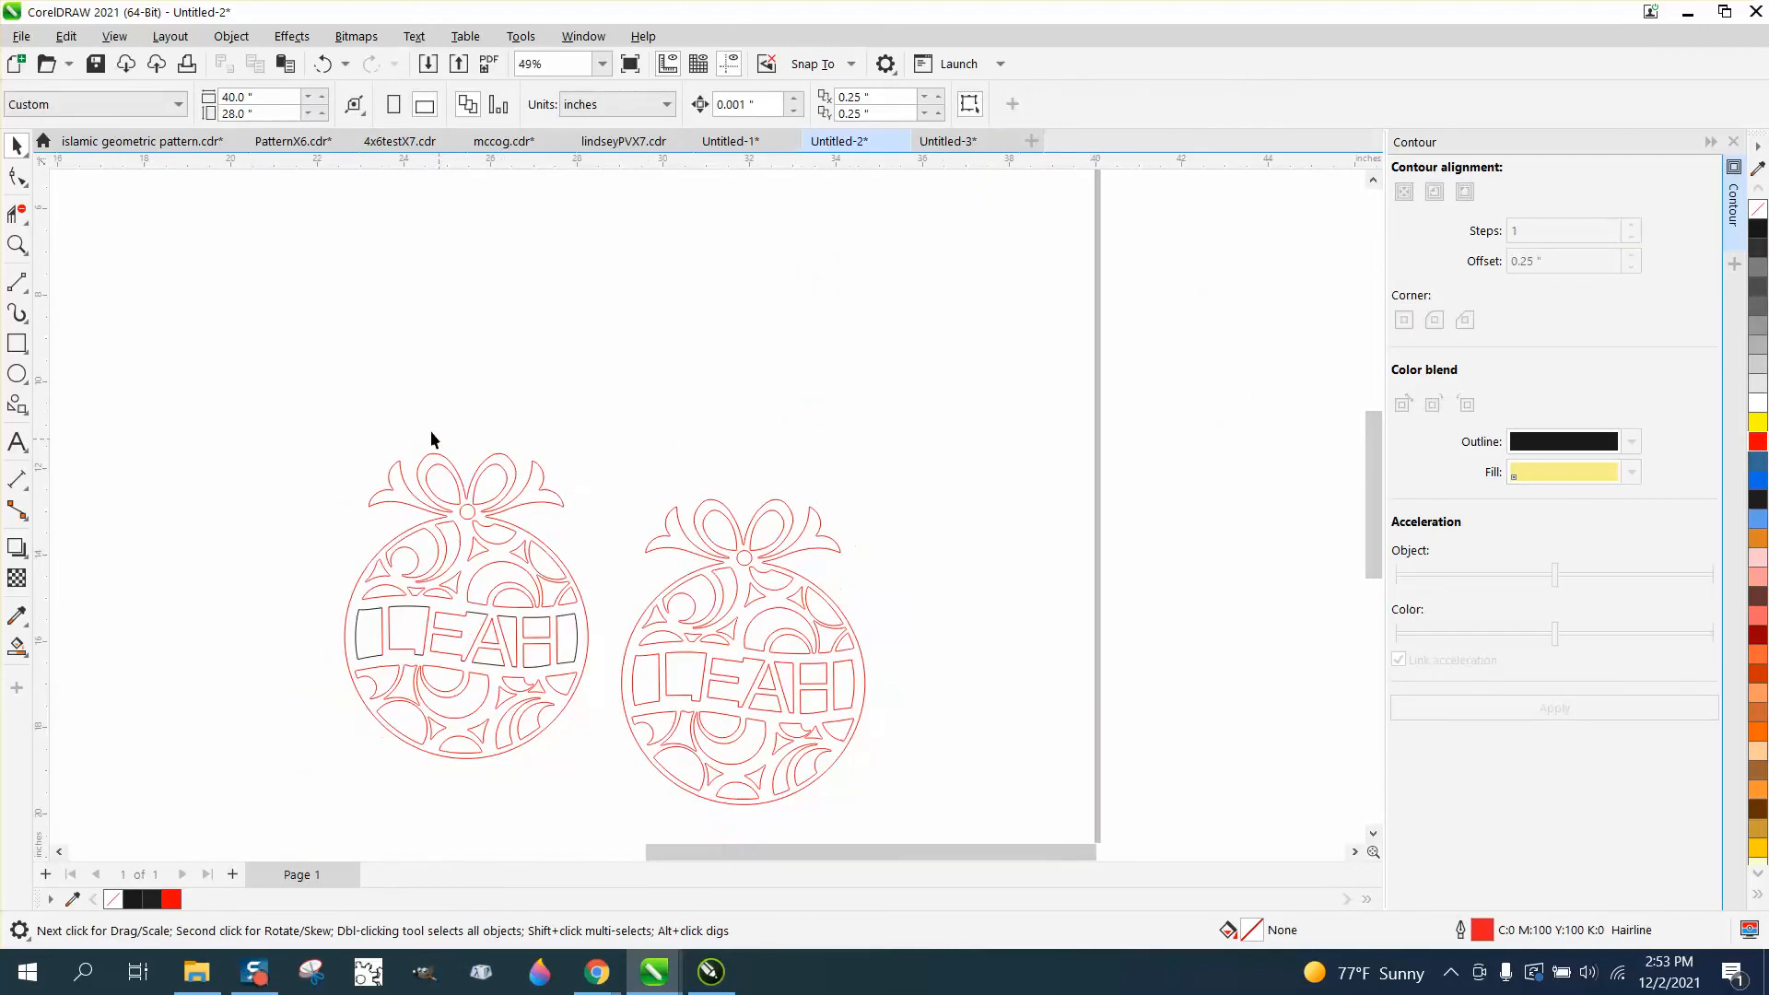
pyautogui.moveTo(287, 550); pyautogui.dragTo(595, 746)
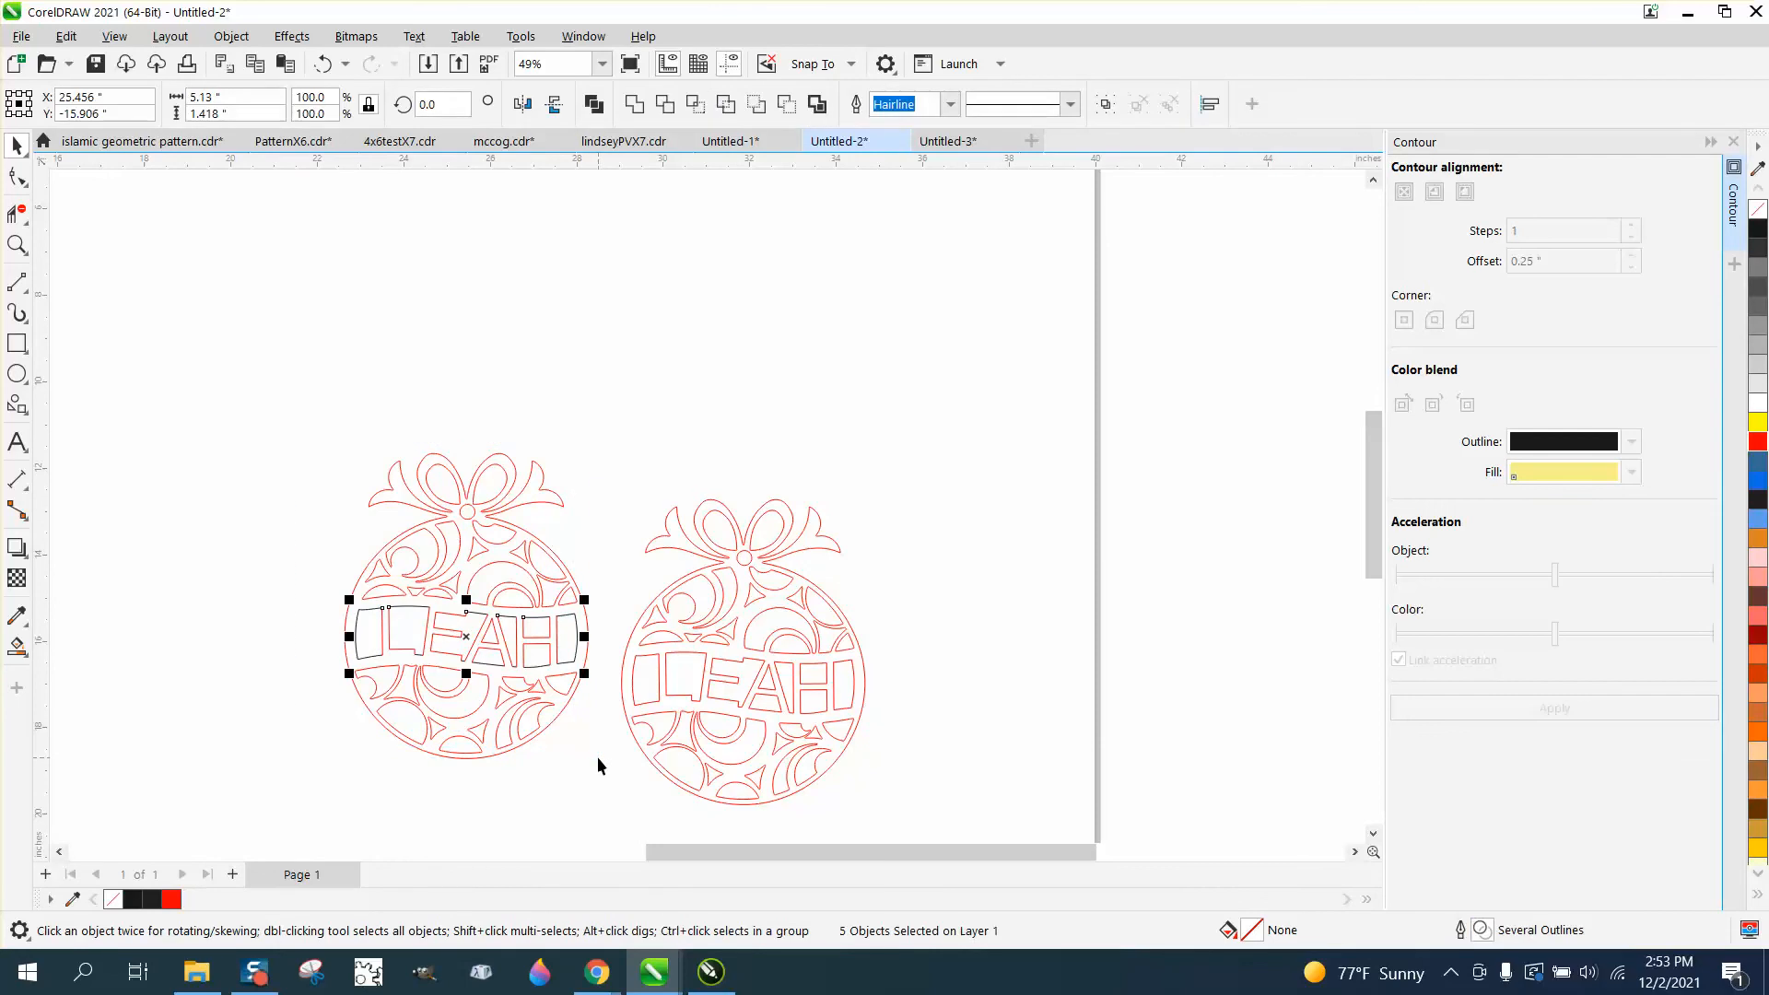
pyautogui.press('Delete')
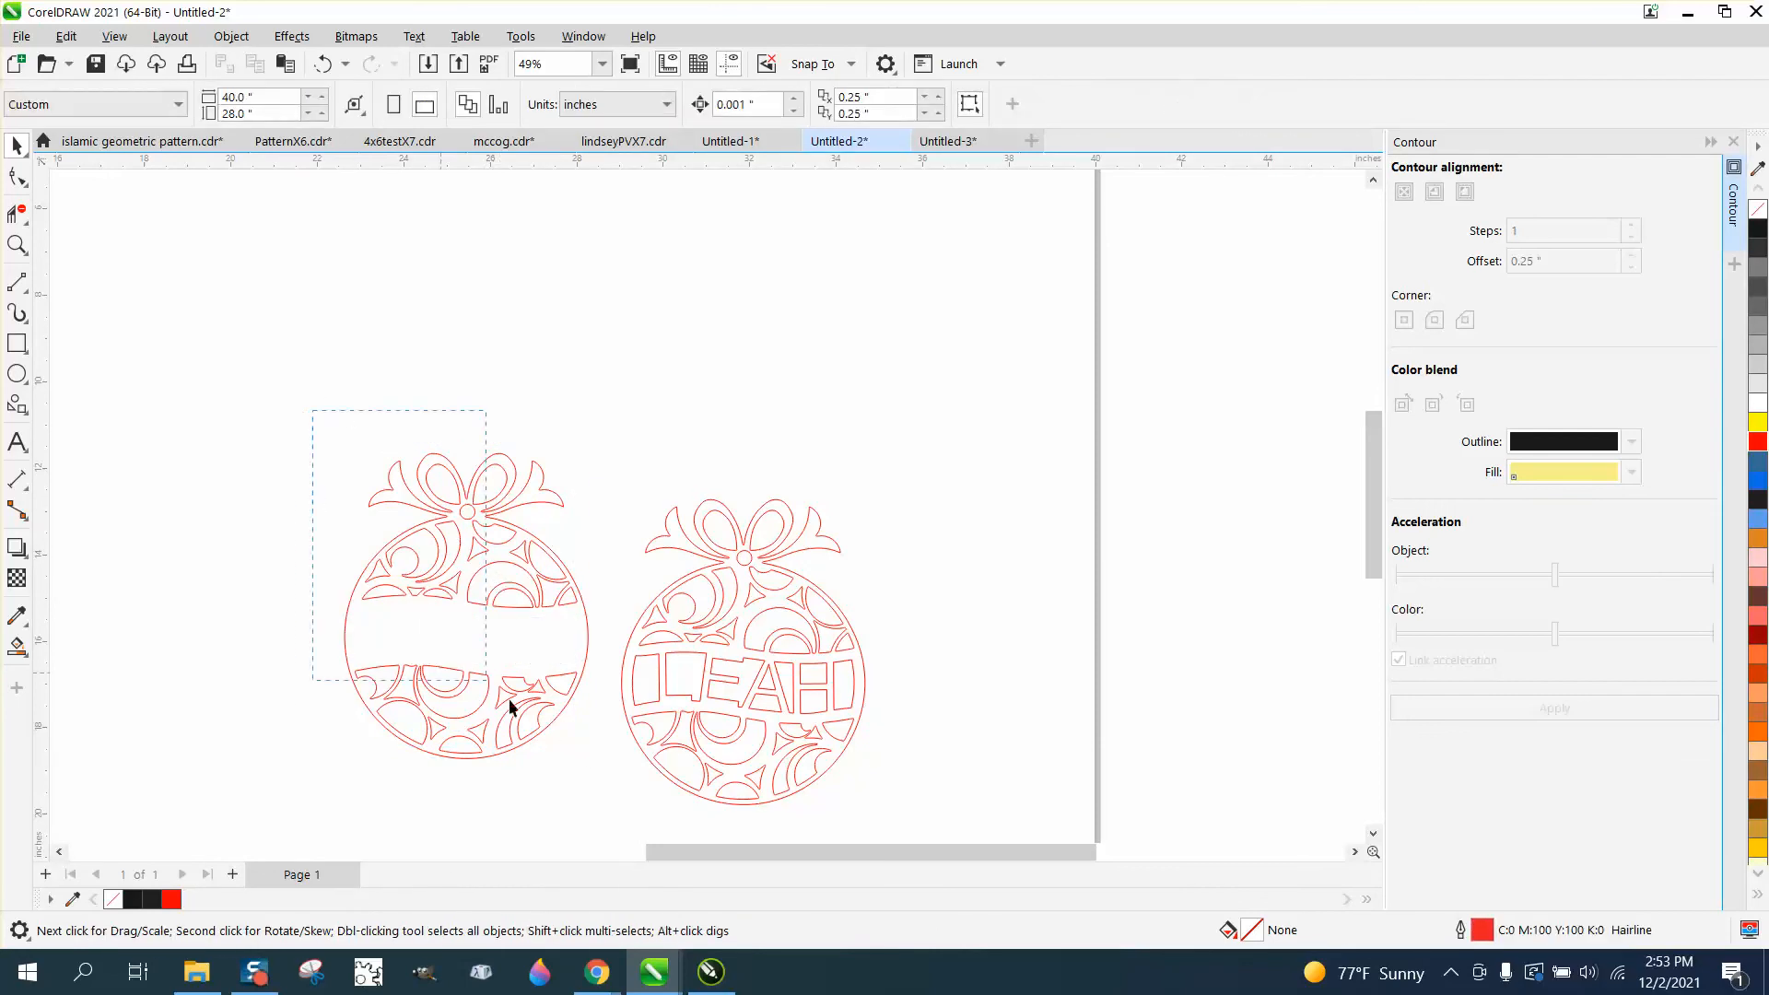
pyautogui.moveTo(597, 771); pyautogui.dragTo(599, 777)
pyautogui.press('Delete')
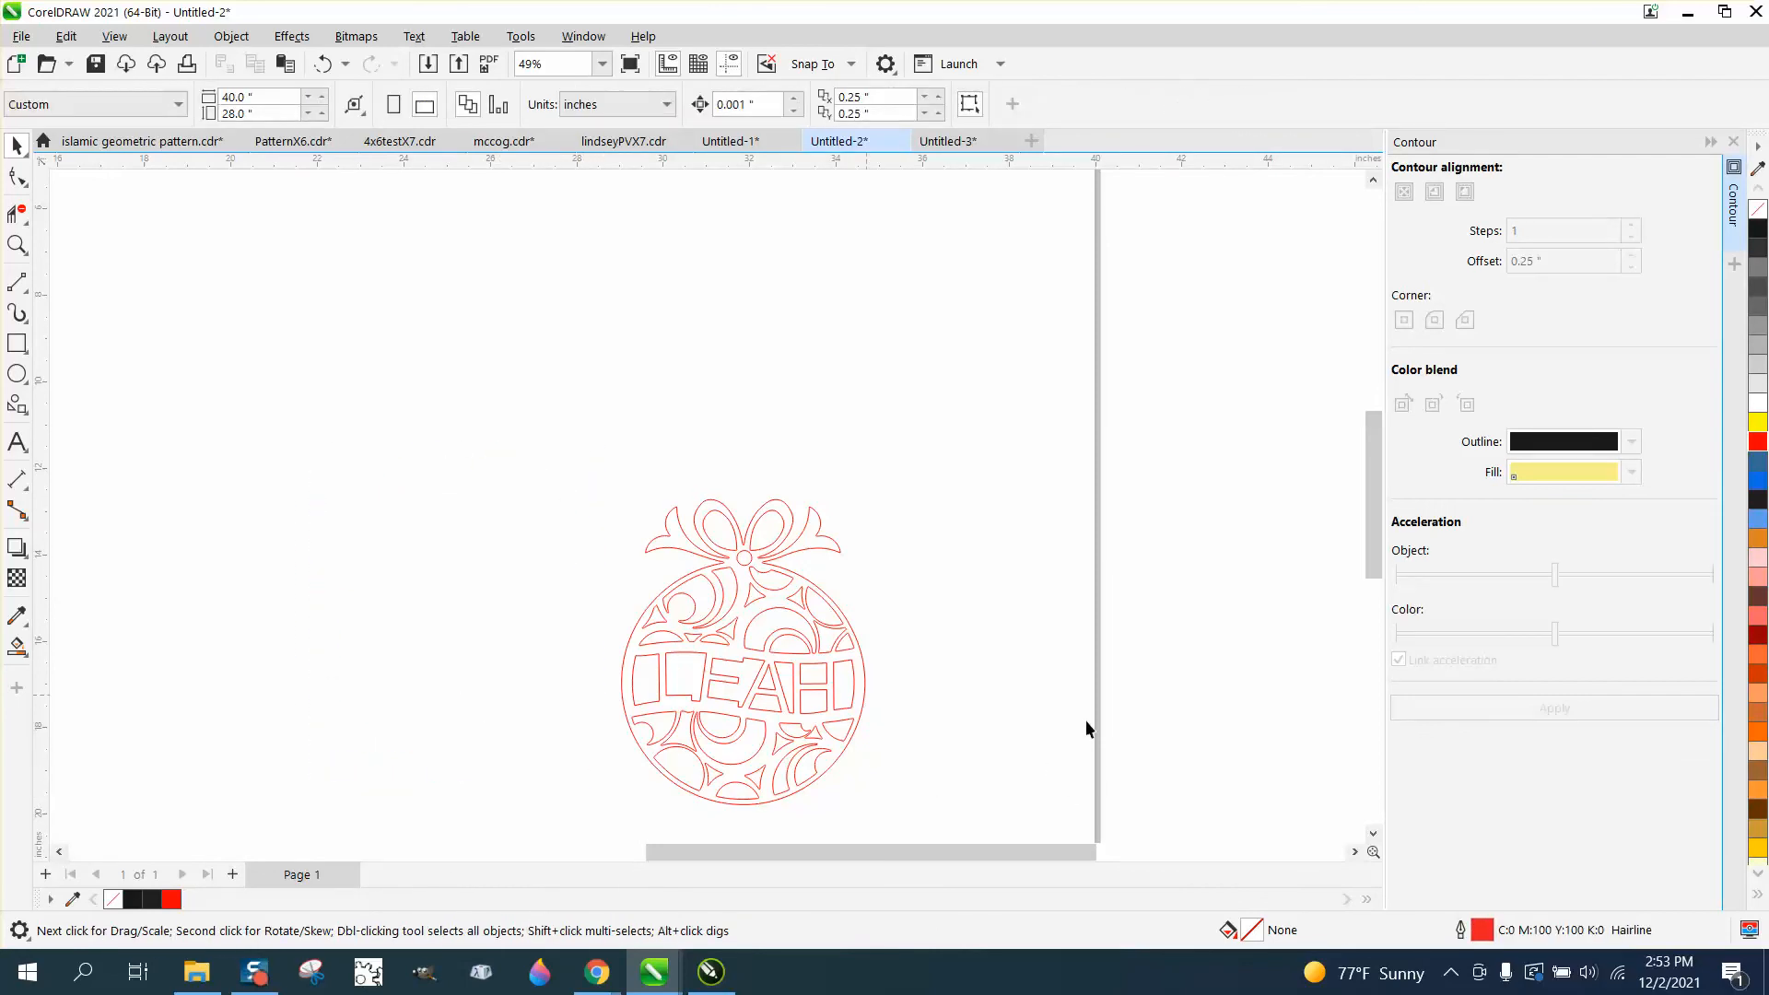
# Move the finished ornament outline up and left to about X 25.778, Y -12.739 inches
pyautogui.moveTo(568, 516); pyautogui.dragTo(1073, 857)
pyautogui.moveTo(740, 600); pyautogui.dragTo(477, 450)
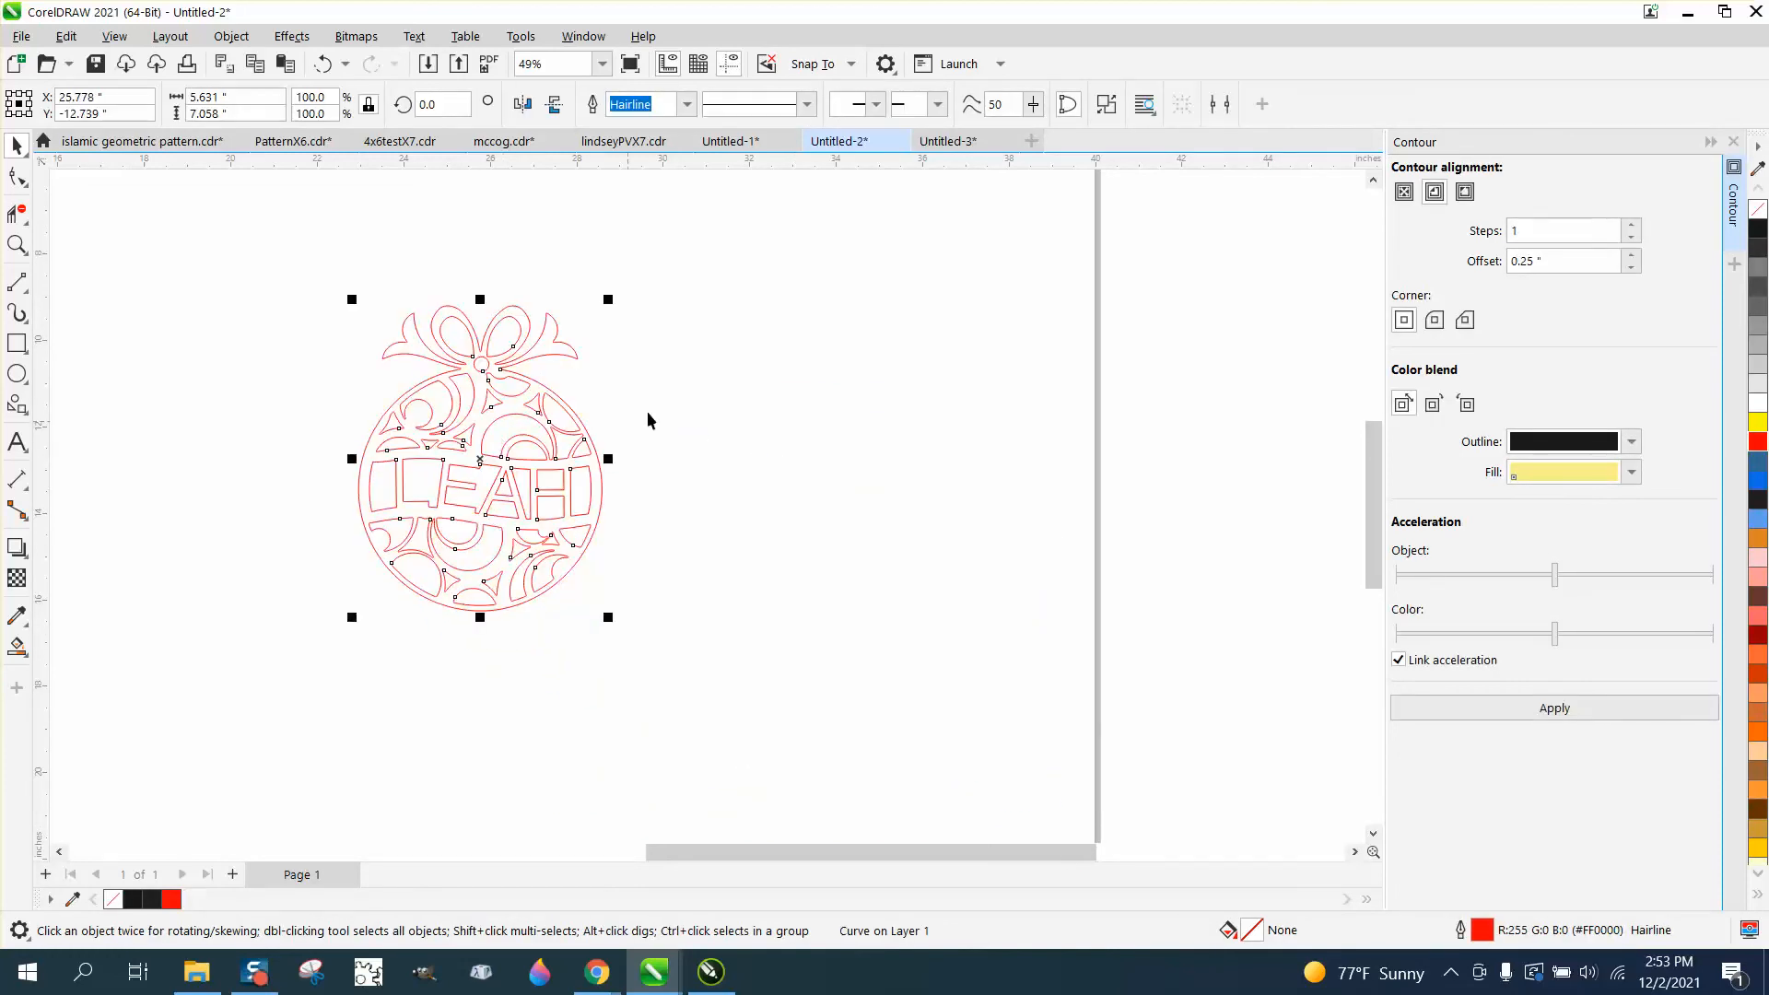
pyautogui.click(647, 411)
# Deselect the ornament outline and set the nudge distance to 6 inches
pyautogui.click(741, 105)
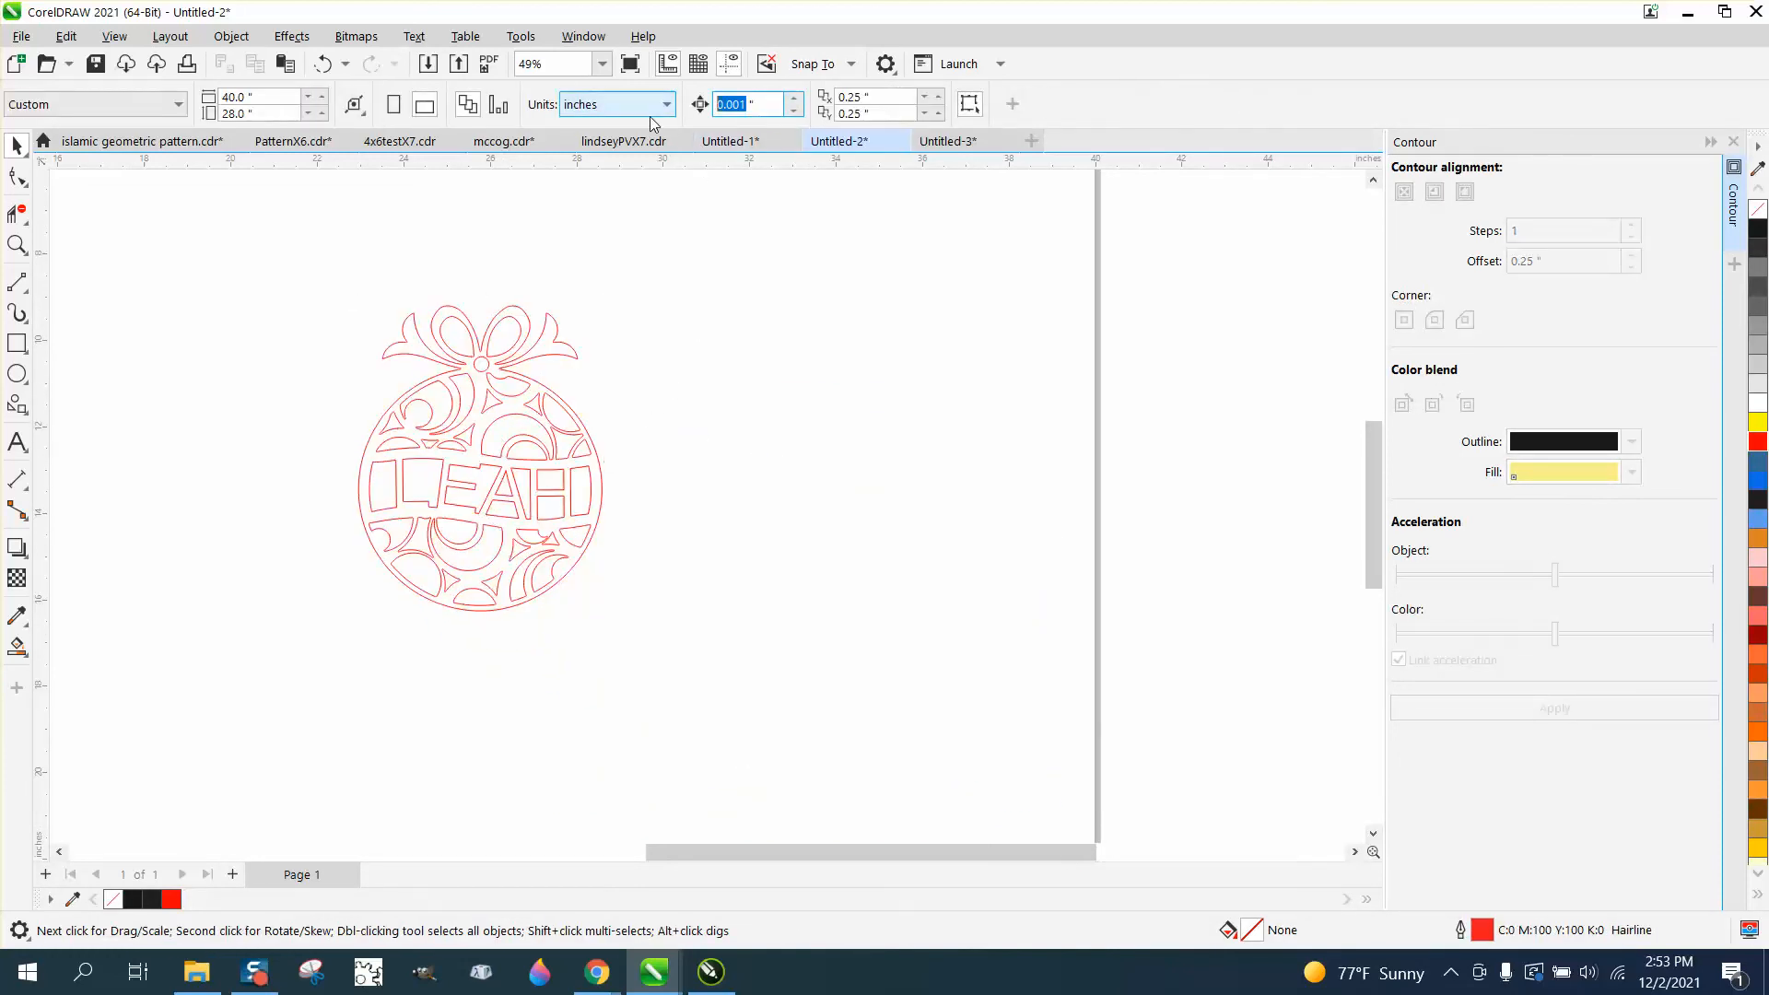
pyautogui.write('6')
pyautogui.press('Return')
# Duplicate the finished name ornament so that two copies sit side by side, 6 inches apart
pyautogui.click(507, 521)
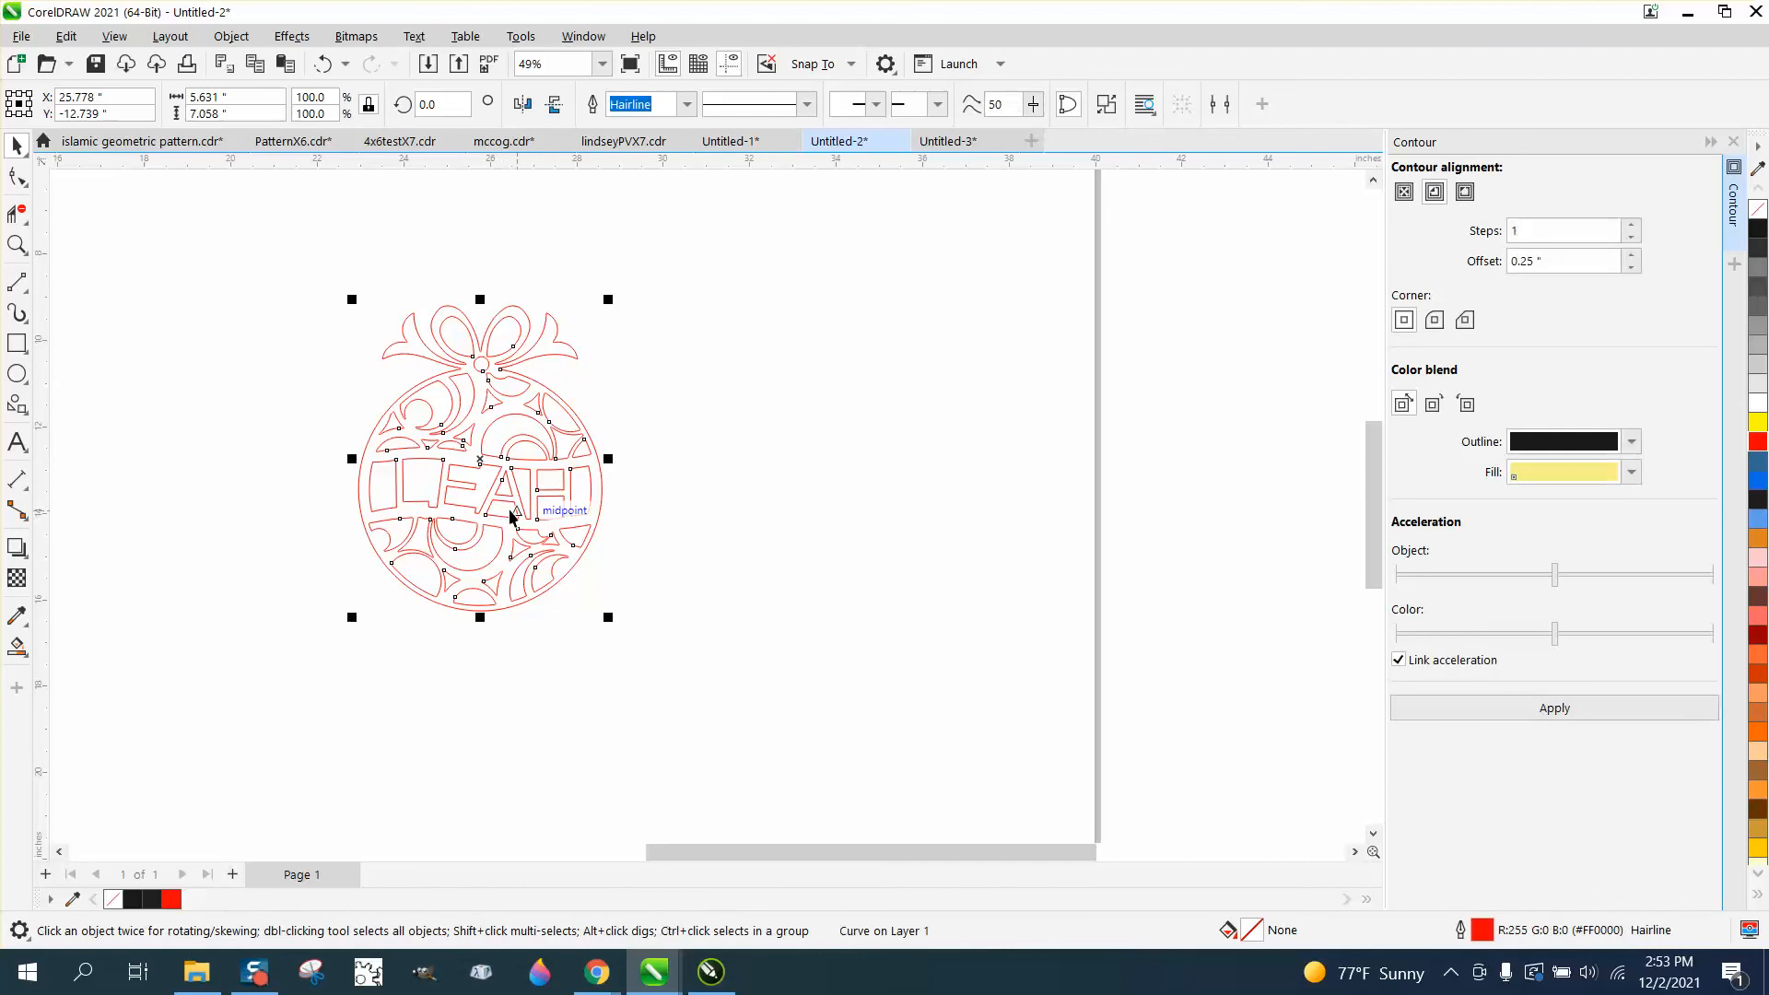
pyautogui.press('Right')
pyautogui.press('KP_Add')
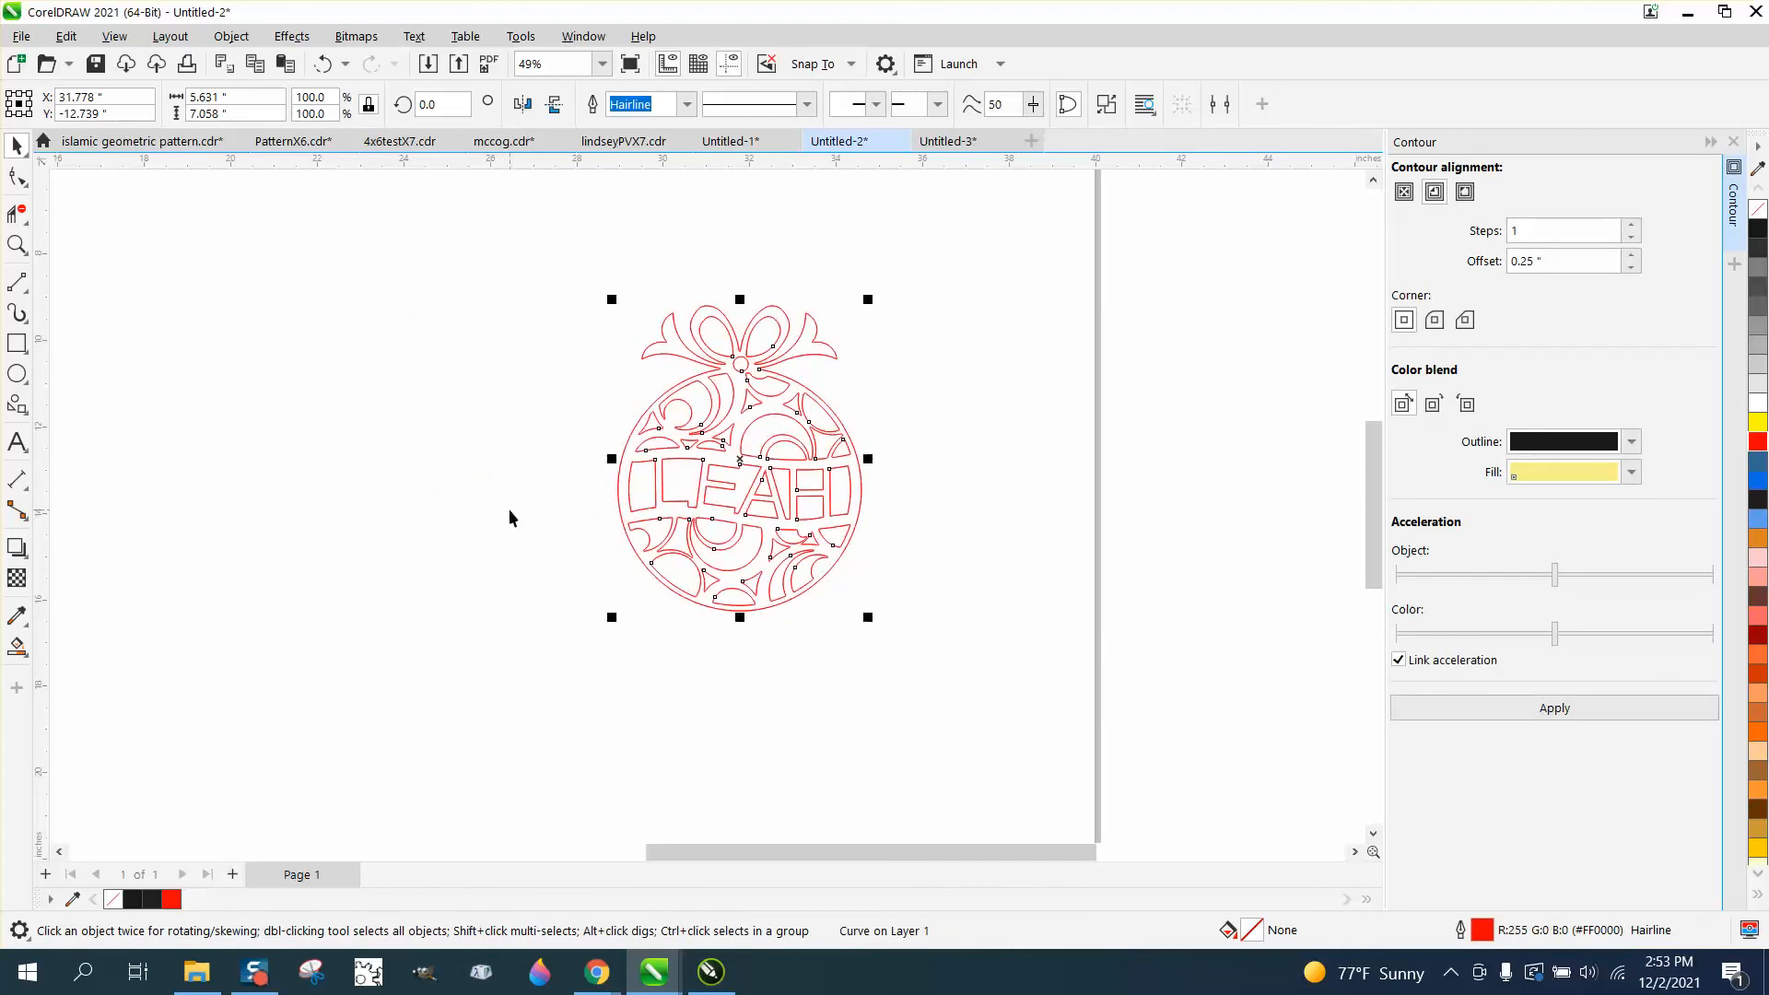
pyautogui.press('Left')
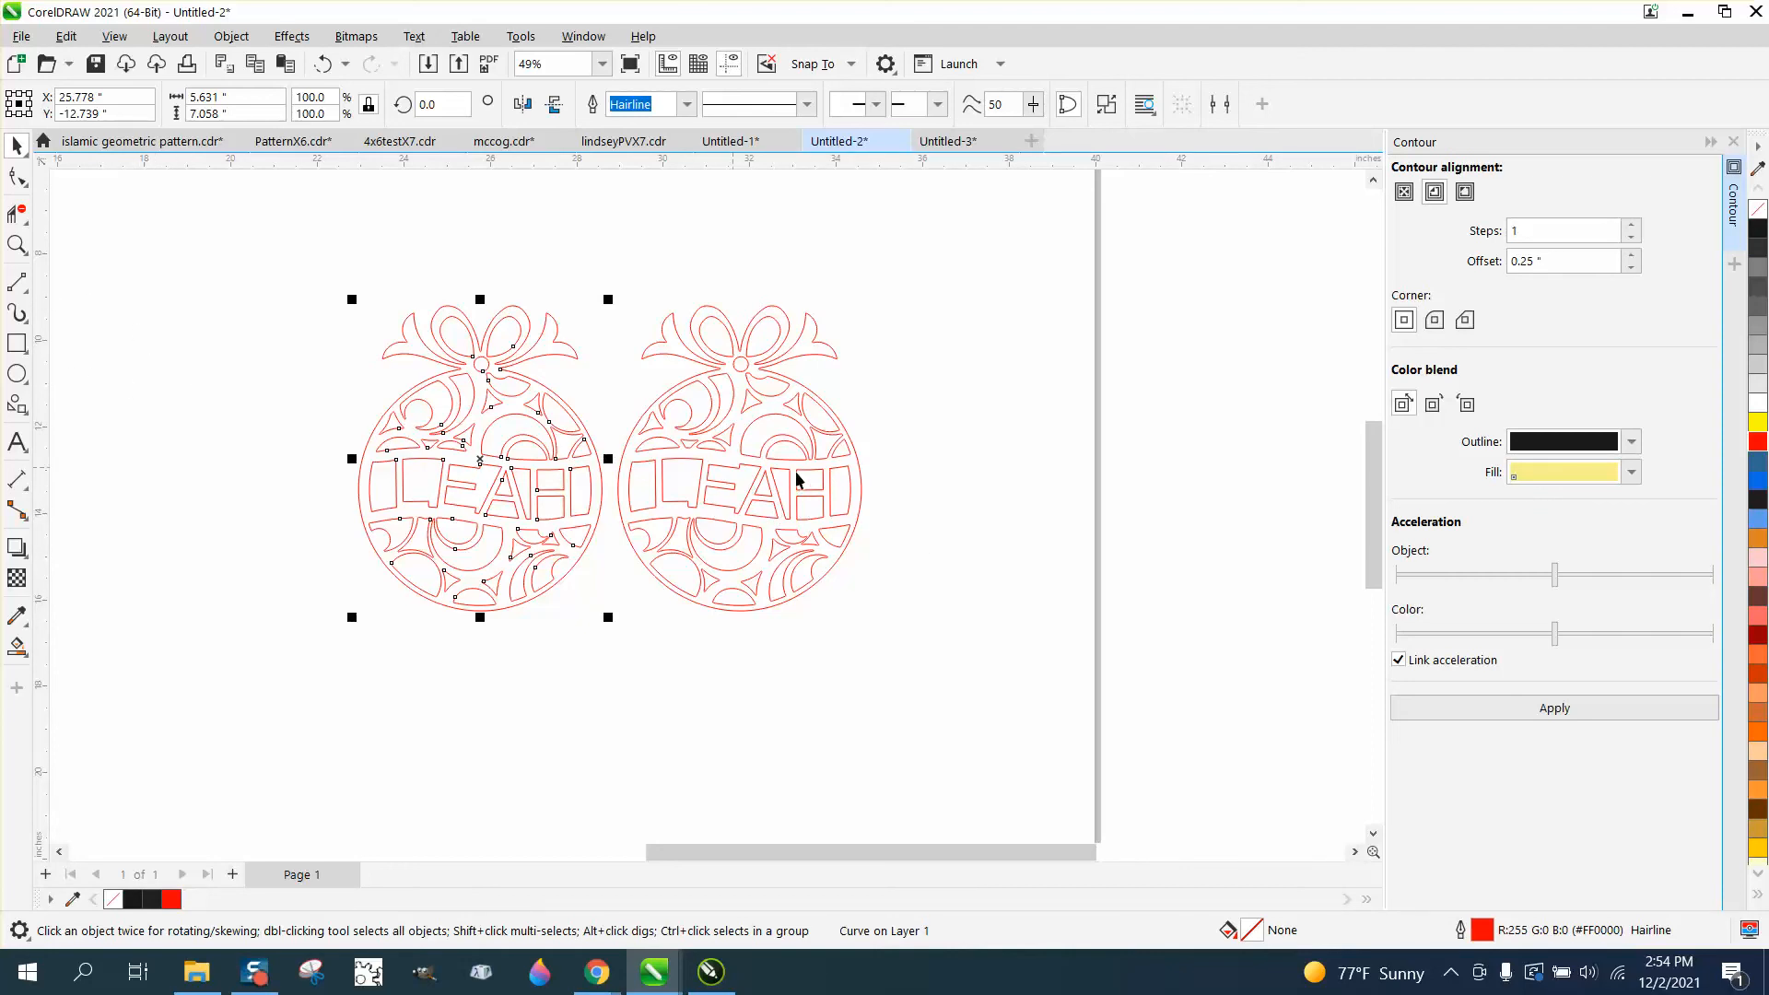
# Roll back the edit history to the ornament with an empty banner and only the single wavy curve beside it
pyautogui.click(348, 66)
pyautogui.scroll(-8, 415, 318)
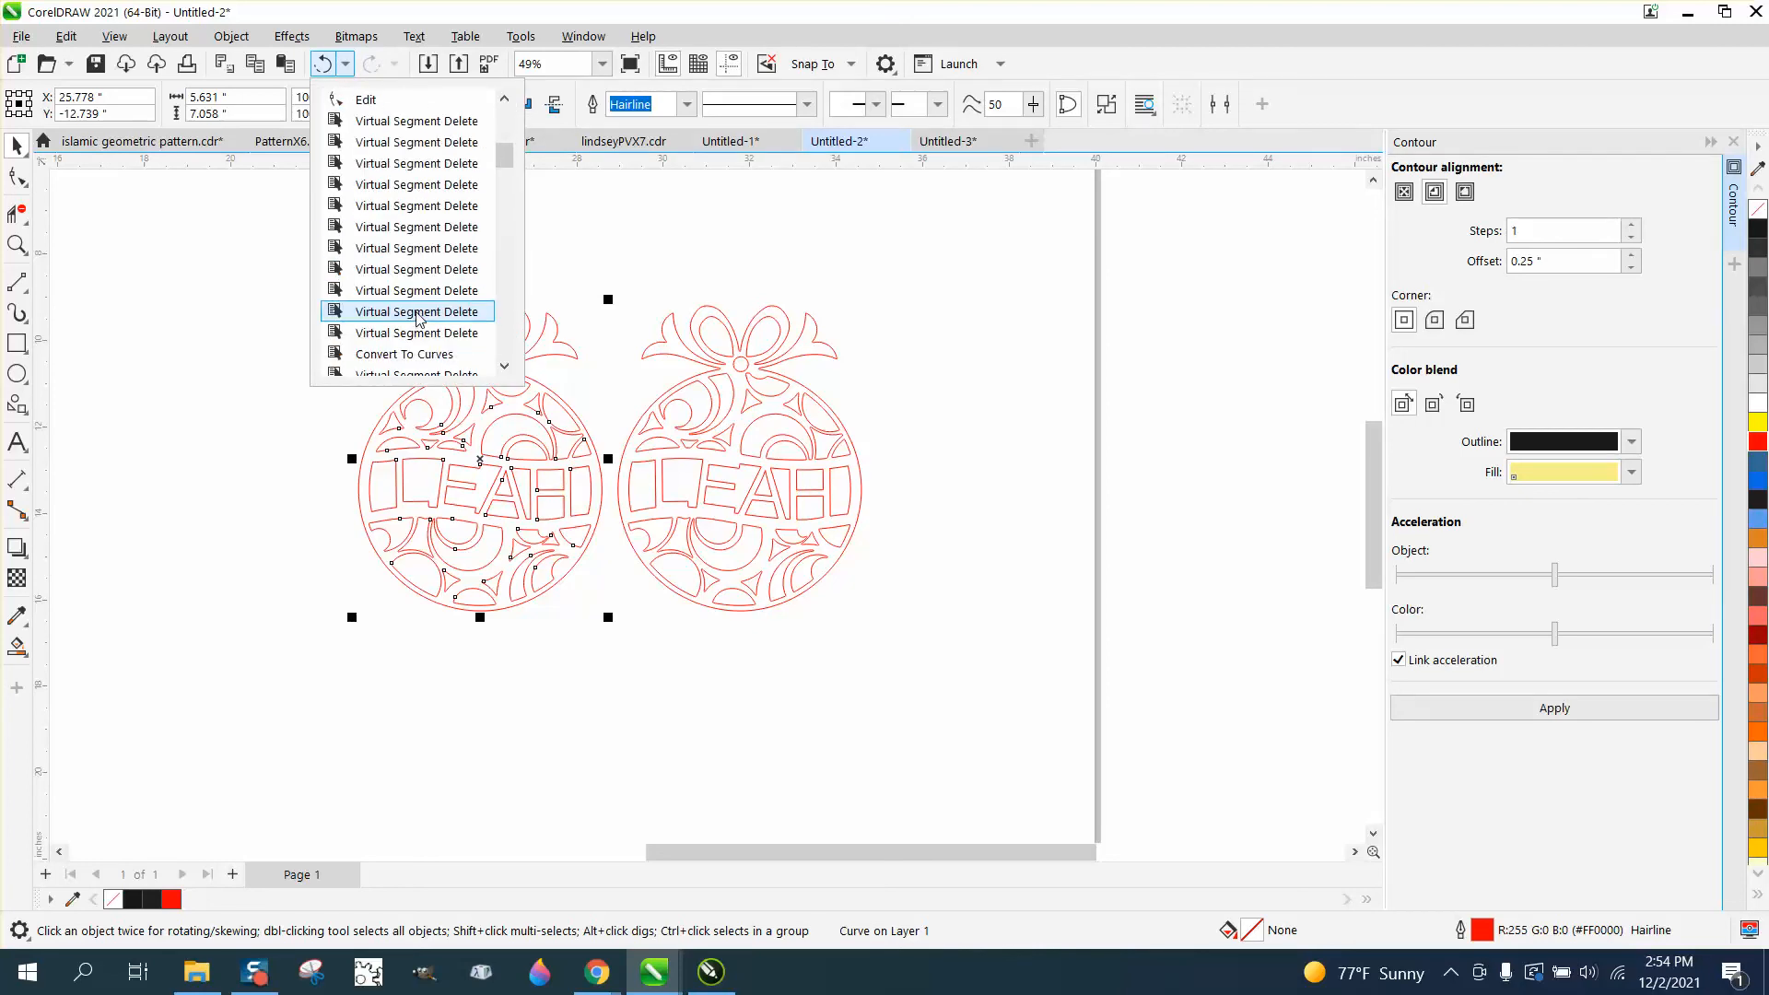
pyautogui.scroll(-4, 414, 337)
pyautogui.click(386, 312)
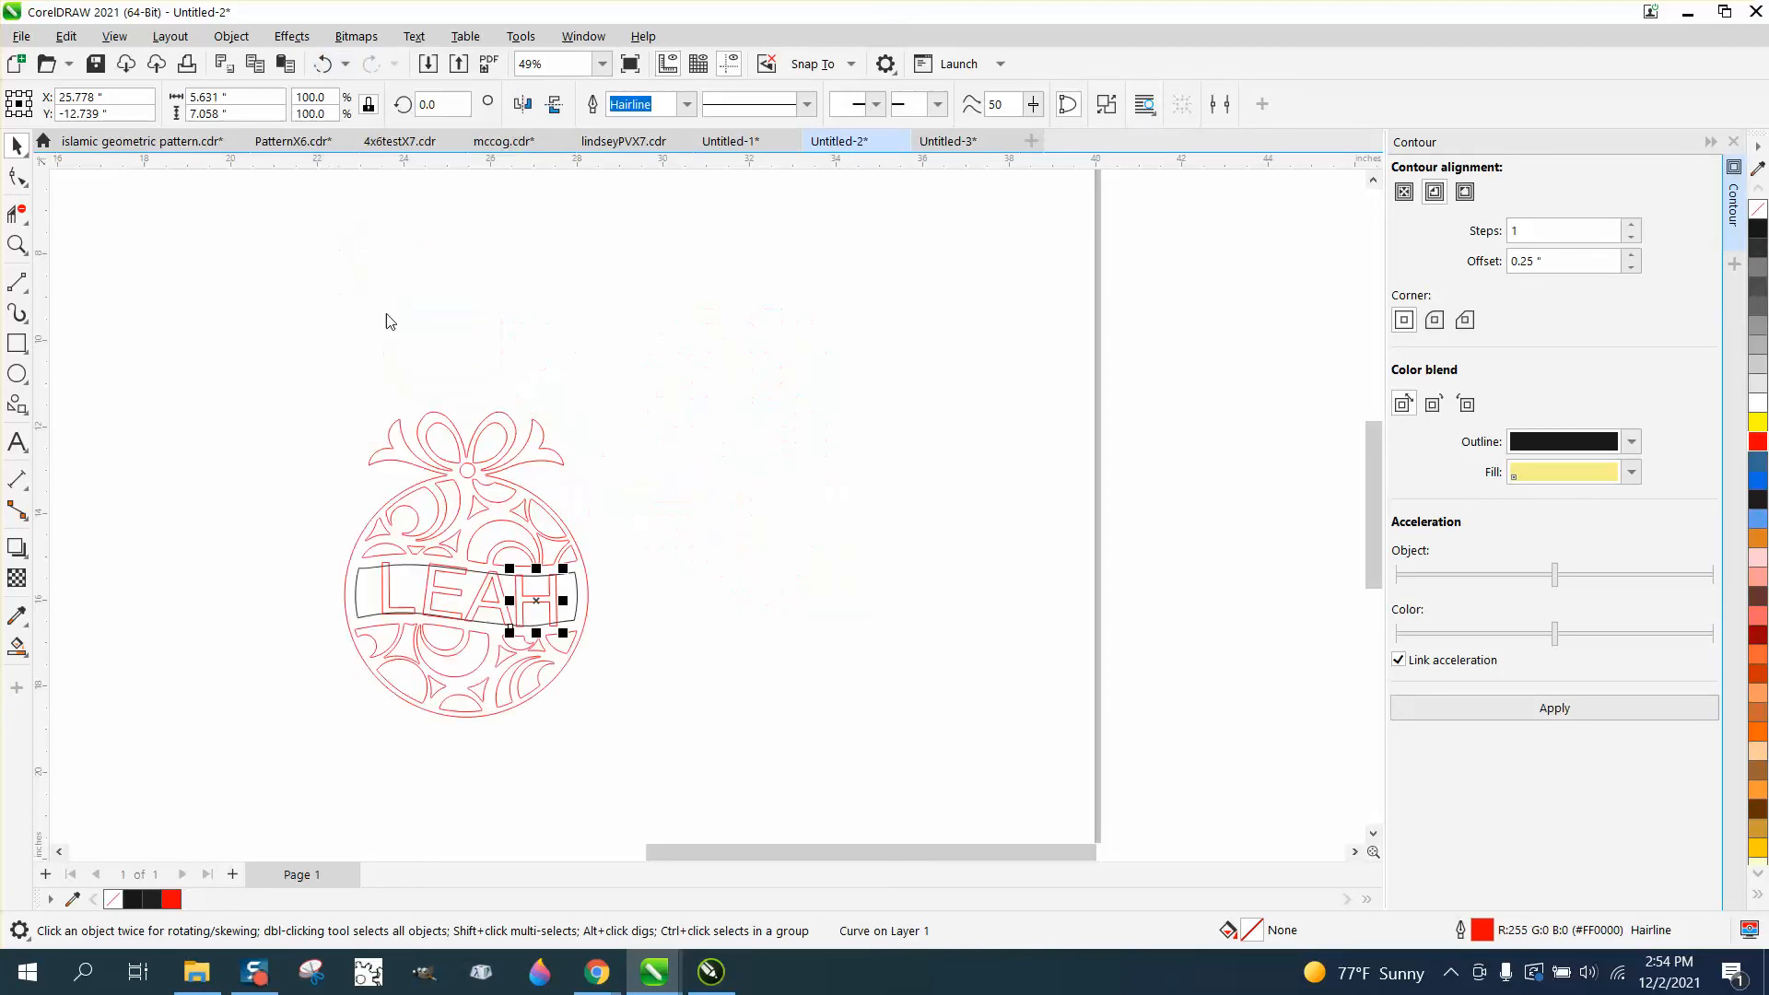
pyautogui.click(324, 69)
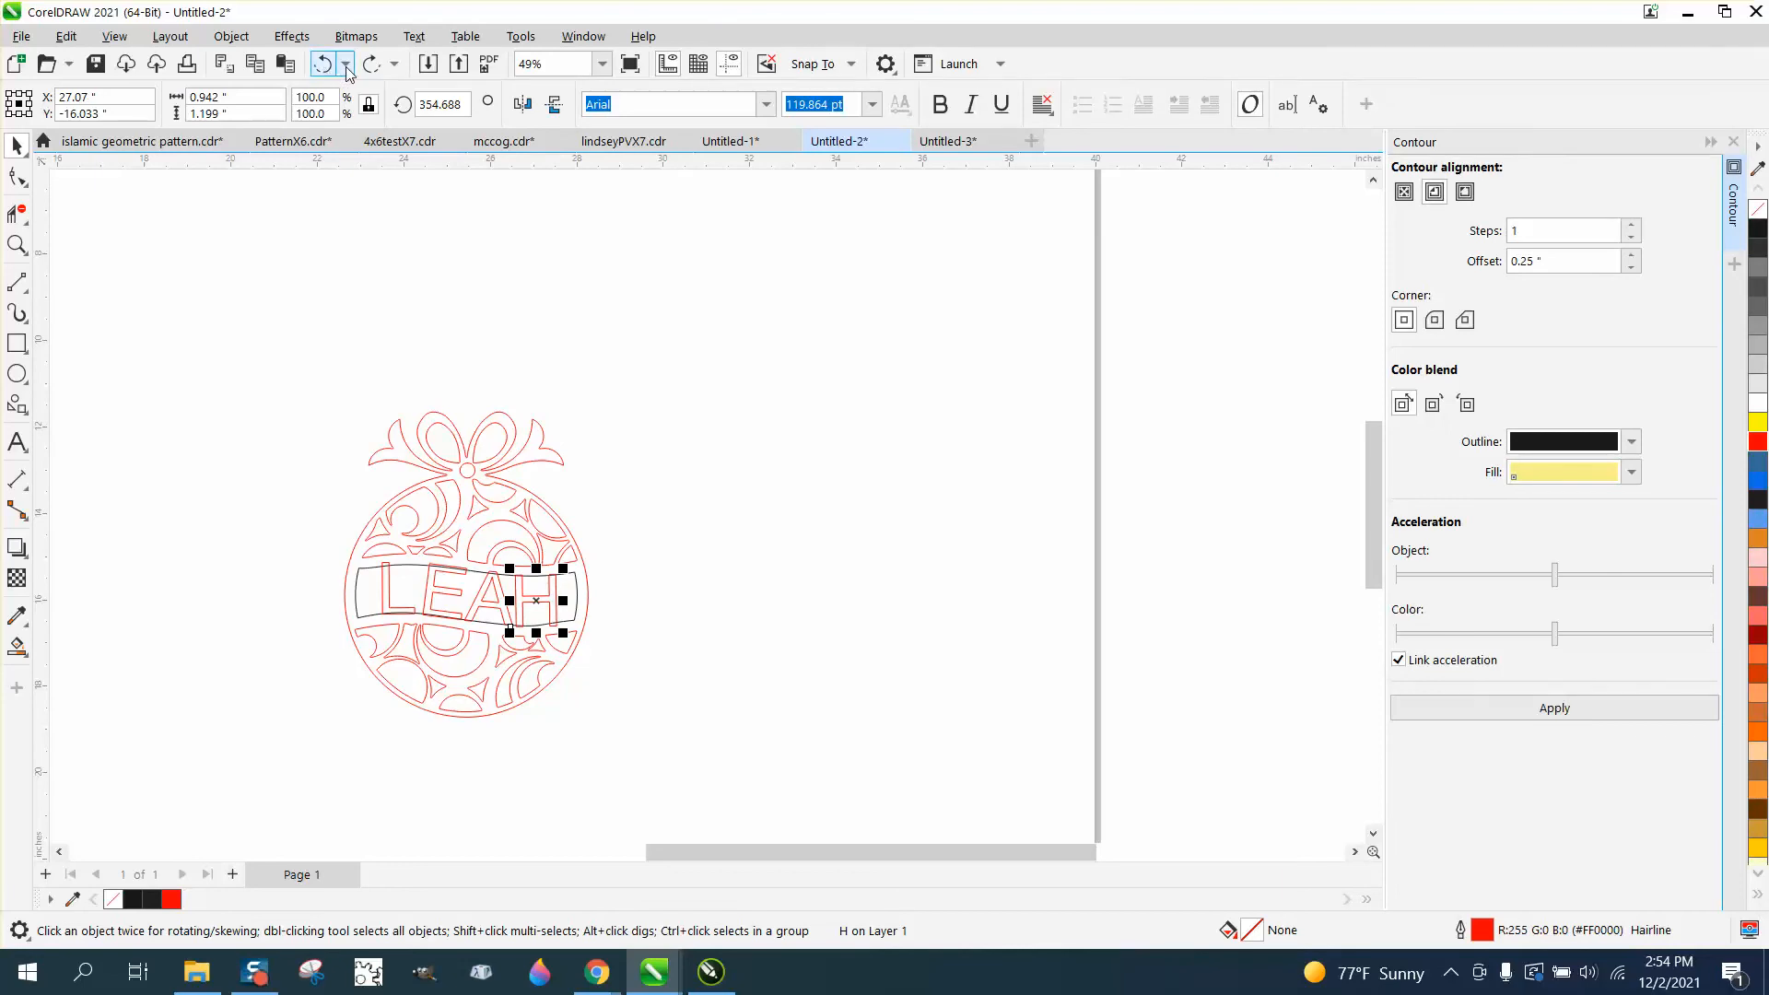
pyautogui.click(346, 66)
pyautogui.scroll(-5, 380, 329)
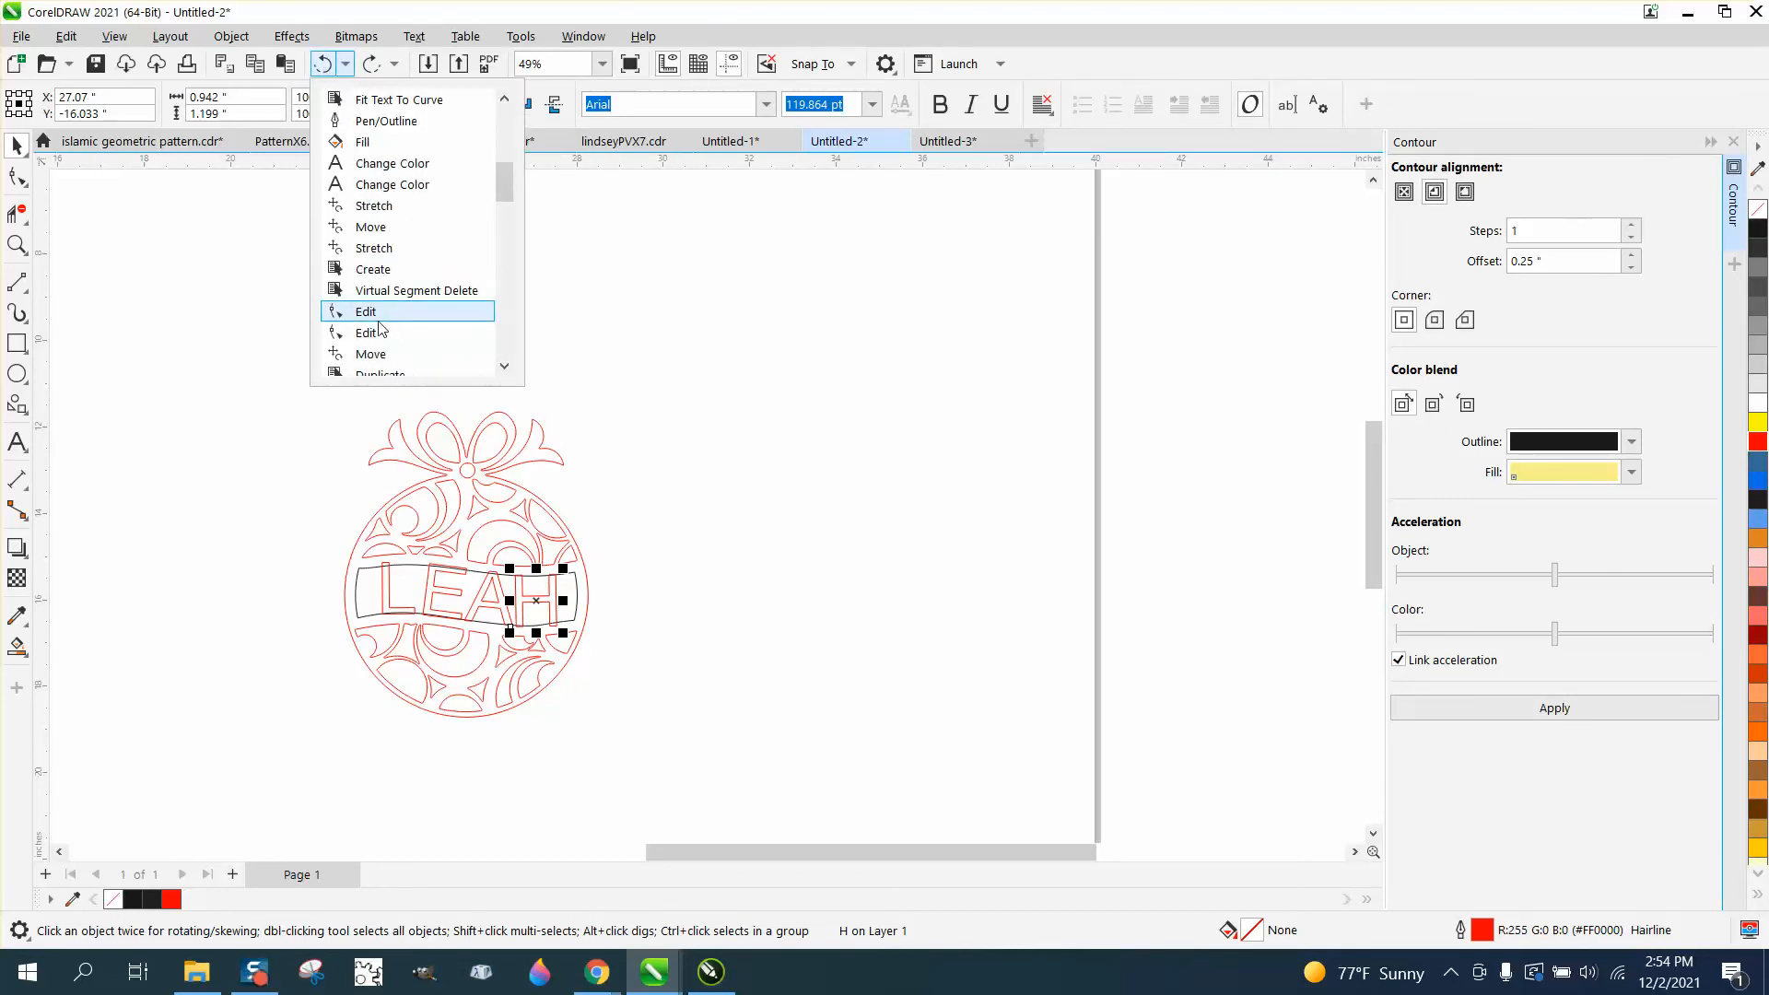
pyautogui.click(367, 312)
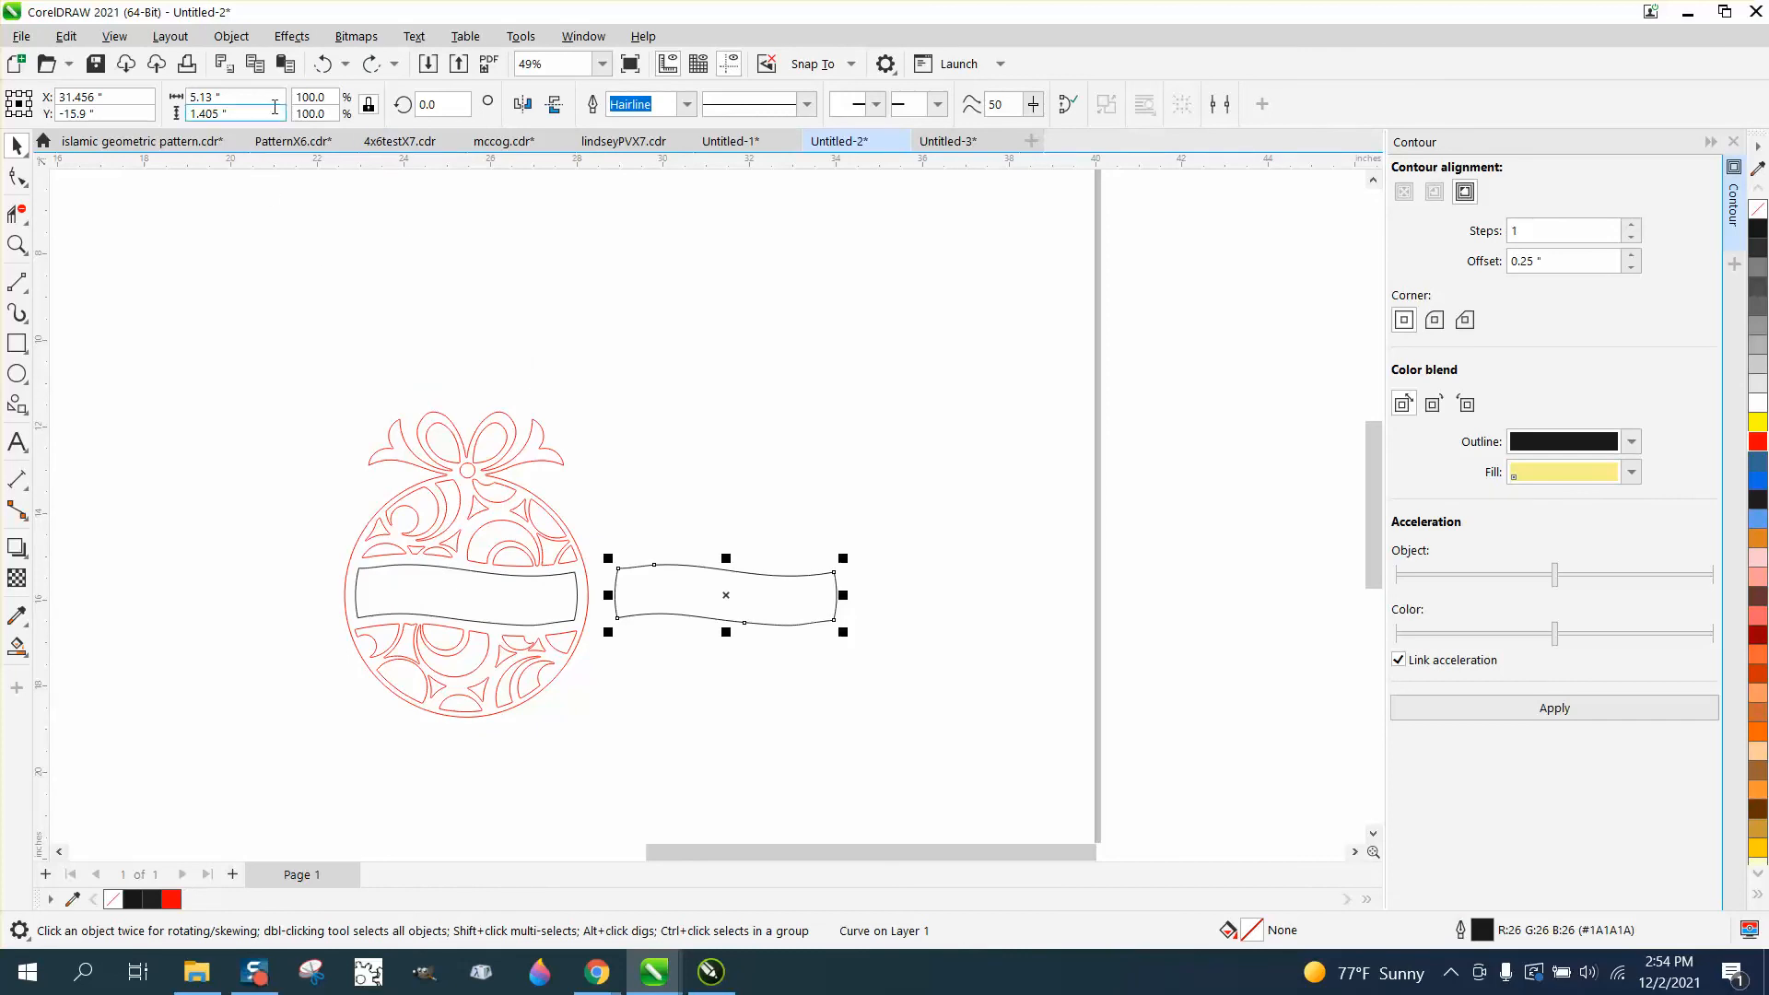
pyautogui.click(372, 68)
pyautogui.scroll(-2, 781, 392)
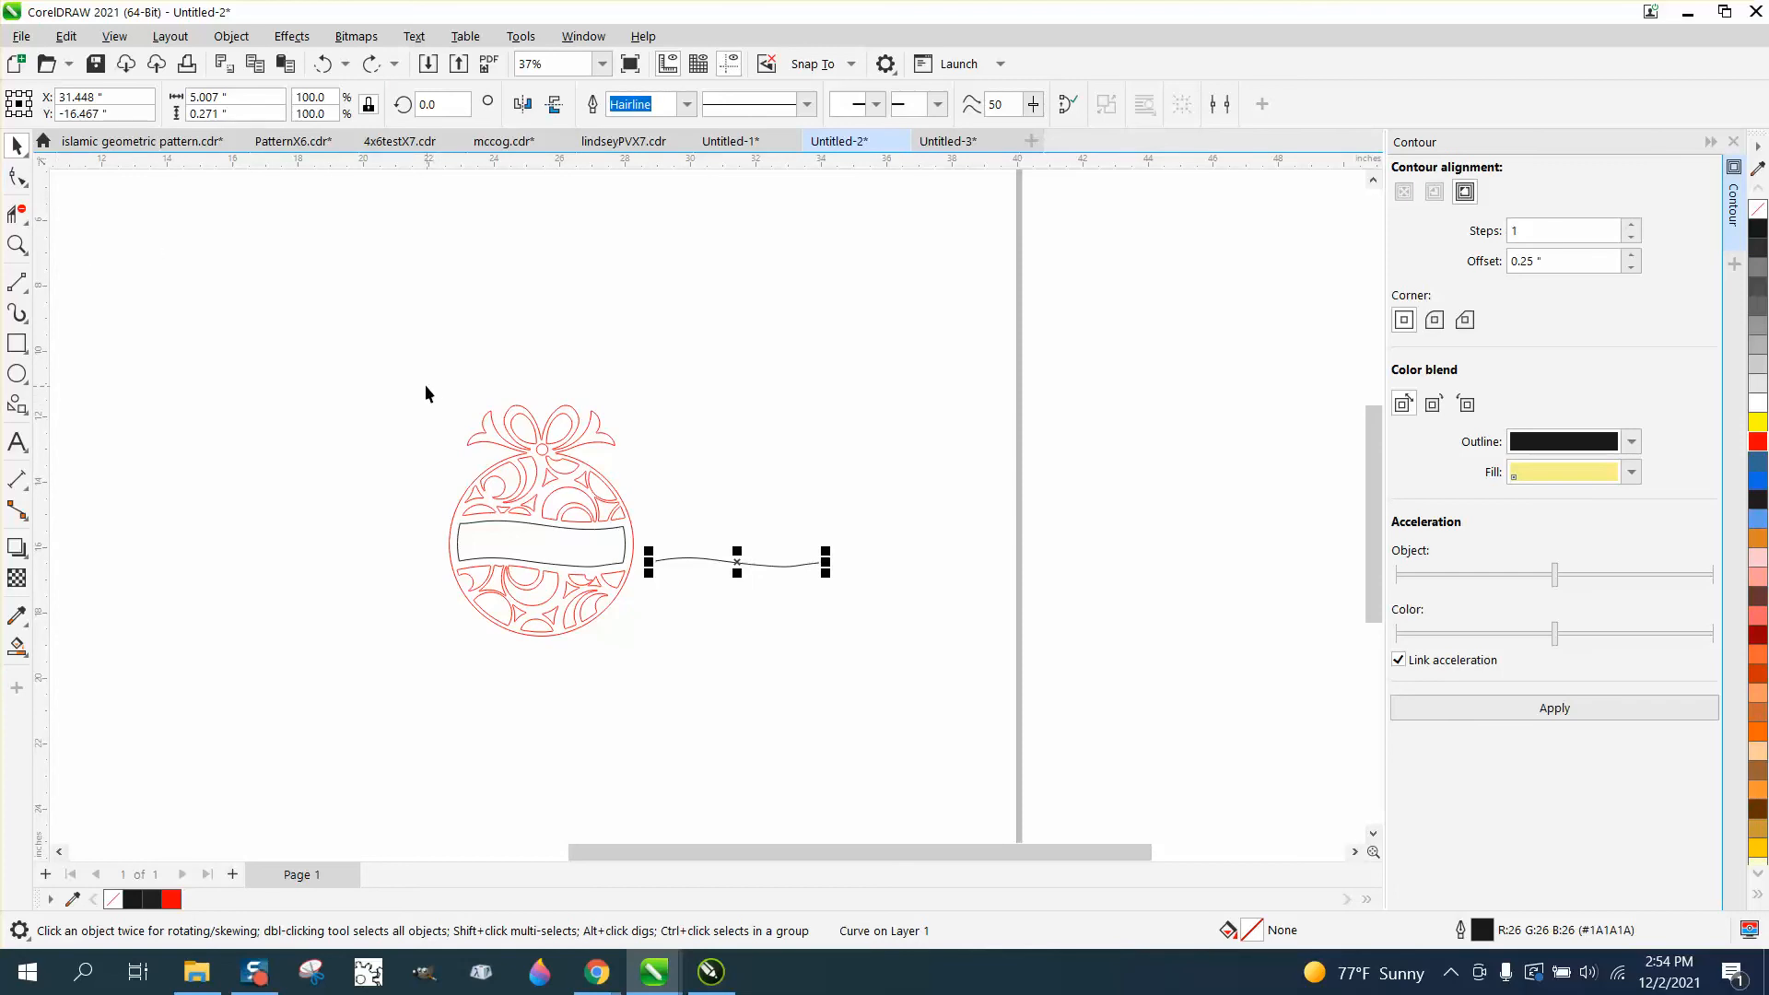
# Place a copy of the blank ornament, banner and wavy curve 12 inches above the original set
pyautogui.click(553, 333)
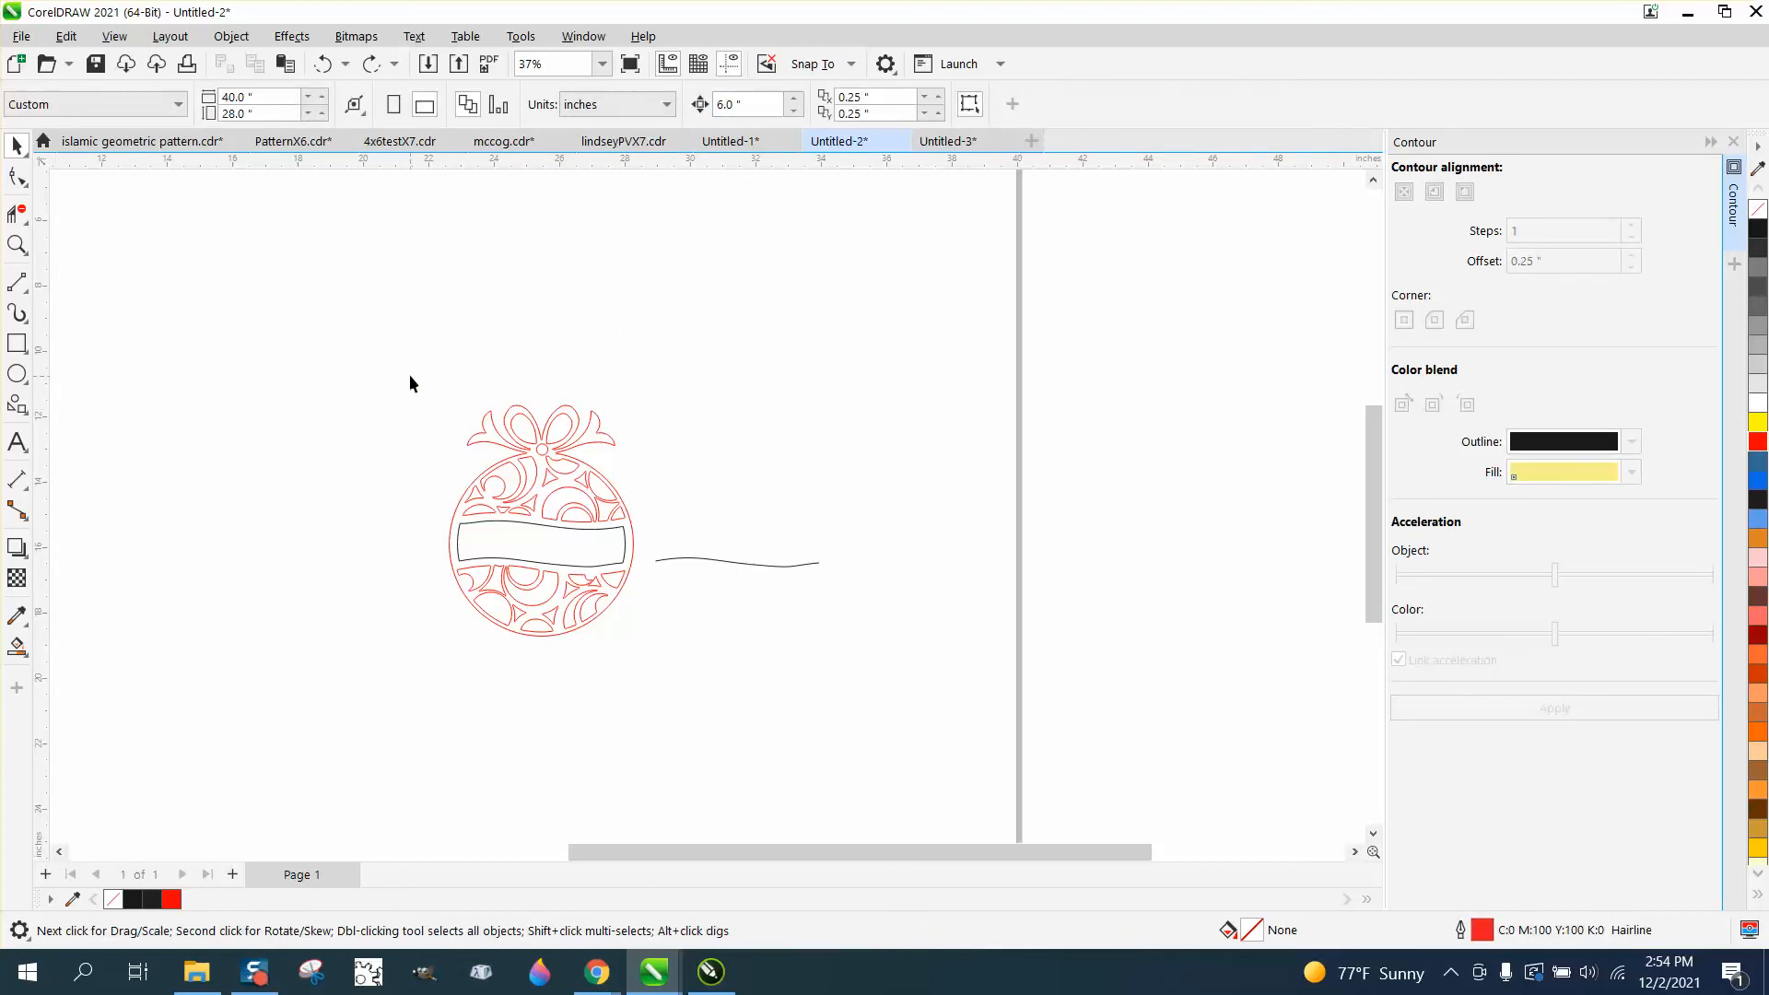
pyautogui.moveTo(926, 709); pyautogui.dragTo(979, 738)
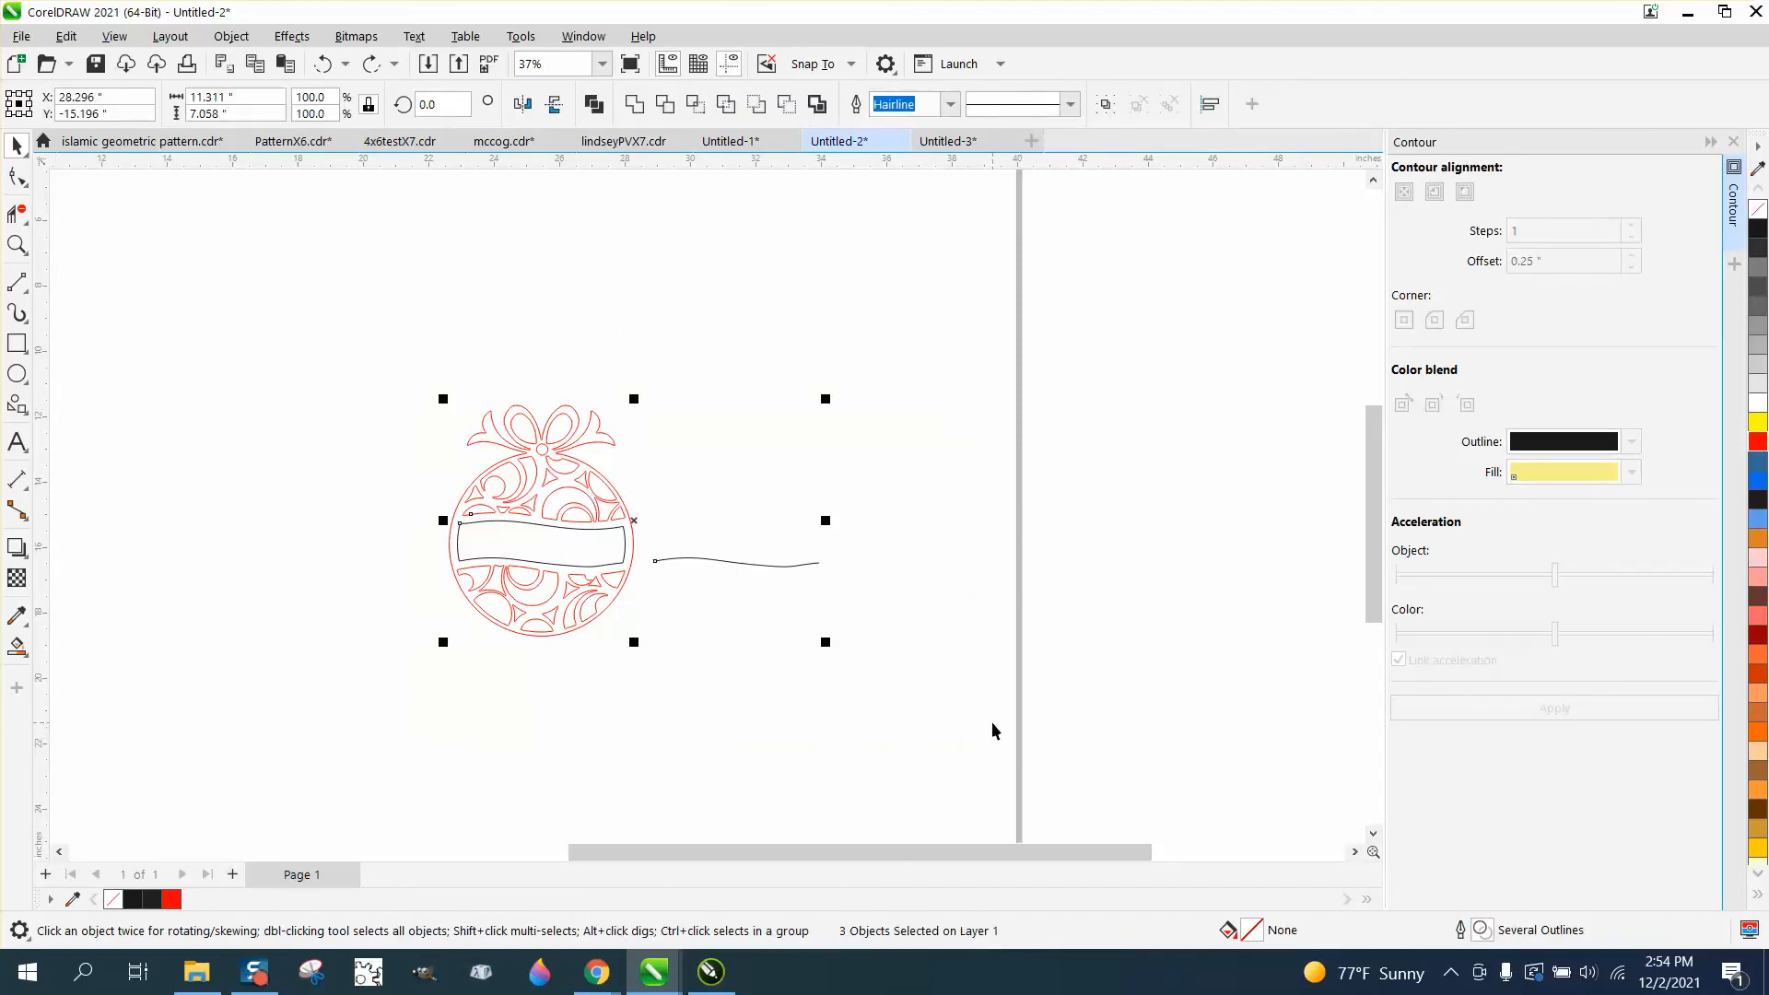
pyautogui.hotkey('ctrl', 'v')
pyautogui.press('Up')
pyautogui.press('Up')
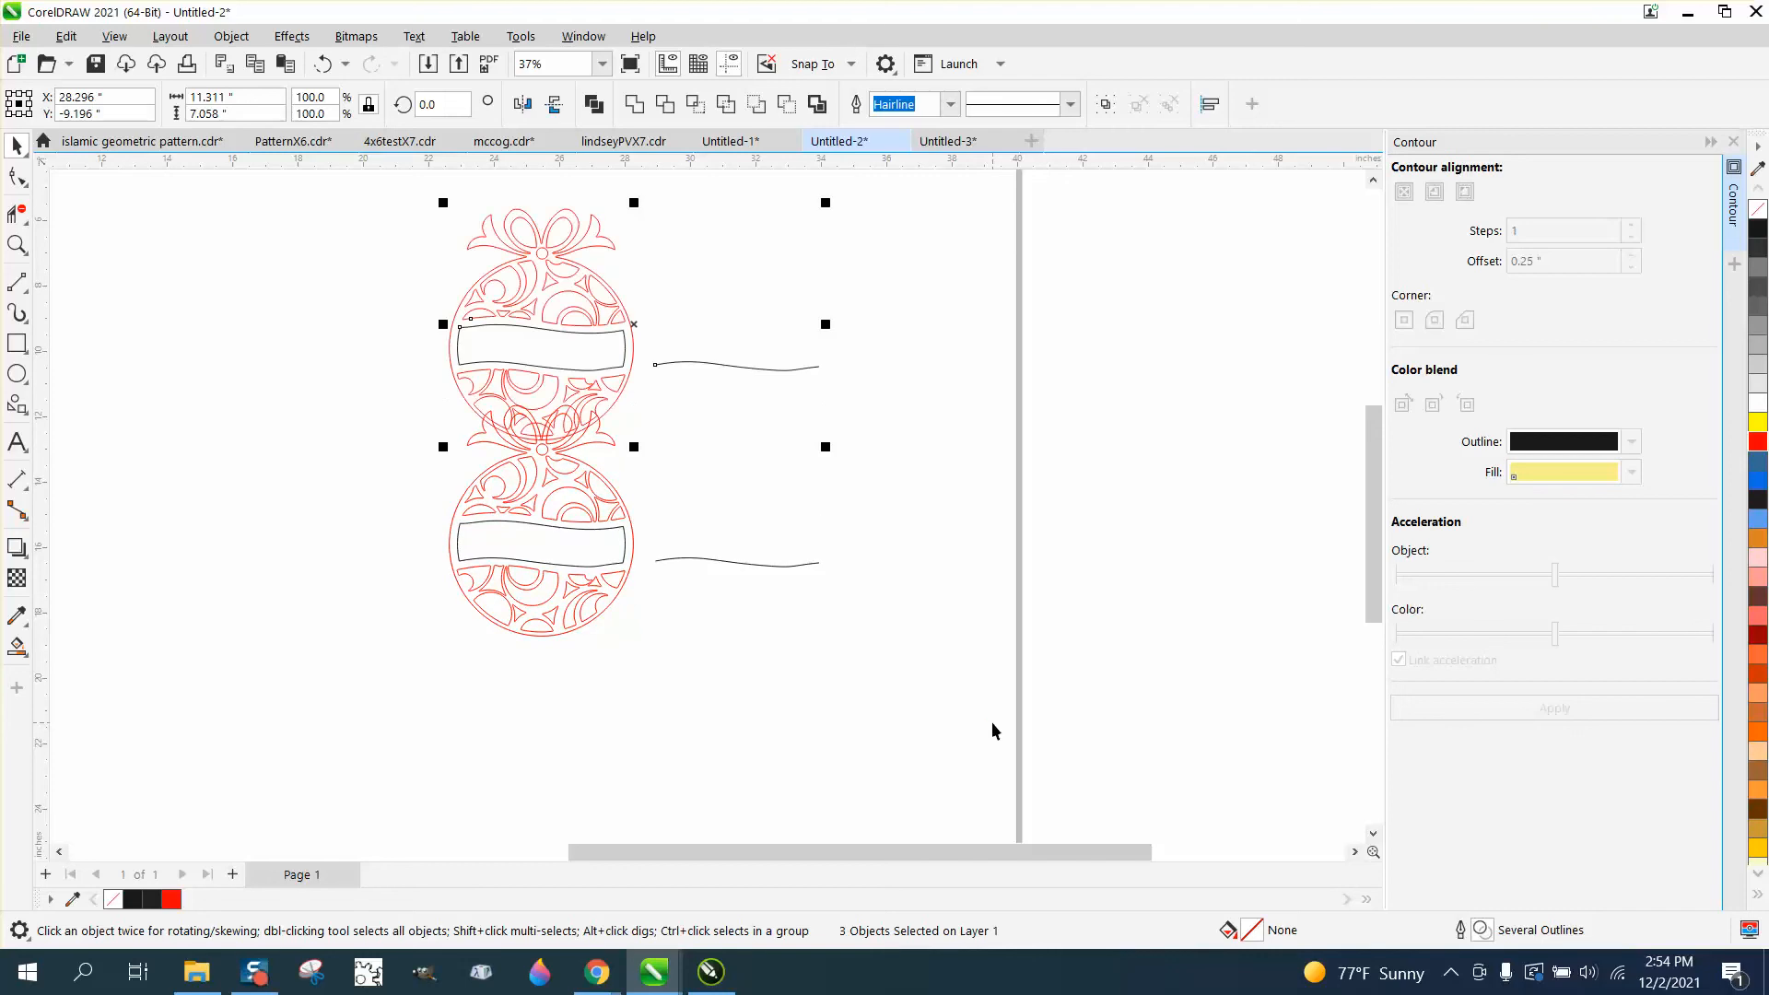
pyautogui.scroll(-2, 1031, 730)
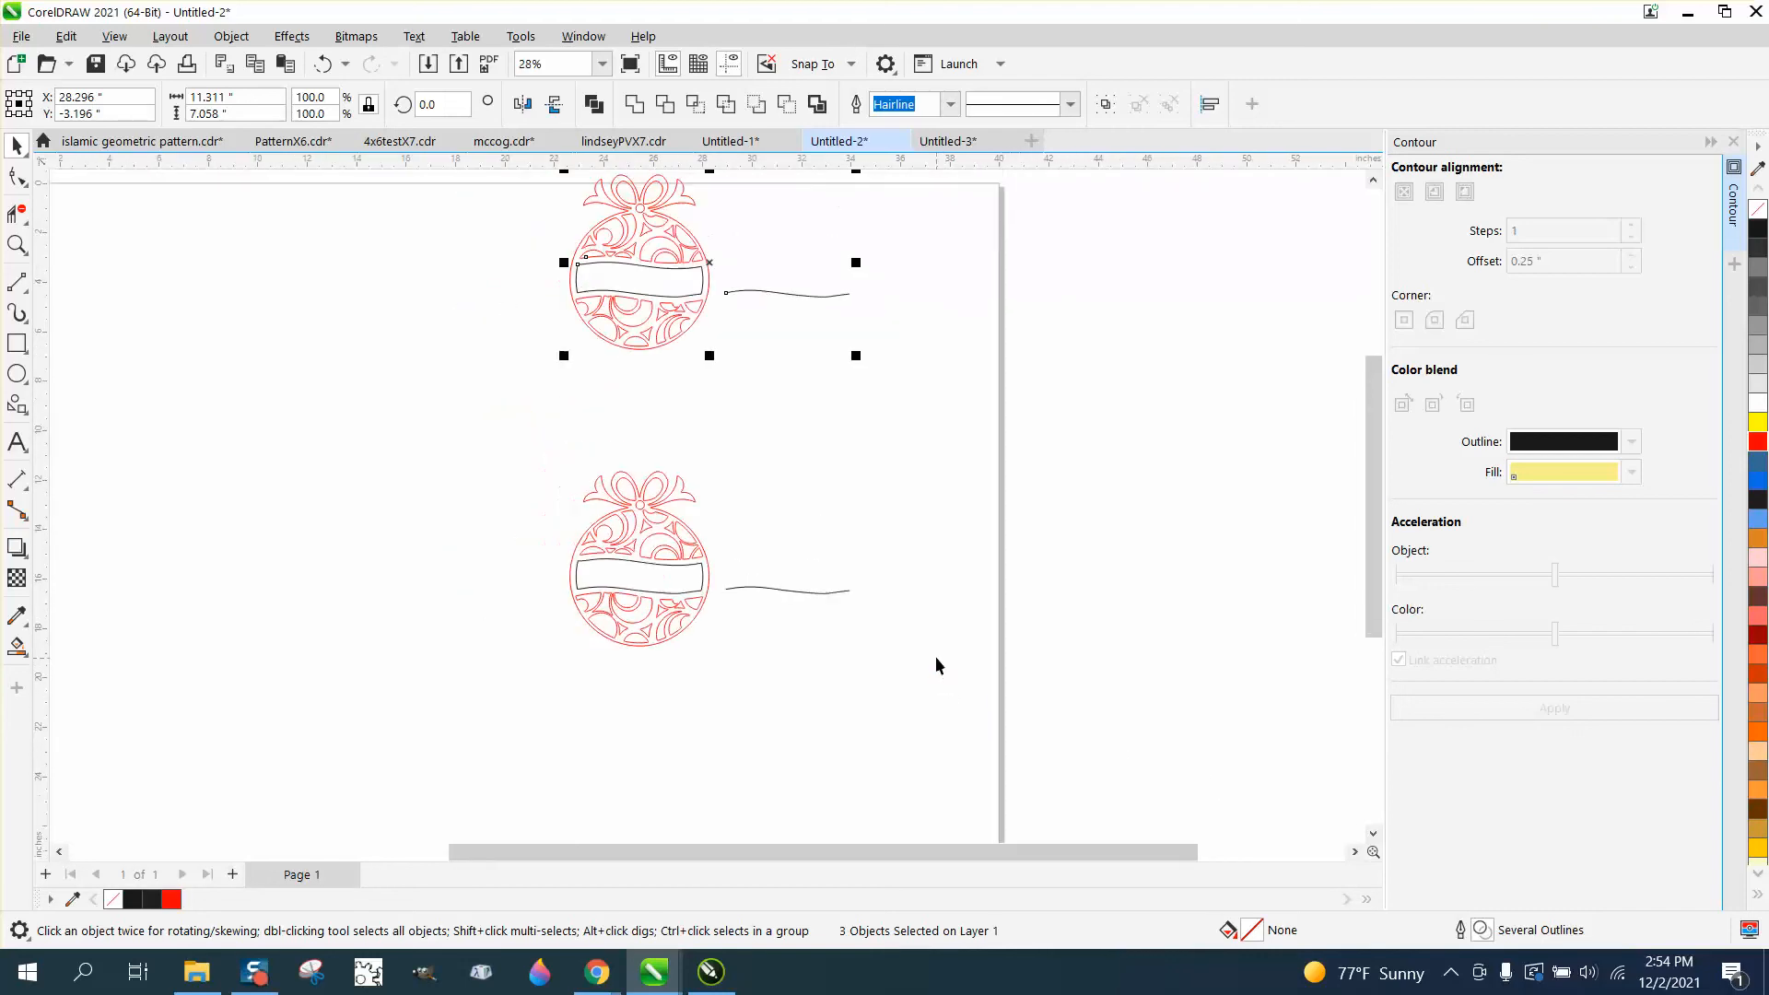
pyautogui.scroll(-1, 759, 465)
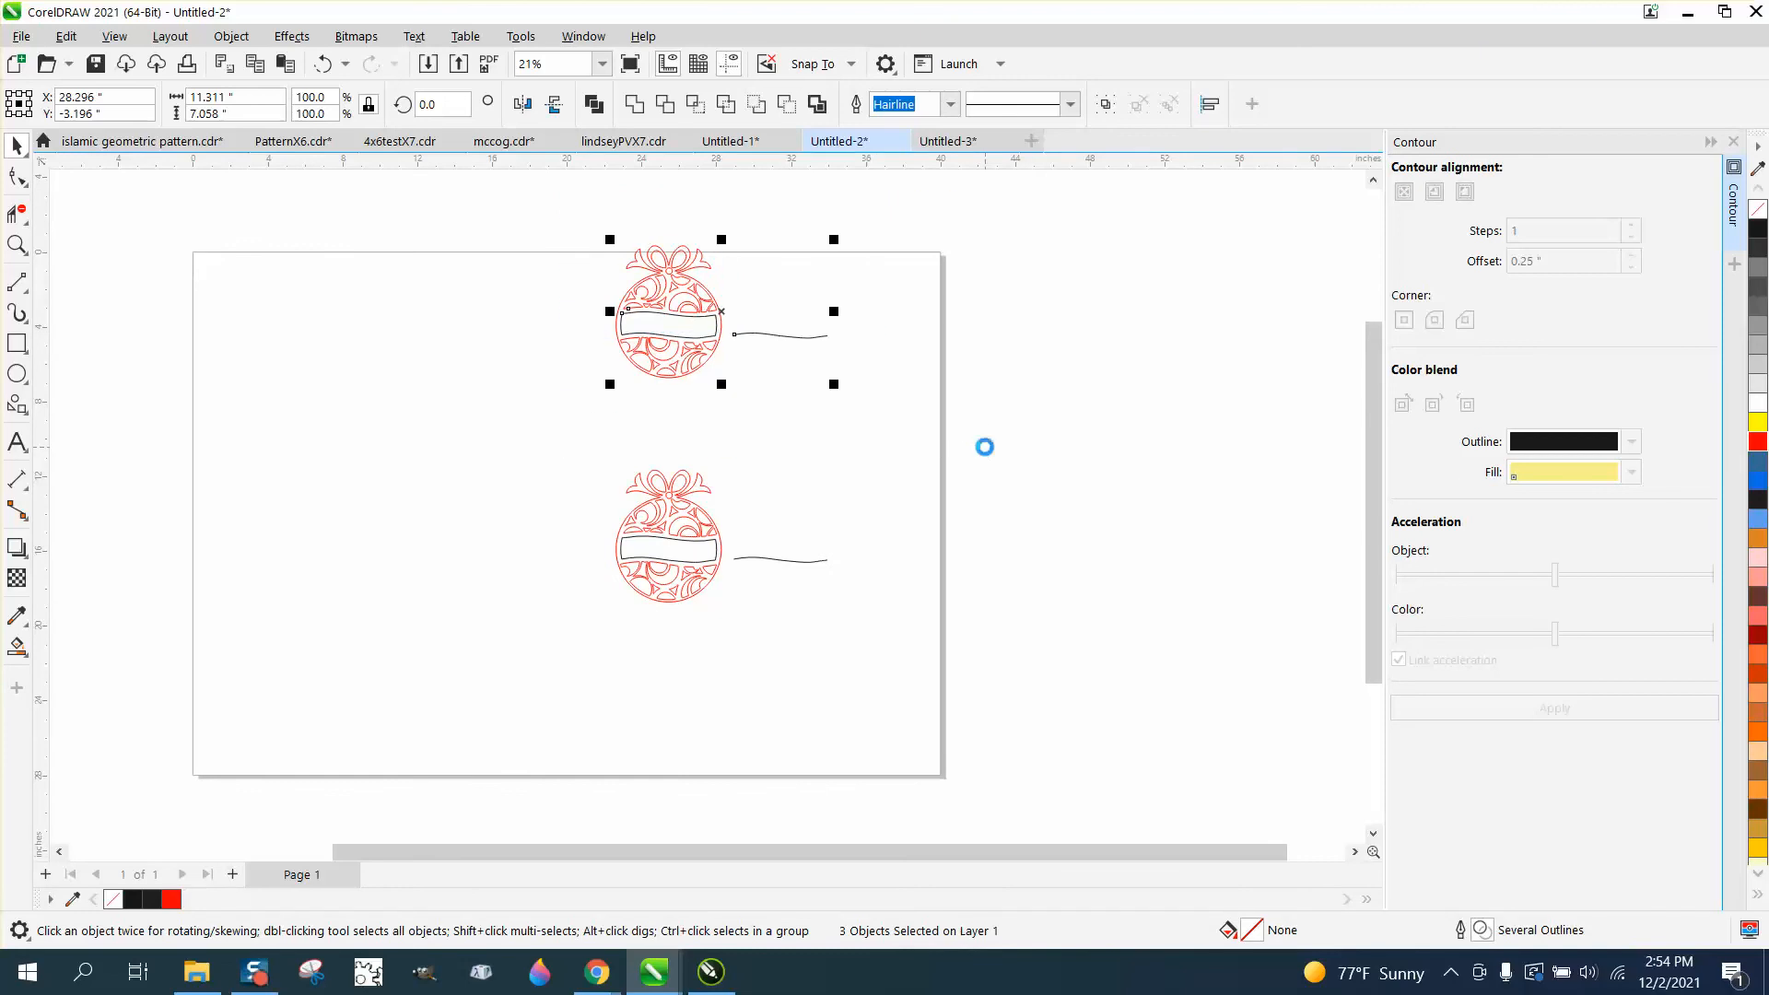
# Copy the upper and lower ornament sets 12 inches to the left, forming a two-by-two grid
pyautogui.press('Left')
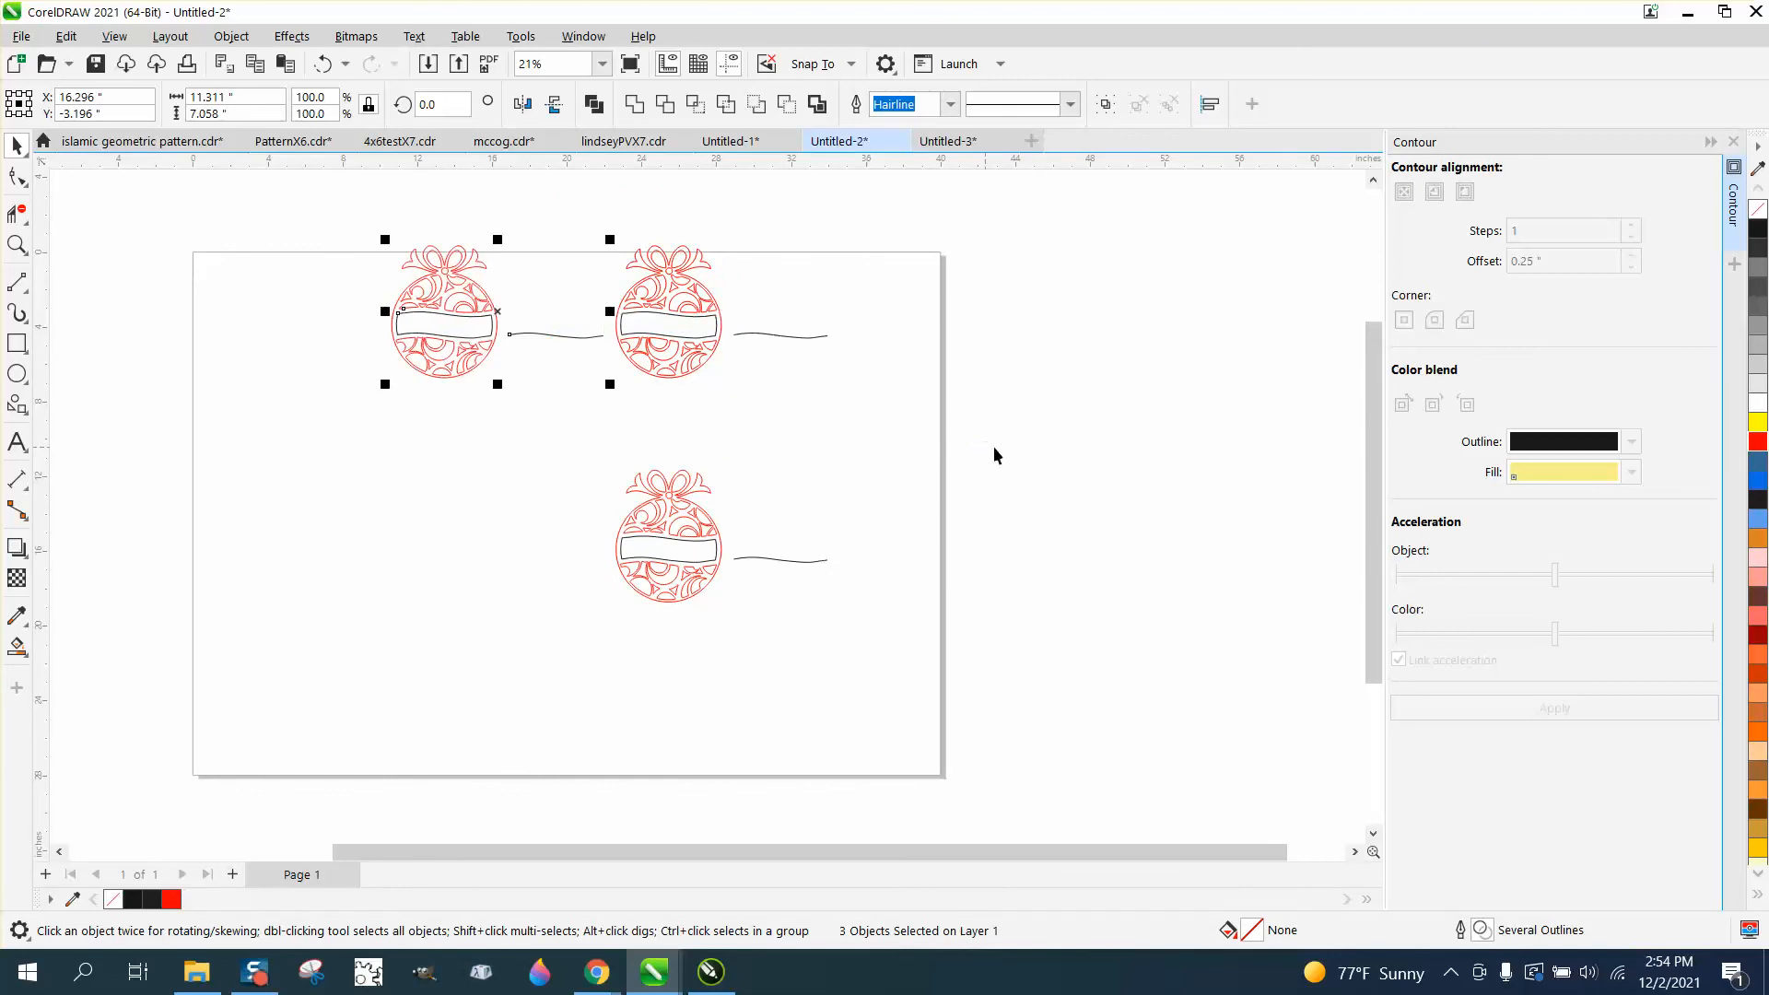
pyautogui.moveTo(584, 427); pyautogui.dragTo(940, 695)
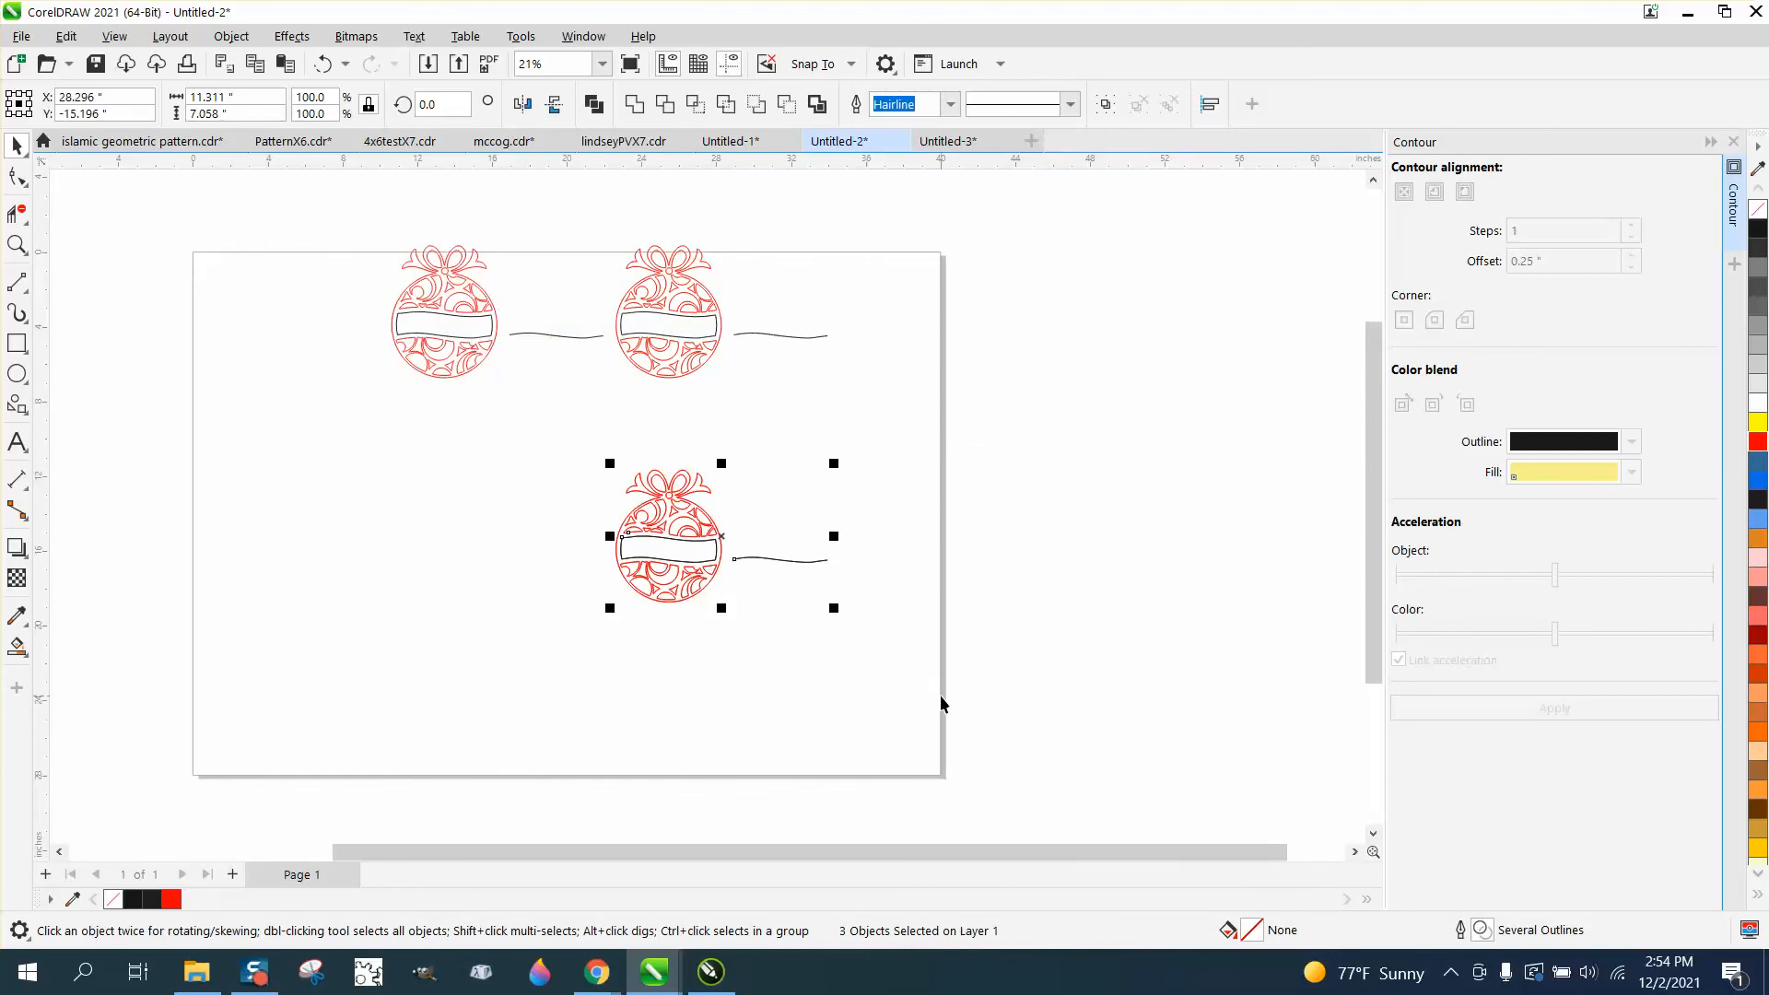
pyautogui.press('Left')
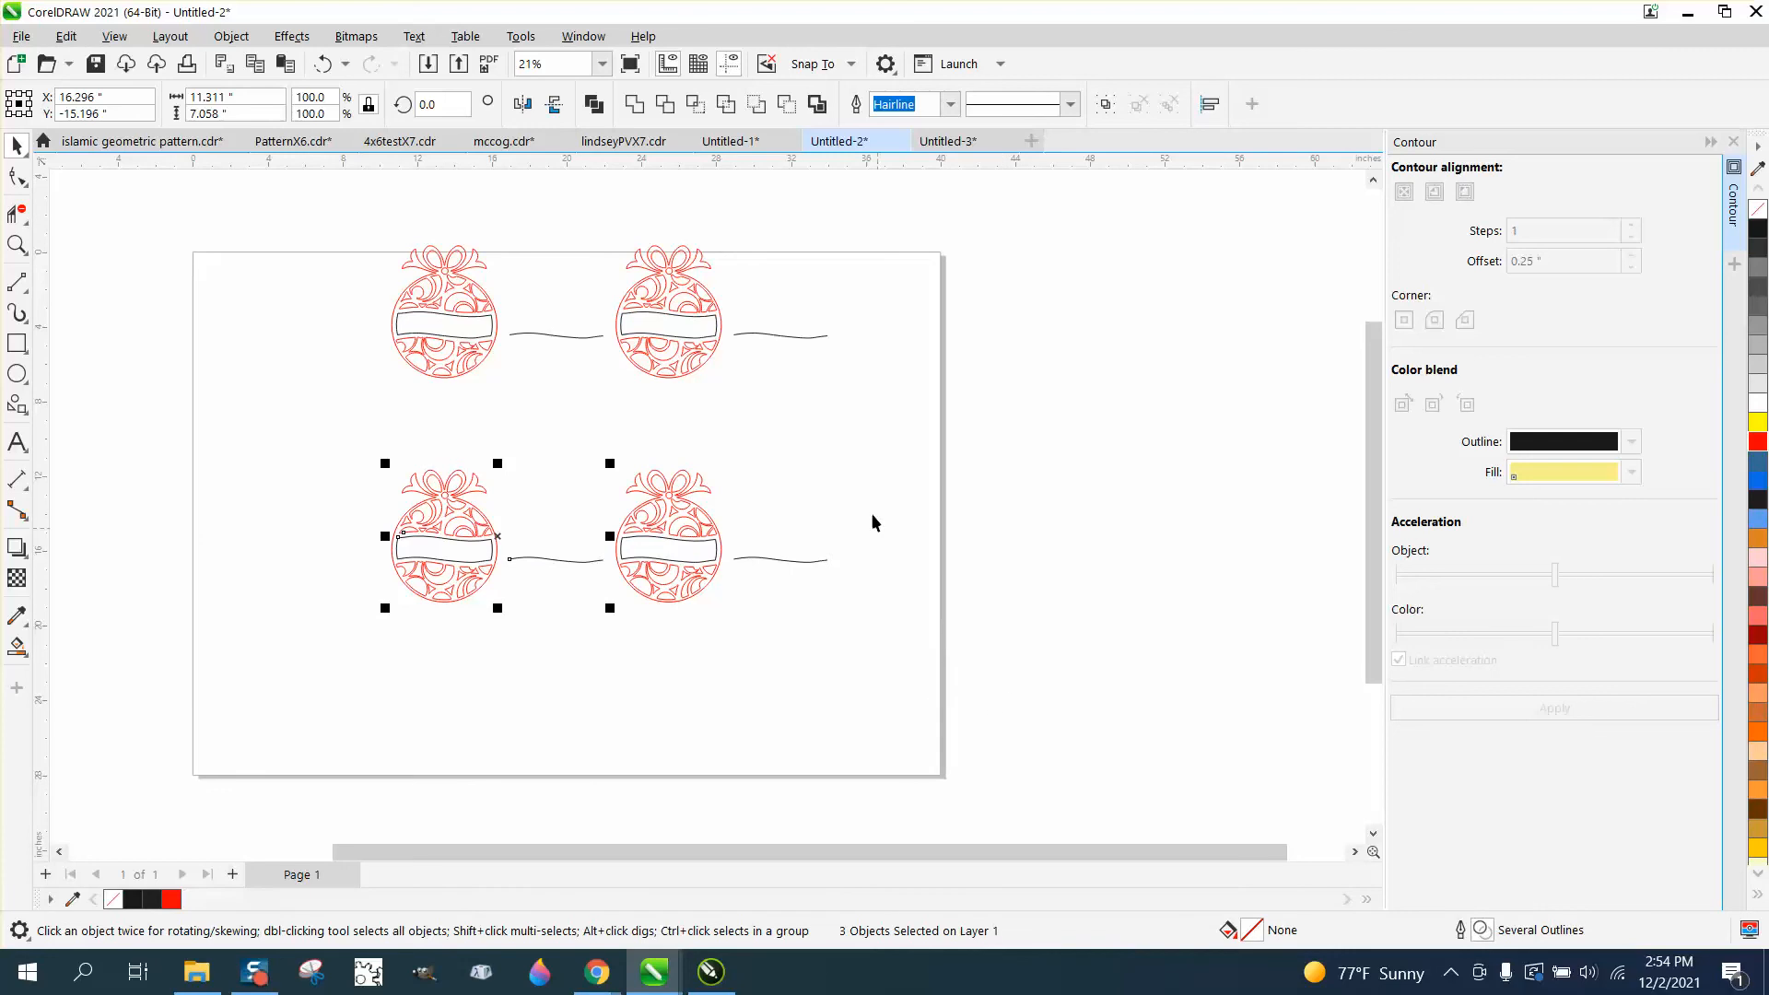
# Place a copy of the upper-right ornament set 24 inches to its right, outside the page
pyautogui.moveTo(608, 236); pyautogui.dragTo(859, 428)
pyautogui.press('+')
pyautogui.press('Right')
pyautogui.press('Right')
pyautogui.press('Right')
pyautogui.press('Right')
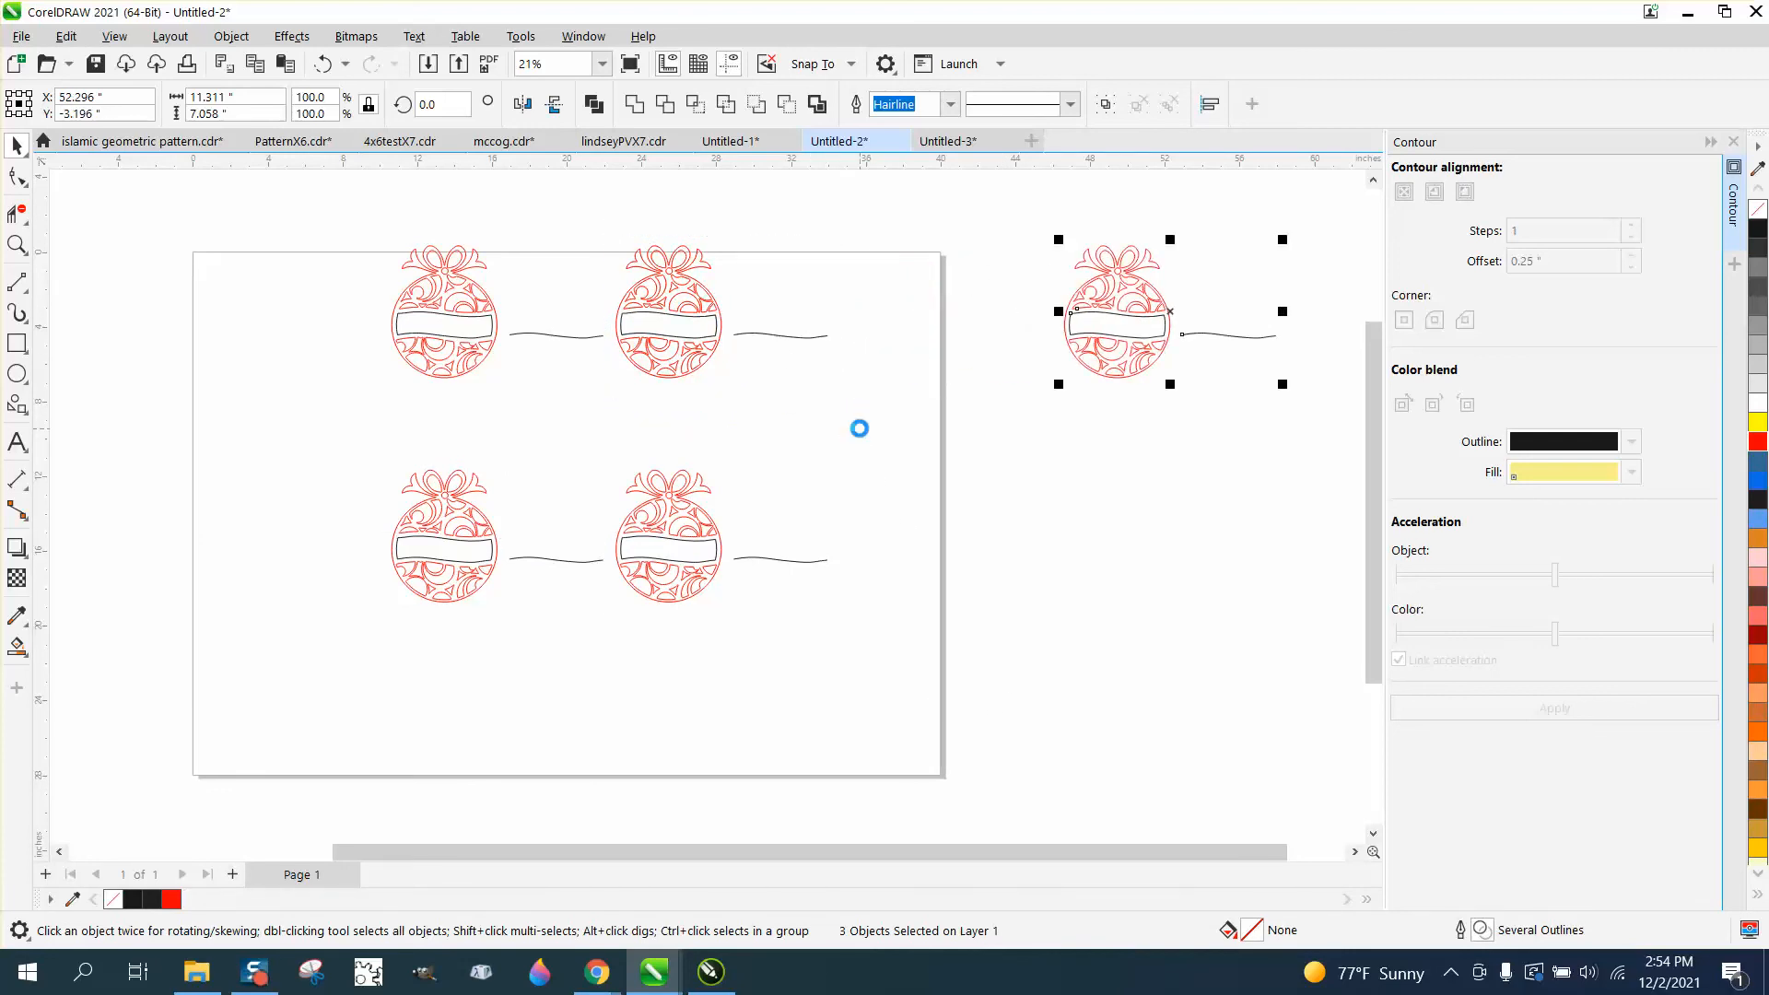